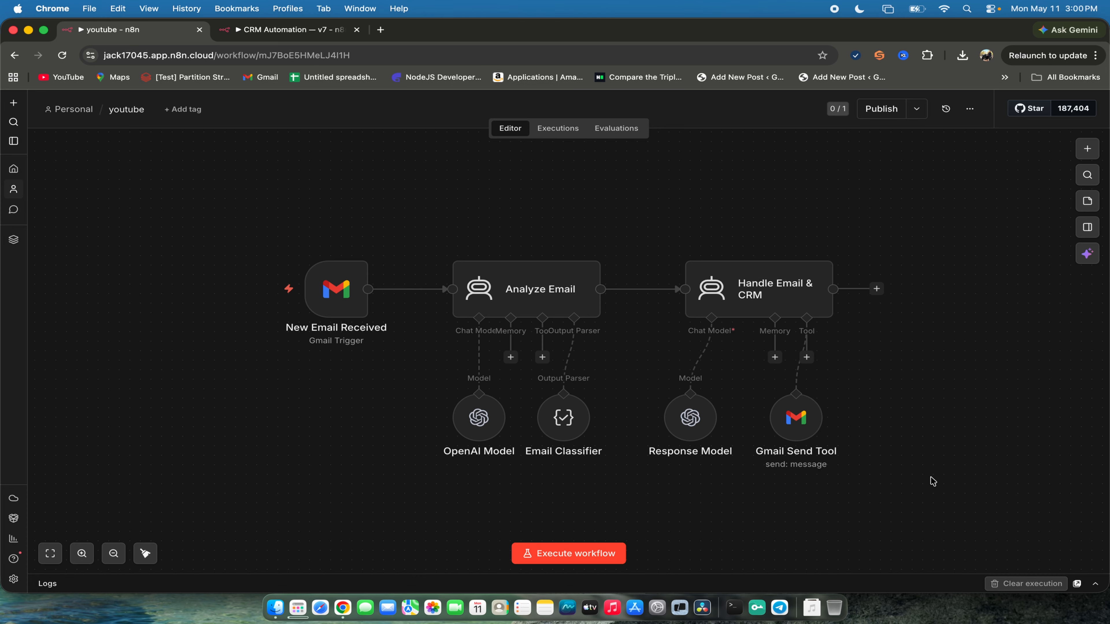
# - Switch to the CRM Automation — v7 workflow to view it
pyautogui.click(262, 30)
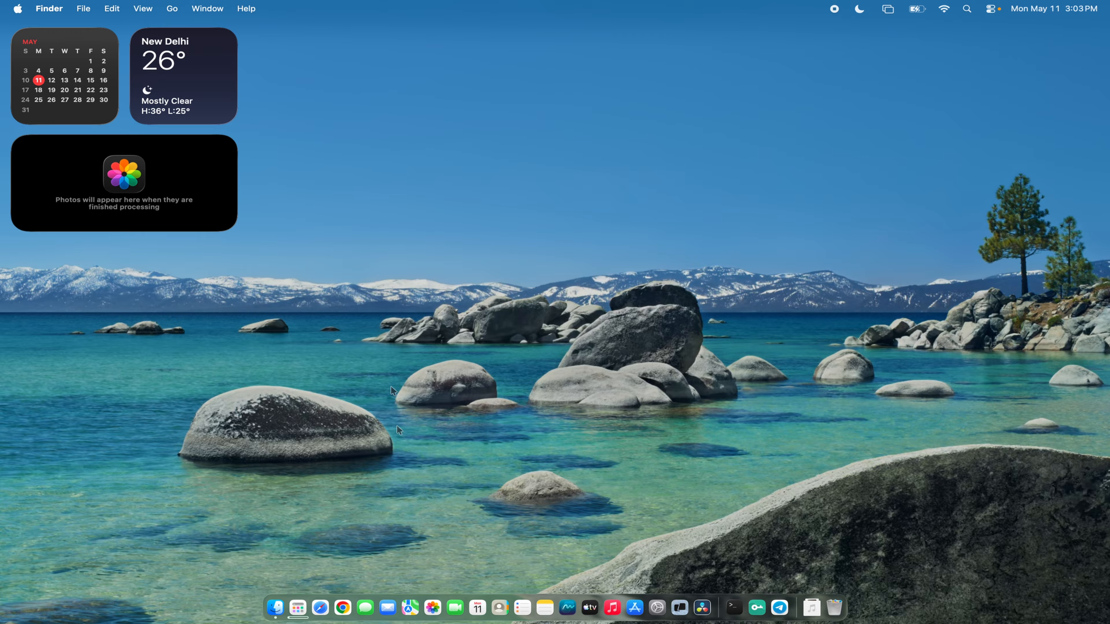
# - Open the n8n website in Chrome through a Google search for n8n and accept all cookies
pyautogui.click(345, 609)
pyautogui.write('n8n')
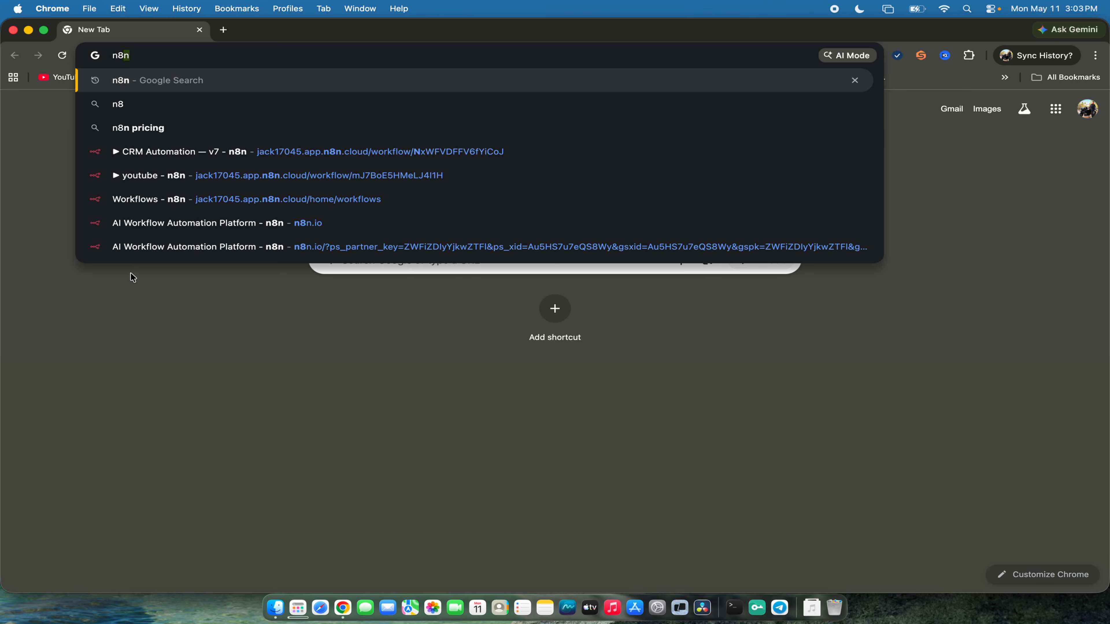
pyautogui.press('Return')
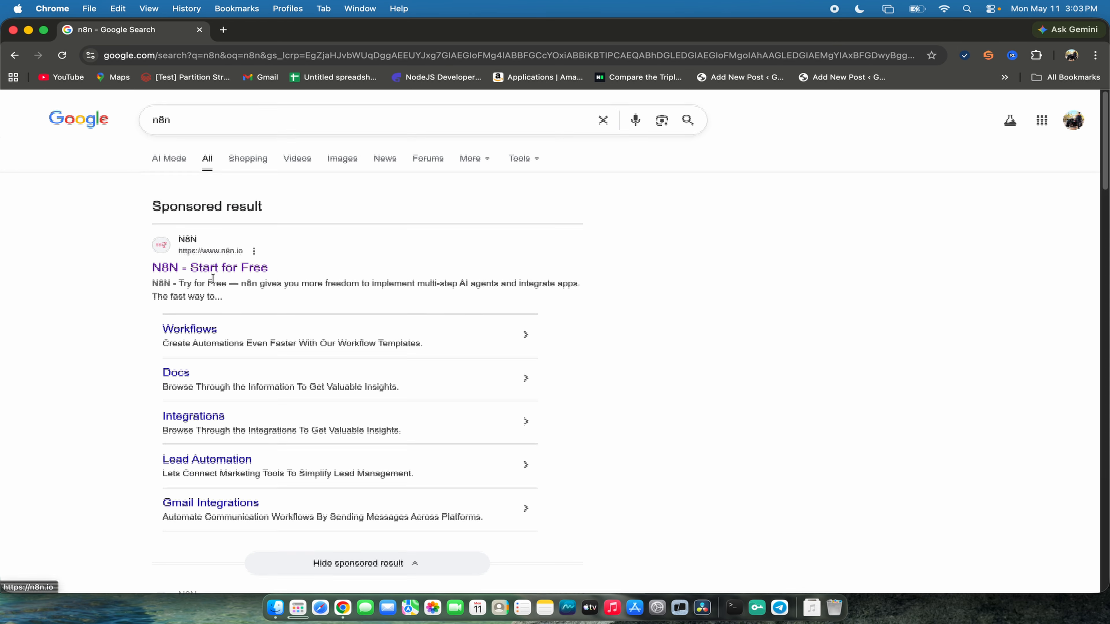
pyautogui.scroll(-1, 214, 278)
pyautogui.click(236, 241)
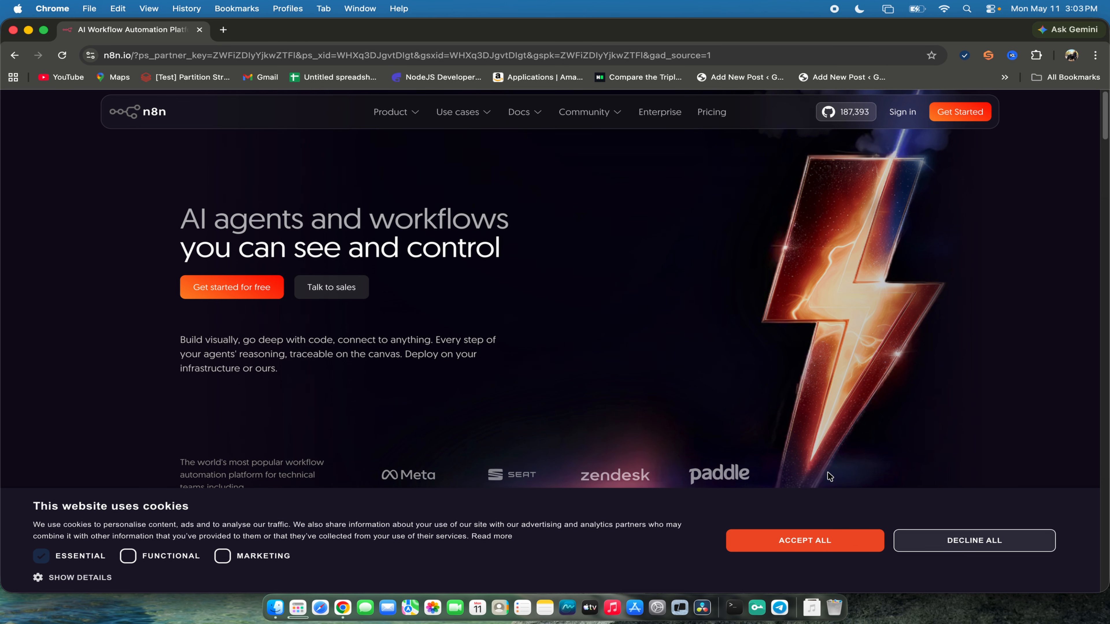
pyautogui.click(832, 544)
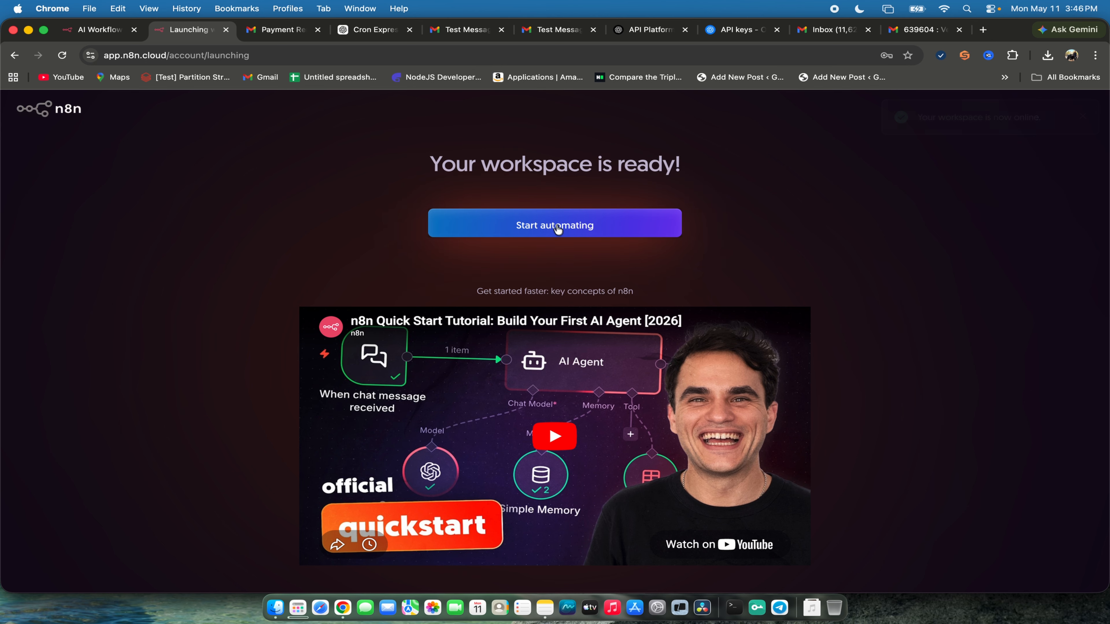
# - Start automating in the ready n8n workspace and create a new blank workflow
pyautogui.click(471, 227)
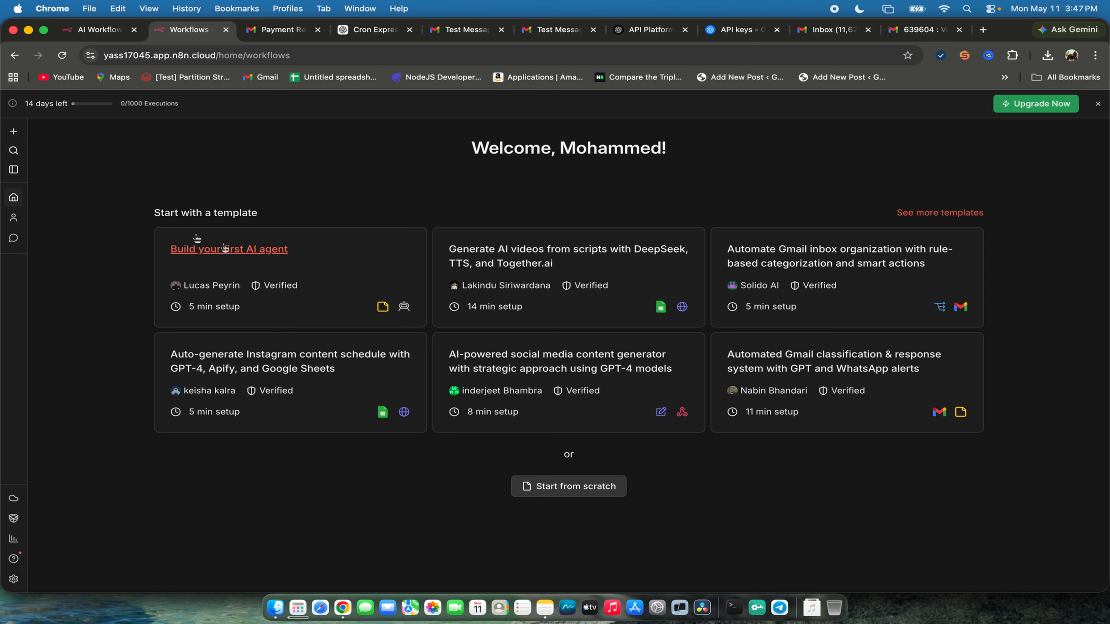
pyautogui.click(12, 132)
pyautogui.moveTo(56, 160)
pyautogui.click(192, 181)
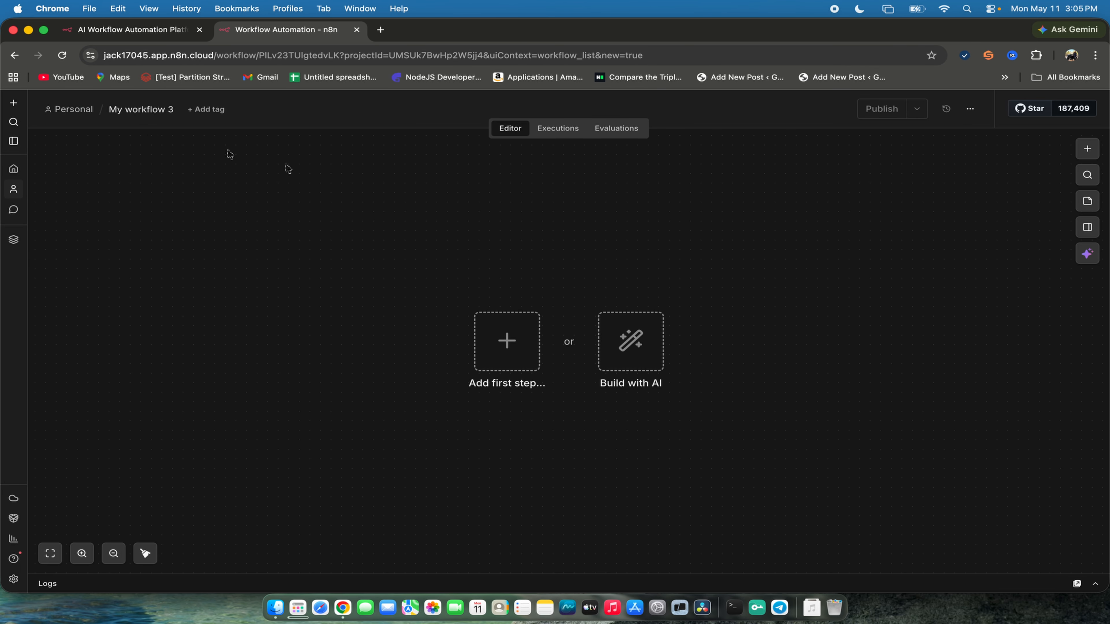
# - Rename the new workflow as CRM
pyautogui.click(149, 109)
pyautogui.press('BackSpace')
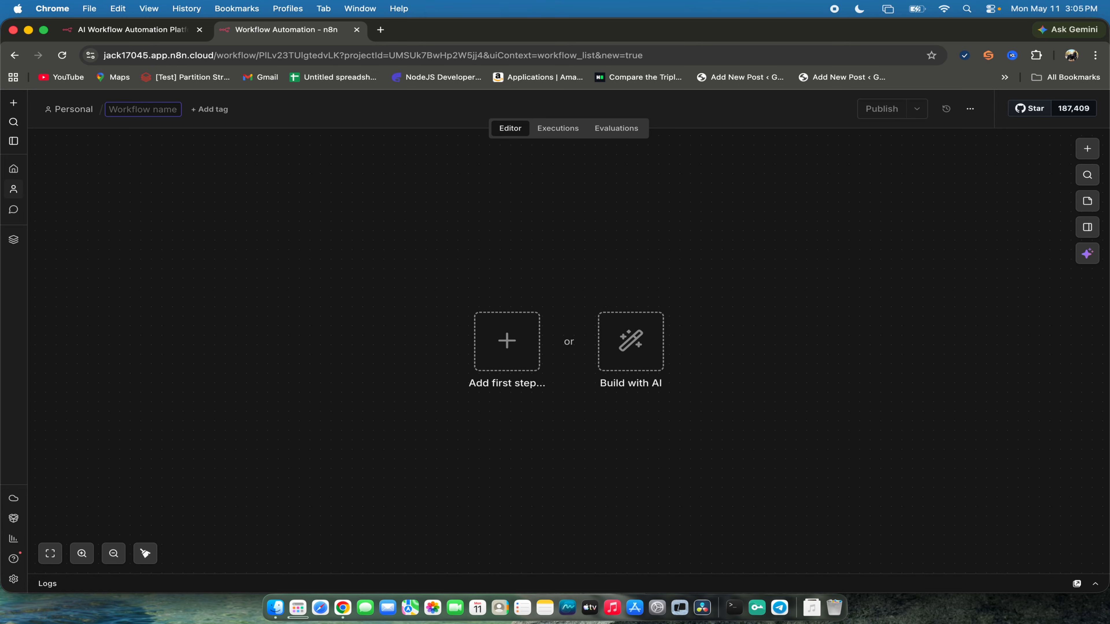
pyautogui.write('CRM')
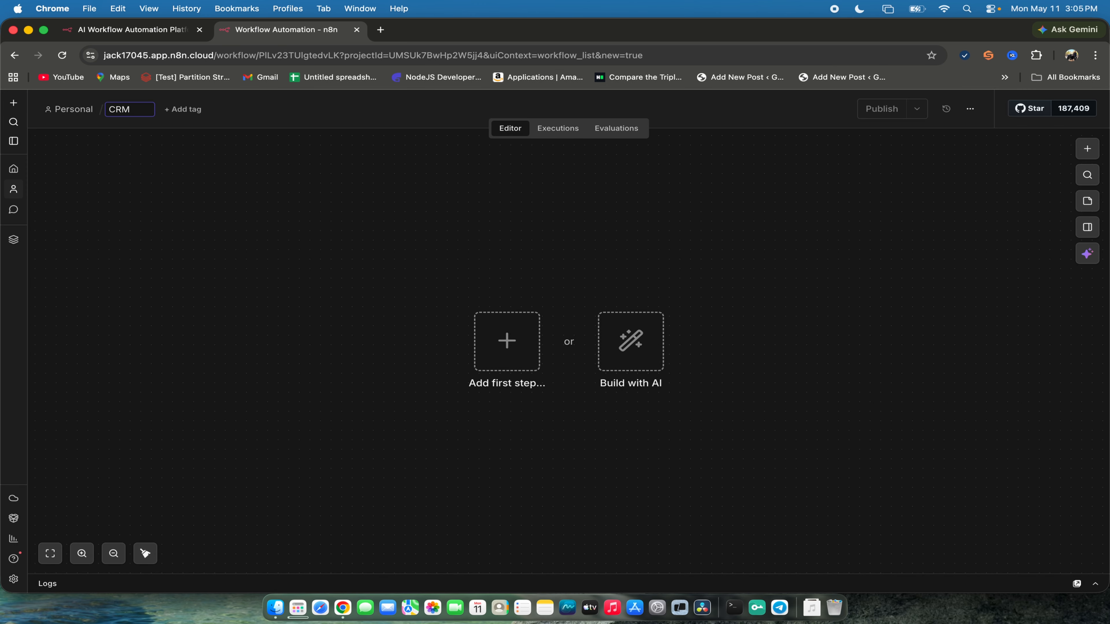
pyautogui.press('Return')
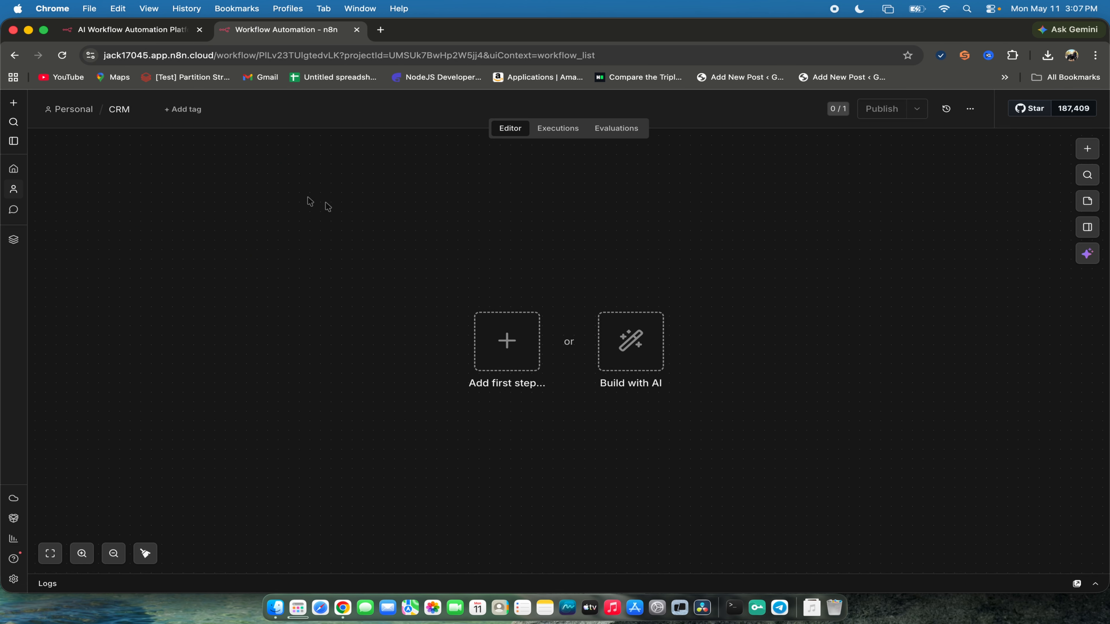
pyautogui.moveTo(347, 248); pyautogui.dragTo(811, 359)
# - View the n8n AI assistant for building workflows and close it again
pyautogui.click(631, 355)
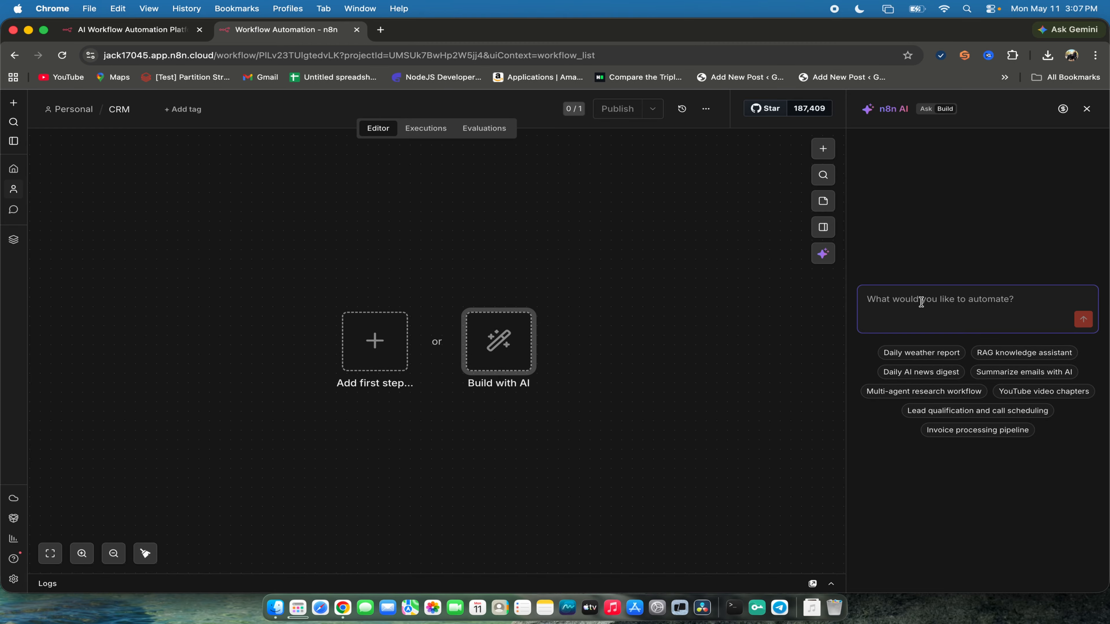
pyautogui.click(1087, 109)
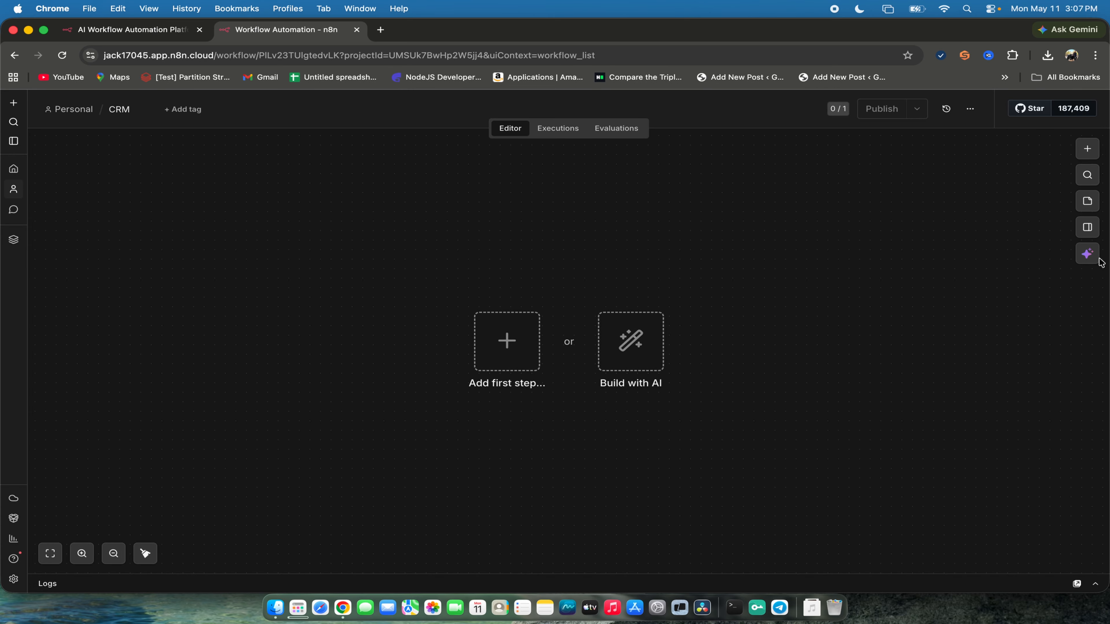
pyautogui.click(1087, 253)
pyautogui.click(1088, 116)
# - Find Gmail in the first-step node search and examine its triggers and message actions
pyautogui.click(512, 344)
pyautogui.click(853, 211)
pyautogui.click(490, 348)
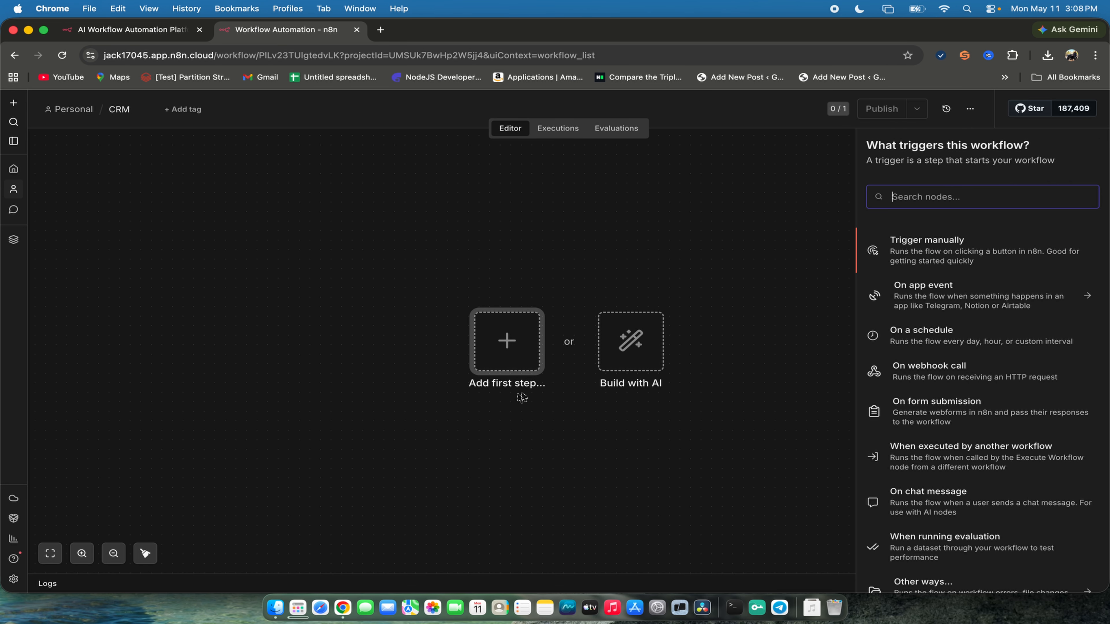
pyautogui.write('Gma')
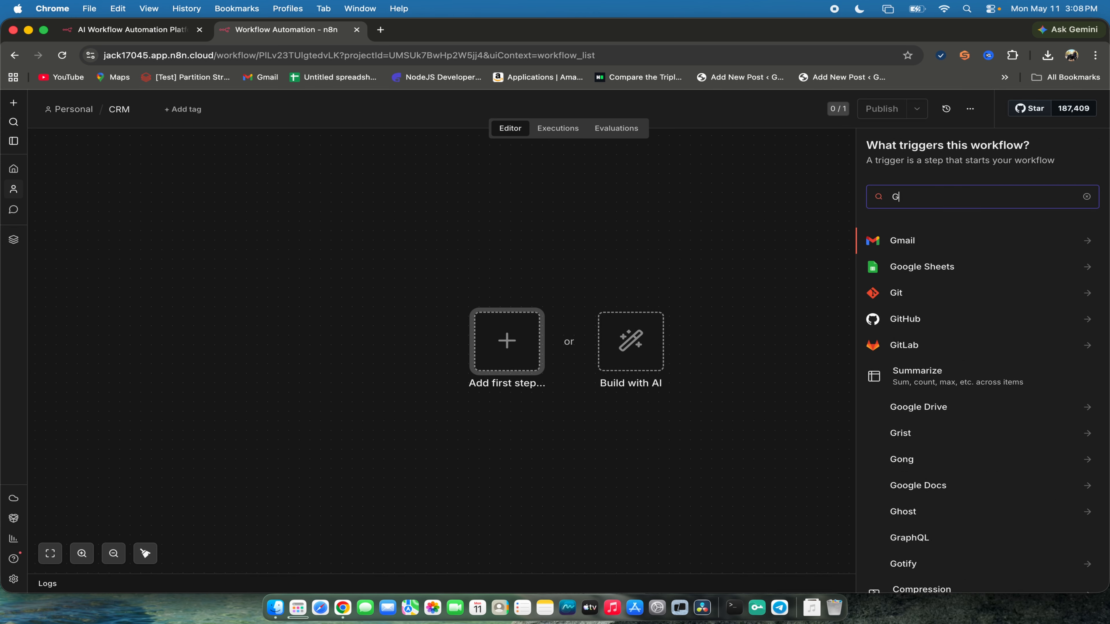
pyautogui.click(896, 244)
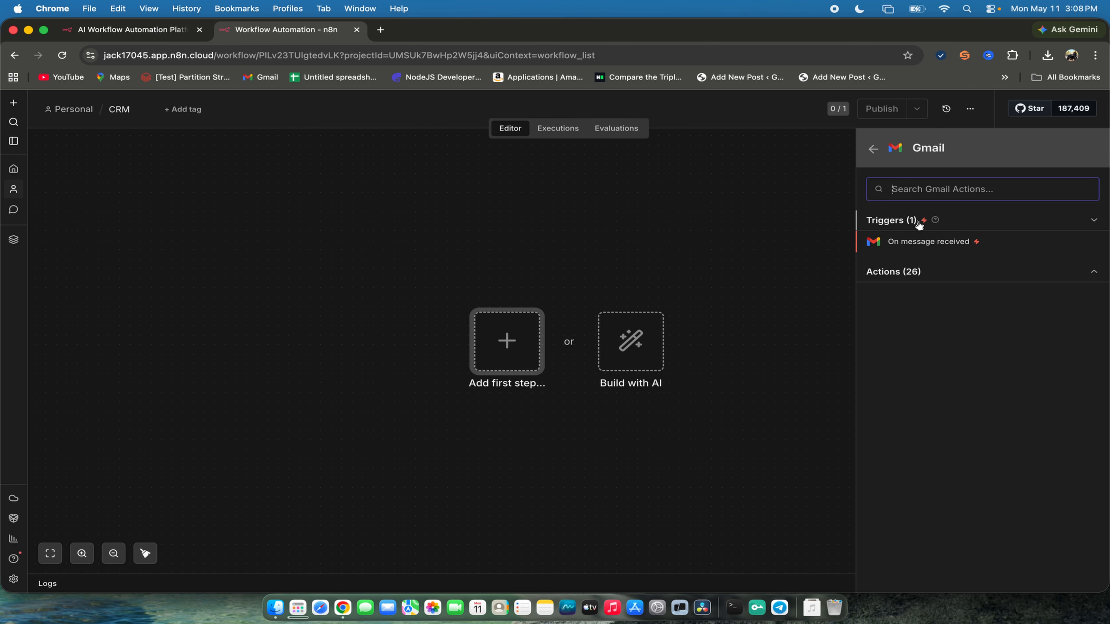
pyautogui.click(894, 271)
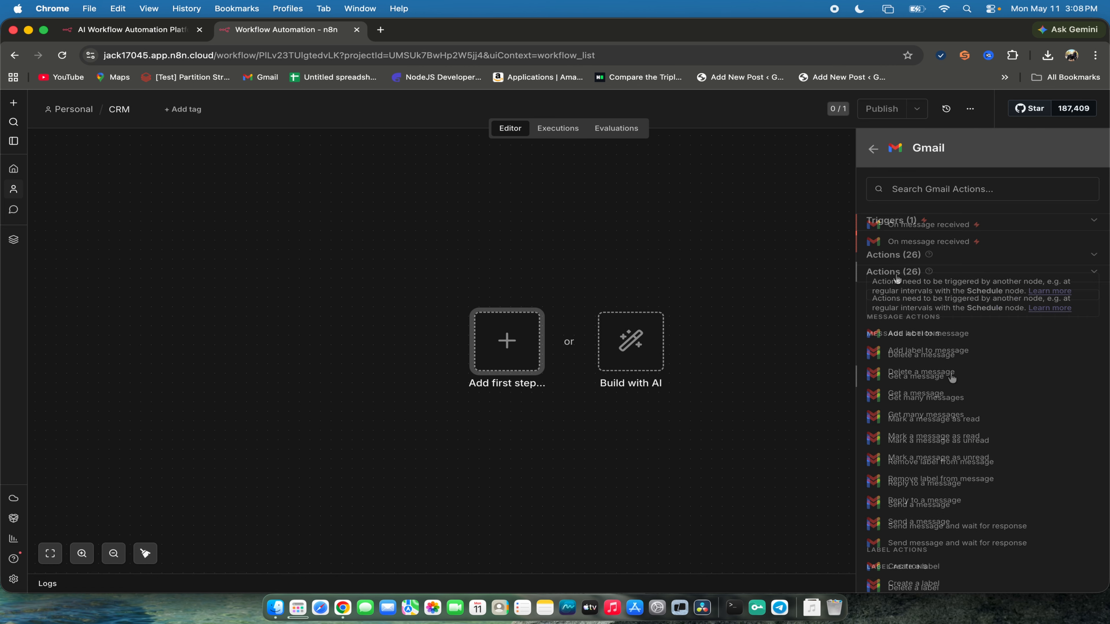
pyautogui.scroll(-1, 945, 355)
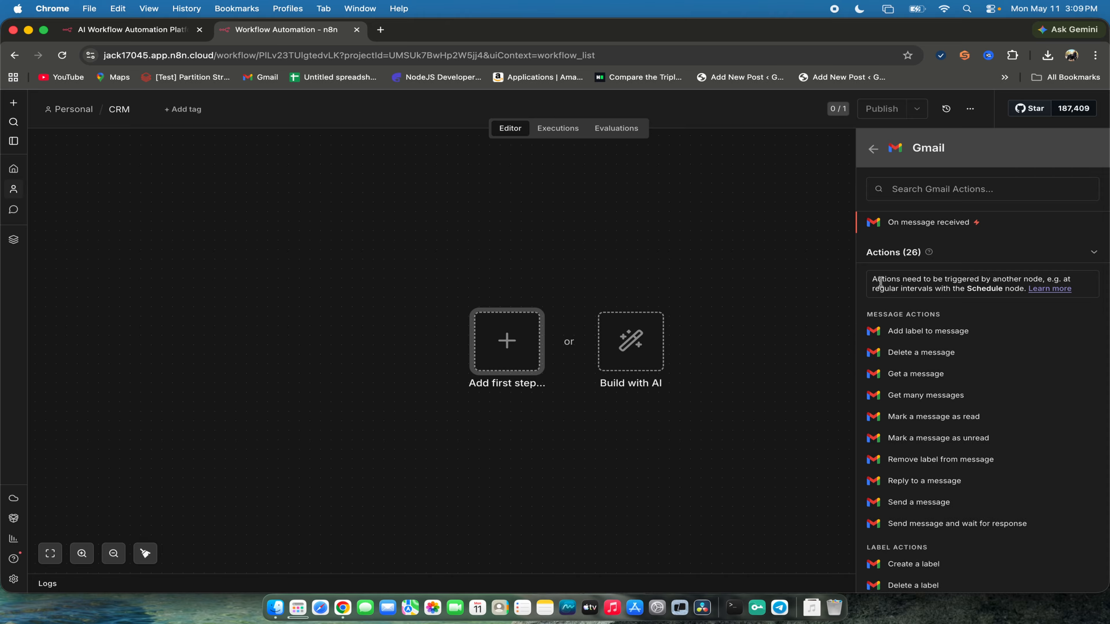
# - Open the Gmail inbox in a new browser tab and expand its full list of mail folders
pyautogui.click(380, 32)
pyautogui.write('gm')
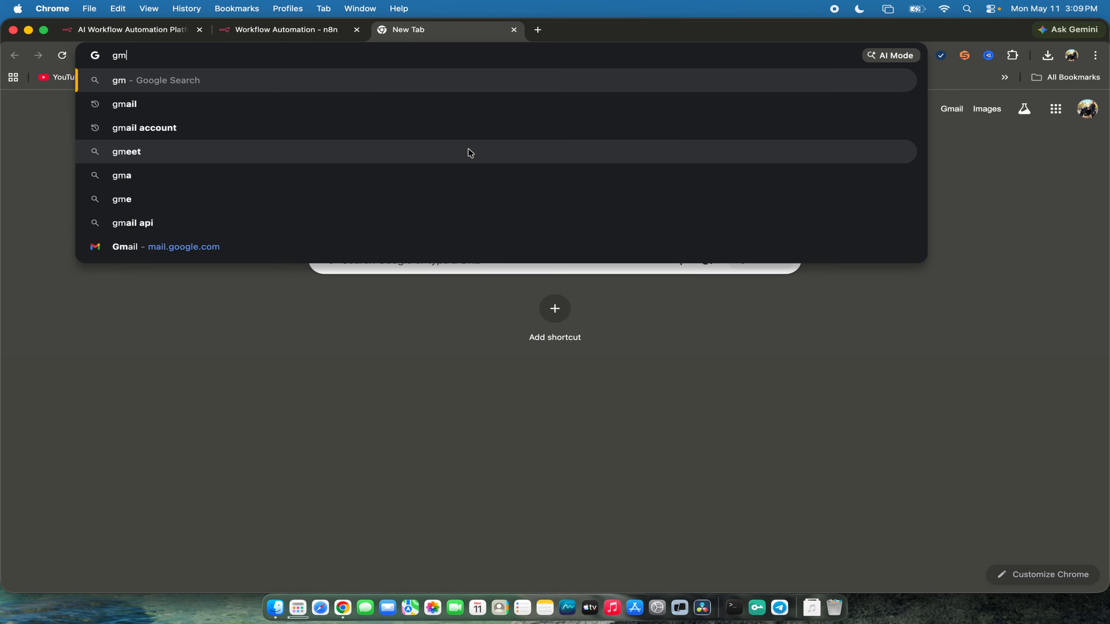
pyautogui.write('s')
pyautogui.press('BackSpace')
pyautogui.press('BackSpace')
pyautogui.press('Escape')
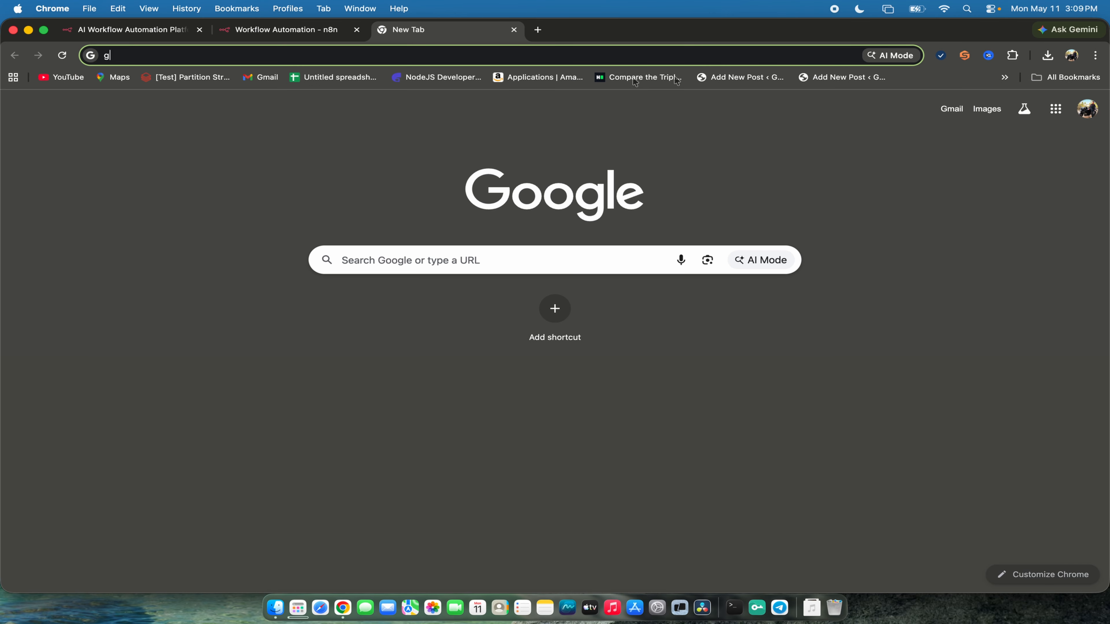
pyautogui.click(950, 110)
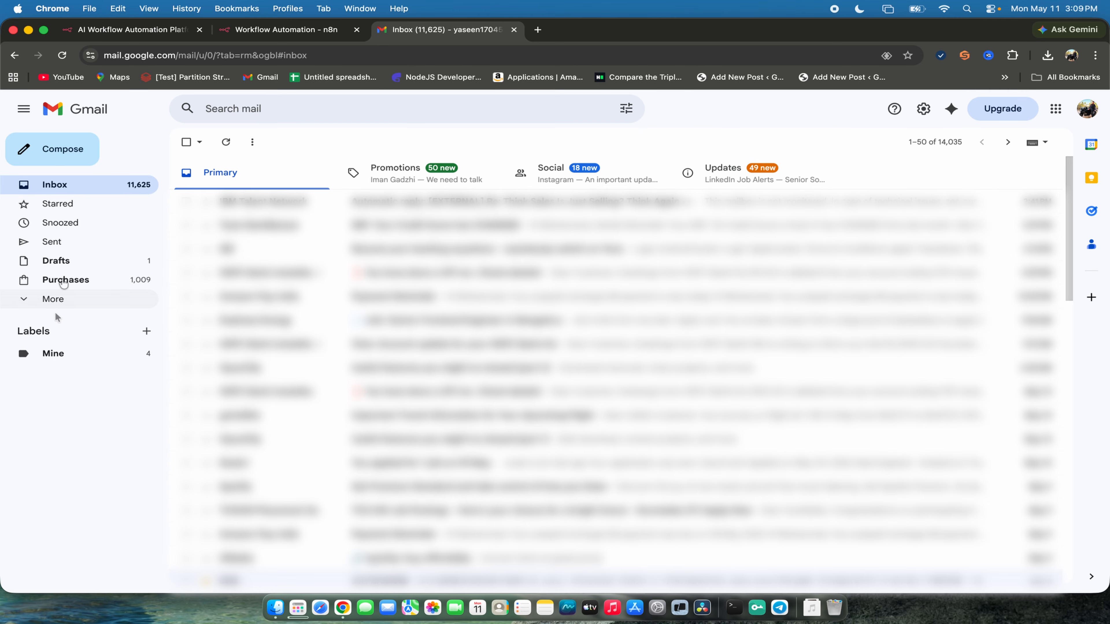
pyautogui.click(43, 306)
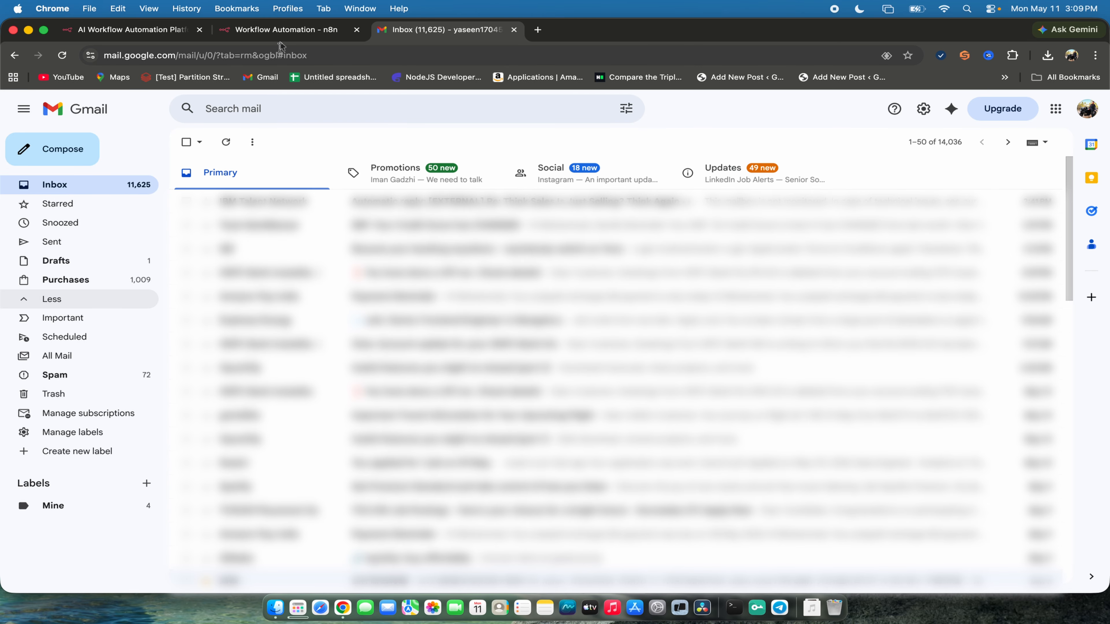
# - Return to the CRM workflow in n8n and examine the Gmail label, draft and thread actions
pyautogui.click(283, 31)
pyautogui.scroll(-10, 874, 279)
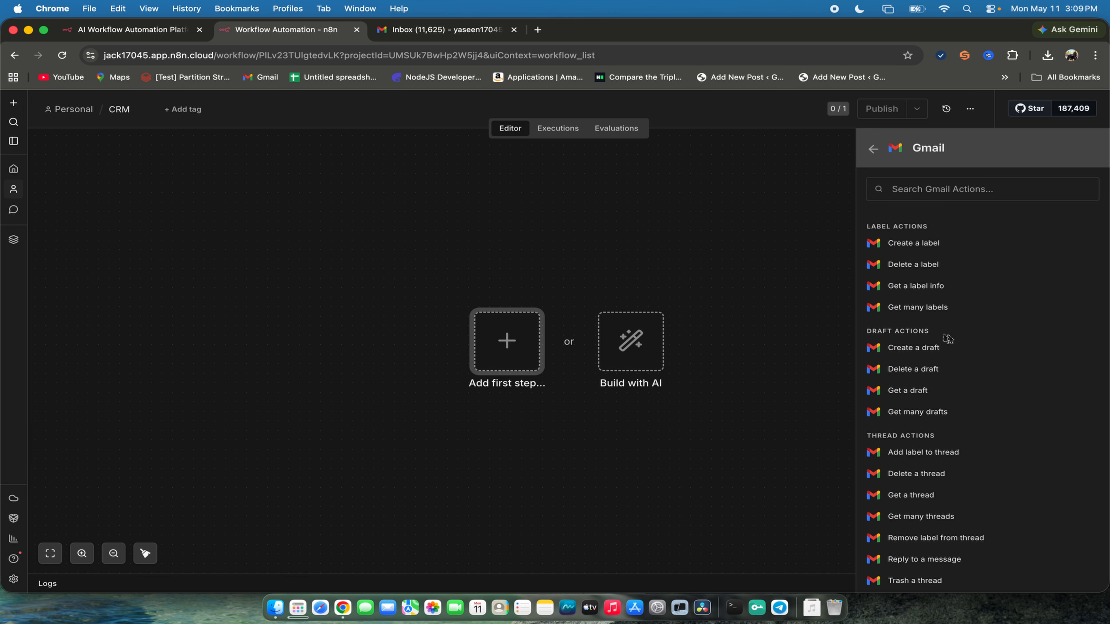
pyautogui.scroll(-1, 957, 471)
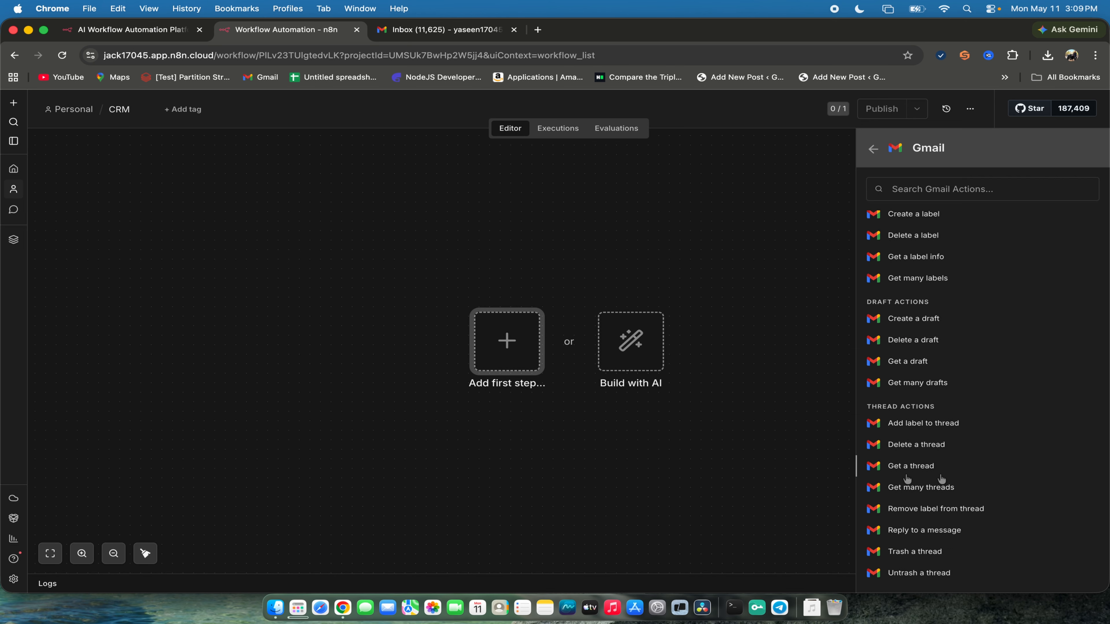
# - Switch to the Gmail inbox and view the labelling options for the first email
pyautogui.click(453, 29)
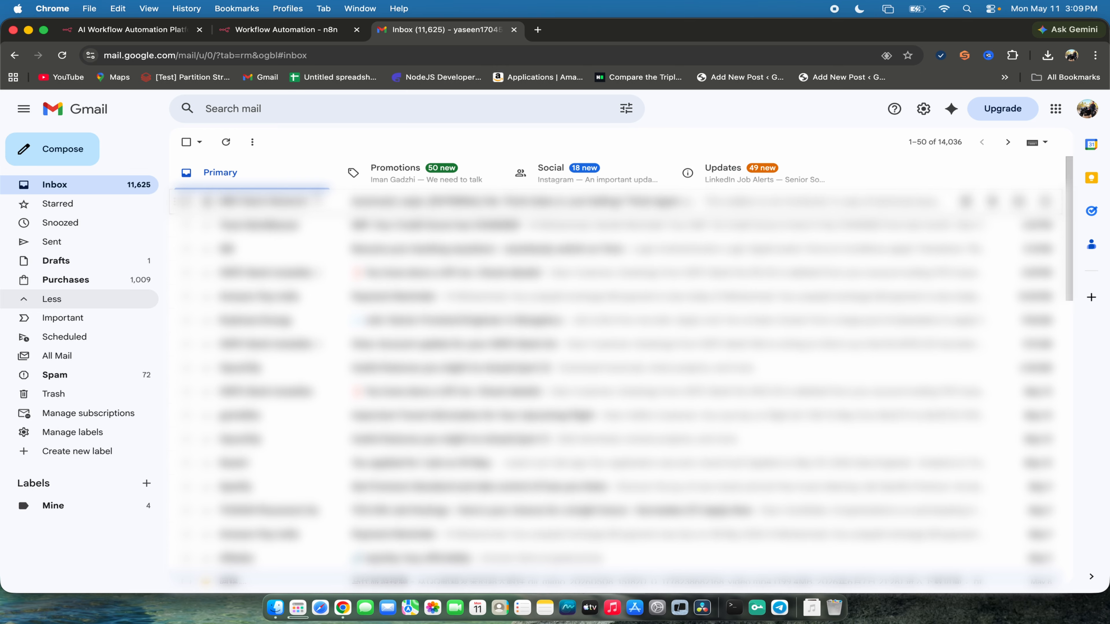
pyautogui.rightClick(373, 204)
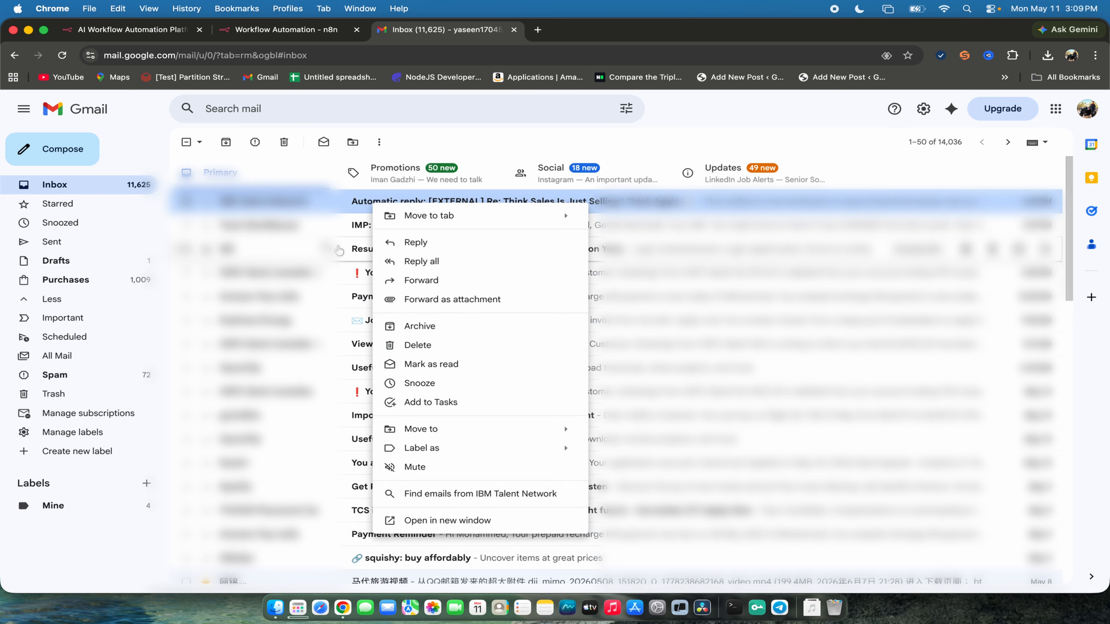
pyautogui.moveTo(430, 454)
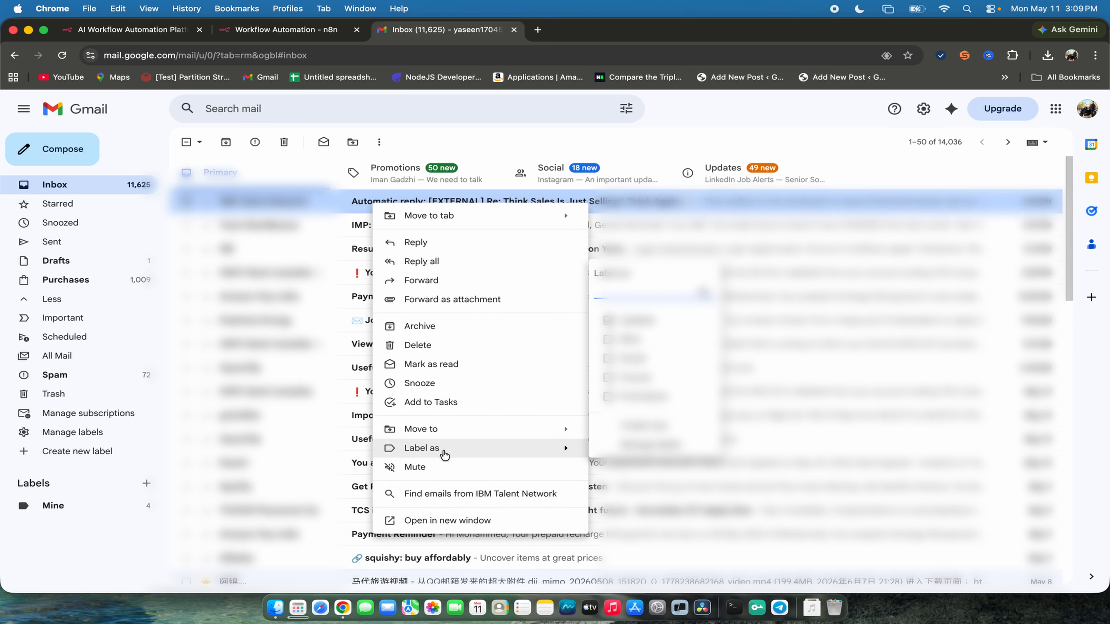
# - Return to the CRM workflow in n8n, review the Gmail actions again and close the list
pyautogui.click(305, 29)
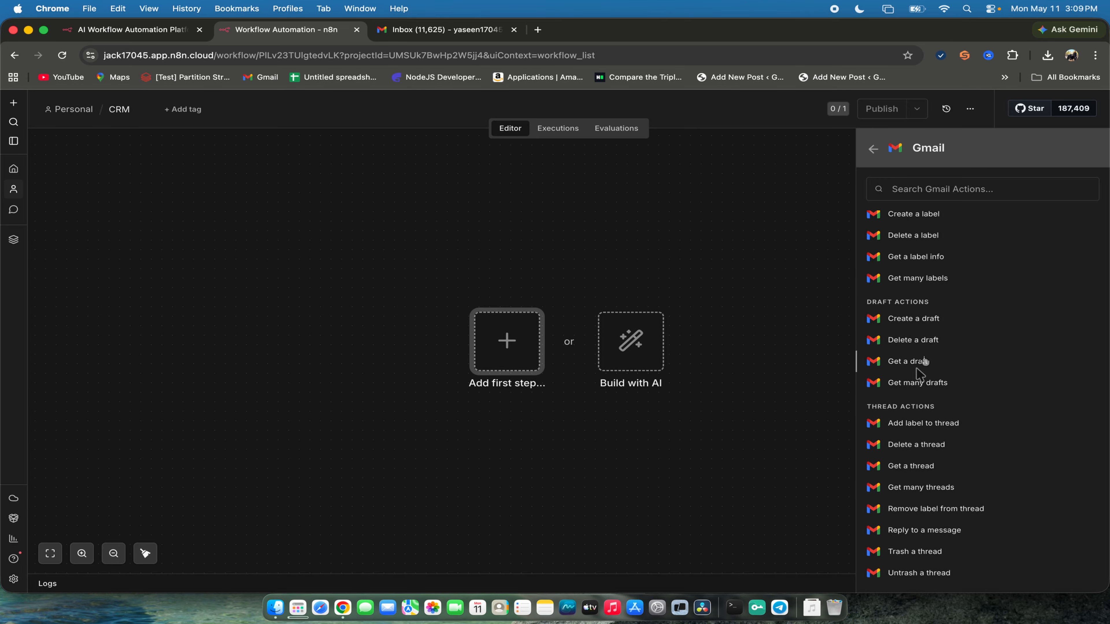
pyautogui.scroll(10, 921, 376)
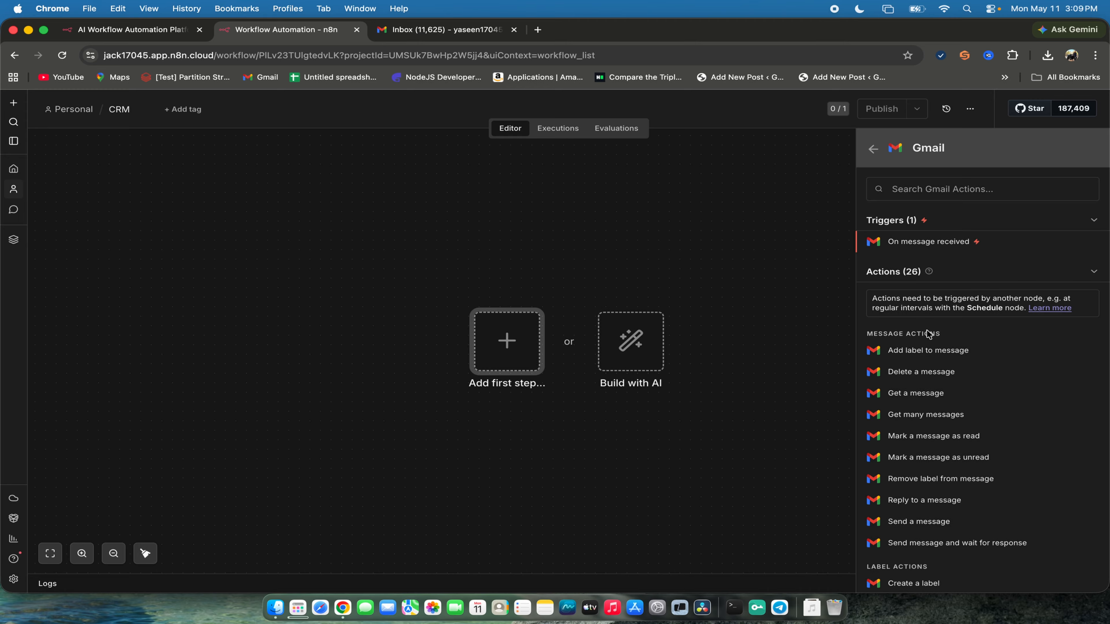
pyautogui.click(780, 346)
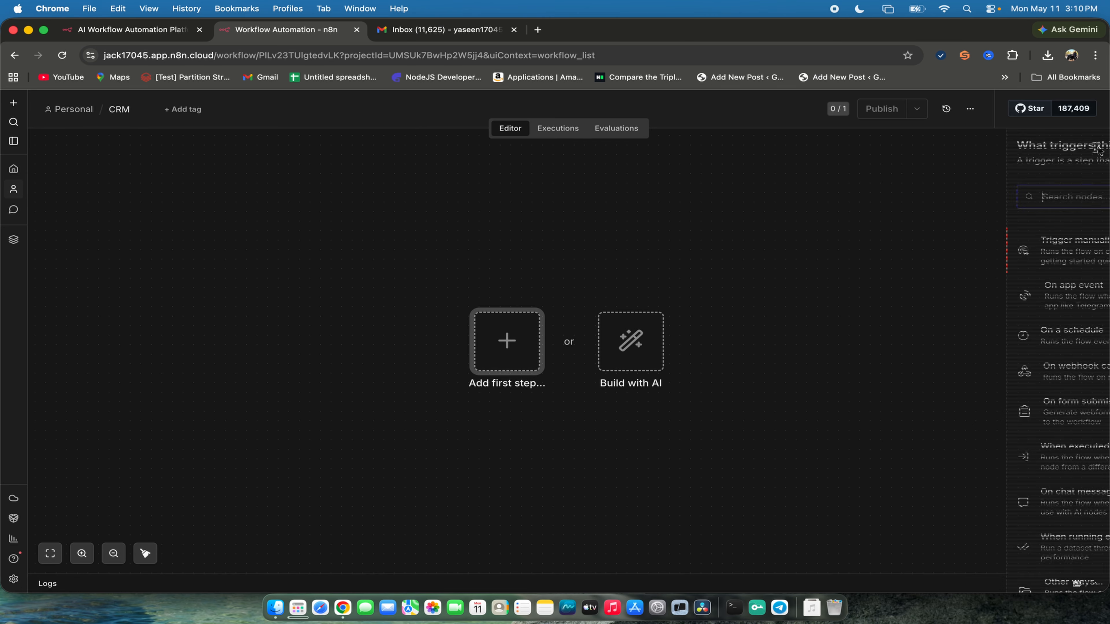
# - Search the workflow's trigger nodes for Gmail and open its available triggers
pyautogui.click(1087, 149)
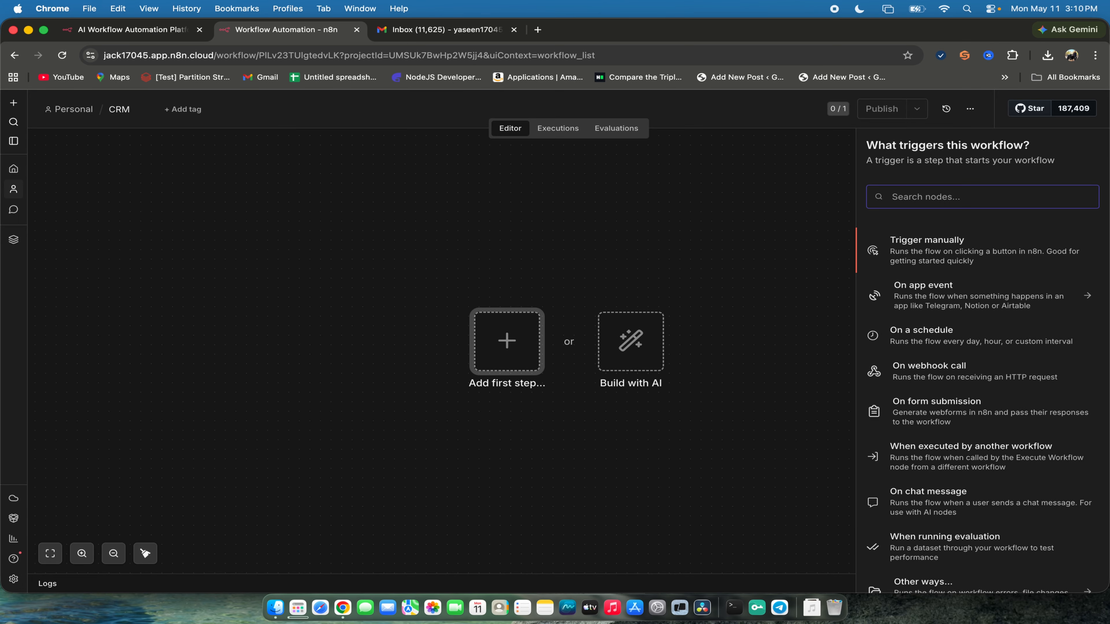
pyautogui.write('Gm')
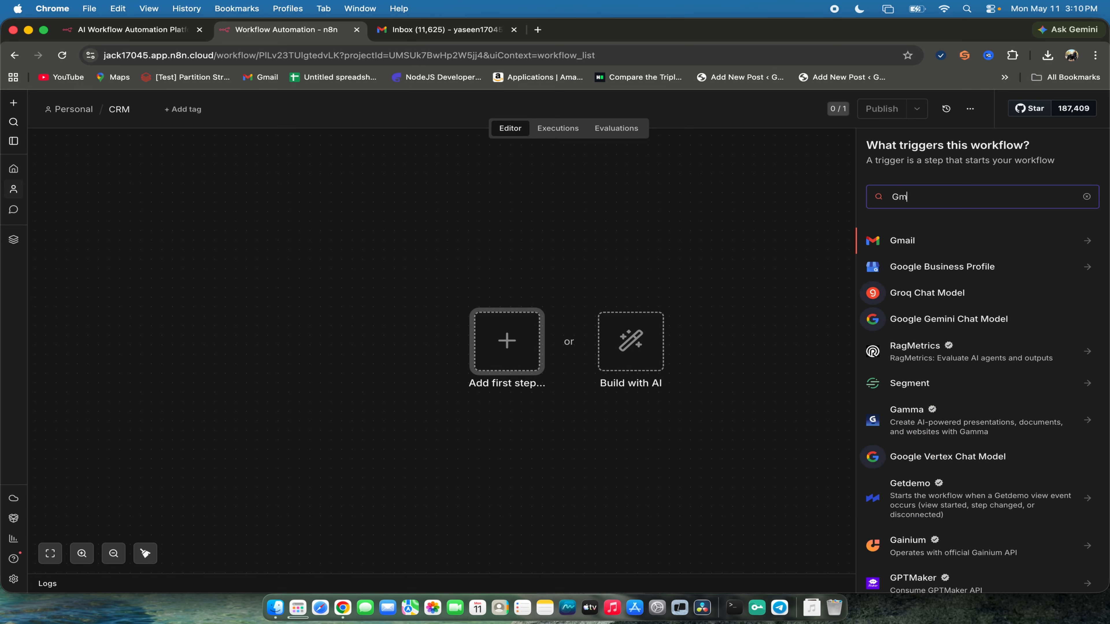
pyautogui.click(908, 240)
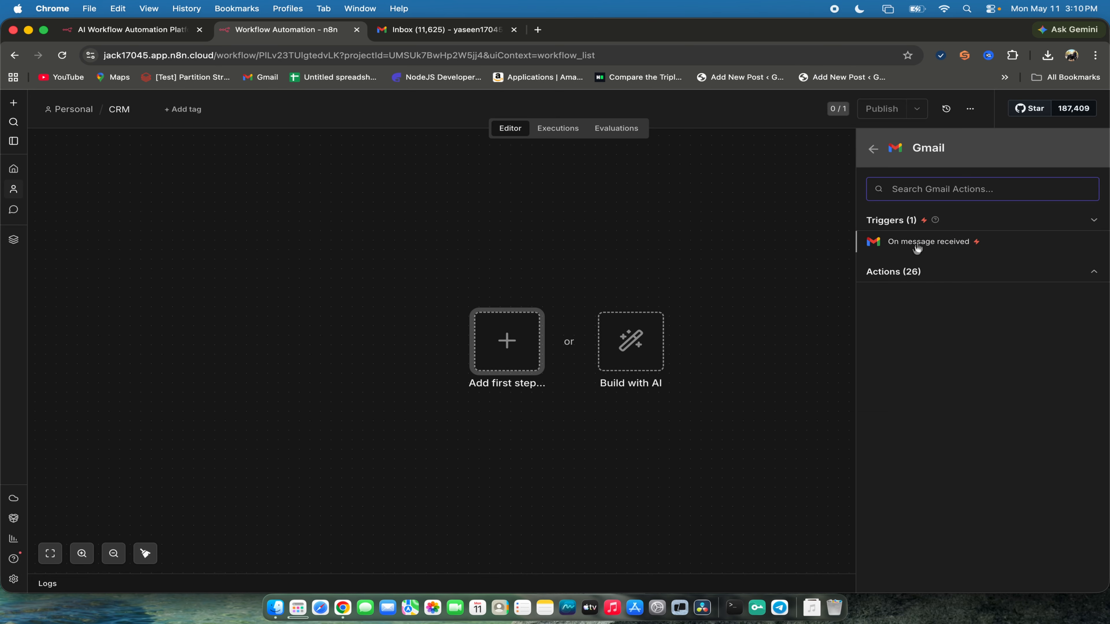
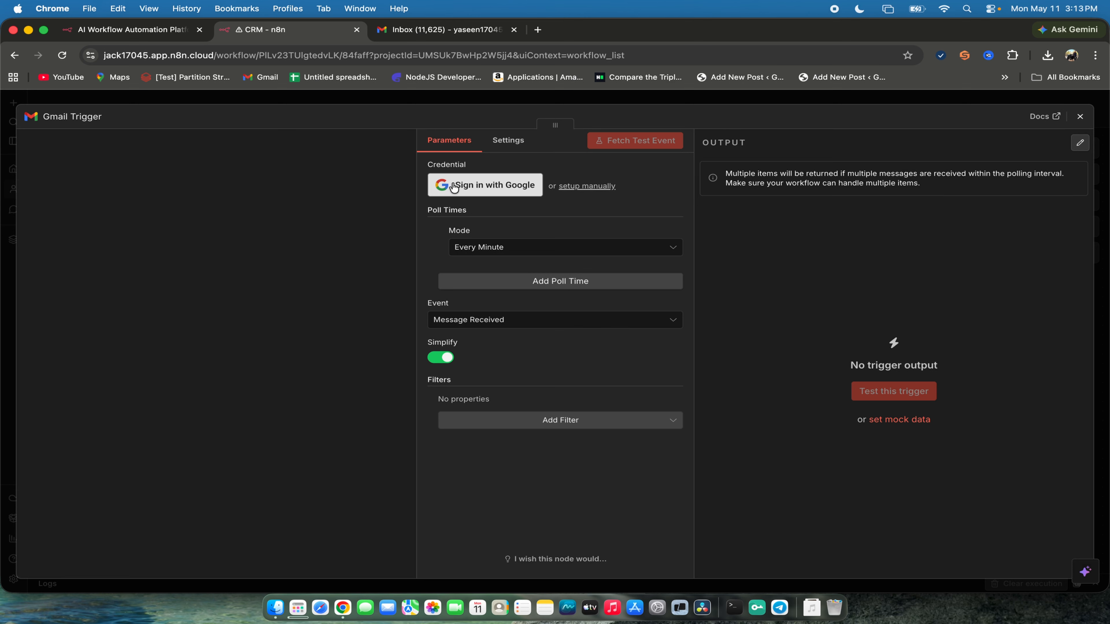
# - Start signing in with Google for the Gmail Trigger credential, enlarge the sign-in window and choose the first listed account
pyautogui.click(70, 117)
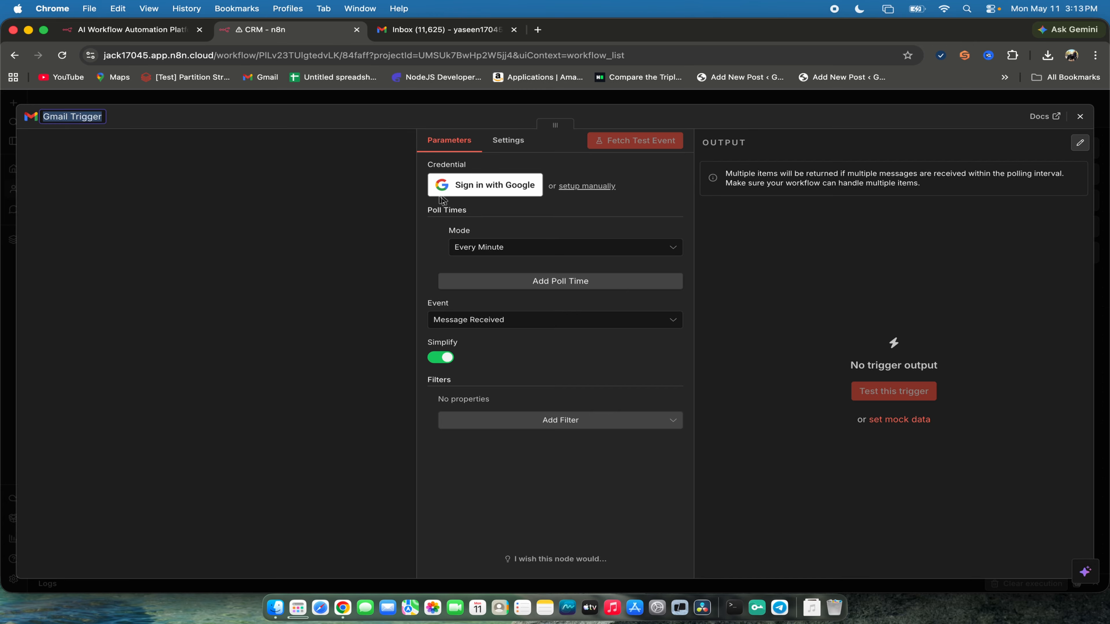
pyautogui.click(520, 193)
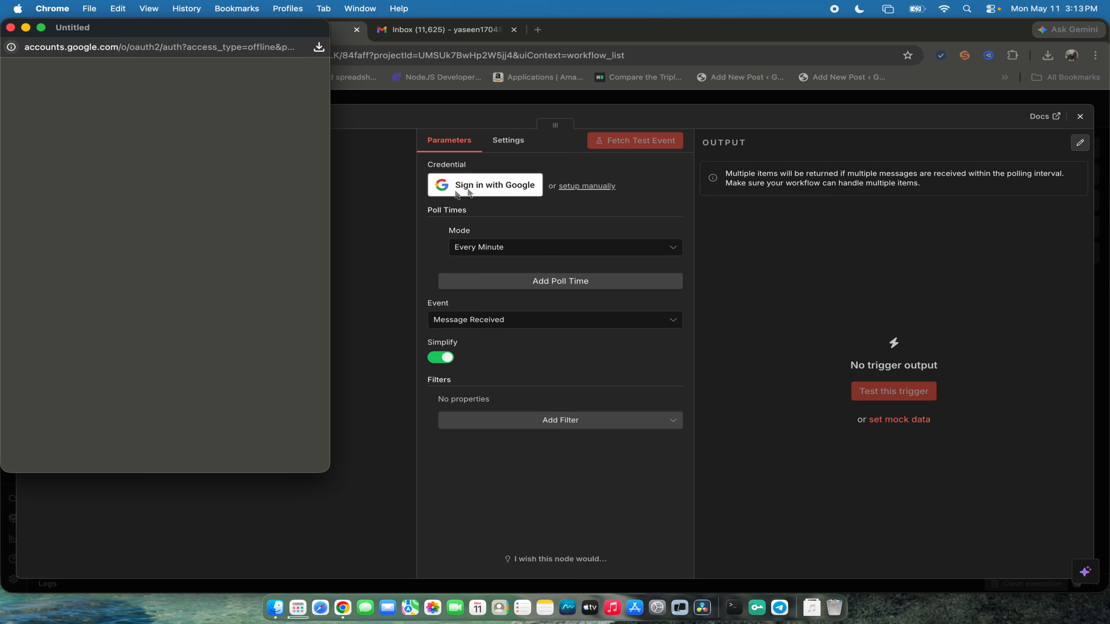
pyautogui.moveTo(229, 35); pyautogui.dragTo(289, 125)
pyautogui.moveTo(399, 109); pyautogui.dragTo(463, 218)
pyautogui.moveTo(372, 222); pyautogui.dragTo(316, 162)
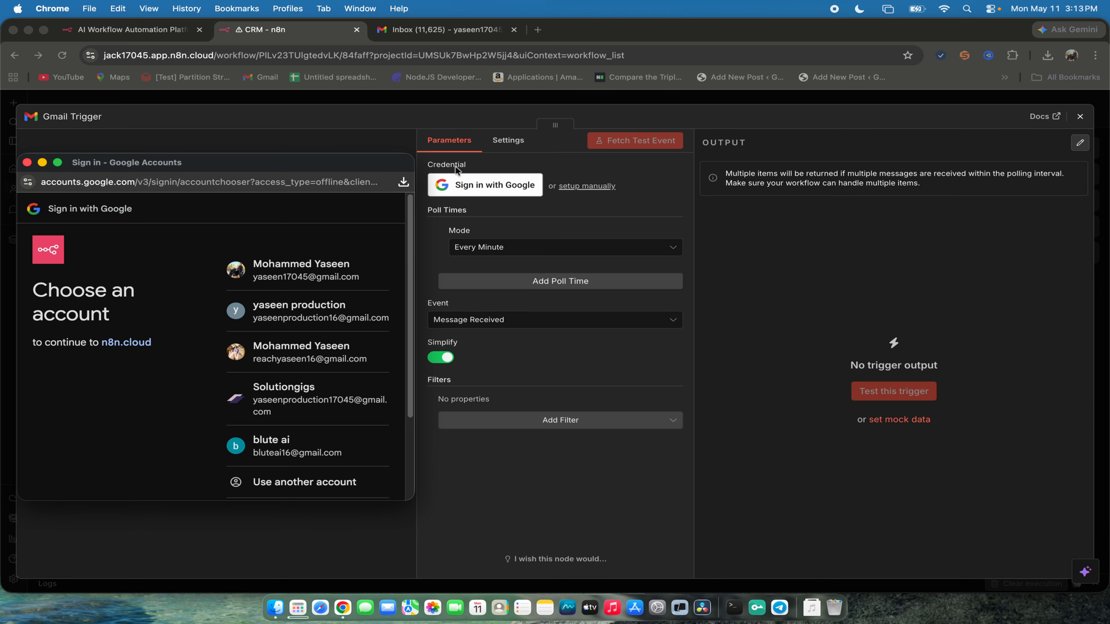
pyautogui.moveTo(410, 163); pyautogui.dragTo(913, 114)
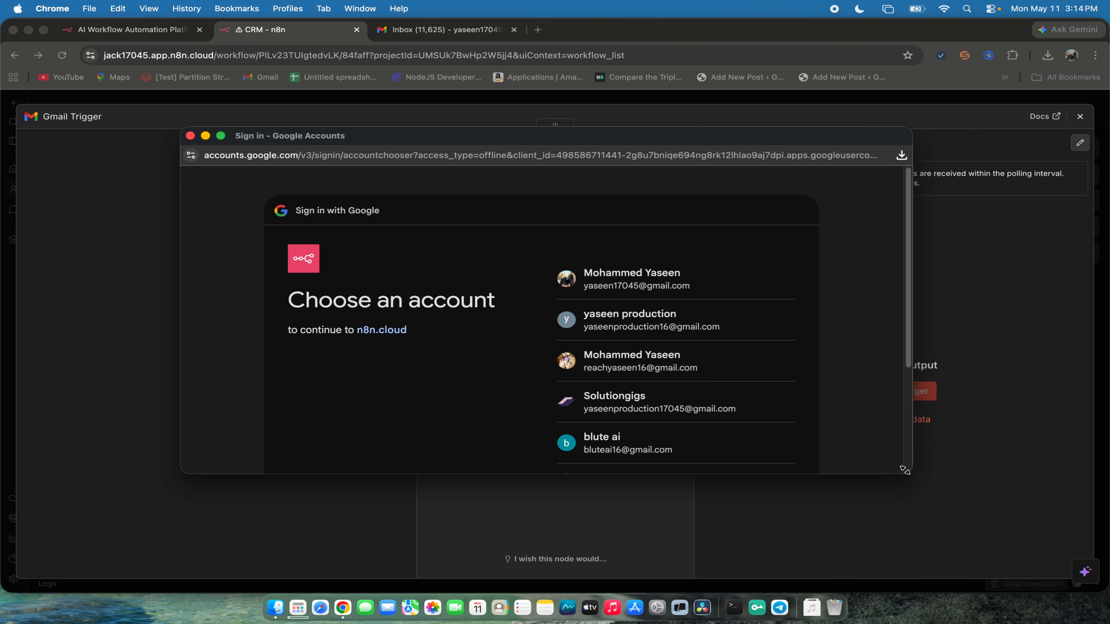
pyautogui.moveTo(911, 474); pyautogui.dragTo(937, 522)
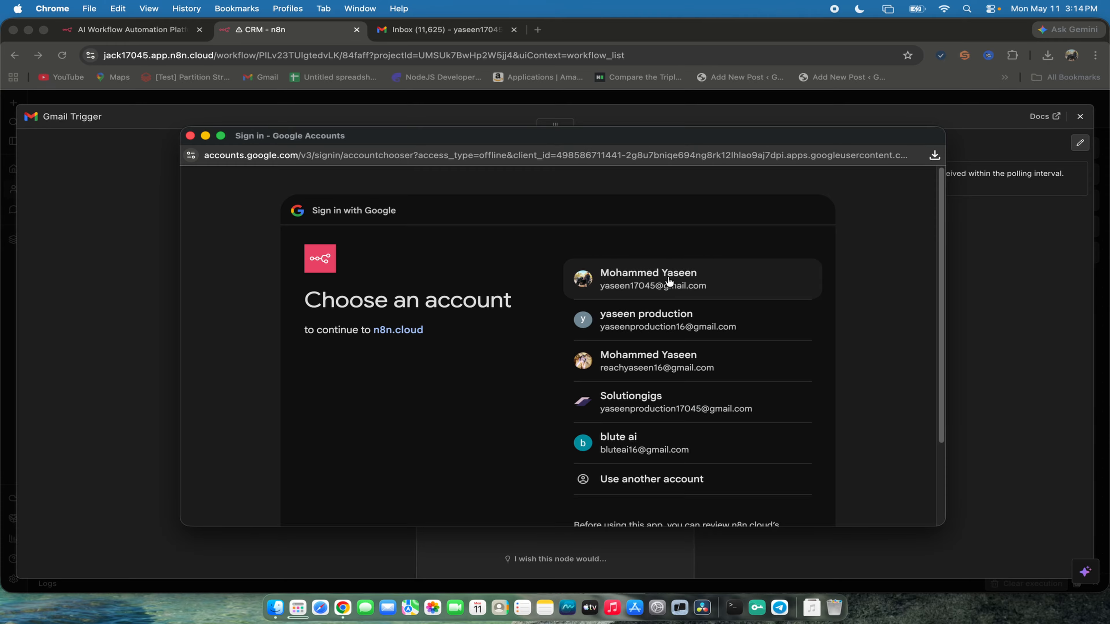
pyautogui.click(680, 285)
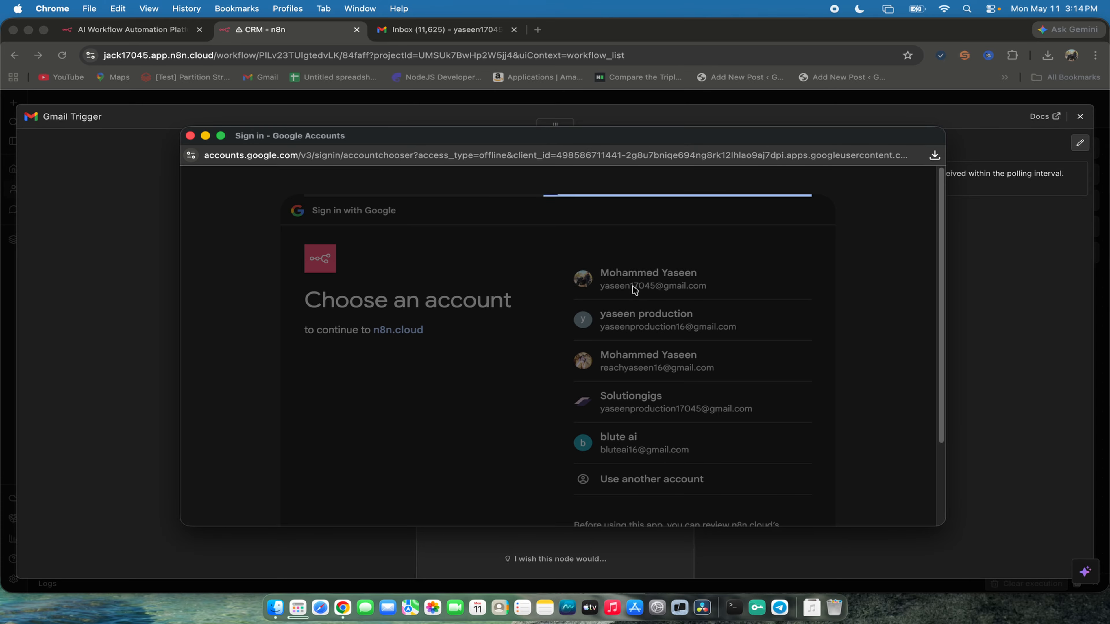
# - Allow n8n.cloud ongoing access to the shared Google Account data, complete the authorization and dismiss the notifications
pyautogui.scroll(-4, 621, 321)
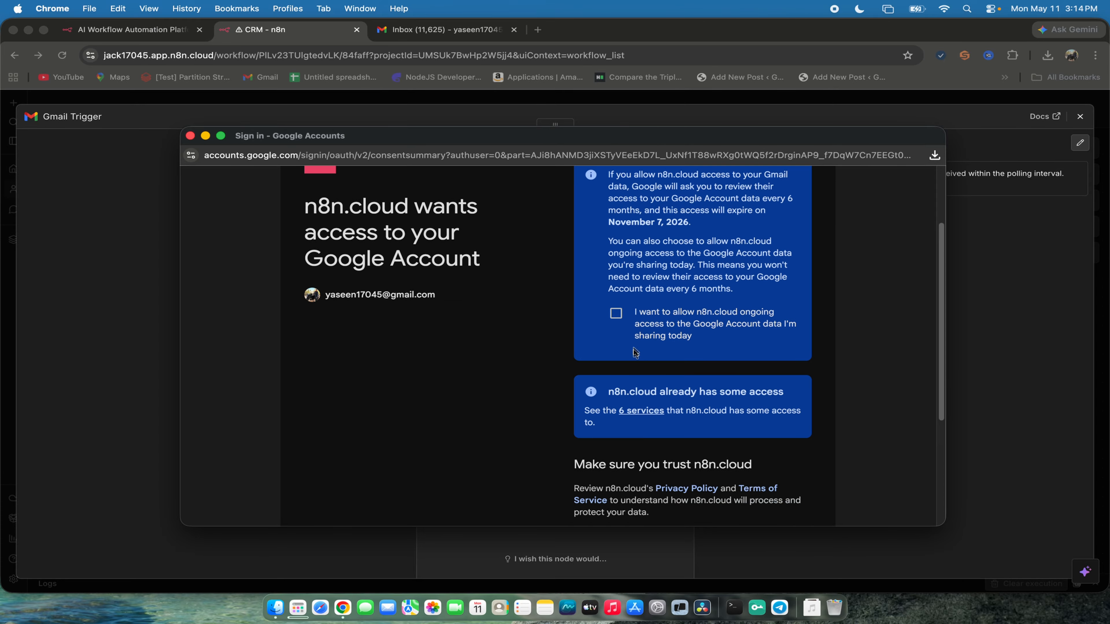
pyautogui.click(616, 314)
pyautogui.scroll(3, 669, 330)
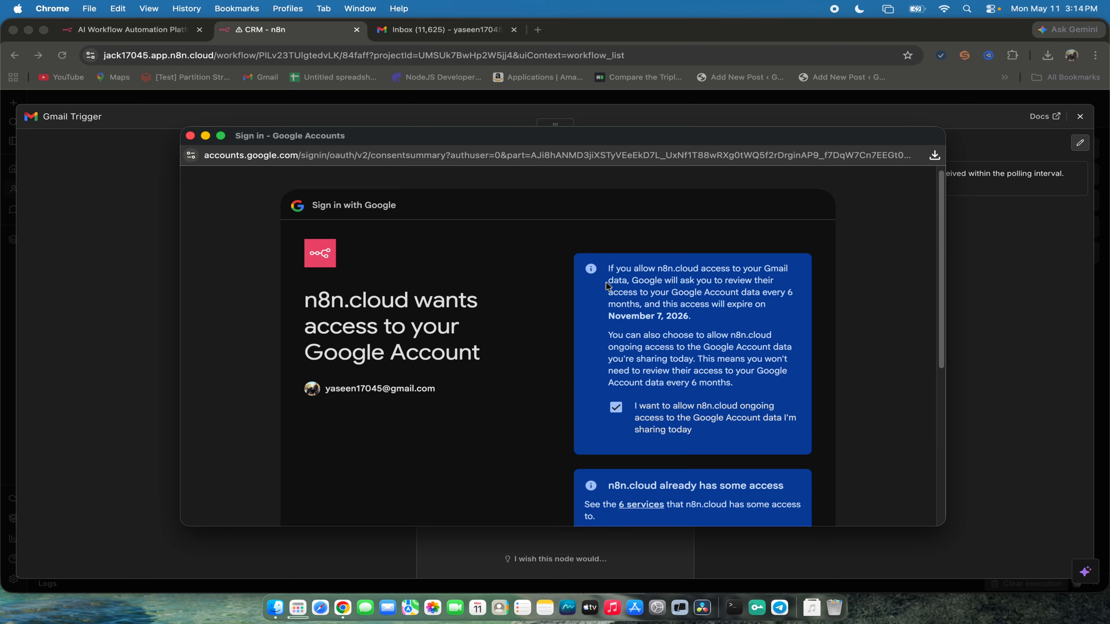
pyautogui.moveTo(607, 269); pyautogui.dragTo(786, 438)
pyautogui.scroll(-1, 786, 438)
pyautogui.moveTo(736, 357); pyautogui.dragTo(593, 326)
pyautogui.click(703, 368)
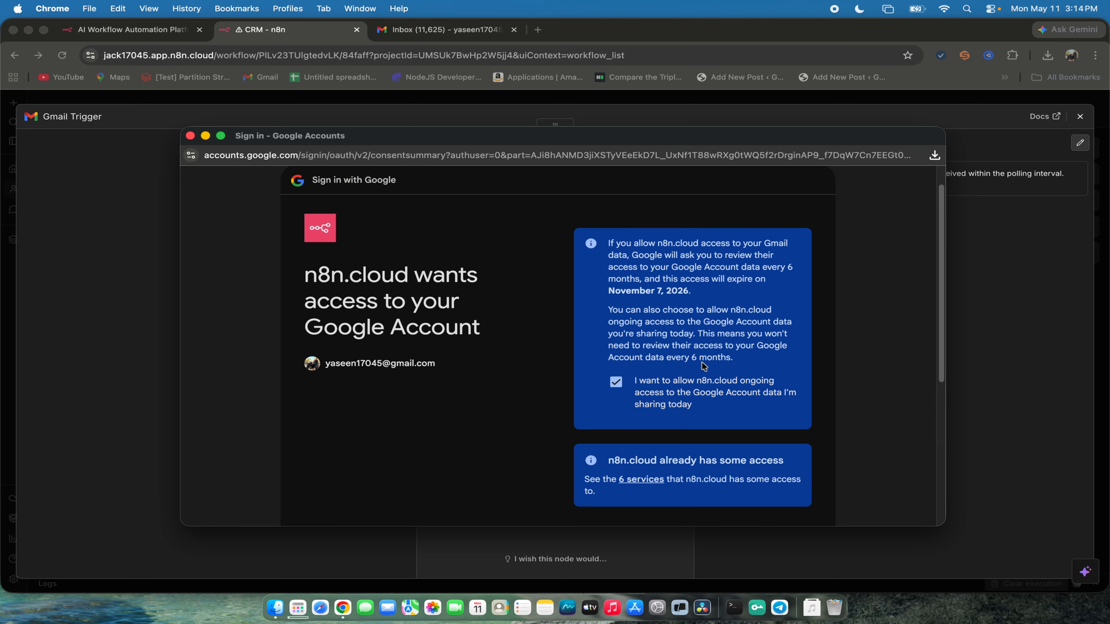
pyautogui.scroll(-5, 703, 369)
pyautogui.scroll(3, 590, 393)
pyautogui.scroll(-3, 543, 257)
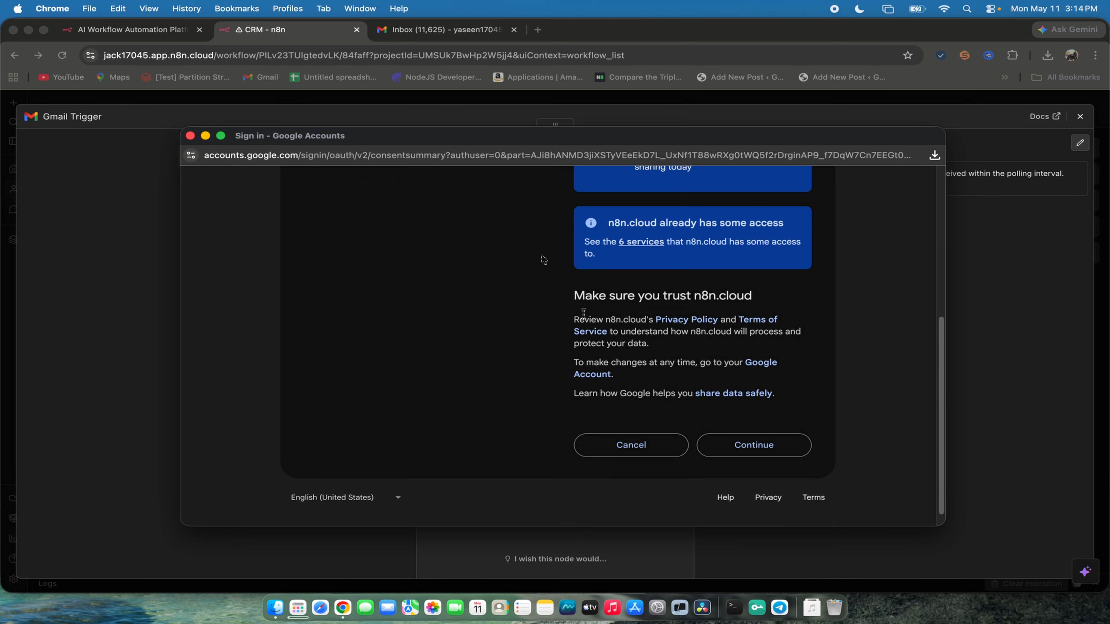
pyautogui.click(751, 453)
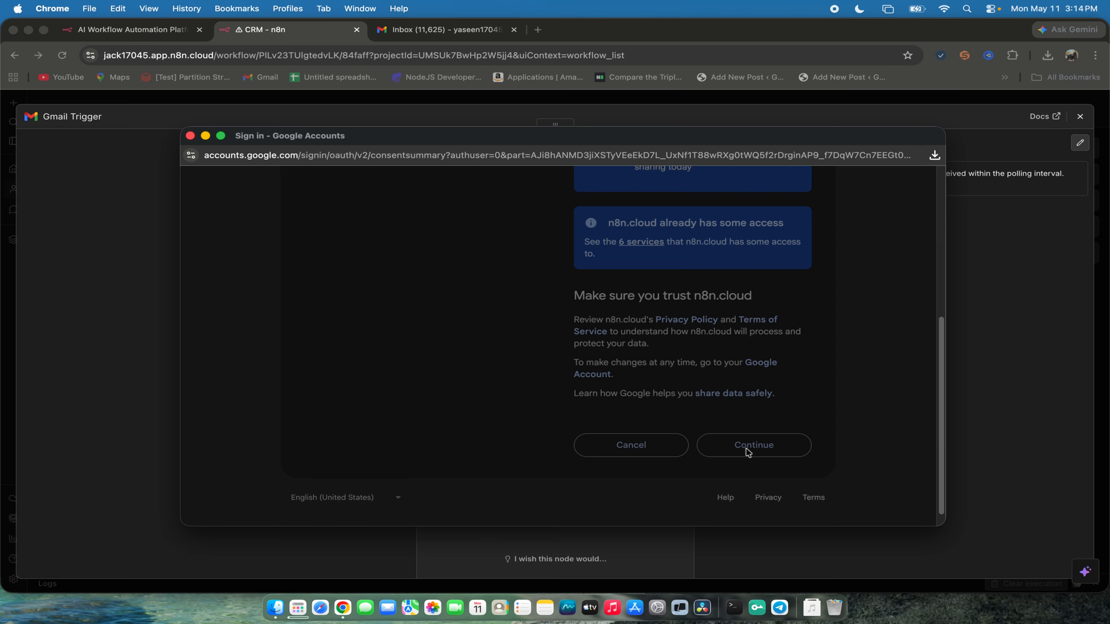
pyautogui.scroll(5, 443, 346)
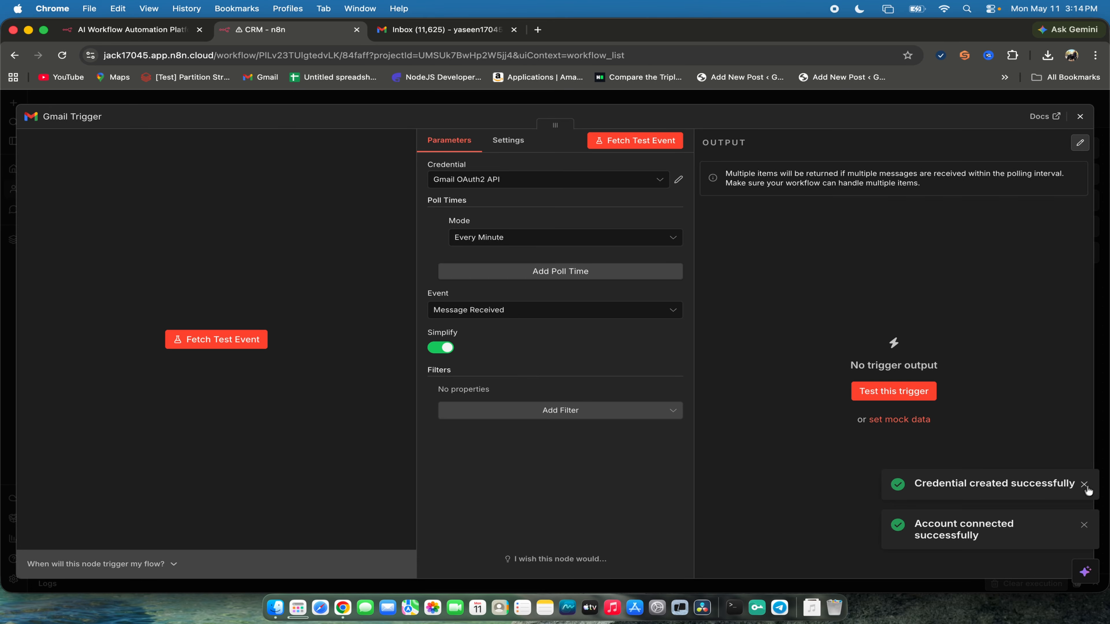
pyautogui.click(1085, 484)
pyautogui.click(1084, 525)
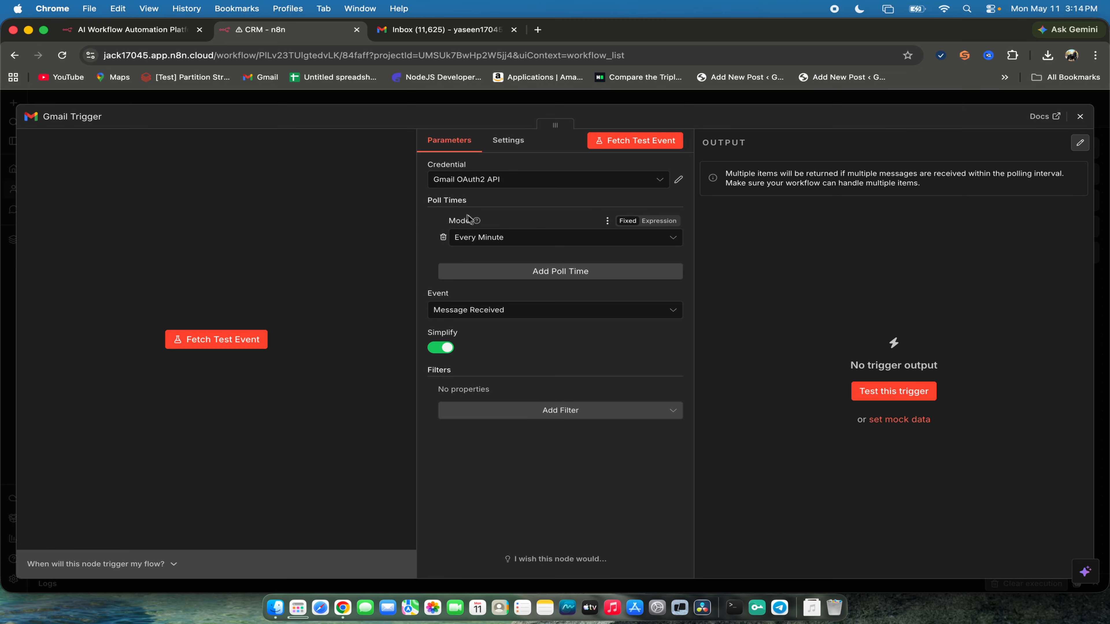
# - Set the Gmail Trigger's poll time mode to Custom and examine its cron expression
pyautogui.moveTo(472, 204); pyautogui.dragTo(425, 204)
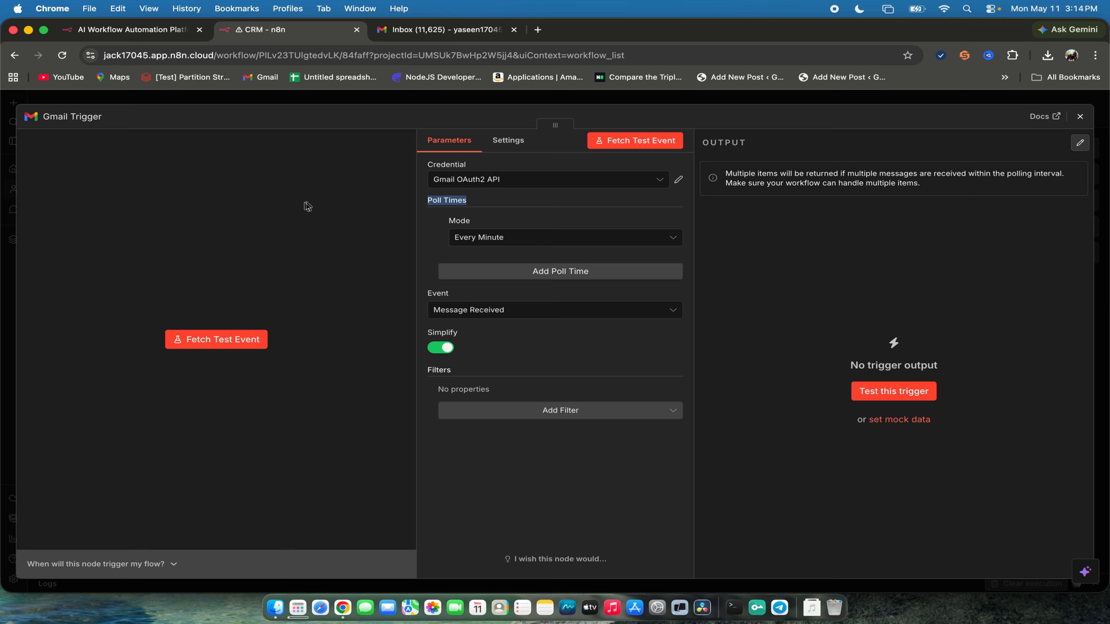
pyautogui.click(352, 185)
pyautogui.click(440, 237)
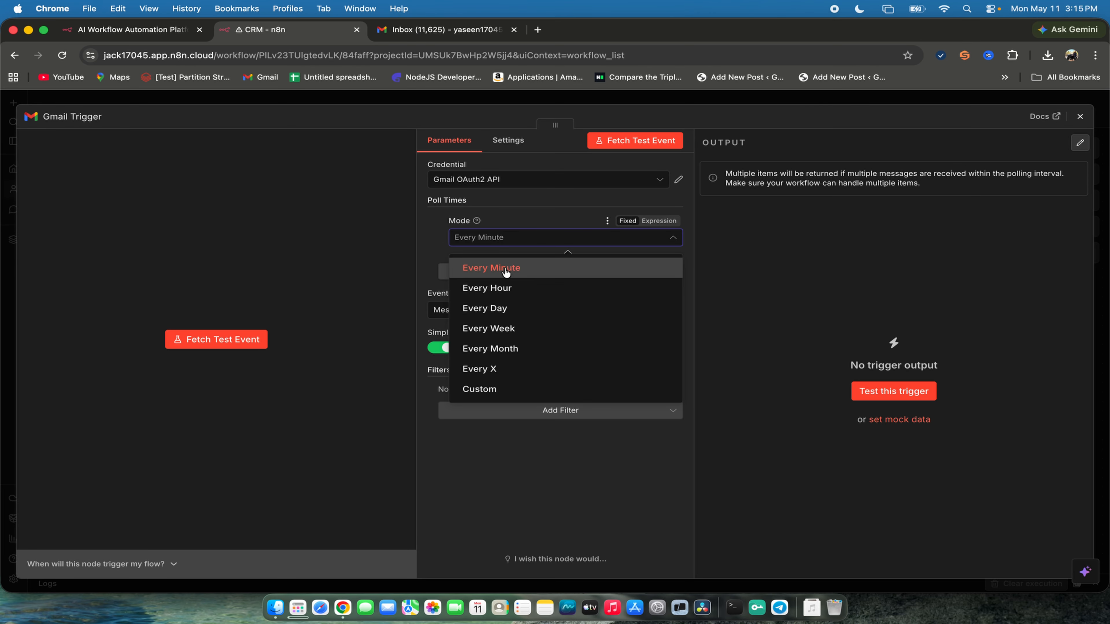
pyautogui.click(493, 393)
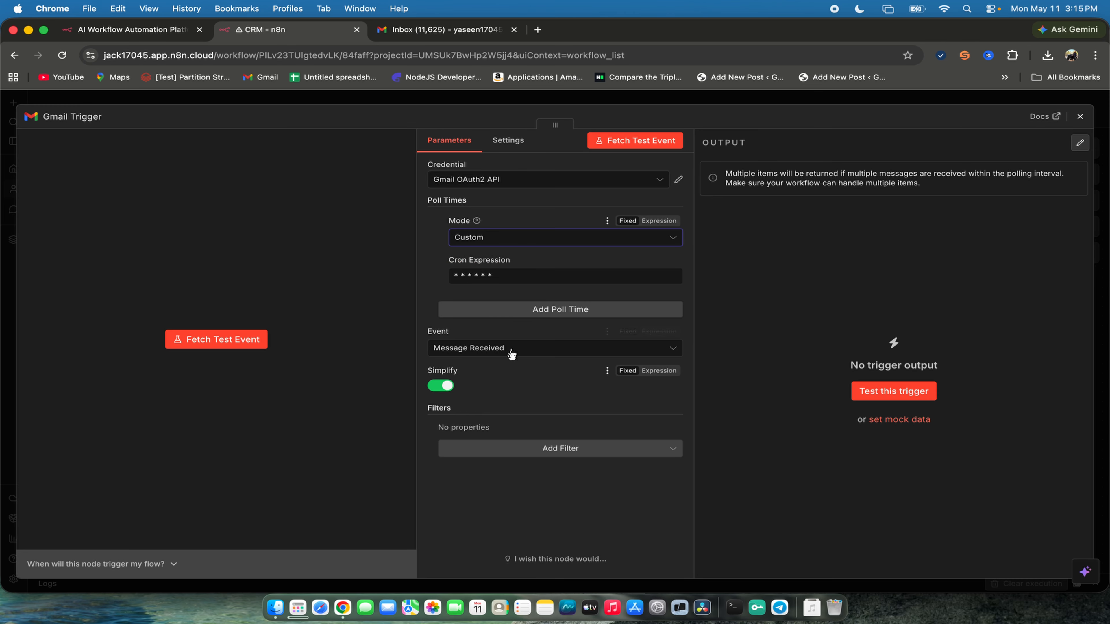
pyautogui.moveTo(501, 281); pyautogui.dragTo(433, 269)
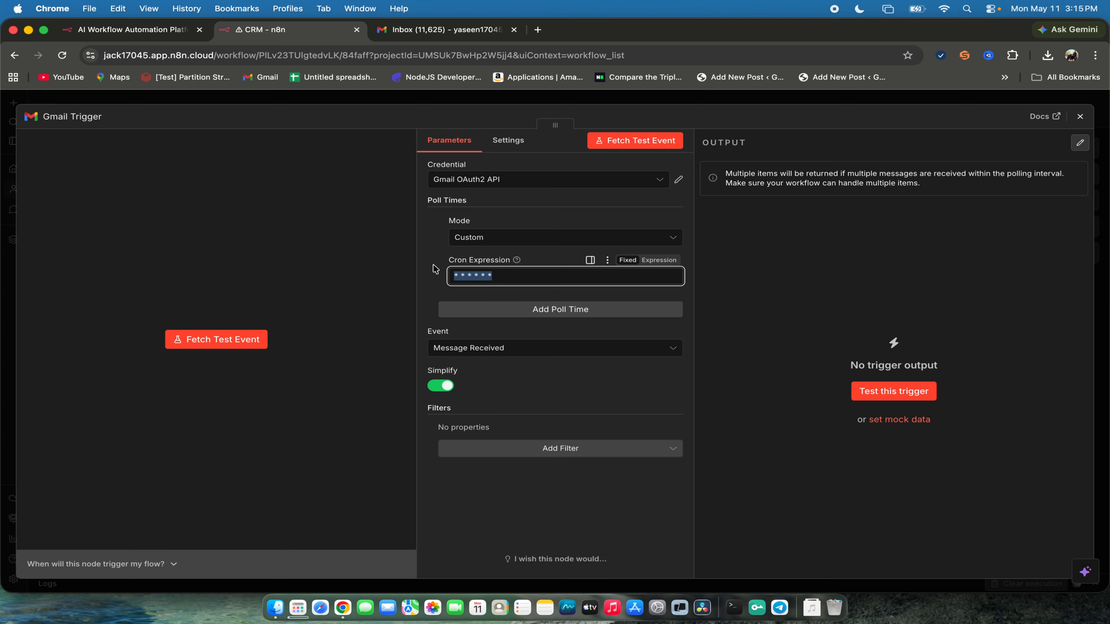
pyautogui.click(522, 238)
pyautogui.click(512, 241)
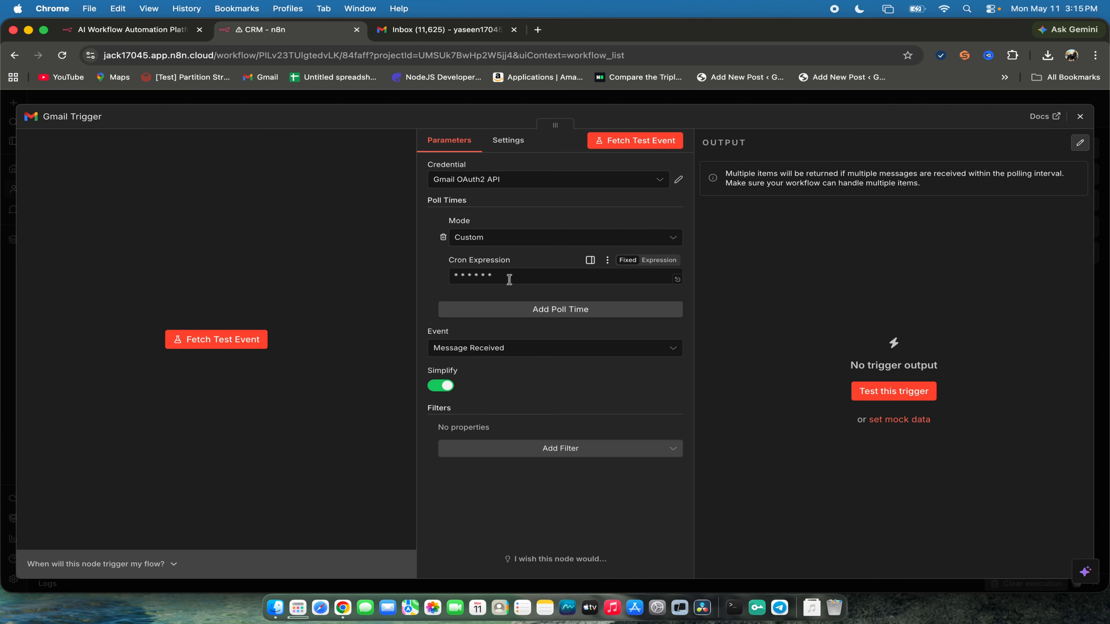
pyautogui.moveTo(509, 280); pyautogui.dragTo(441, 280)
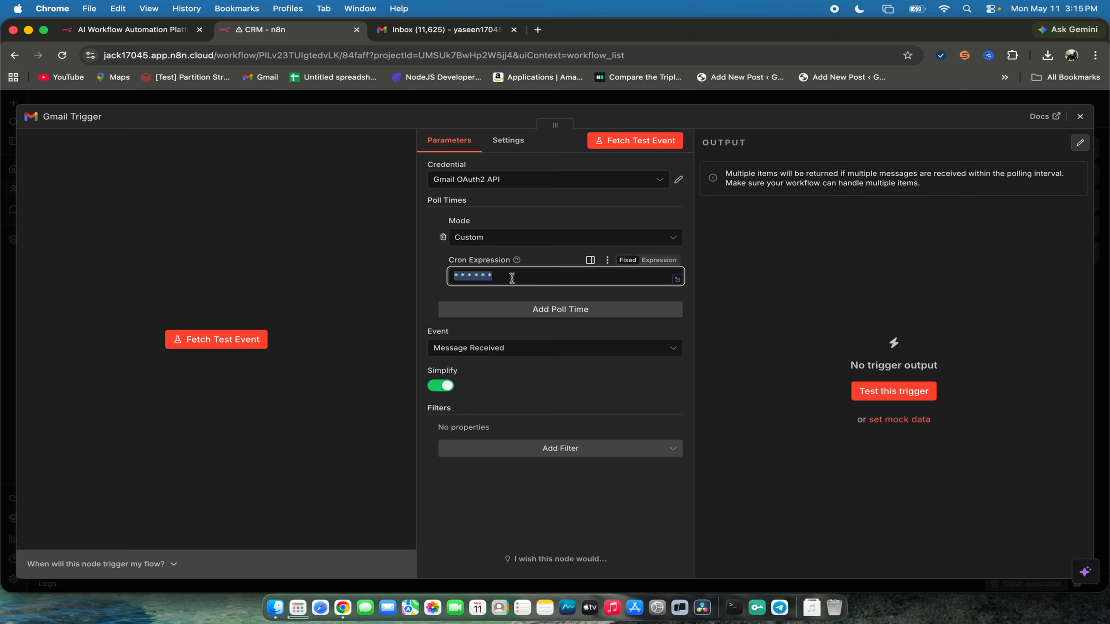
# - Open ChatGPT in a new browser tab, ask about the cron expression "* * * * * *" and read its meaning
pyautogui.moveTo(512, 279); pyautogui.dragTo(446, 278)
pyautogui.click(538, 30)
pyautogui.write('chat.openai.com/chat')
pyautogui.press('Return')
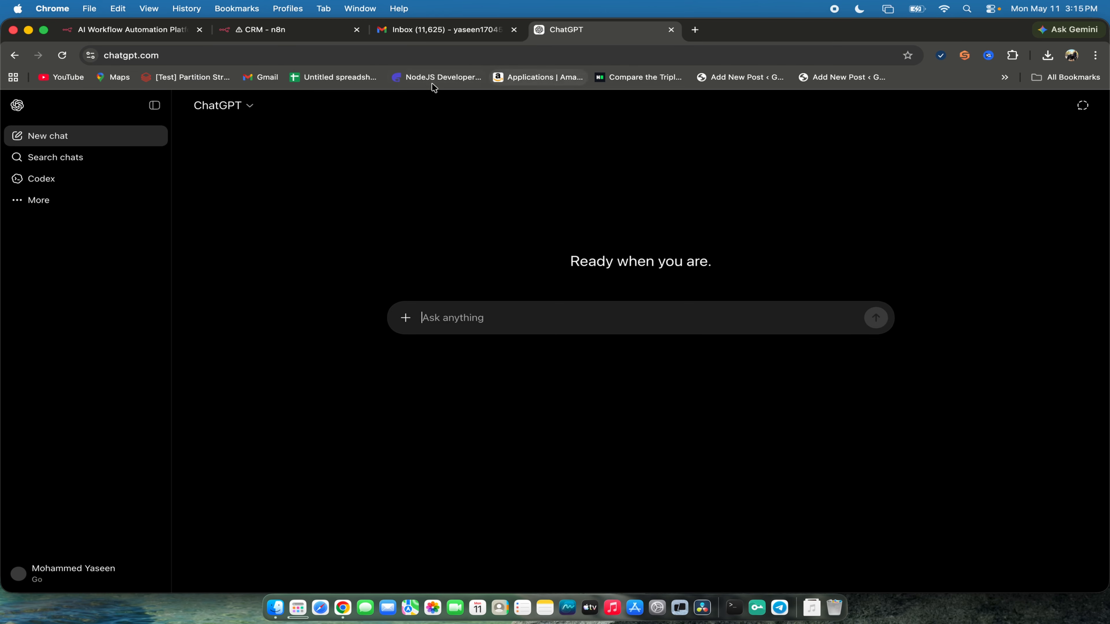
pyautogui.click(154, 105)
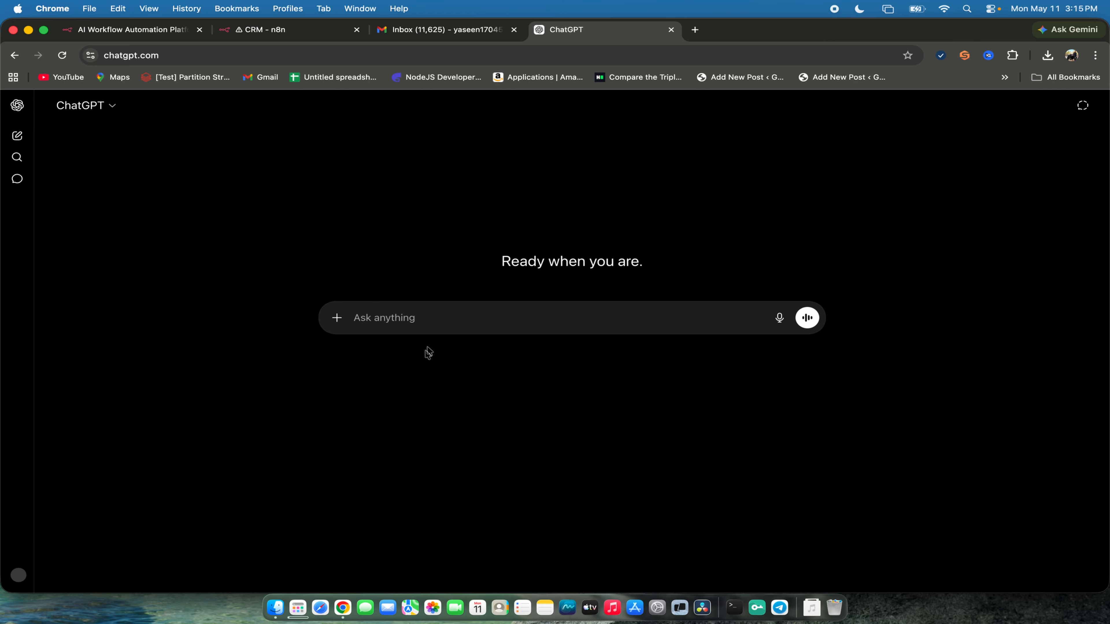
pyautogui.write('******')
pyautogui.hotkey('shift', 'Return')
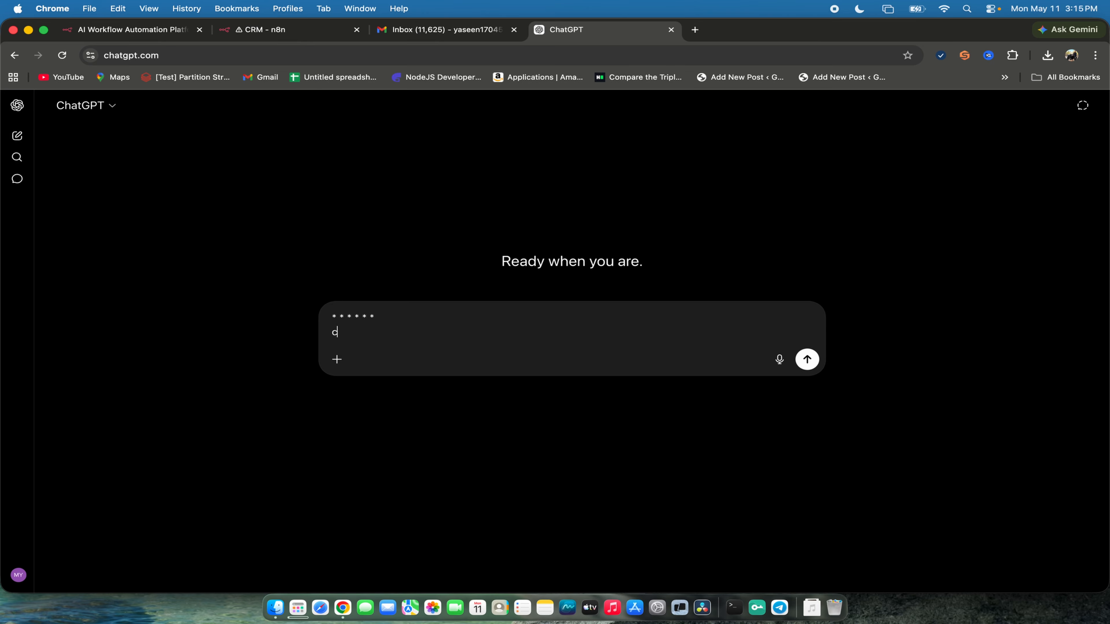
pyautogui.write('cron')
pyautogui.press('Return')
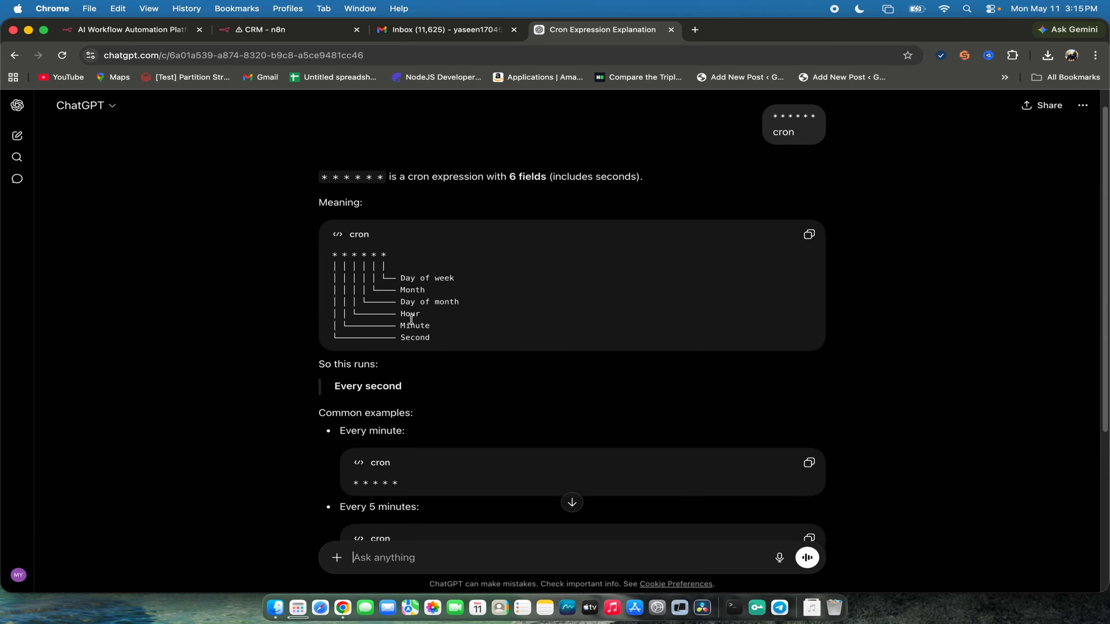
pyautogui.scroll(-1, 440, 358)
pyautogui.moveTo(340, 365); pyautogui.dragTo(334, 365)
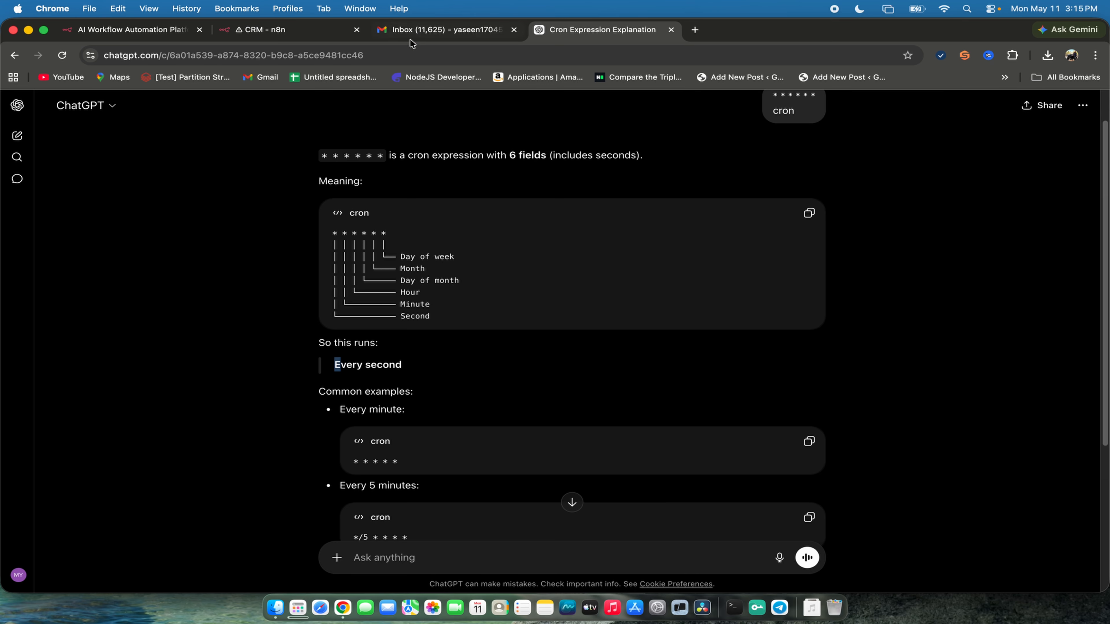
# - Return to the CRM workflow in n8n and set the Gmail Trigger's poll mode to Every Minute
pyautogui.click(267, 35)
pyautogui.moveTo(529, 275); pyautogui.dragTo(381, 282)
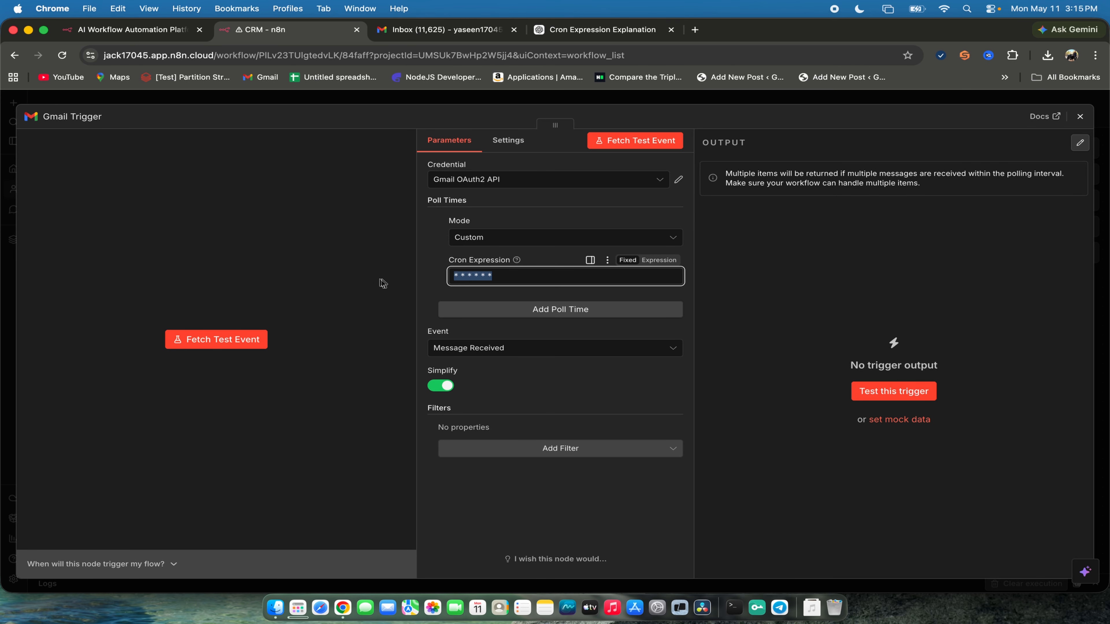
pyautogui.click(490, 240)
pyautogui.click(531, 270)
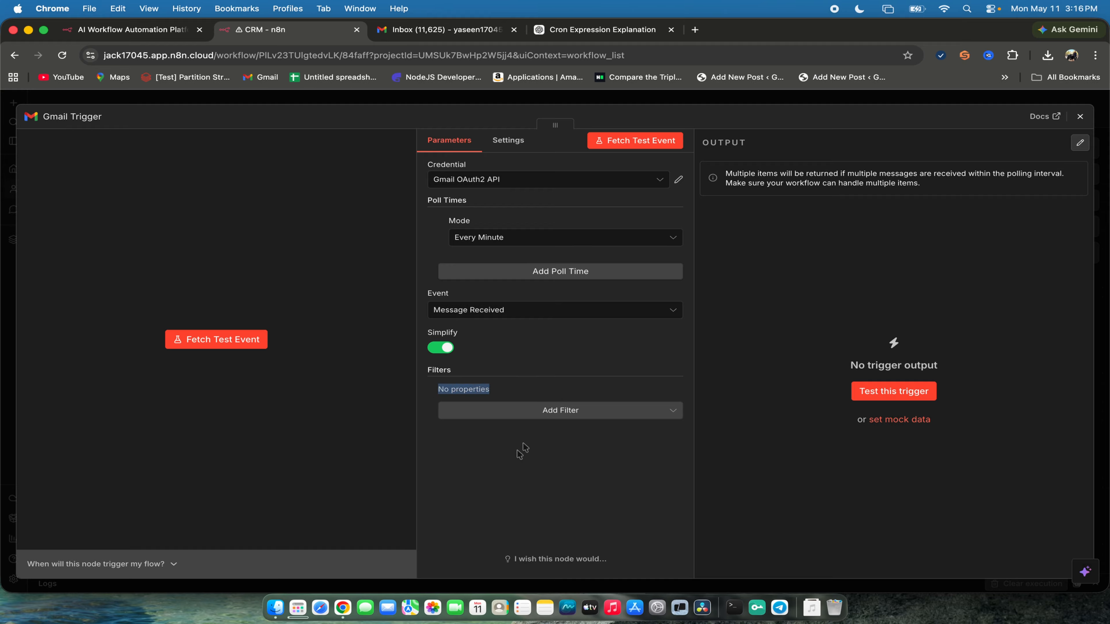
# - Add a Search filter to the Gmail Trigger and start editing its search text
pyautogui.click(541, 419)
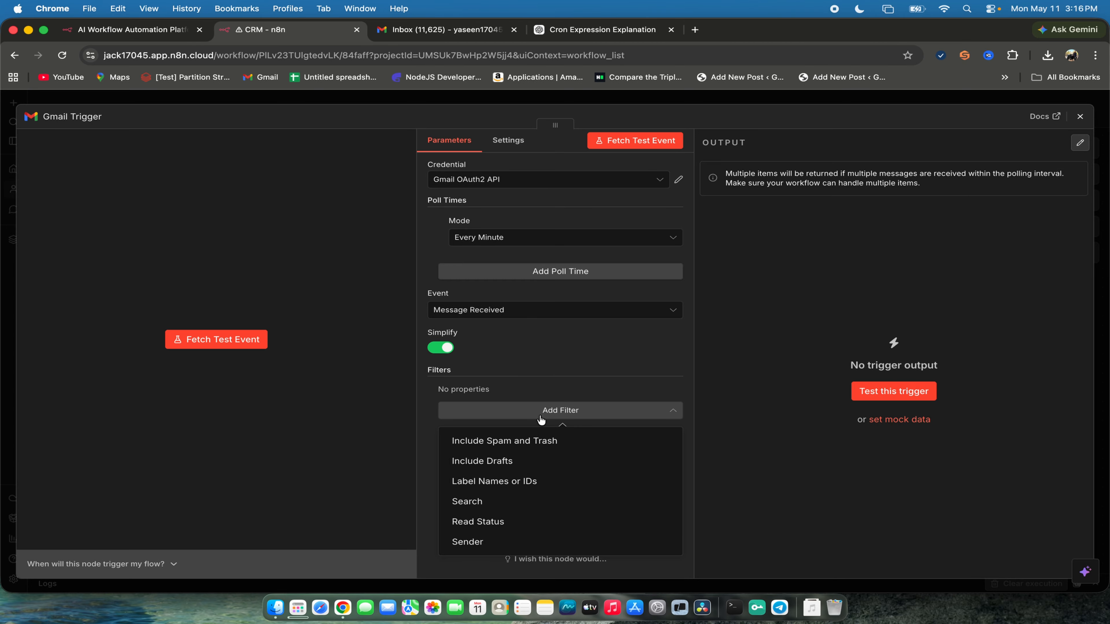
pyautogui.click(465, 508)
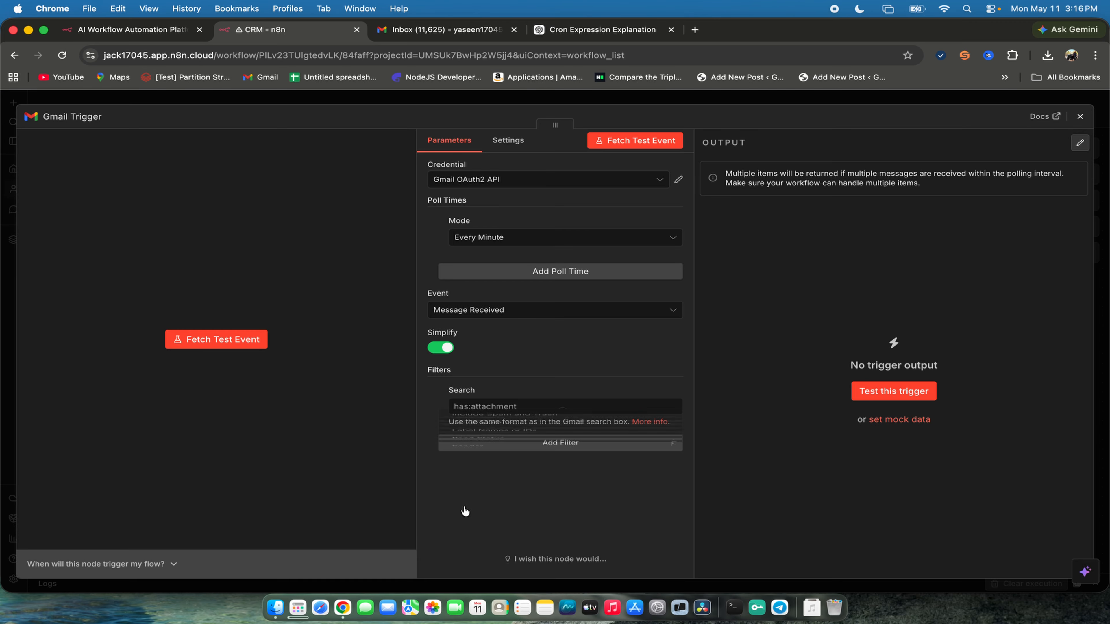
pyautogui.click(496, 409)
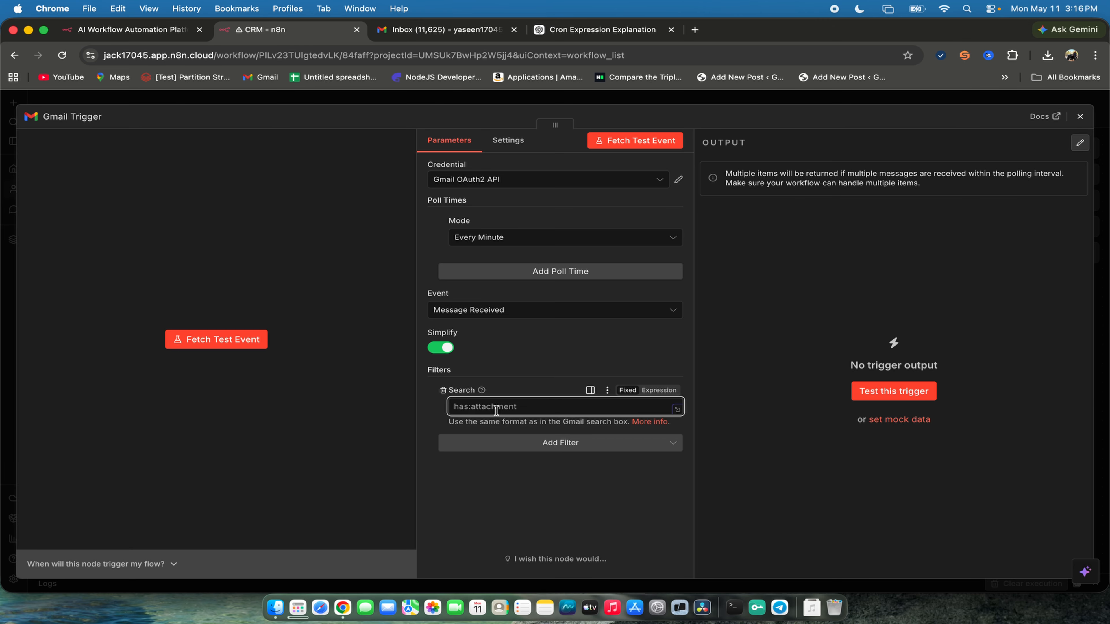
# - Switch to Gmail, open the Payment Reminder email and examine its header details, such as sender, date, subject and security
pyautogui.click(481, 32)
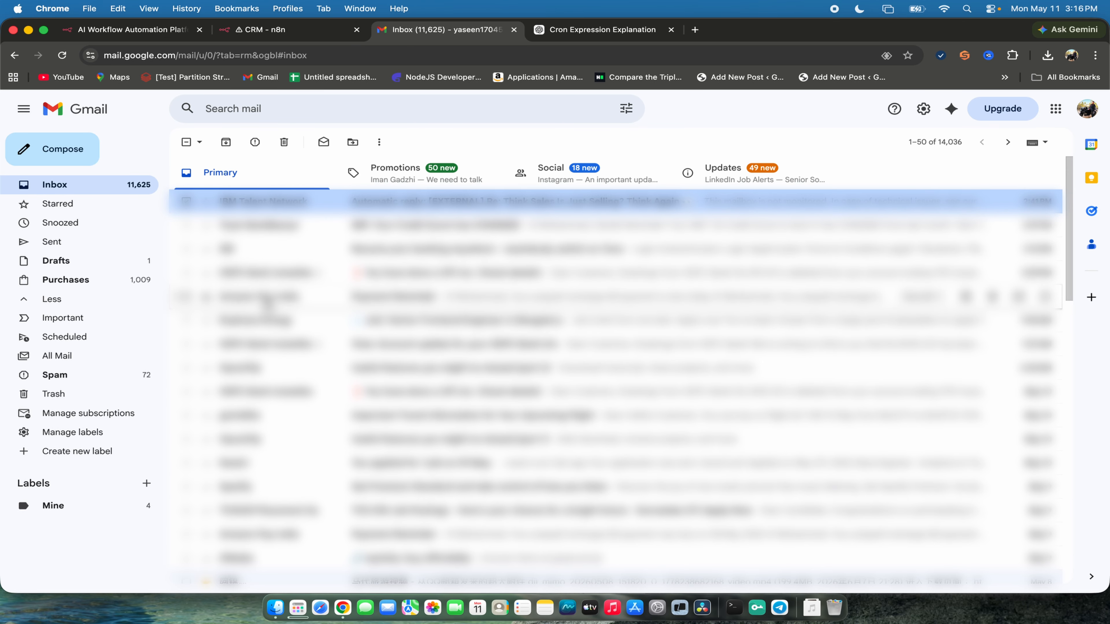
pyautogui.click(267, 302)
pyautogui.scroll(-10, 376, 307)
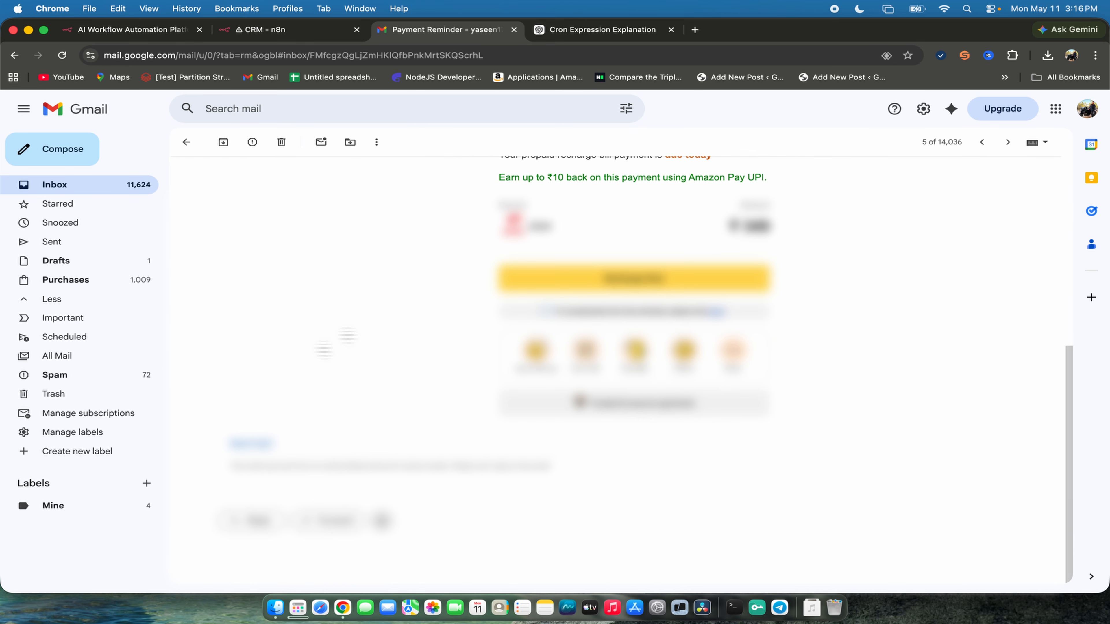
pyautogui.scroll(9, 261, 242)
pyautogui.click(245, 385)
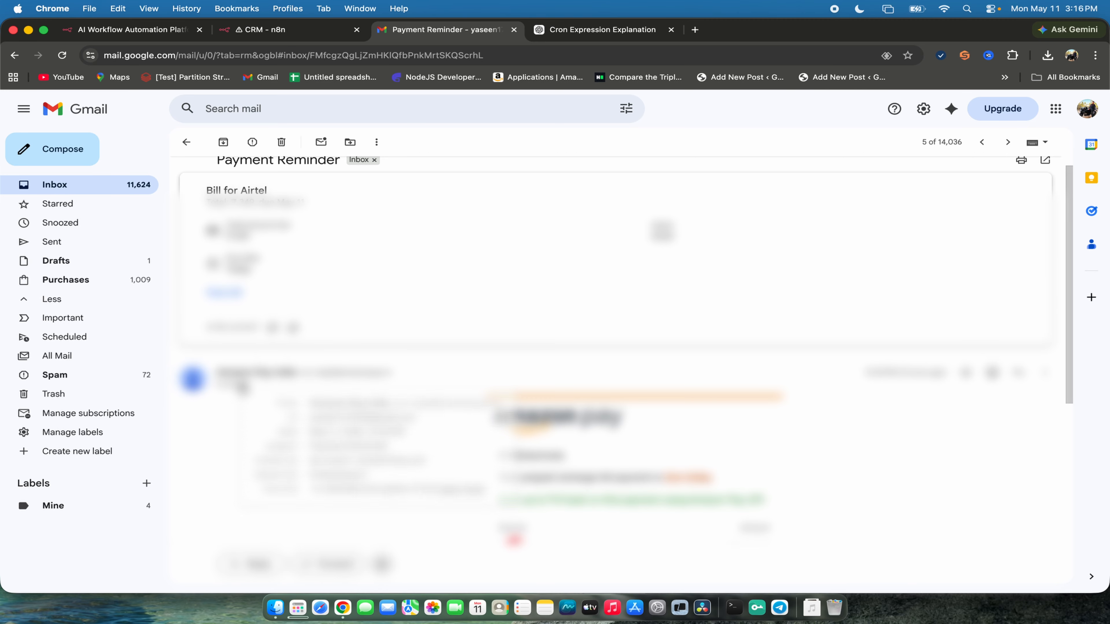
pyautogui.scroll(-1, 310, 390)
pyautogui.moveTo(271, 383); pyautogui.dragTo(497, 476)
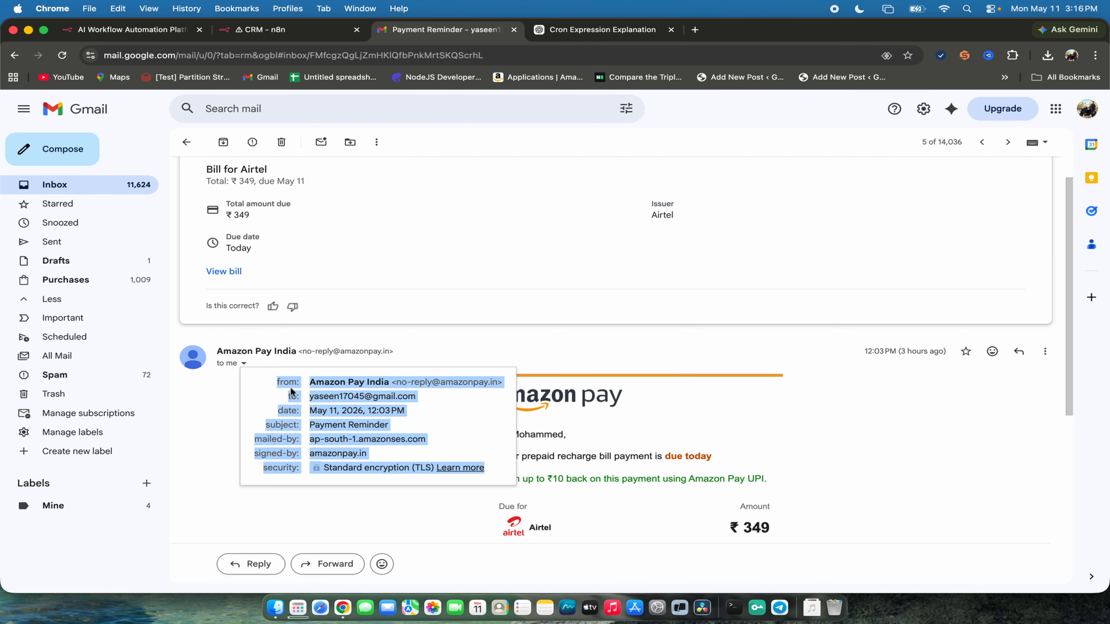
pyautogui.click(267, 384)
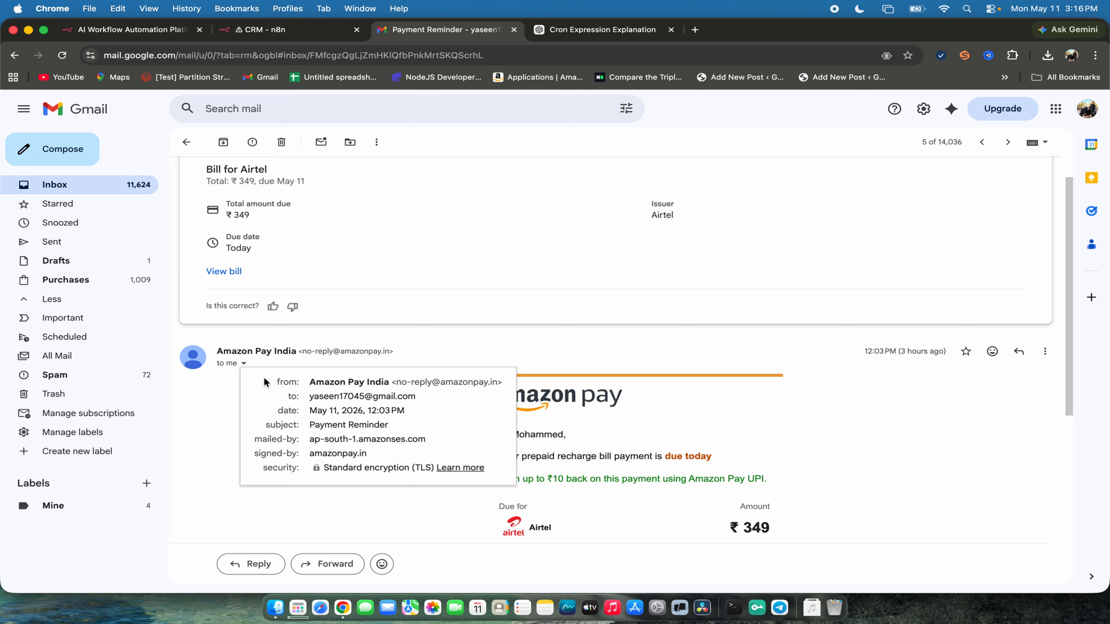
pyautogui.moveTo(264, 378); pyautogui.dragTo(505, 480)
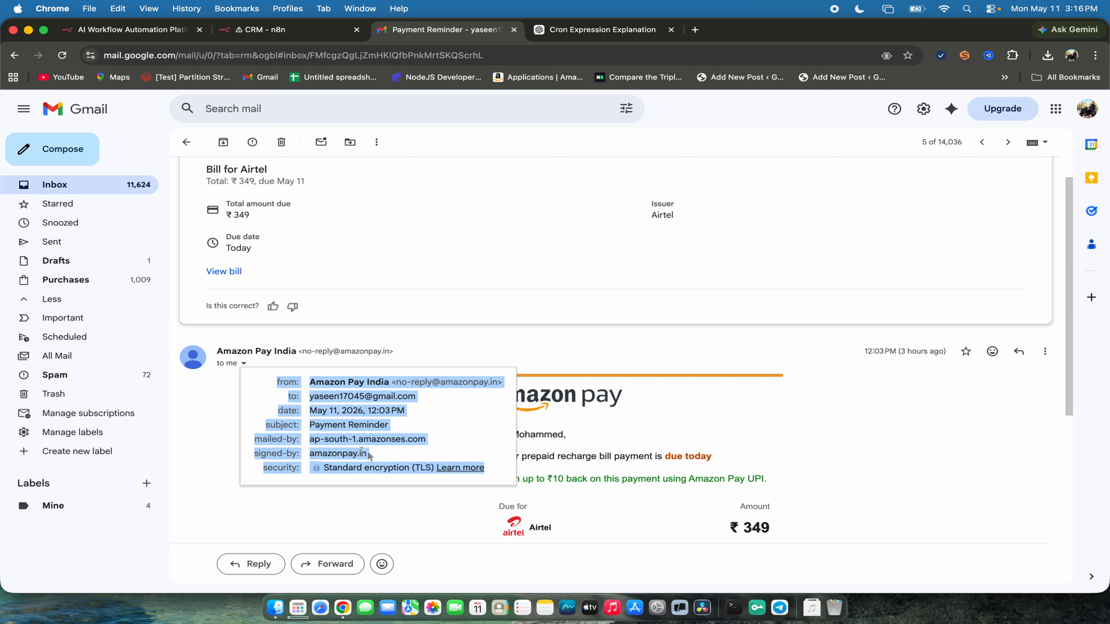
# - Check the recipient address in the email details, return to n8n and enter the test sender's email address in the Gmail Trigger's Search filter
pyautogui.click(427, 388)
pyautogui.moveTo(426, 396); pyautogui.dragTo(320, 400)
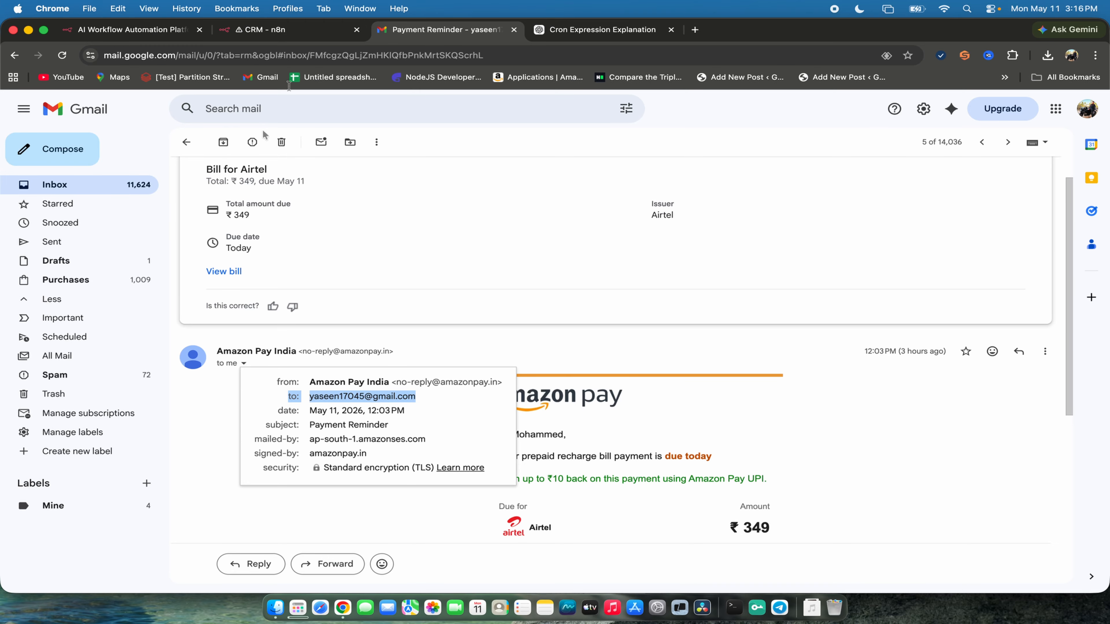
pyautogui.press('super+alt+Left')
pyautogui.click(476, 412)
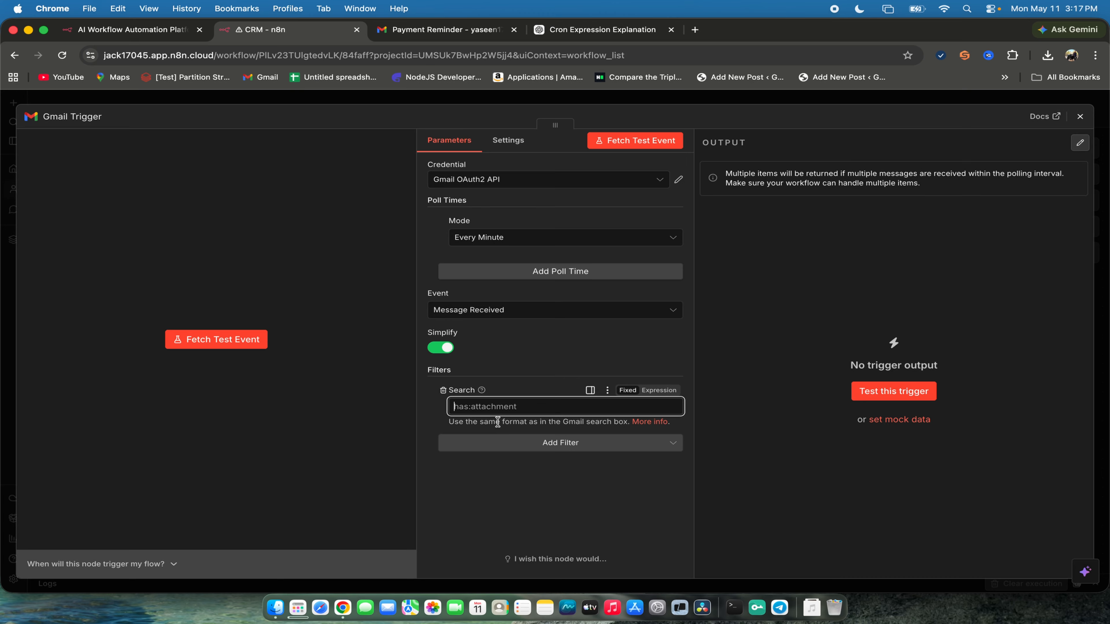
# - Test the Gmail Trigger with the Search filter applied, dismiss the notification and close the node's settings
pyautogui.click(894, 392)
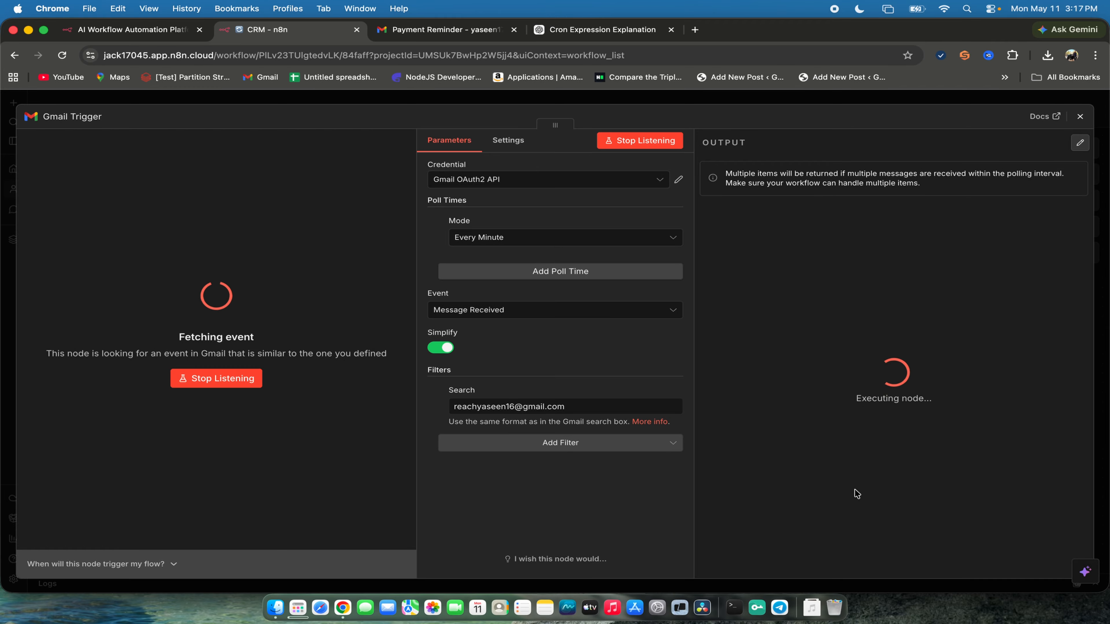
pyautogui.click(1085, 420)
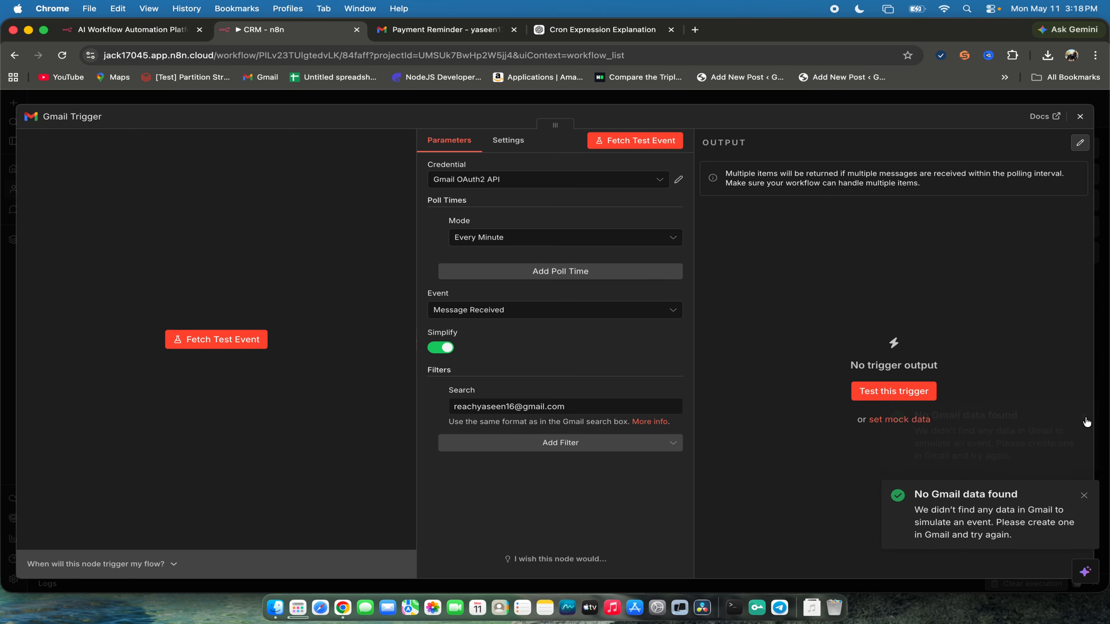
pyautogui.click(1084, 497)
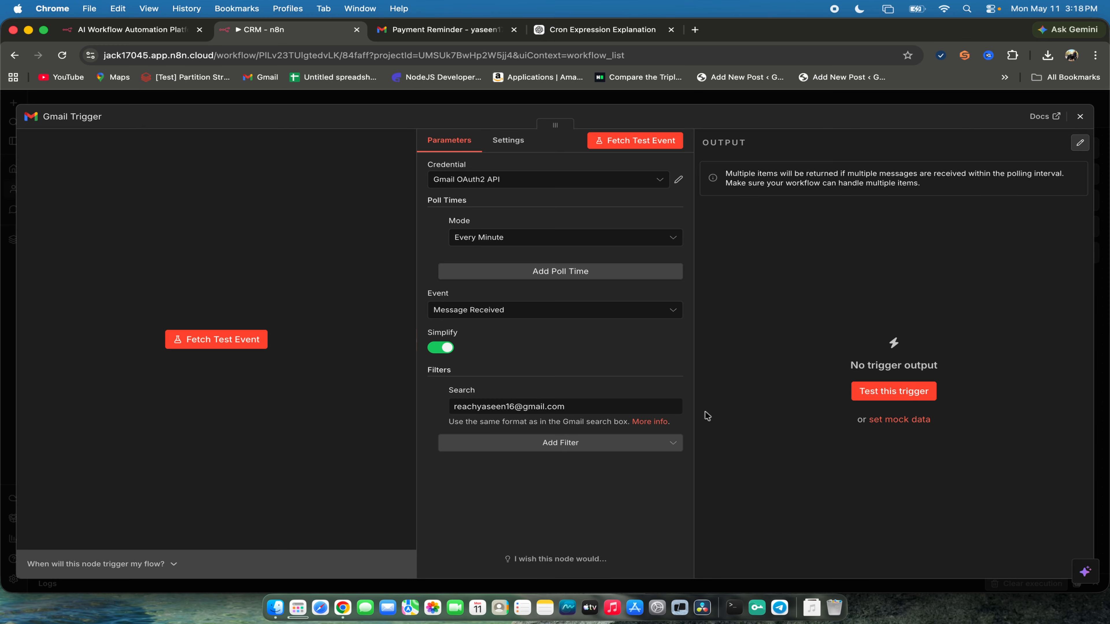
pyautogui.click(1081, 116)
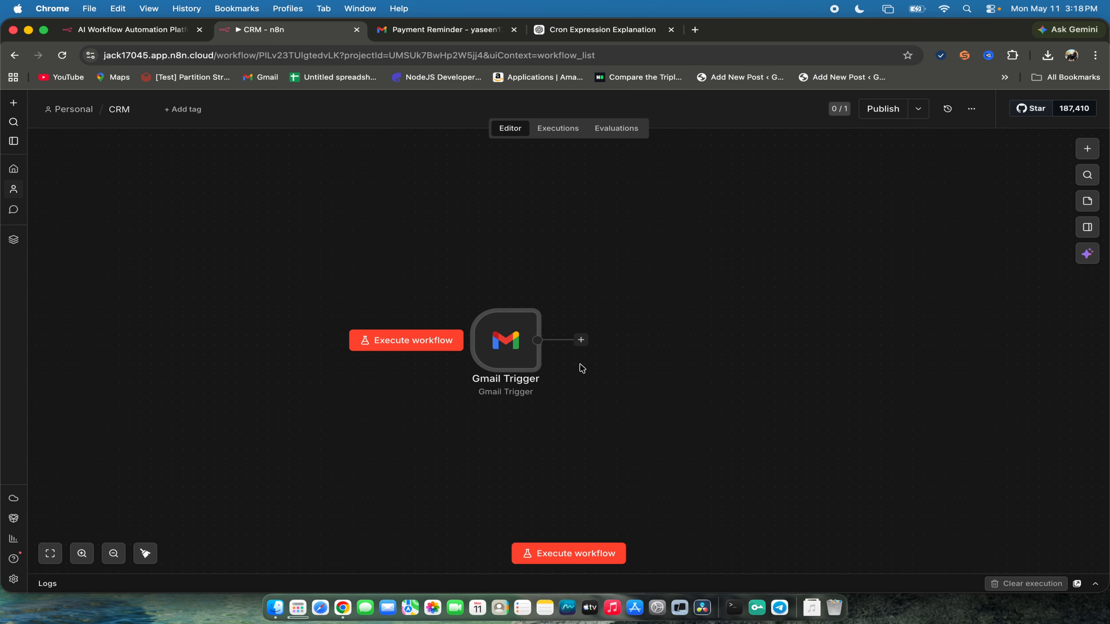
# - Execute the CRM workflow, expand its execution logs and execute the workflow once more
pyautogui.click(568, 554)
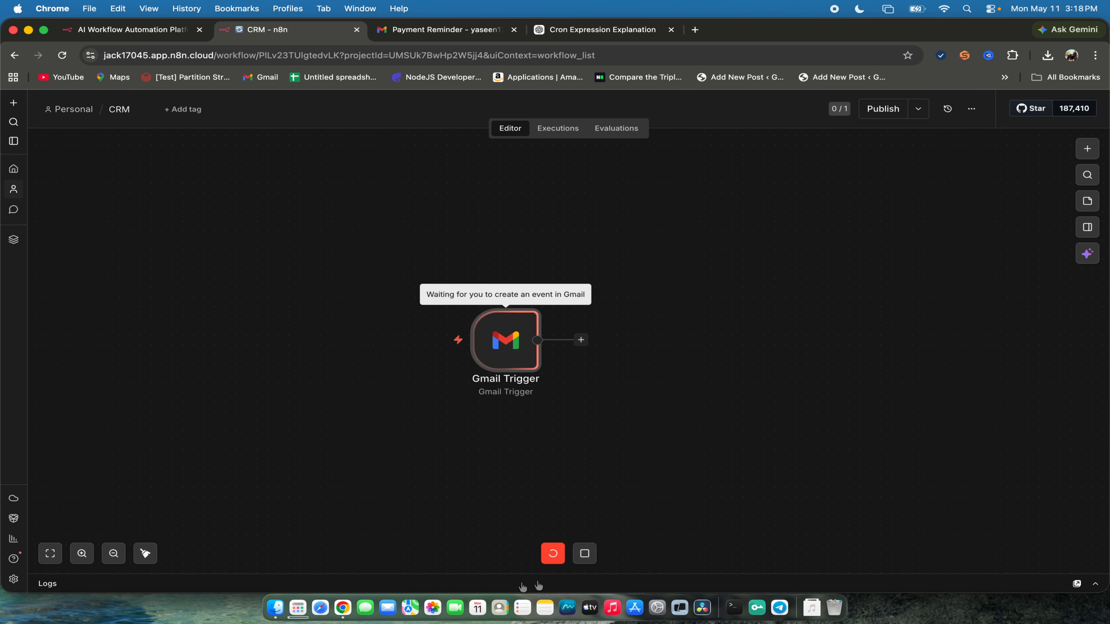
pyautogui.click(43, 585)
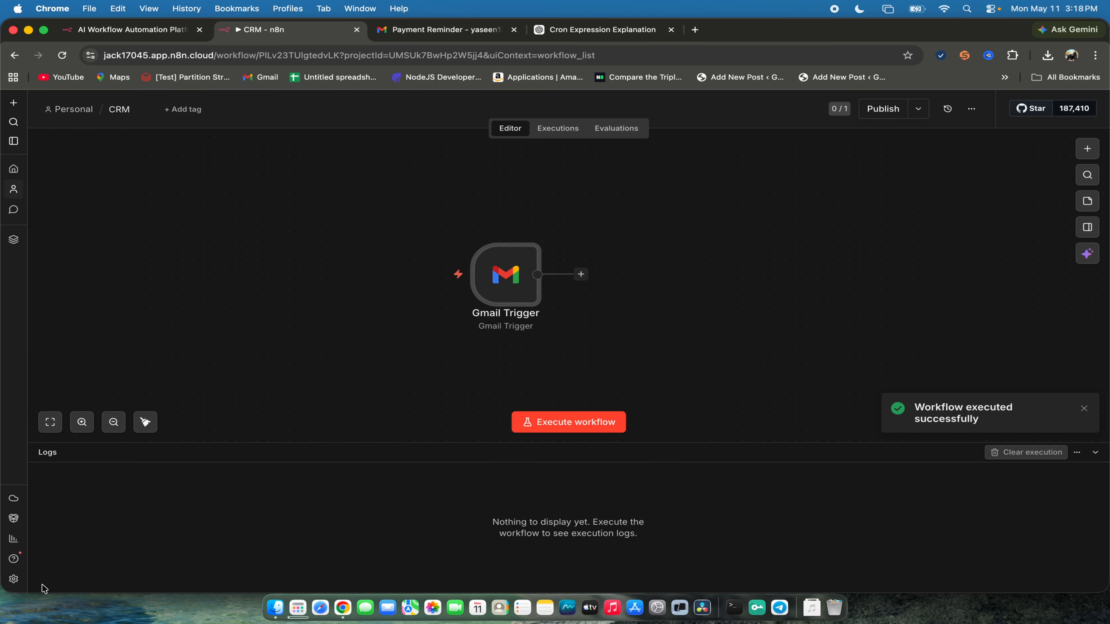
pyautogui.click(567, 422)
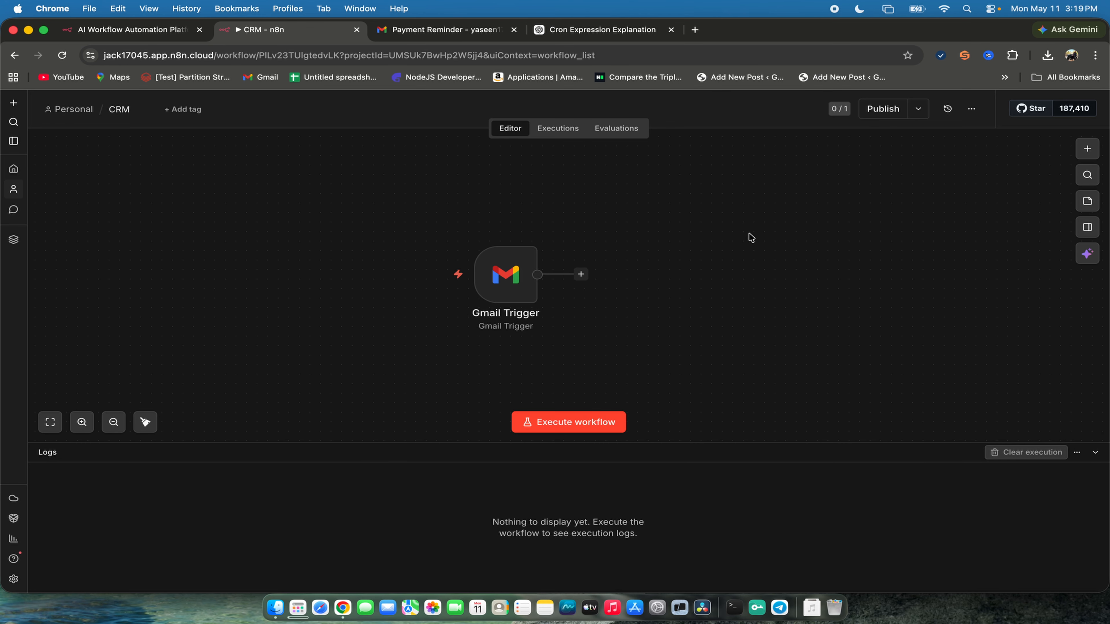
# - Open Gmail in a new browser tab
pyautogui.click(695, 29)
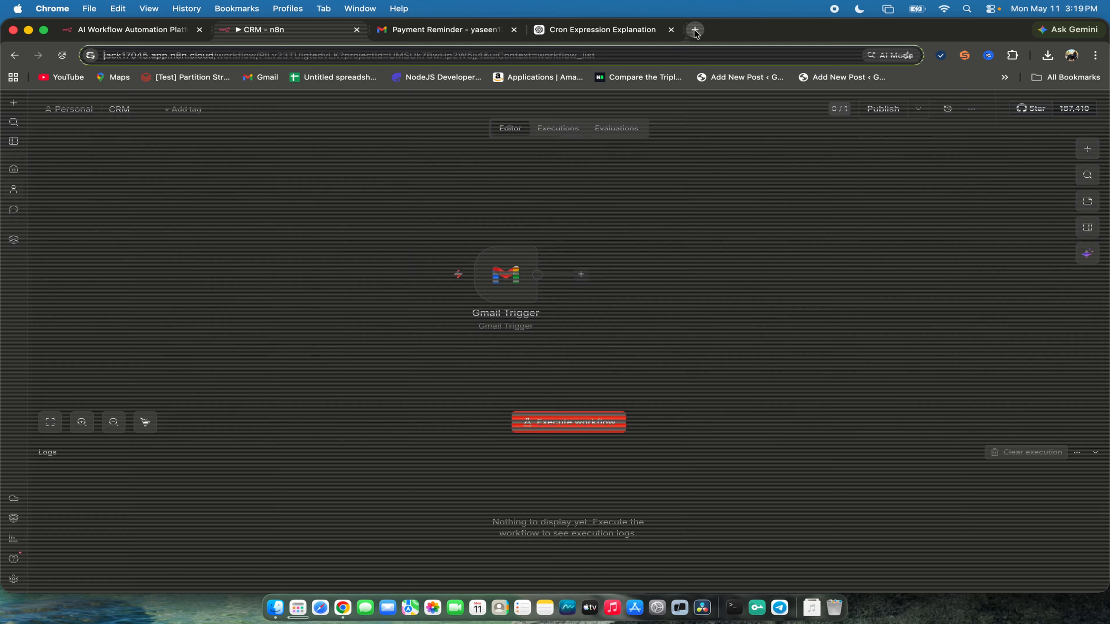
pyautogui.write('g')
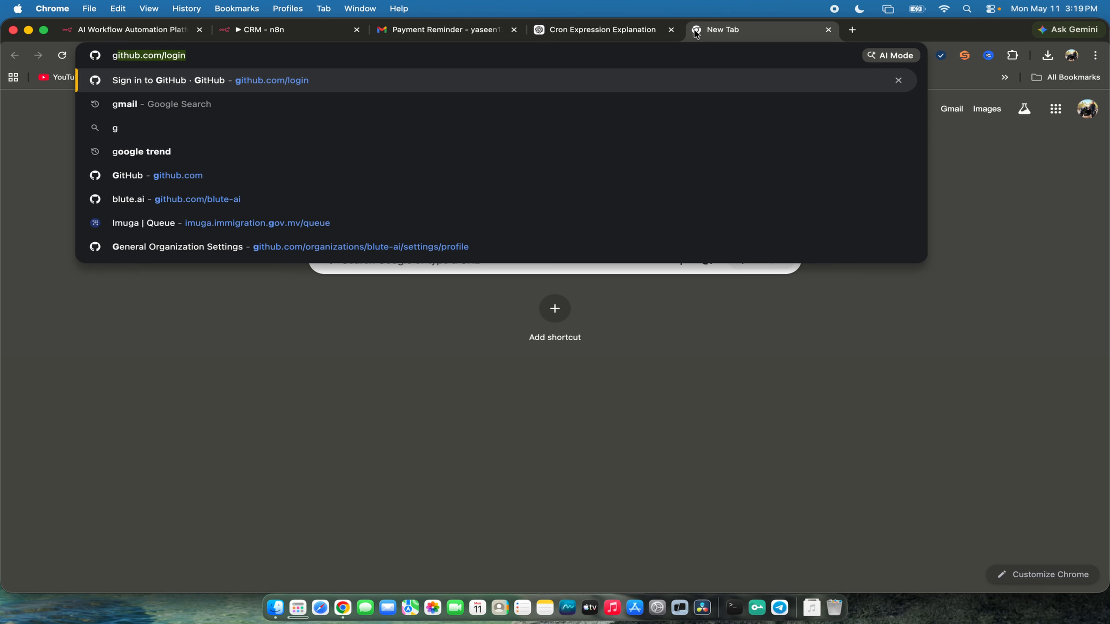
pyautogui.press('BackSpace')
pyautogui.press('BackSpace')
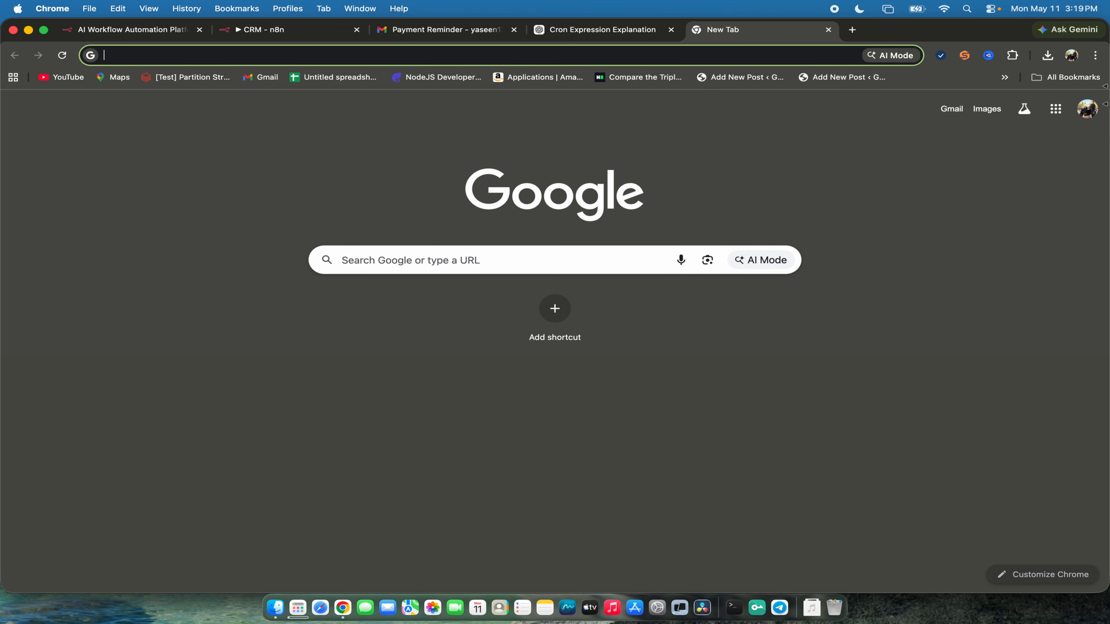
pyautogui.click(948, 116)
pyautogui.click(950, 112)
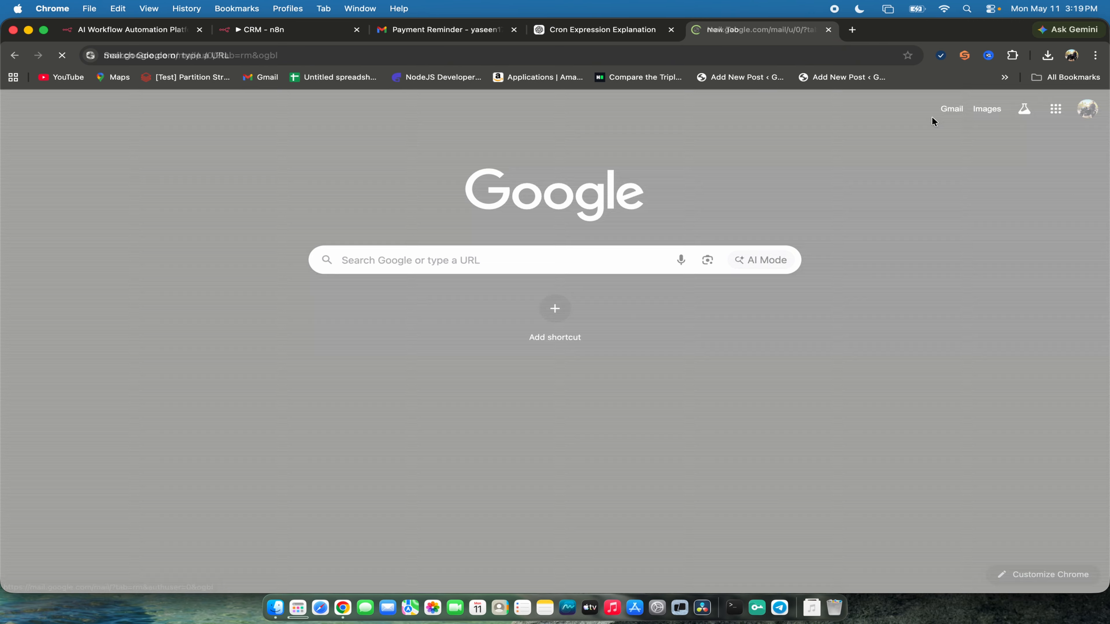
# - Return to the CRM workflow, reopen the Gmail Trigger and inspect the address in its Search filter
pyautogui.click(392, 35)
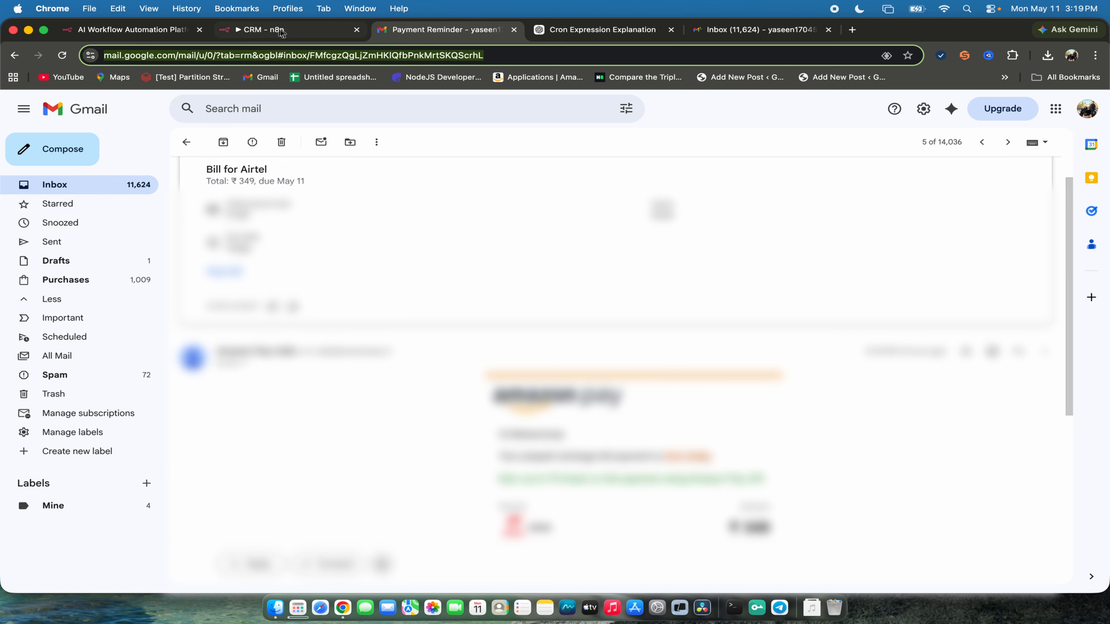
pyautogui.click(281, 32)
pyautogui.doubleClick(508, 289)
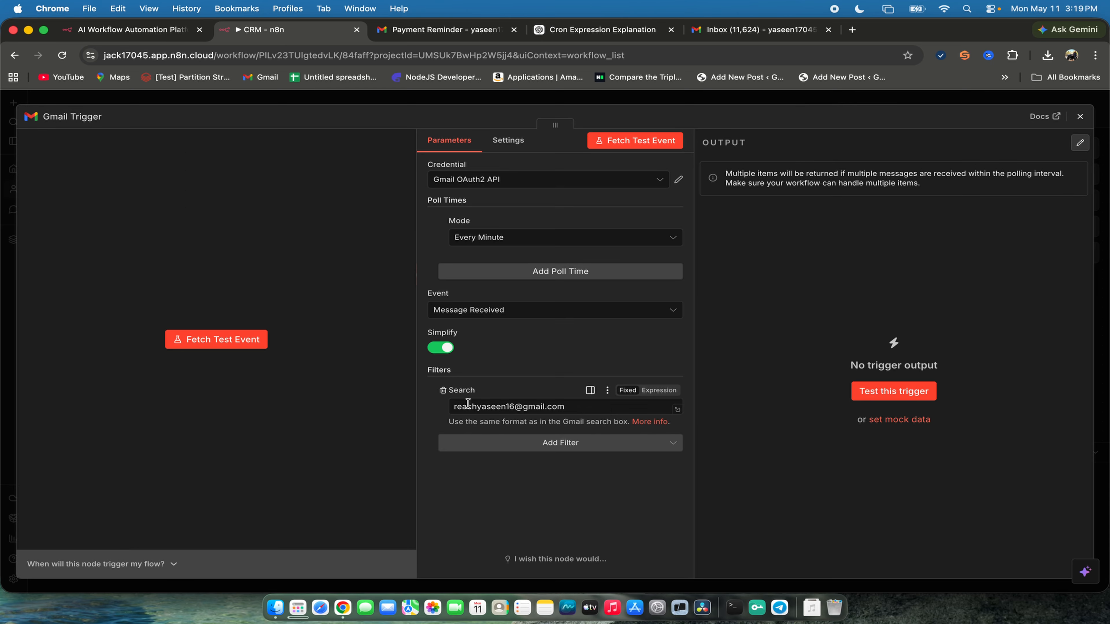
pyautogui.click(500, 409)
pyautogui.doubleClick(463, 399)
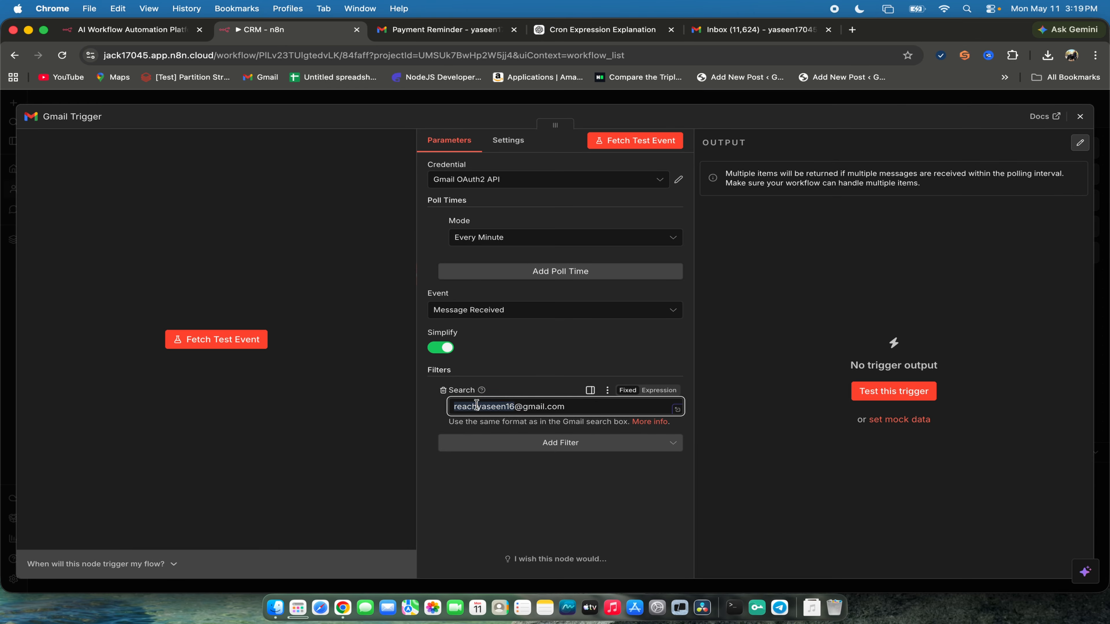
pyautogui.tripleClick(477, 405)
# - Switch Gmail to the account whose address is used in the Search filter and start a new message
pyautogui.click(752, 29)
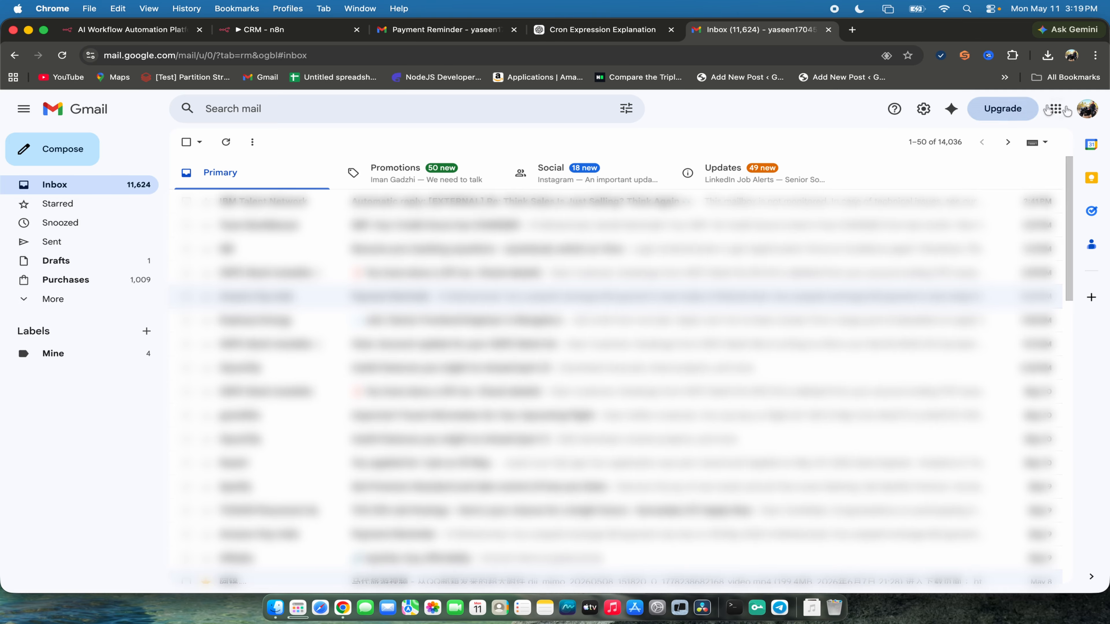
pyautogui.click(1056, 109)
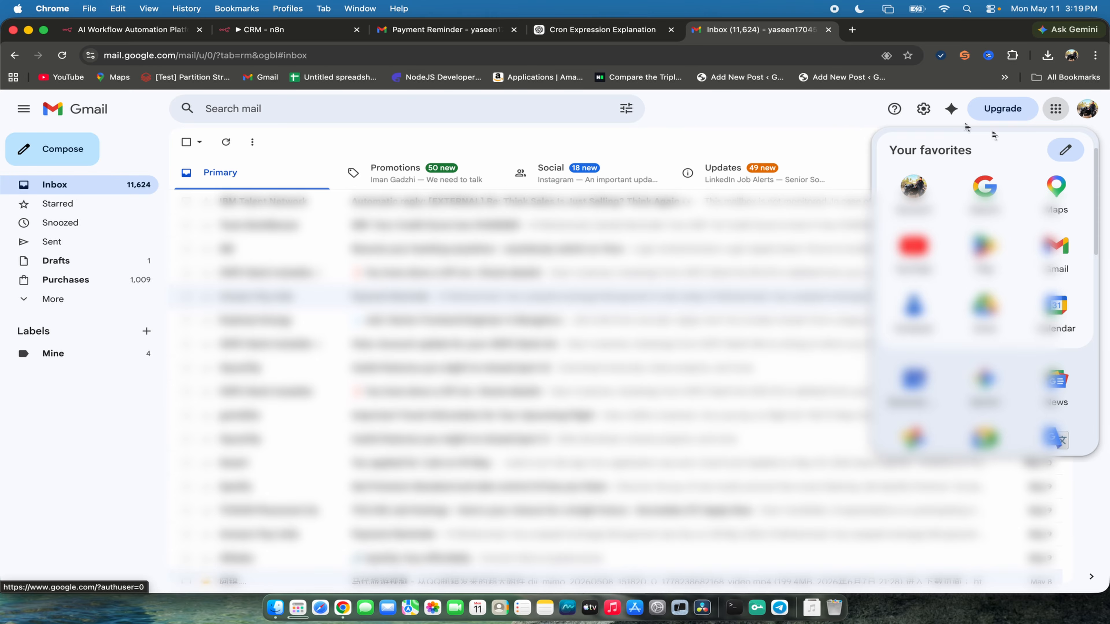
pyautogui.click(1087, 110)
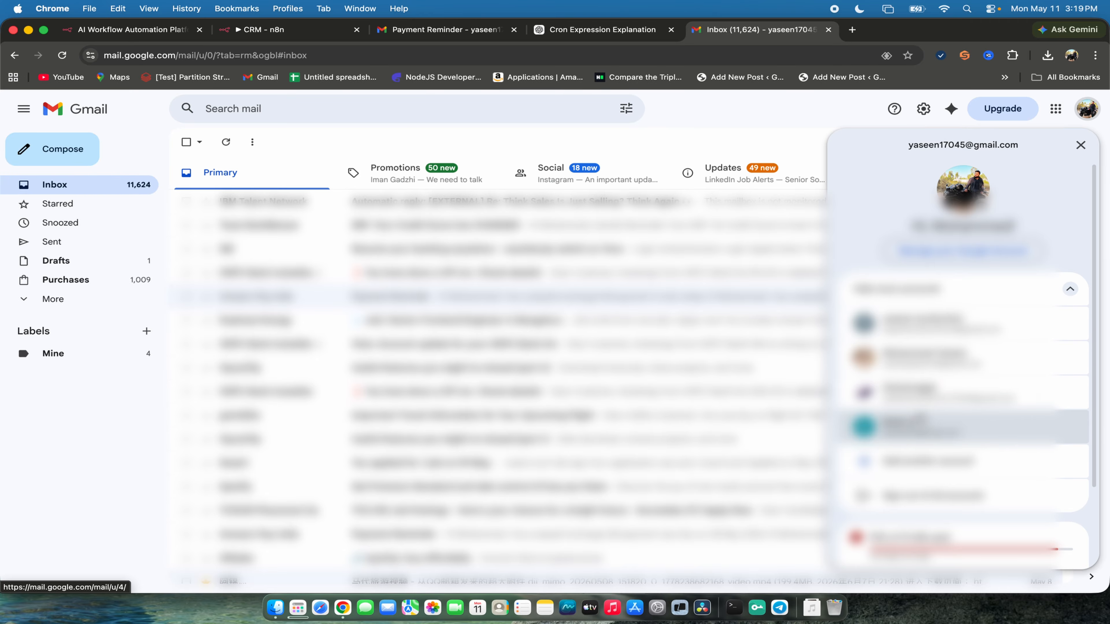
pyautogui.click(903, 369)
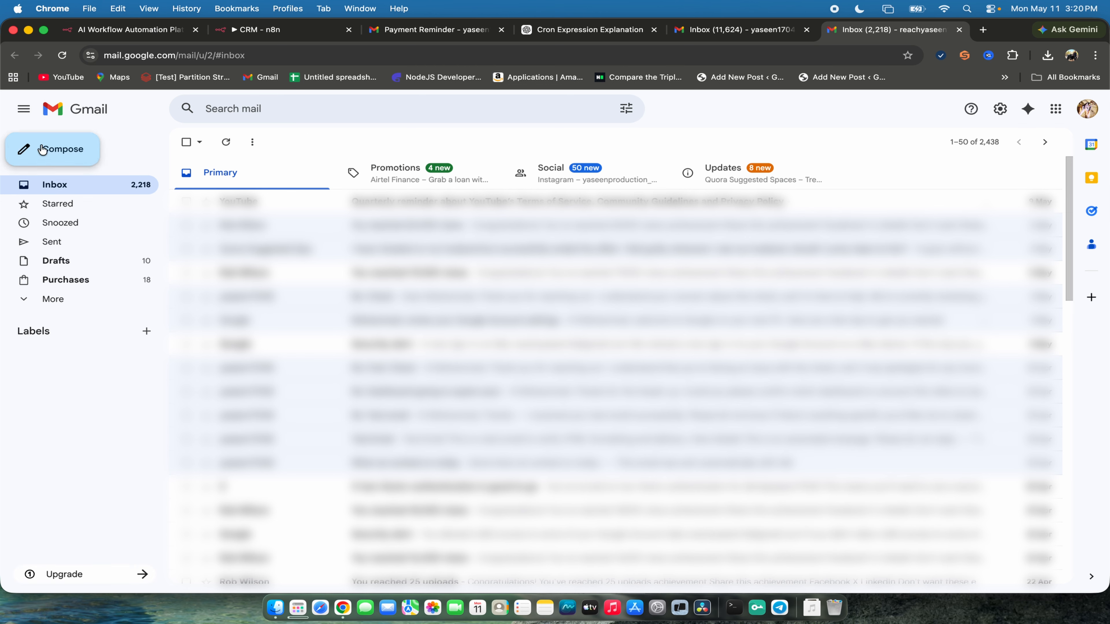
pyautogui.click(54, 148)
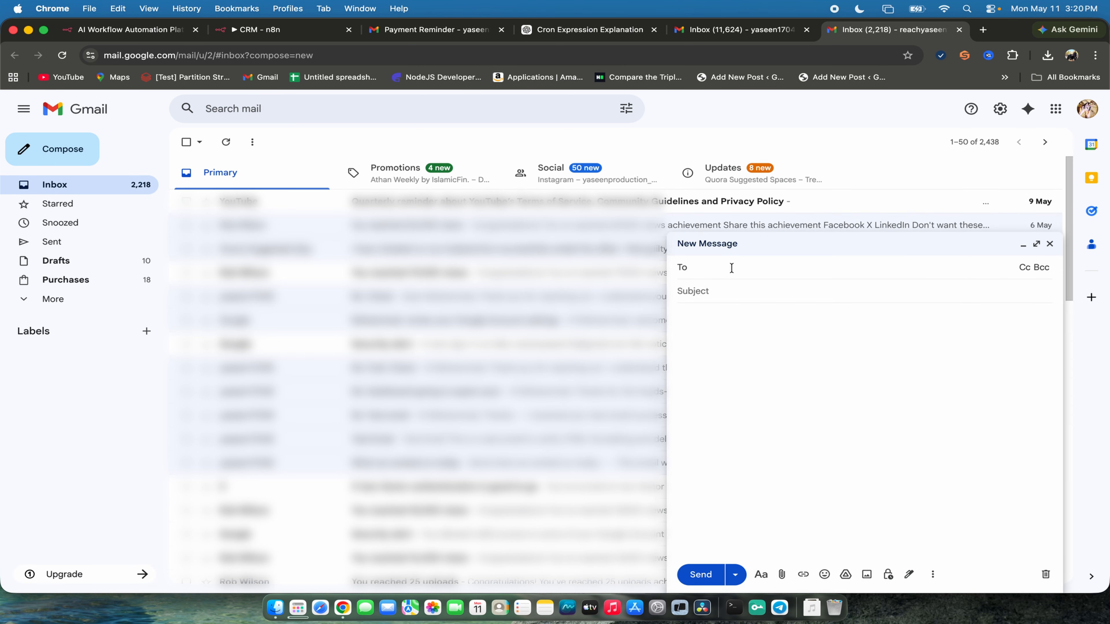
pyautogui.click(699, 268)
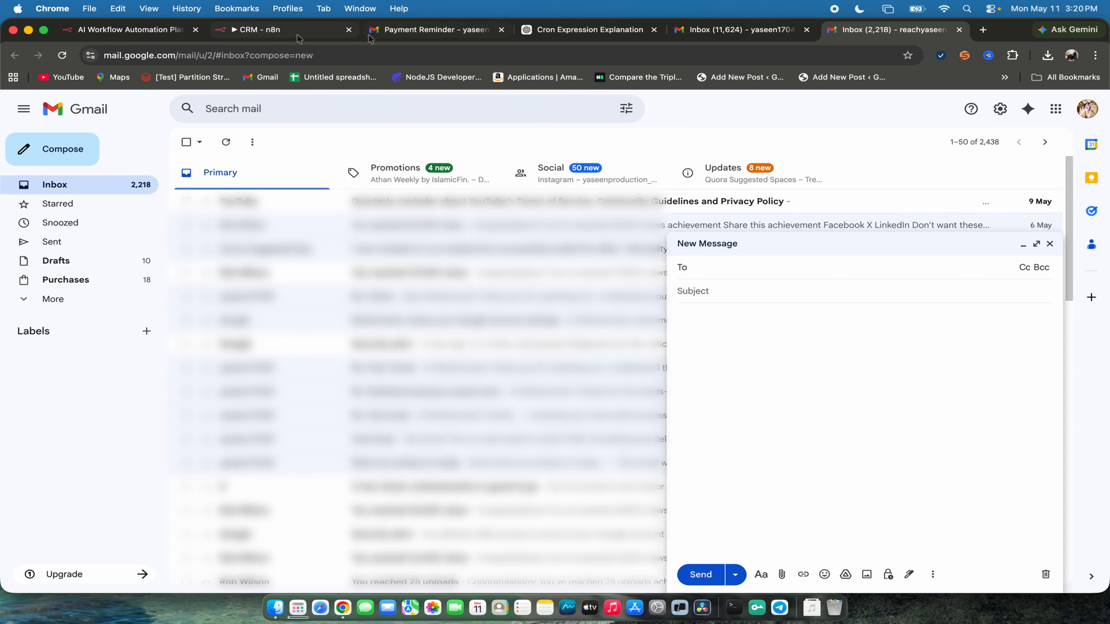
# - Recheck the Gmail Trigger's Search filter address in the CRM workflow
pyautogui.click(385, 30)
pyautogui.click(267, 34)
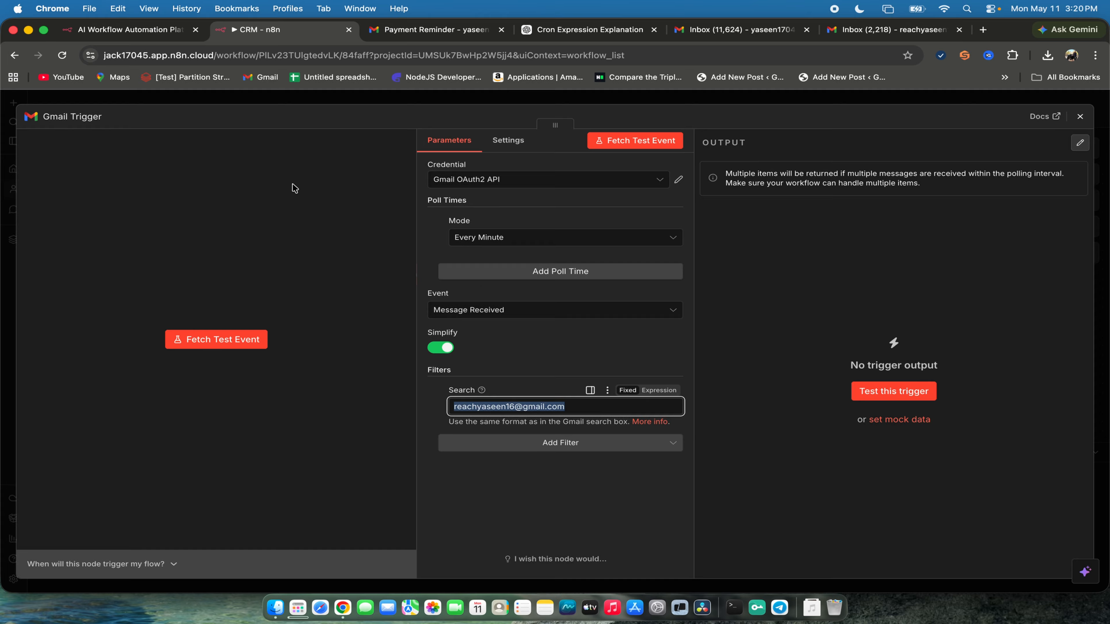
pyautogui.click(329, 297)
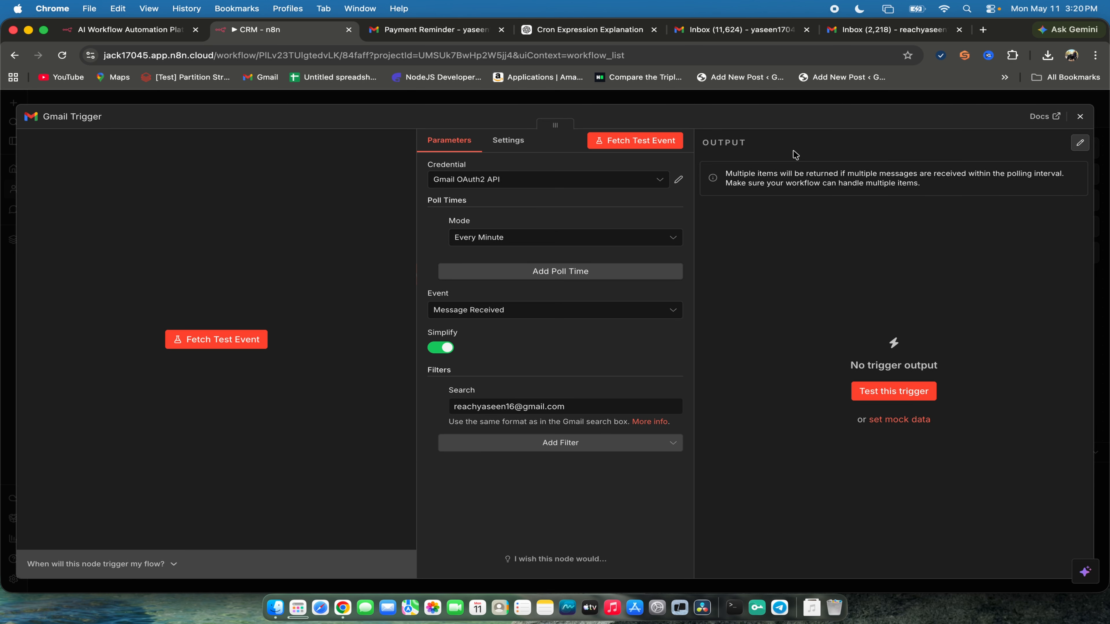
# - Return to the message draft in Gmail and add the connected account's email address as the recipient
pyautogui.click(870, 29)
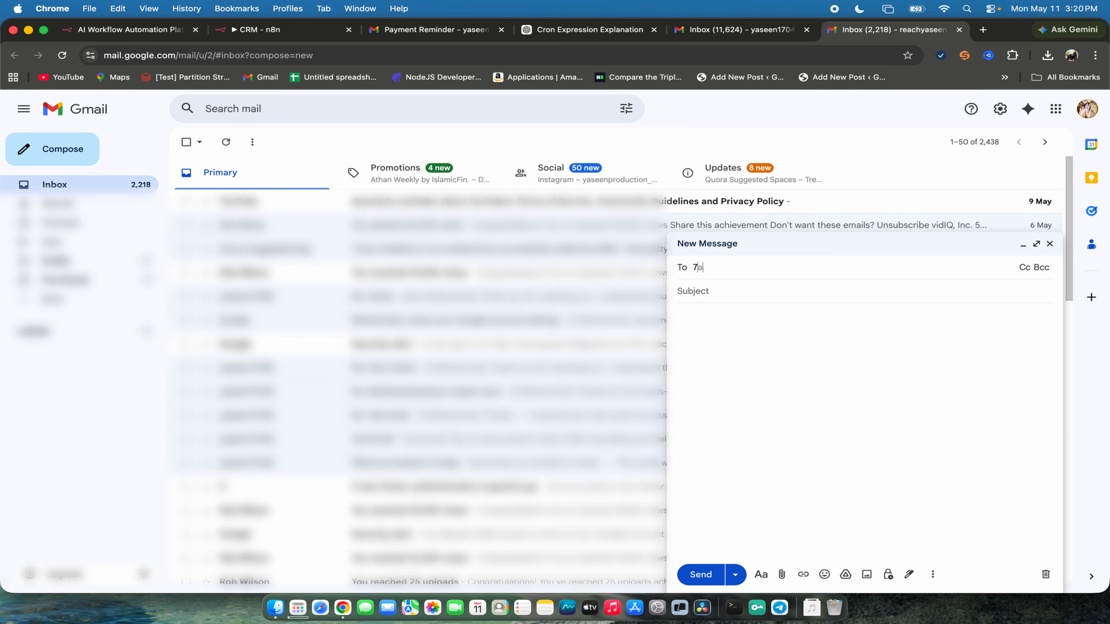
pyautogui.write('yase')
pyautogui.press('Return')
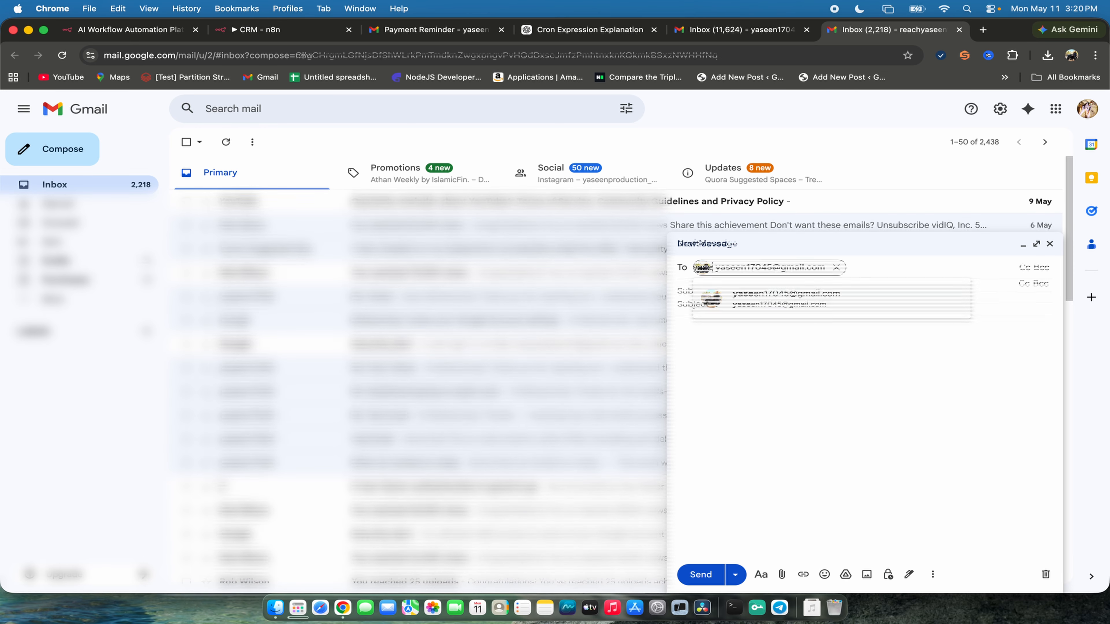
pyautogui.click(797, 301)
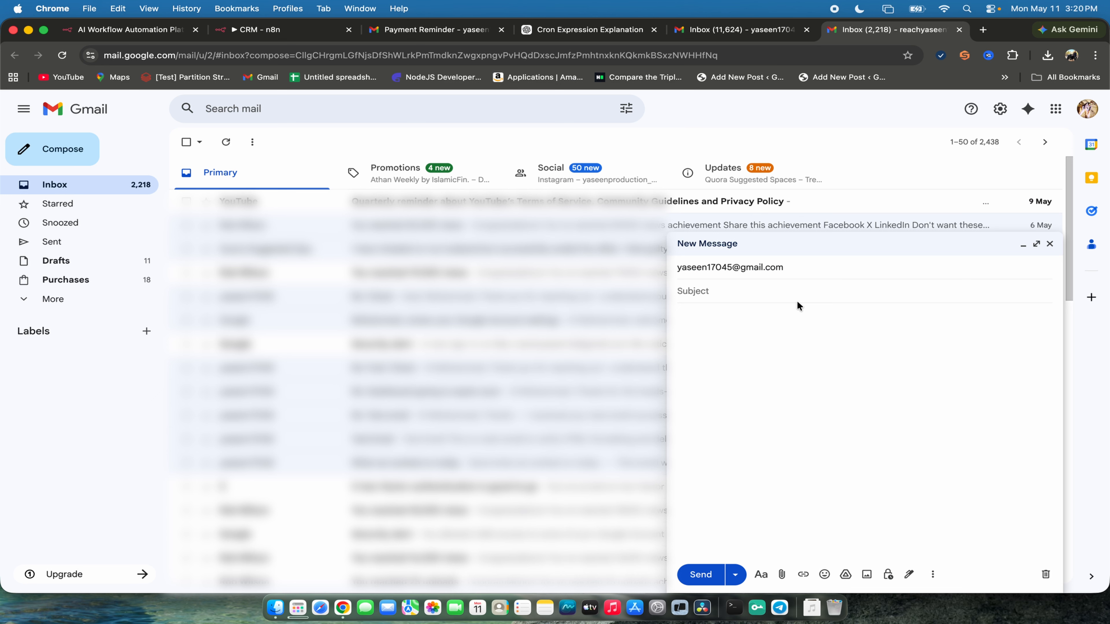
# - Set the subject to "Test Message", write "Hi tech, Please help me on the query below." with a signed "Thanks," closing, and send the email
pyautogui.write('Test Message')
pyautogui.click(819, 348)
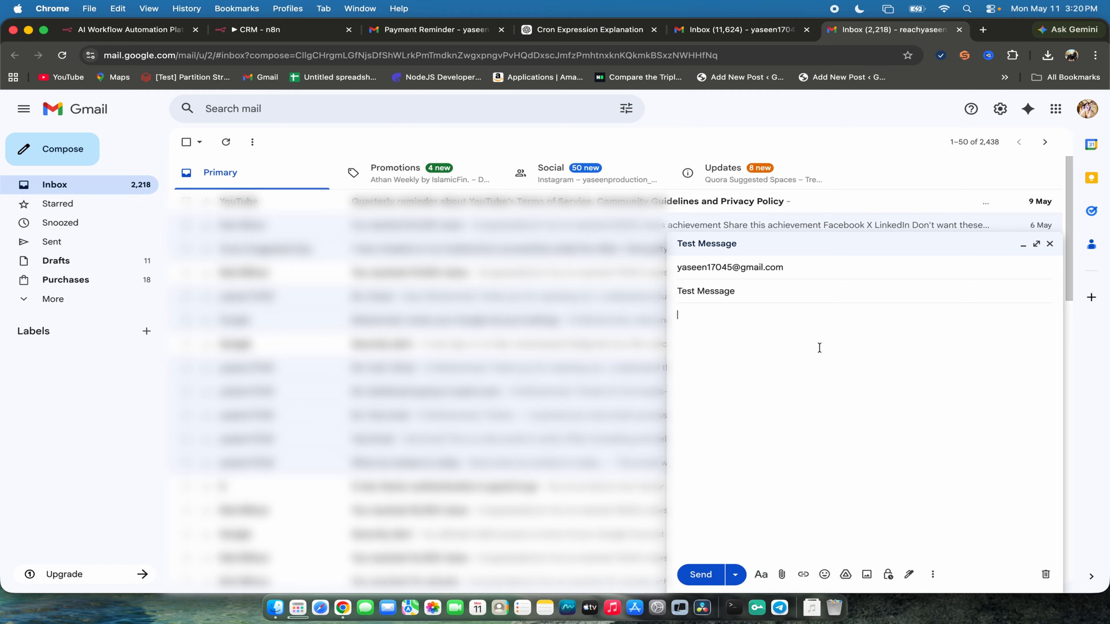
pyautogui.write('Hi tech,  Please help m')
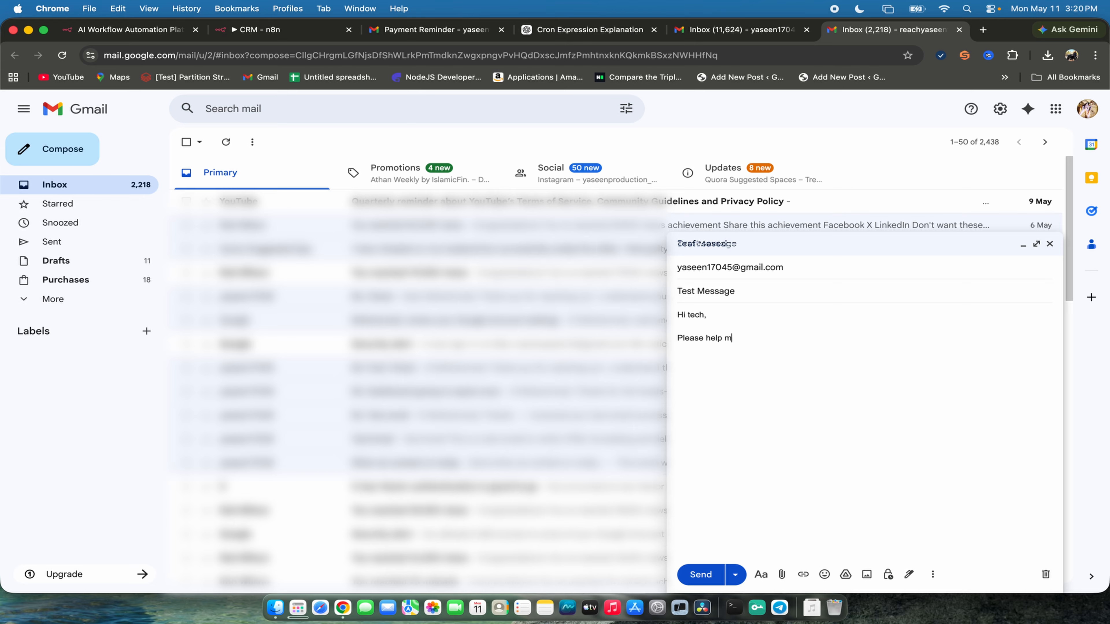
pyautogui.write('e on the query below.  ')
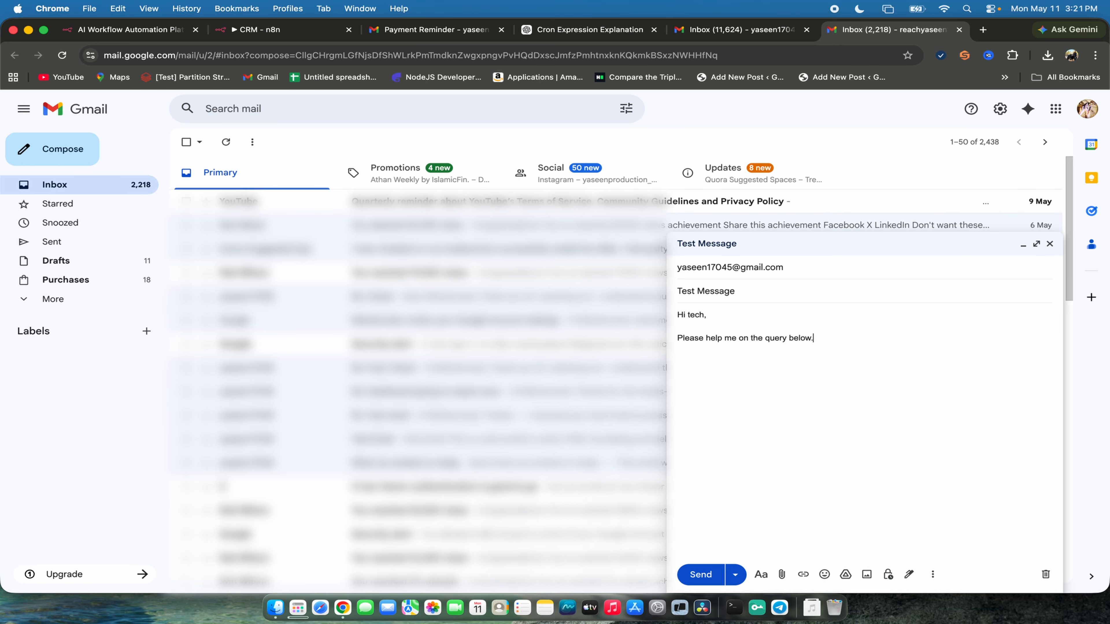
pyautogui.write('Thanks,')
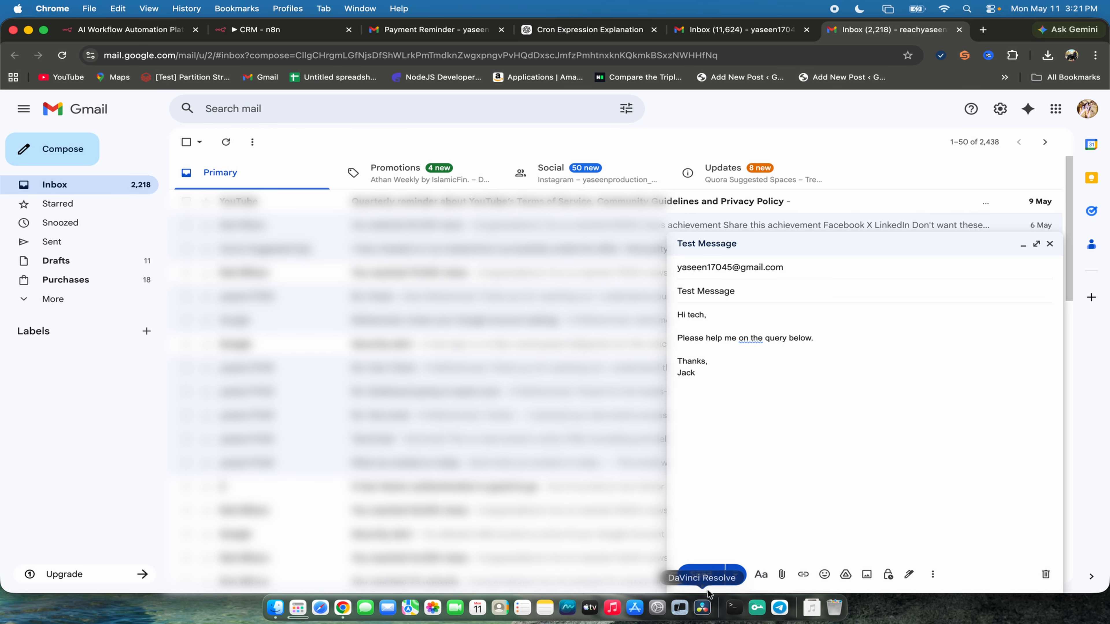
pyautogui.click(700, 574)
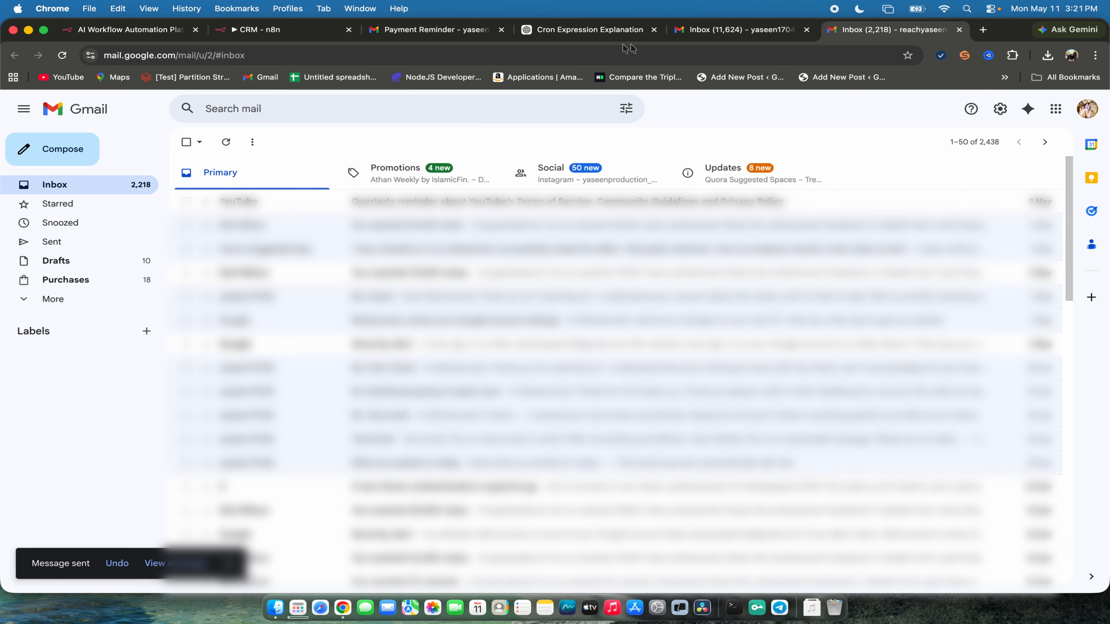
# - Open the Test Message email in the connected account's inbox and examine its sender and body text
pyautogui.click(726, 30)
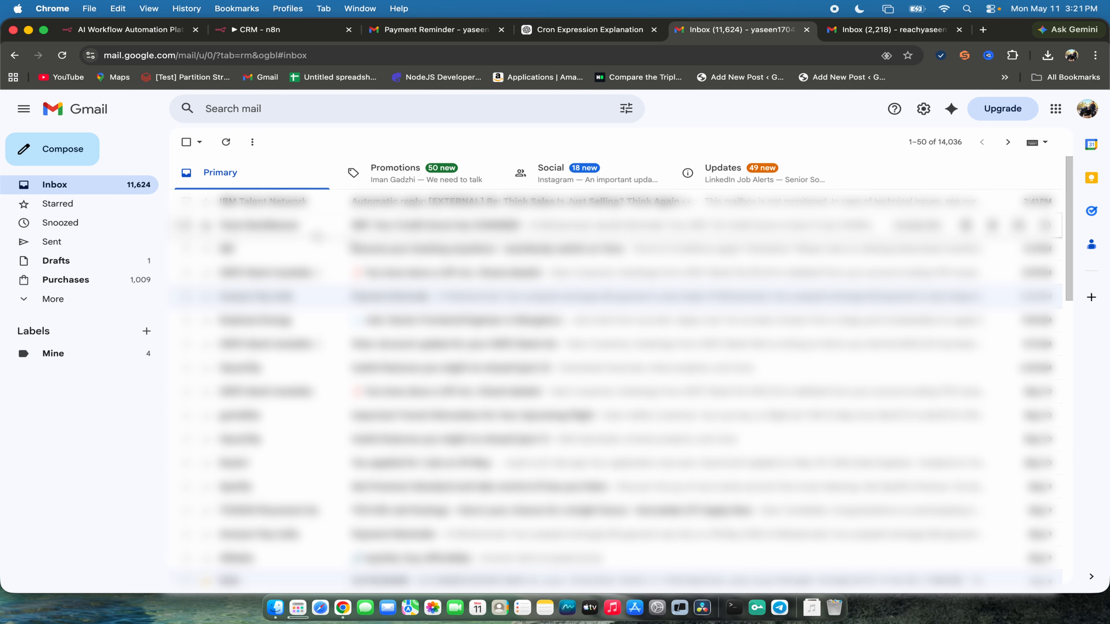
pyautogui.click(437, 205)
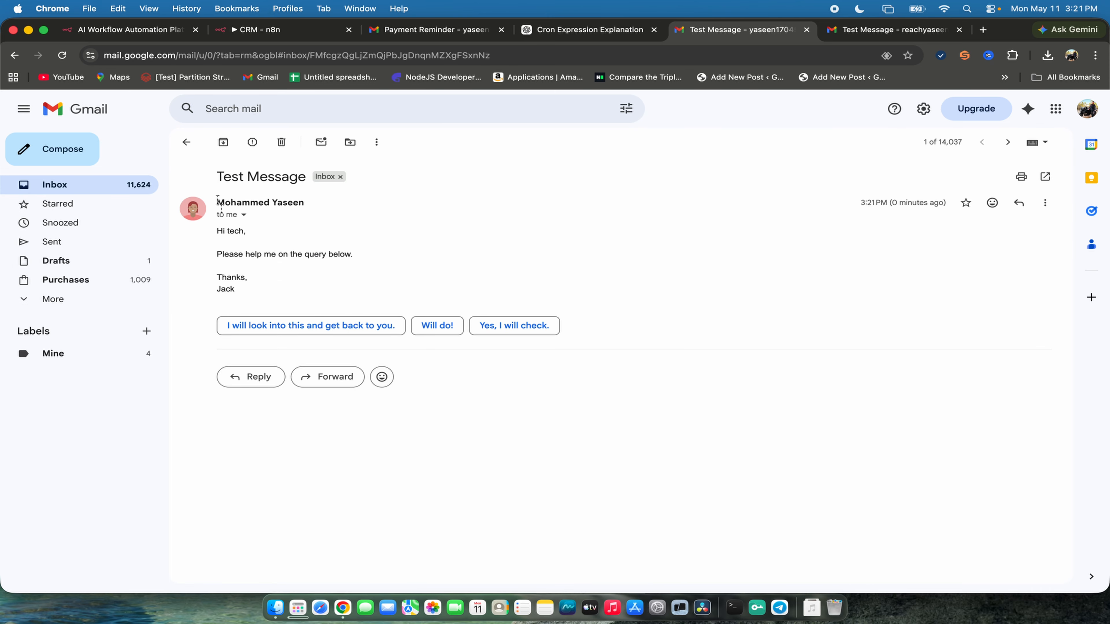
pyautogui.moveTo(217, 201); pyautogui.dragTo(266, 308)
pyautogui.click(340, 290)
pyautogui.moveTo(272, 297); pyautogui.dragTo(275, 232)
pyautogui.click(452, 225)
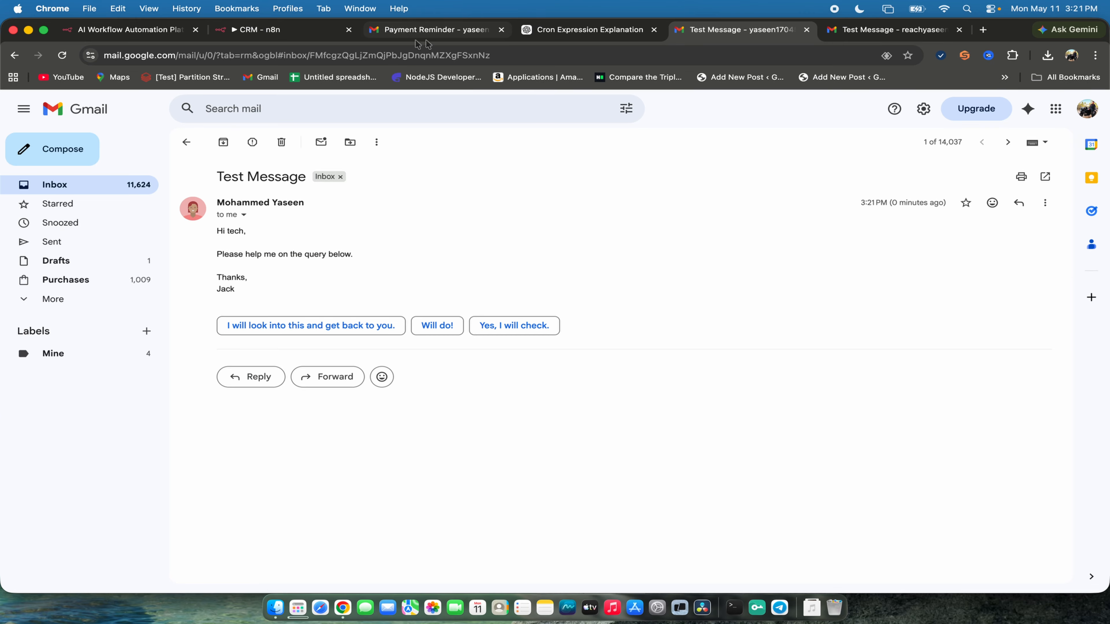
# - Return to the CRM workflow in n8n, execute the Gmail Trigger node from the canvas, and enlarge the logs area to show its output
pyautogui.click(329, 37)
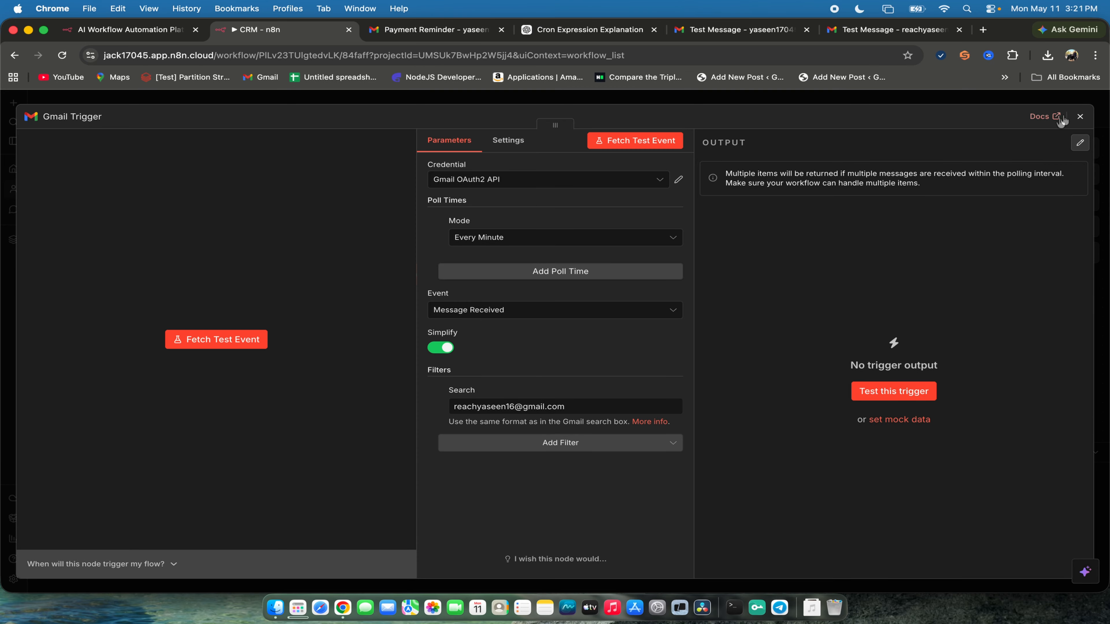
pyautogui.click(1081, 116)
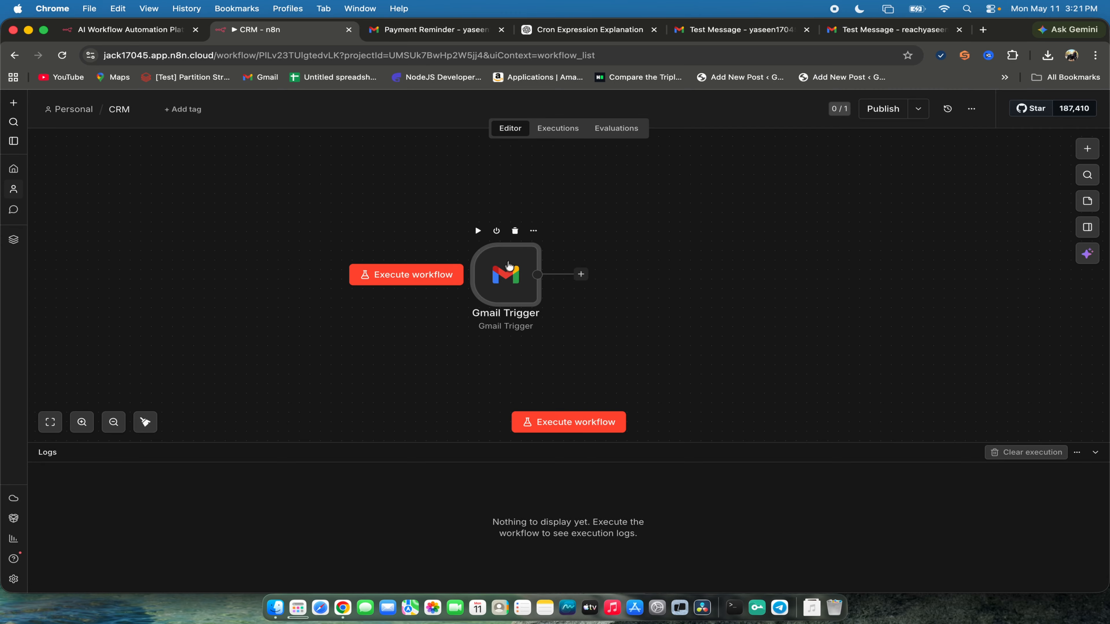
pyautogui.click(477, 230)
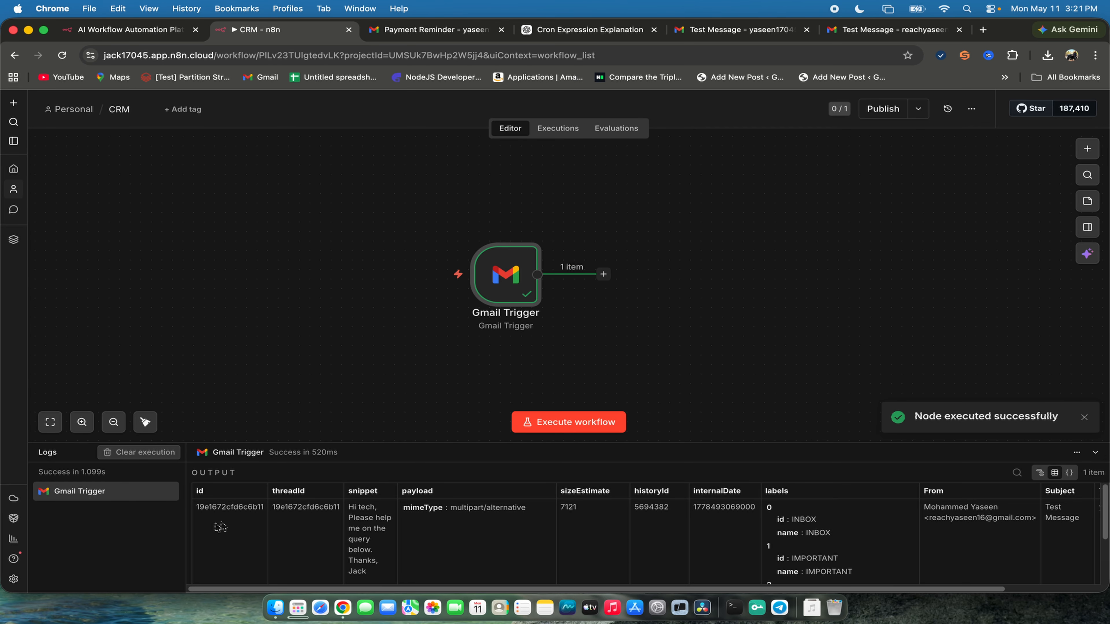
pyautogui.click(375, 443)
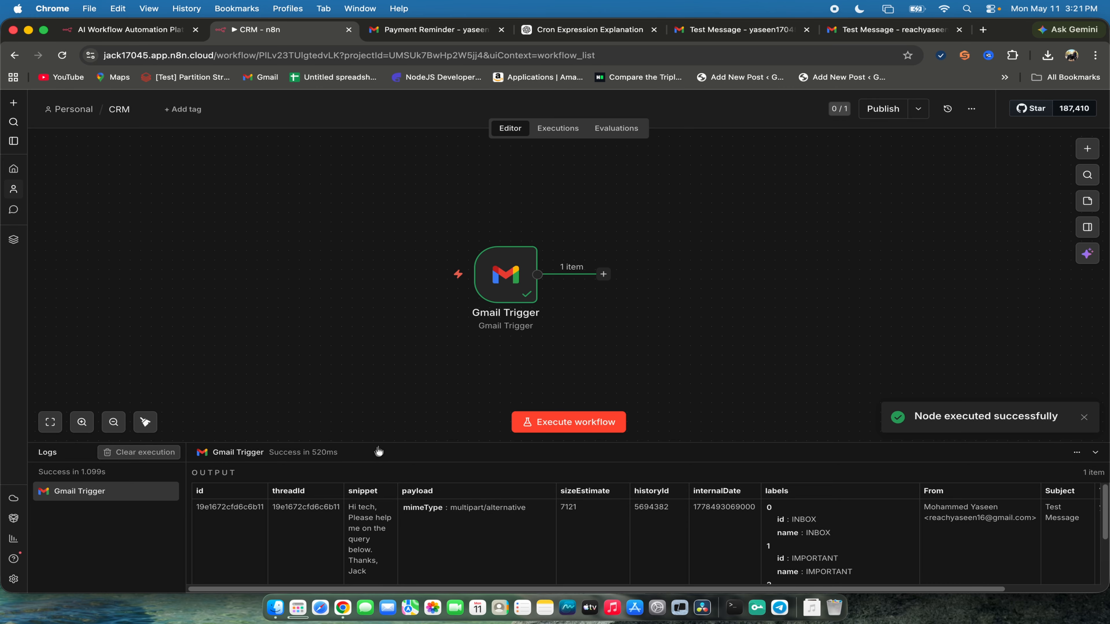
pyautogui.moveTo(378, 442); pyautogui.dragTo(378, 337)
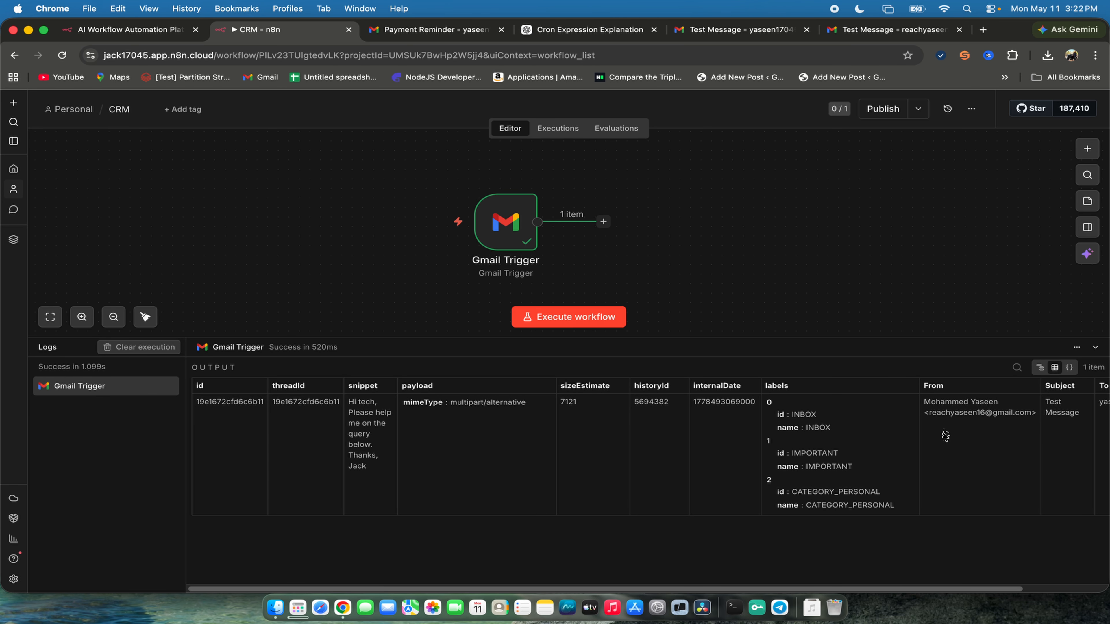
# - Examine the From, snippet and Subject columns in the Gmail Trigger's output table
pyautogui.doubleClick(928, 387)
pyautogui.doubleClick(361, 386)
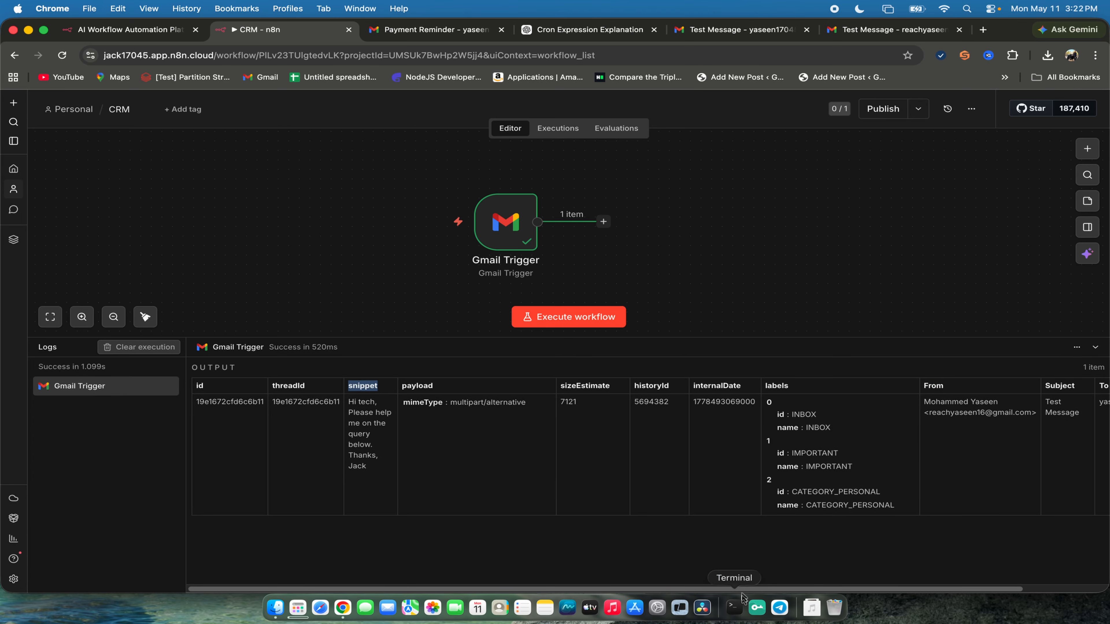
pyautogui.moveTo(746, 590); pyautogui.dragTo(907, 589)
pyautogui.doubleClick(966, 386)
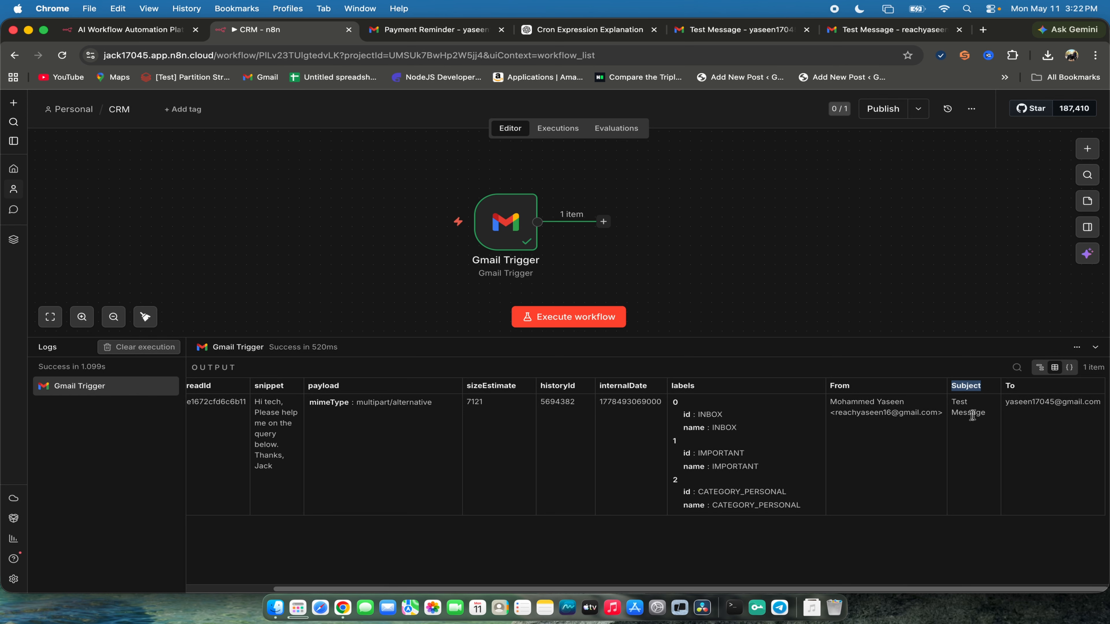
# - Compare the subject of the sent Test Message email in Gmail with the Gmail Trigger's output in the CRM workflow
pyautogui.click(887, 30)
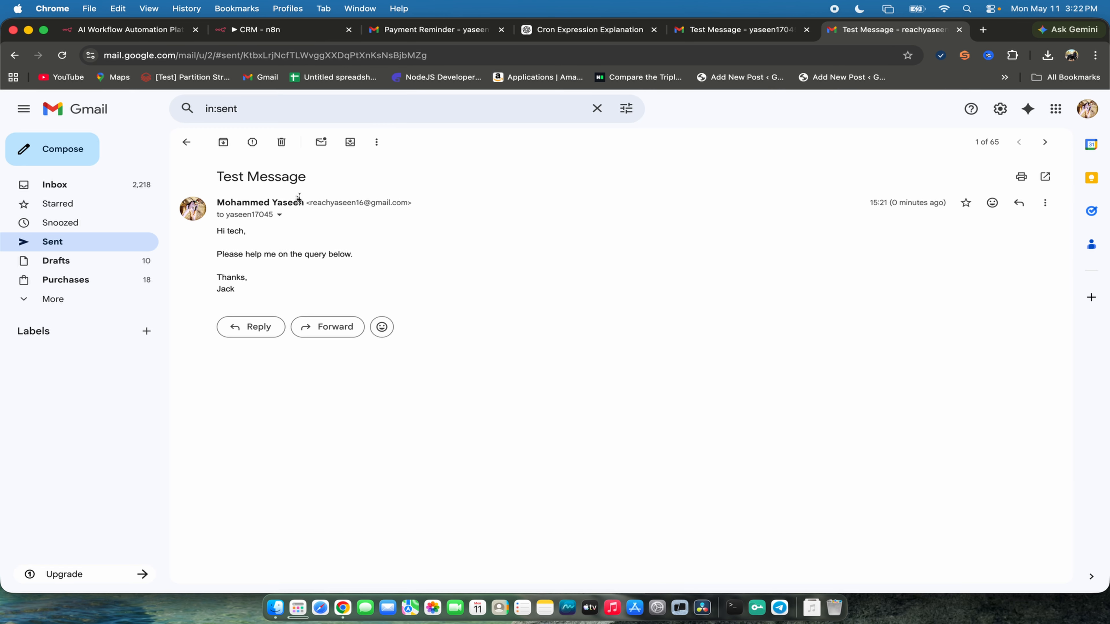
pyautogui.moveTo(218, 174); pyautogui.dragTo(457, 160)
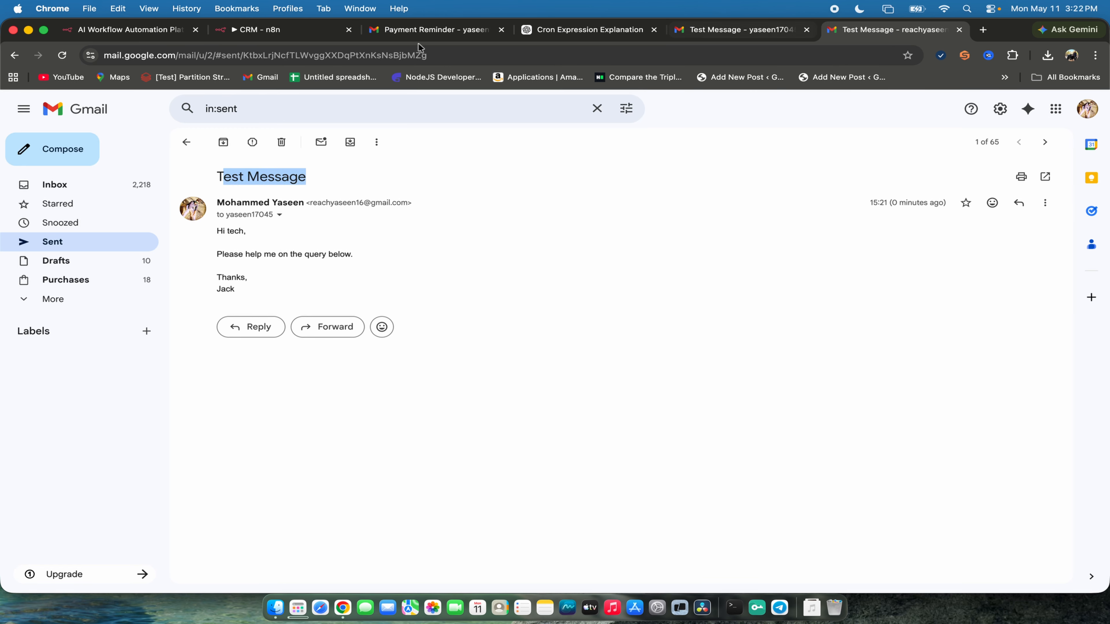
pyautogui.click(279, 32)
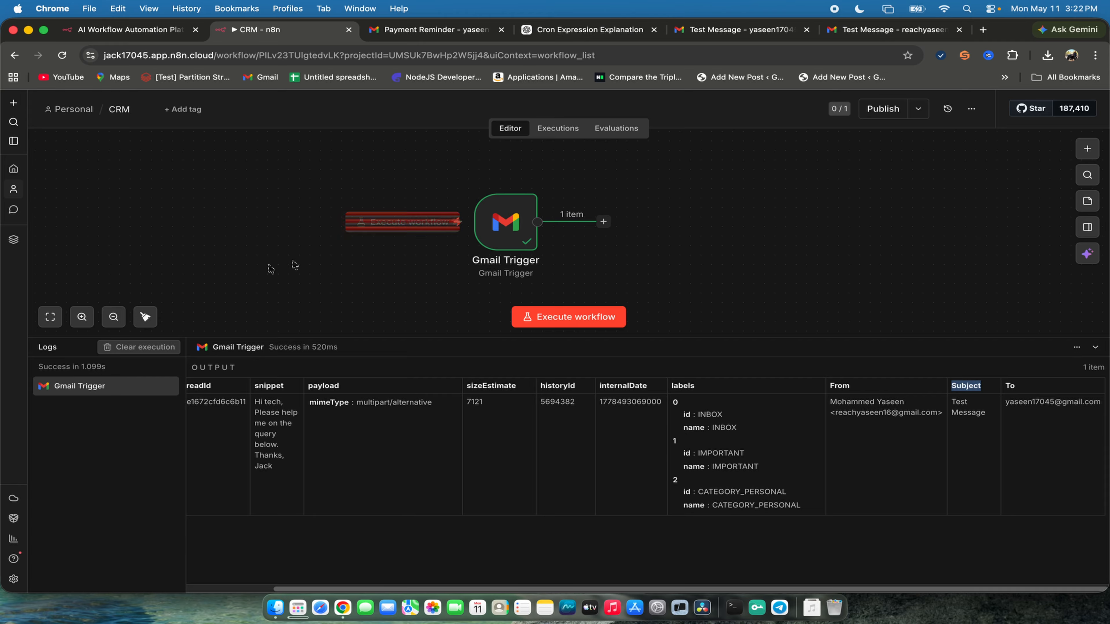
pyautogui.hscroll(-3, 486, 590)
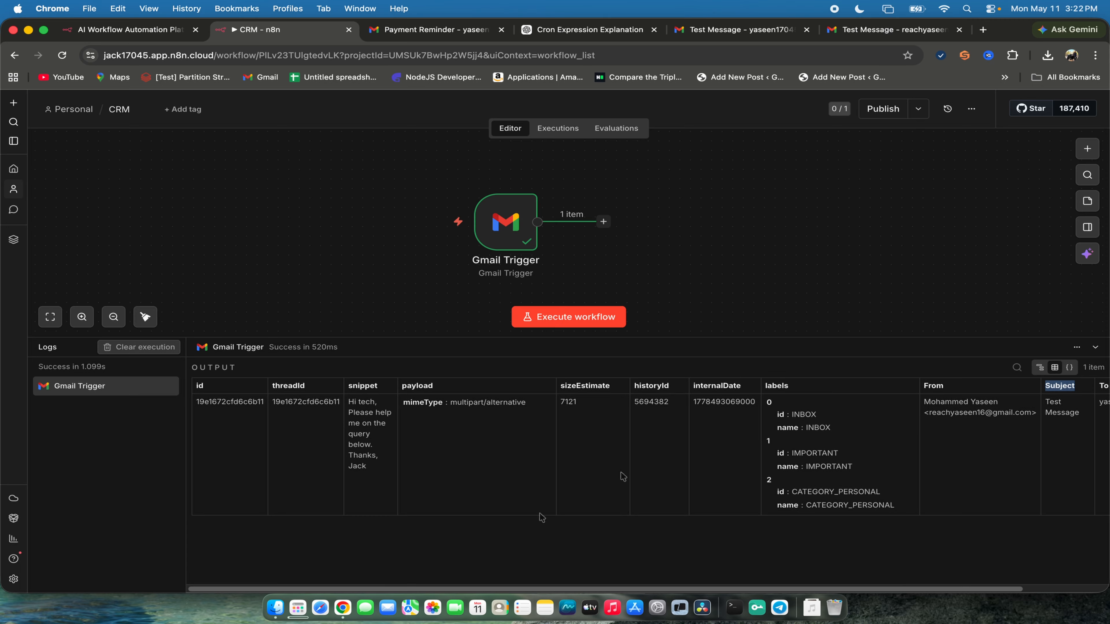
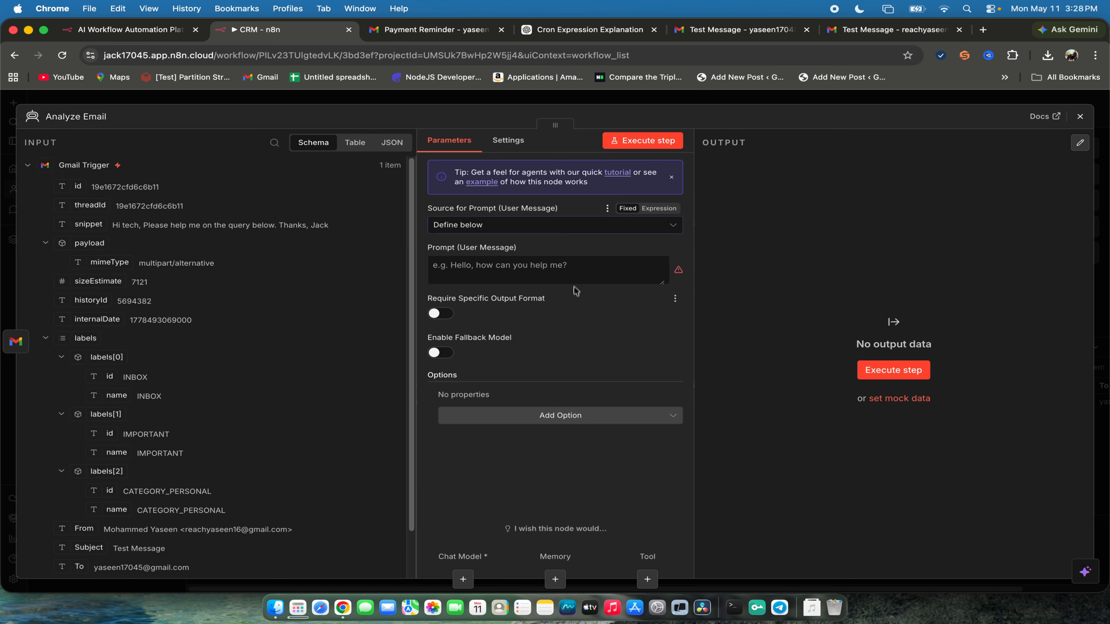
# - Examine the Prompt (User Message) field in the Analyze Email node's parameters
pyautogui.click(571, 274)
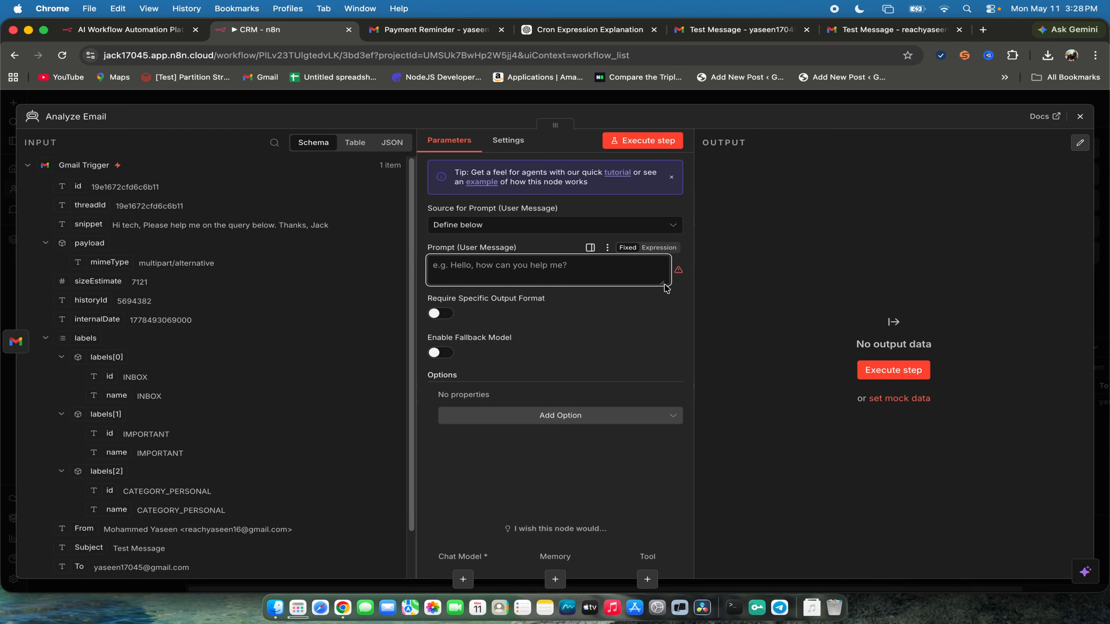
pyautogui.moveTo(428, 247); pyautogui.dragTo(517, 247)
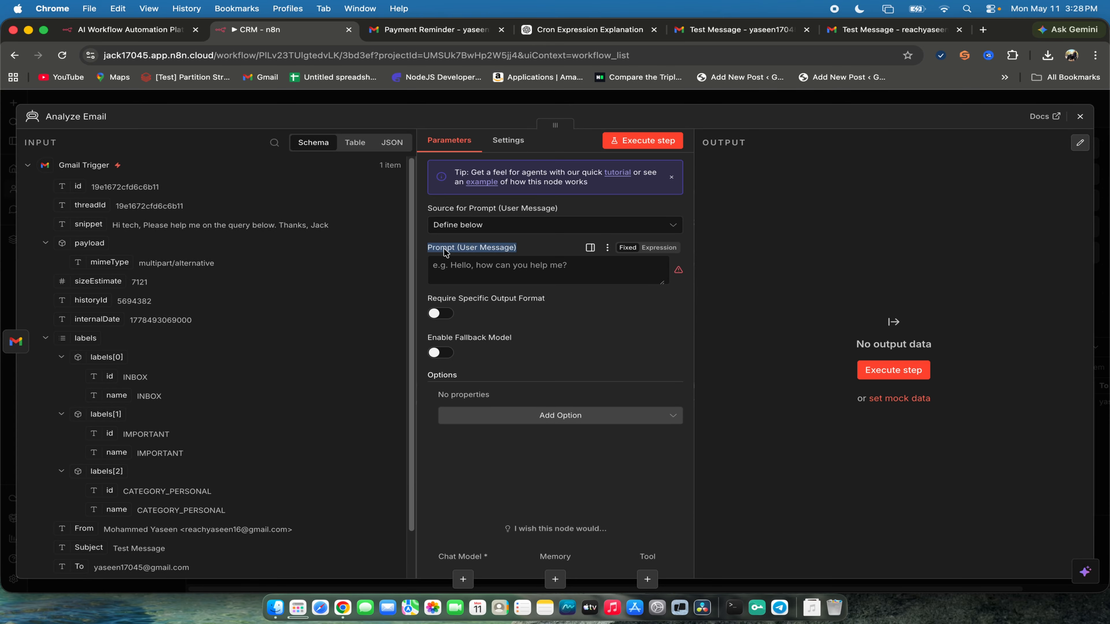
pyautogui.click(24, 143)
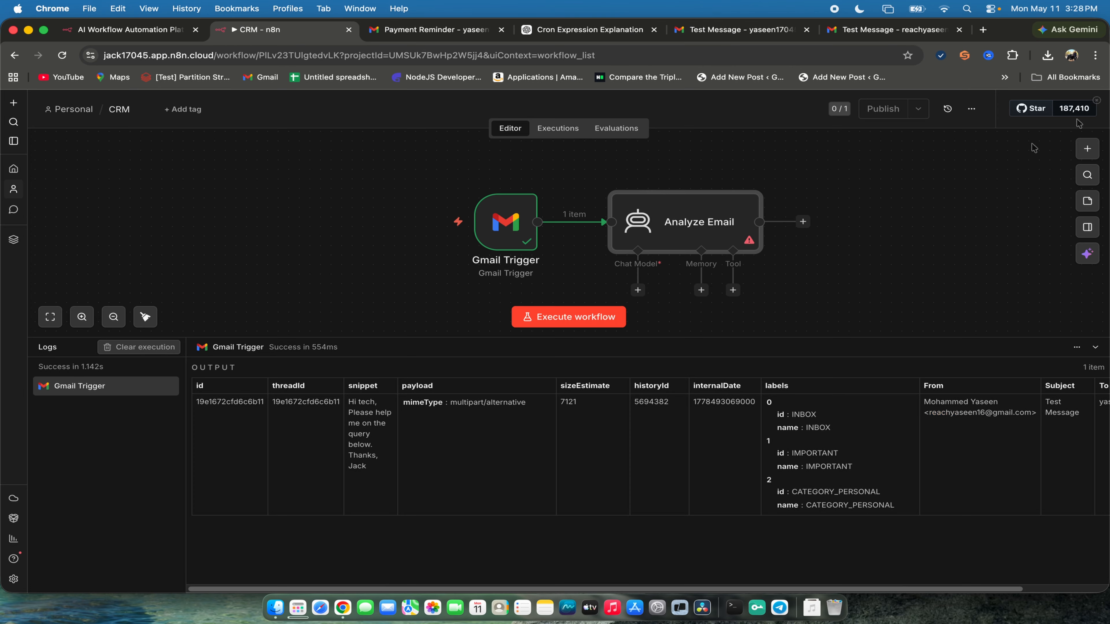
# - Return to the canvas, move both the Gmail Trigger and Analyze Email nodes further left with a wider gap, and shrink the logs area
pyautogui.click(1081, 116)
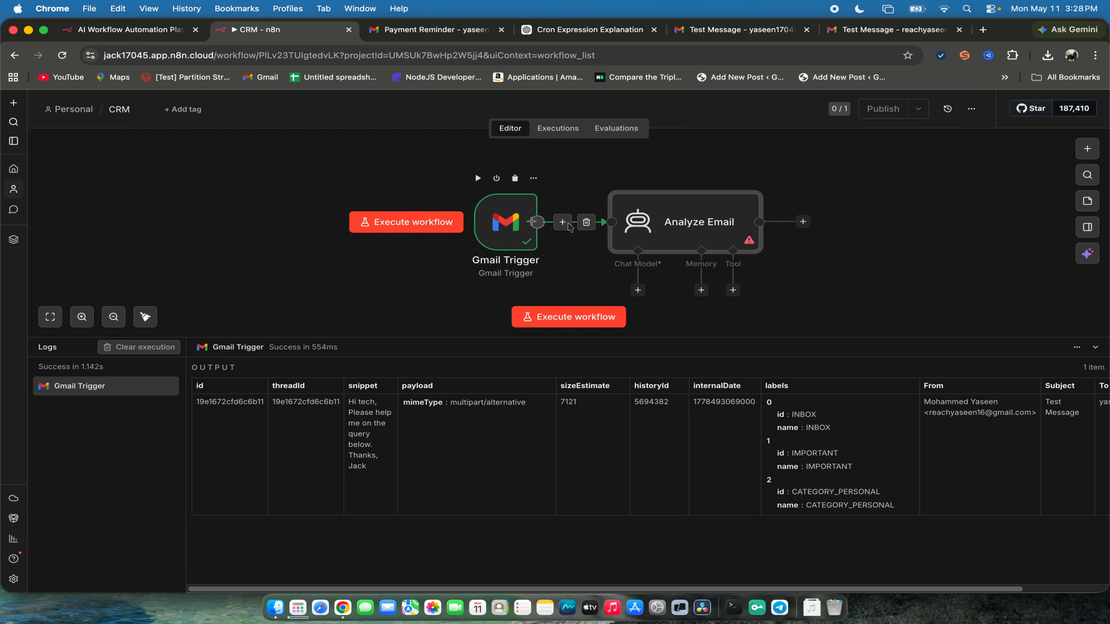
pyautogui.moveTo(500, 224); pyautogui.dragTo(278, 224)
pyautogui.moveTo(682, 221); pyautogui.dragTo(577, 223)
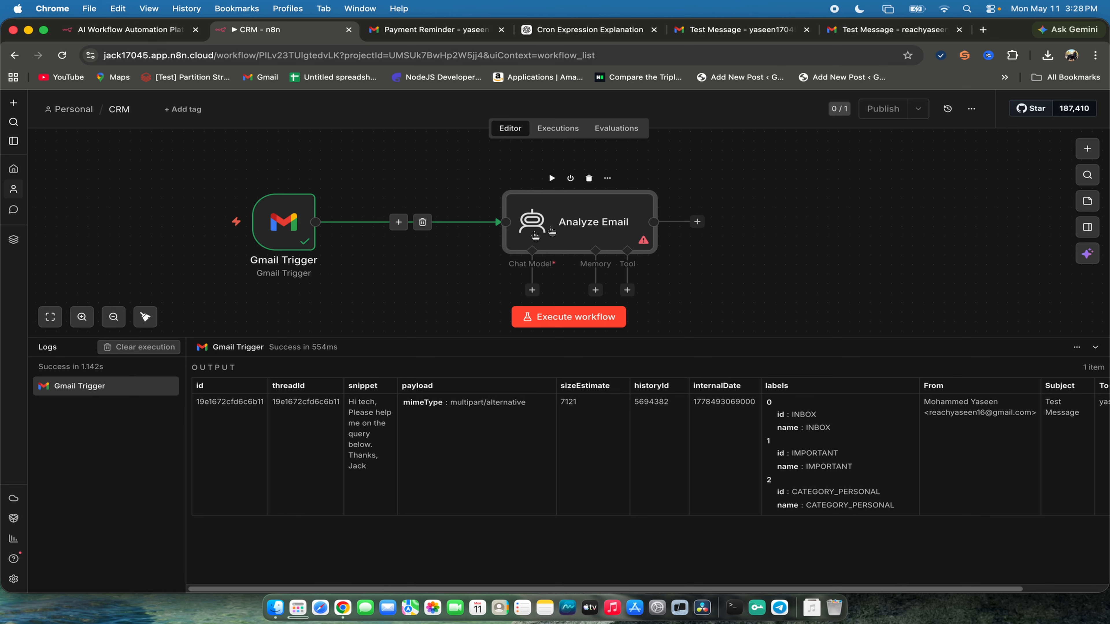
pyautogui.moveTo(726, 337); pyautogui.dragTo(726, 405)
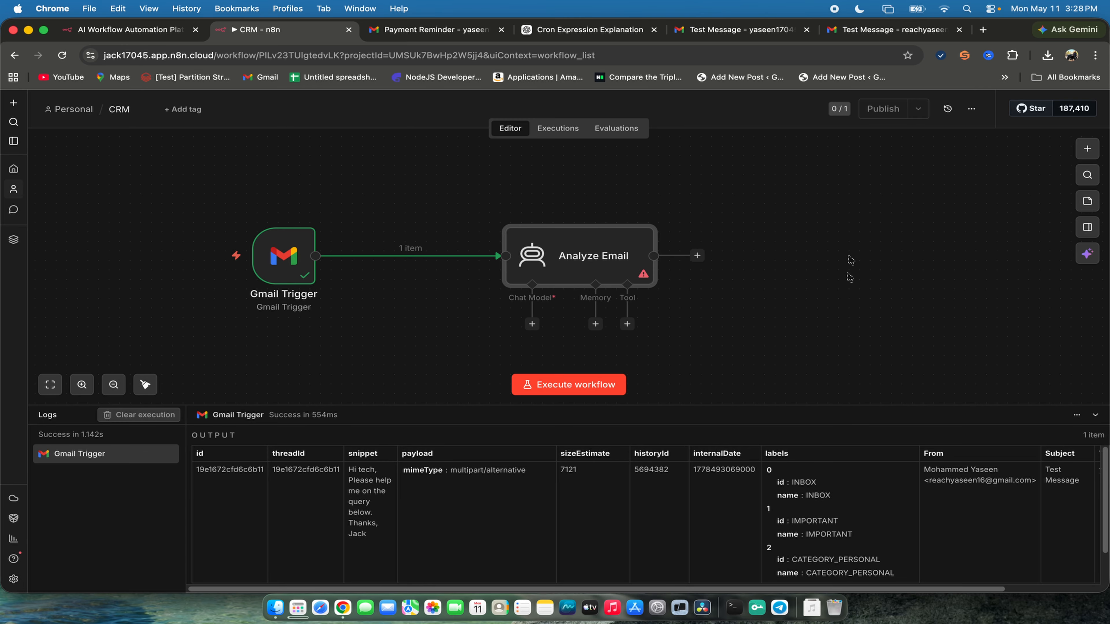
# - Open the Analyze Email node, review the prompt source options, and keep the source set to Define below
pyautogui.doubleClick(603, 269)
pyautogui.click(543, 228)
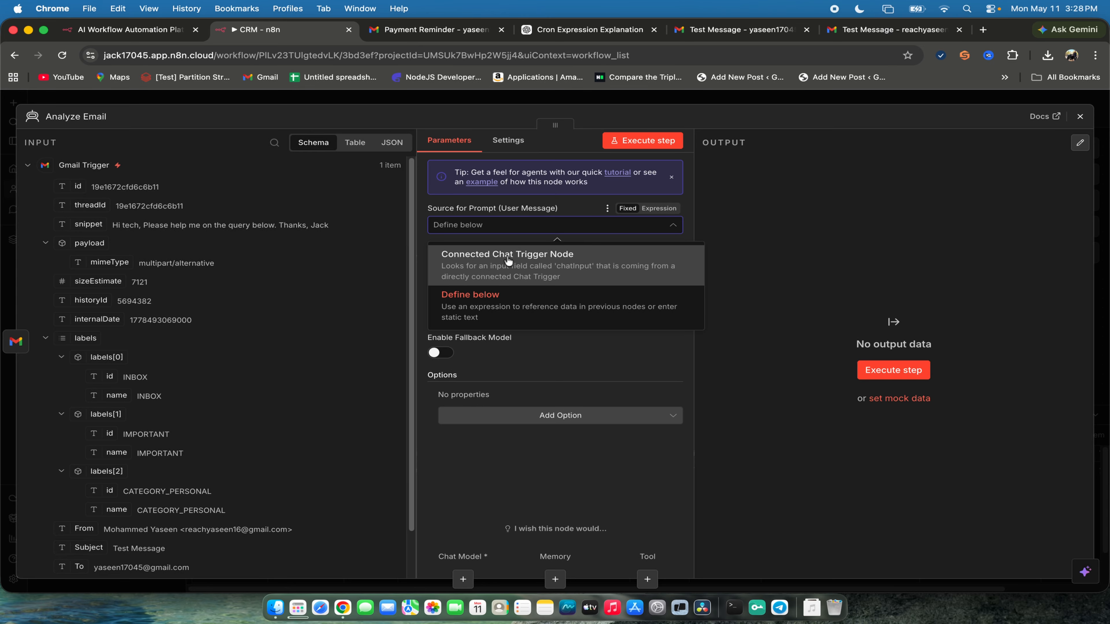
pyautogui.click(490, 308)
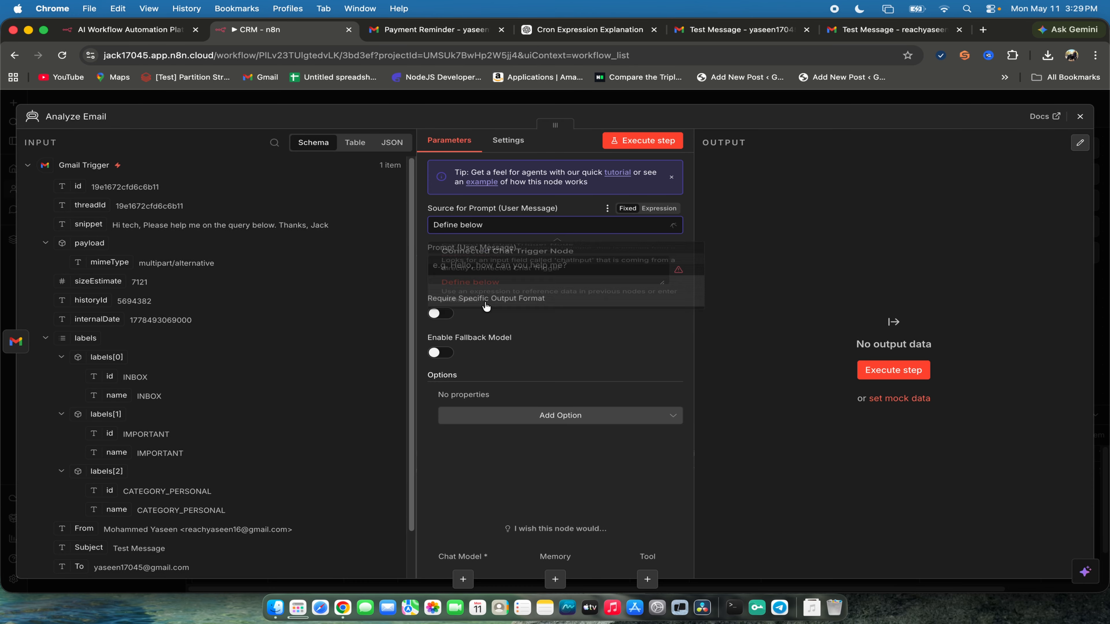
pyautogui.click(534, 229)
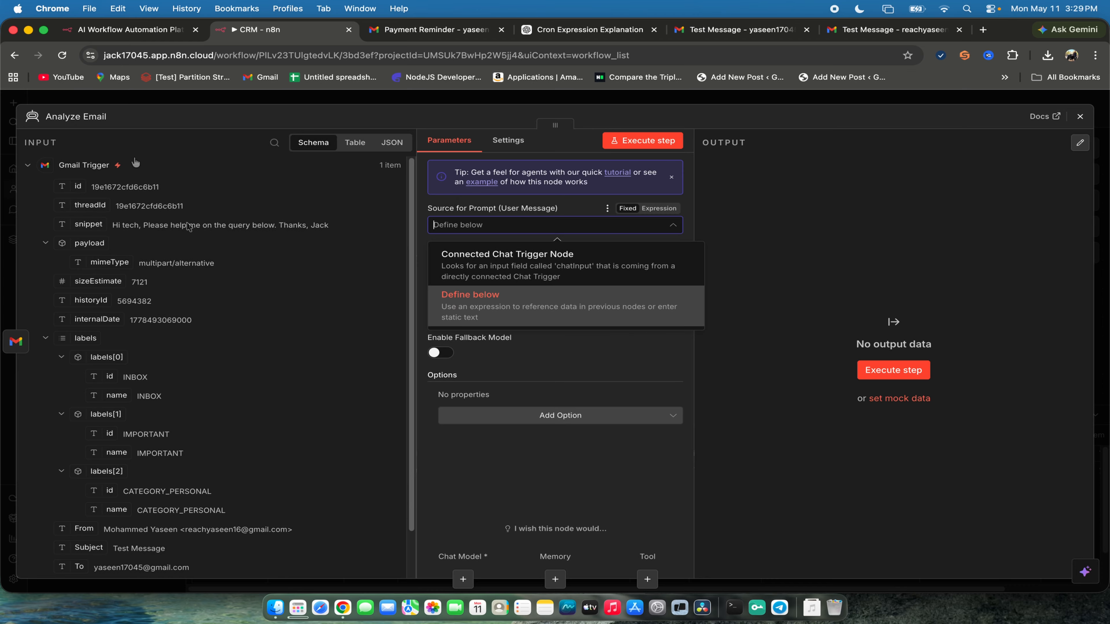
pyautogui.click(334, 253)
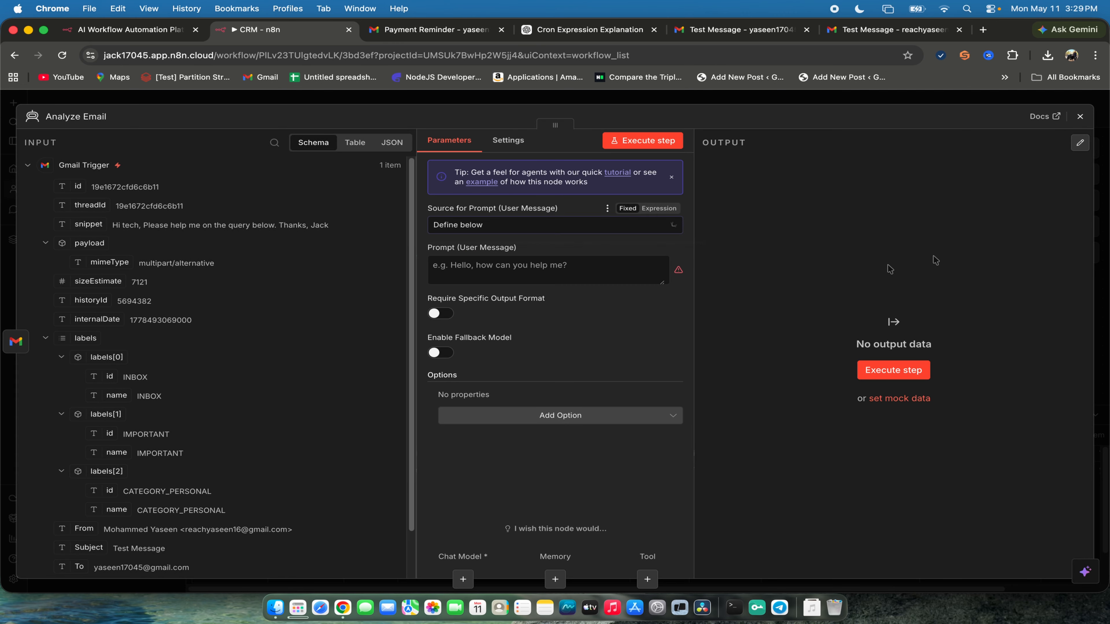
# - Start the user message prompt with "Analyze this email and classify it:", a blank line and "From:", and enlarge the prompt box
pyautogui.click(517, 265)
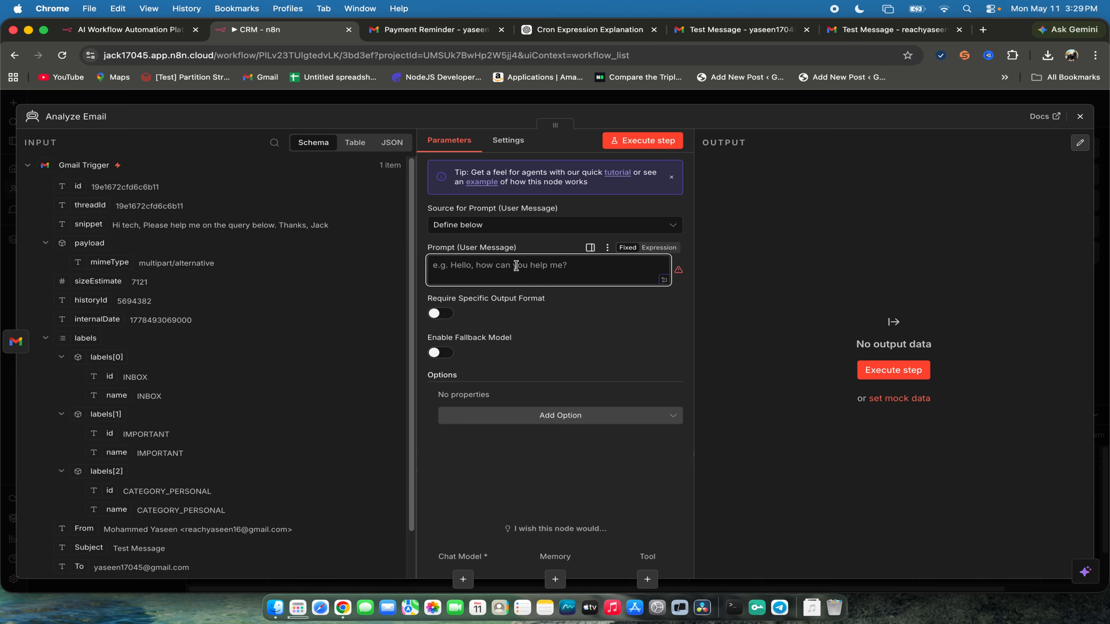
pyautogui.write('Ana')
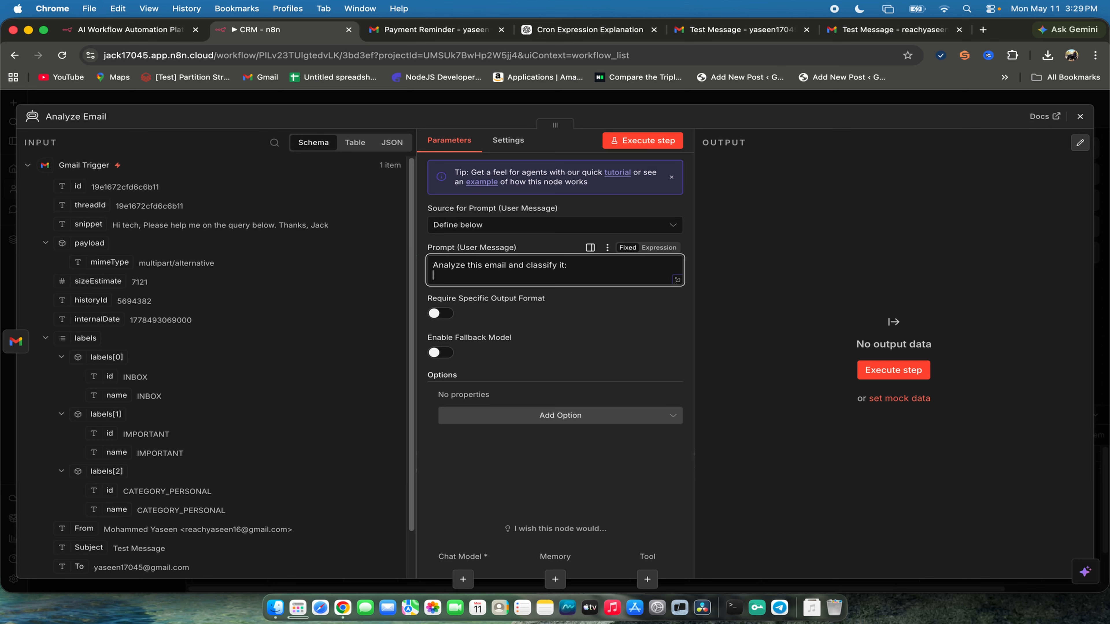
pyautogui.press('Return')
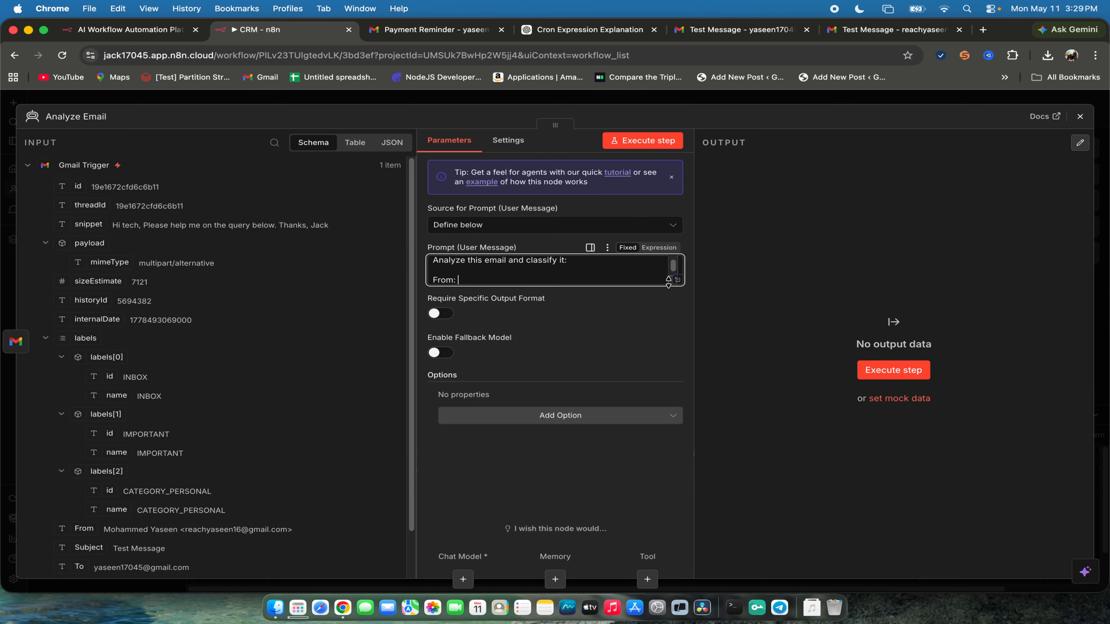
pyautogui.moveTo(669, 282); pyautogui.dragTo(665, 368)
# - Insert the Gmail Trigger's From field after "From:" in the prompt as {{ $json.From }}
pyautogui.scroll(-1, 190, 540)
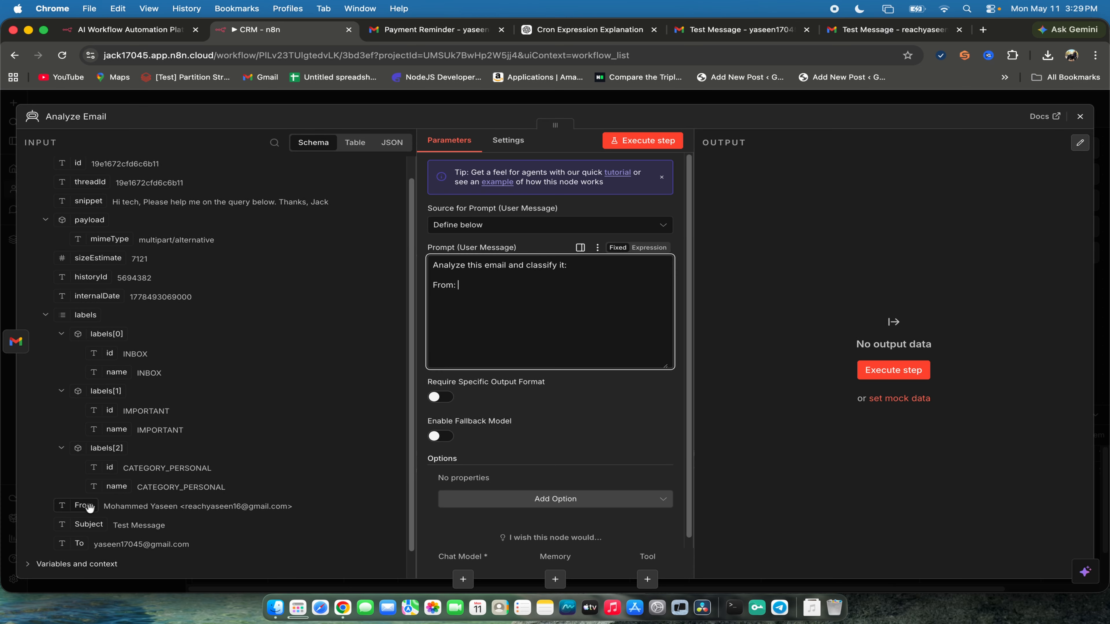
pyautogui.click(180, 516)
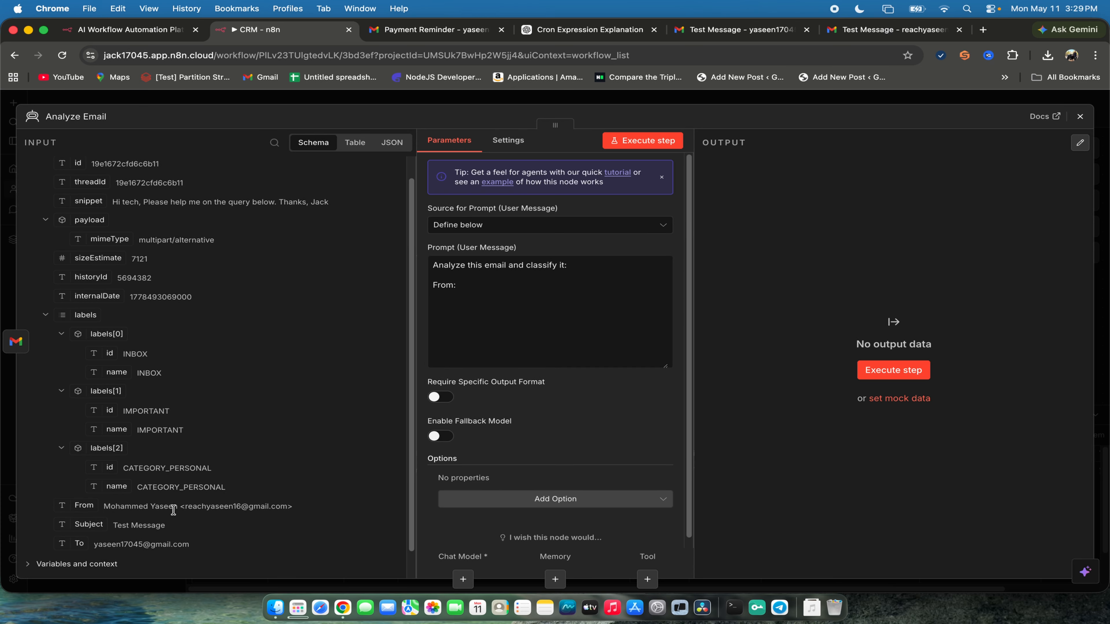
pyautogui.tripleClick(173, 508)
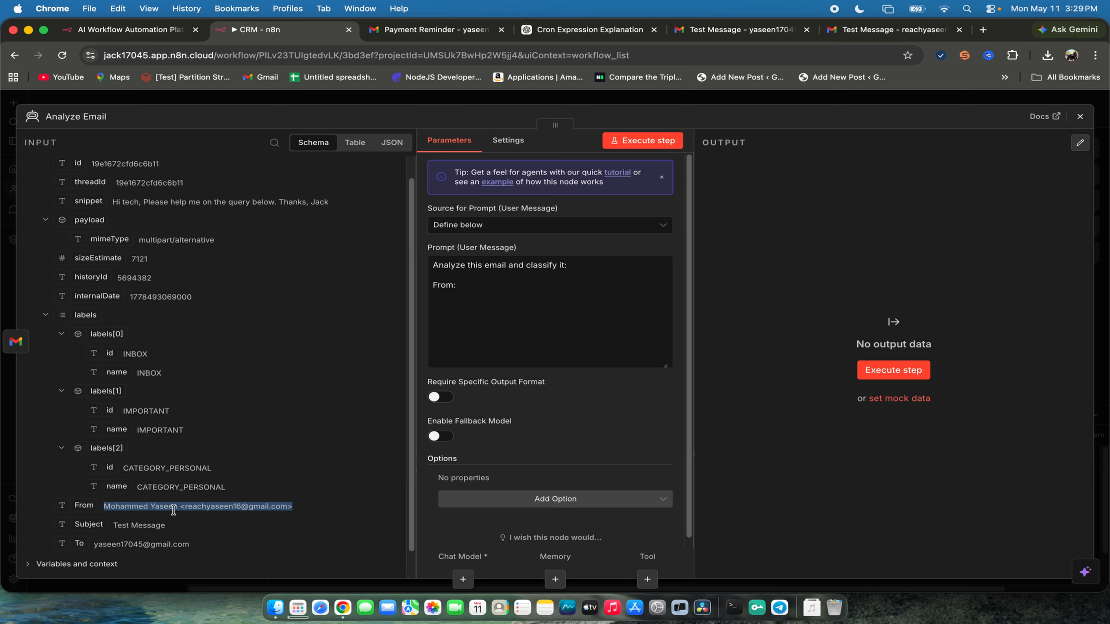
pyautogui.click(329, 484)
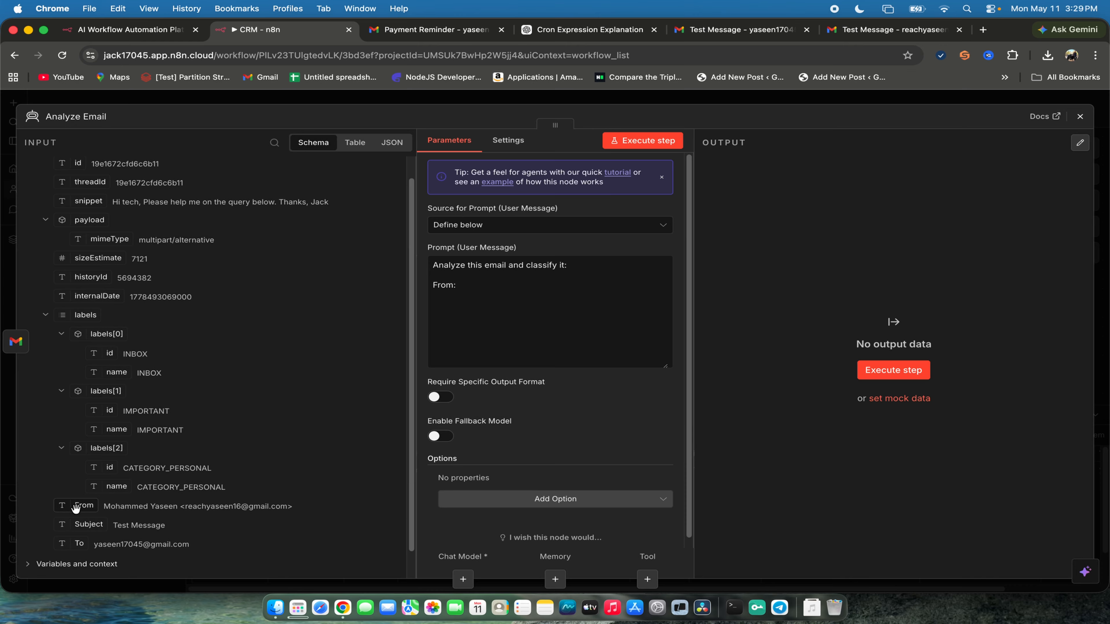
pyautogui.moveTo(75, 507); pyautogui.dragTo(490, 295)
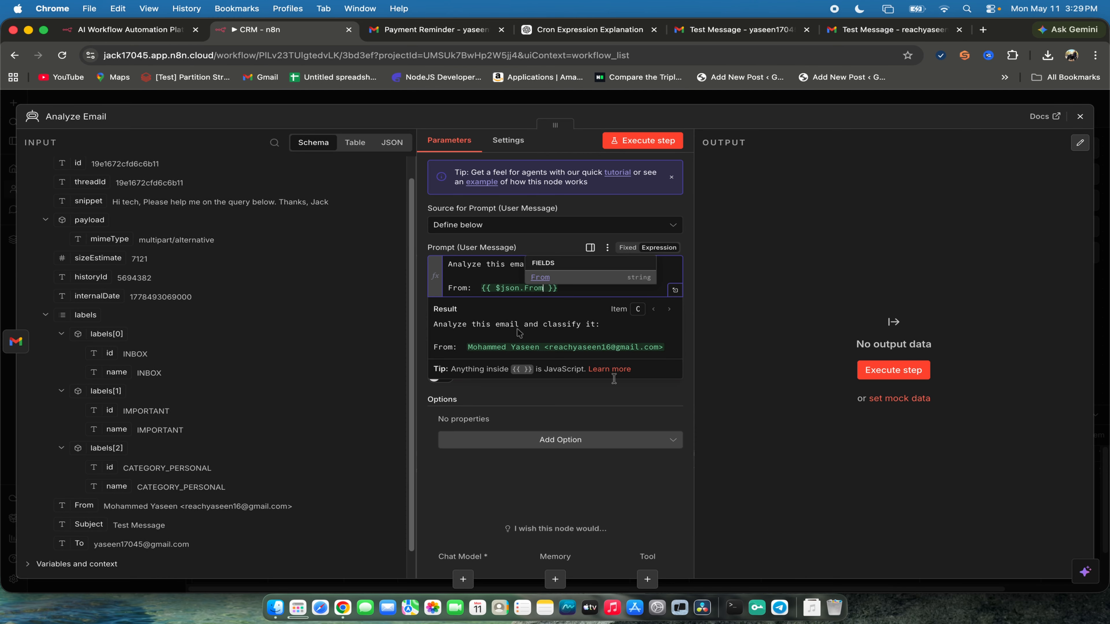
# - Keep the prompt in Expression mode and compare the From line's expression with its resolved result
pyautogui.click(628, 248)
pyautogui.click(661, 248)
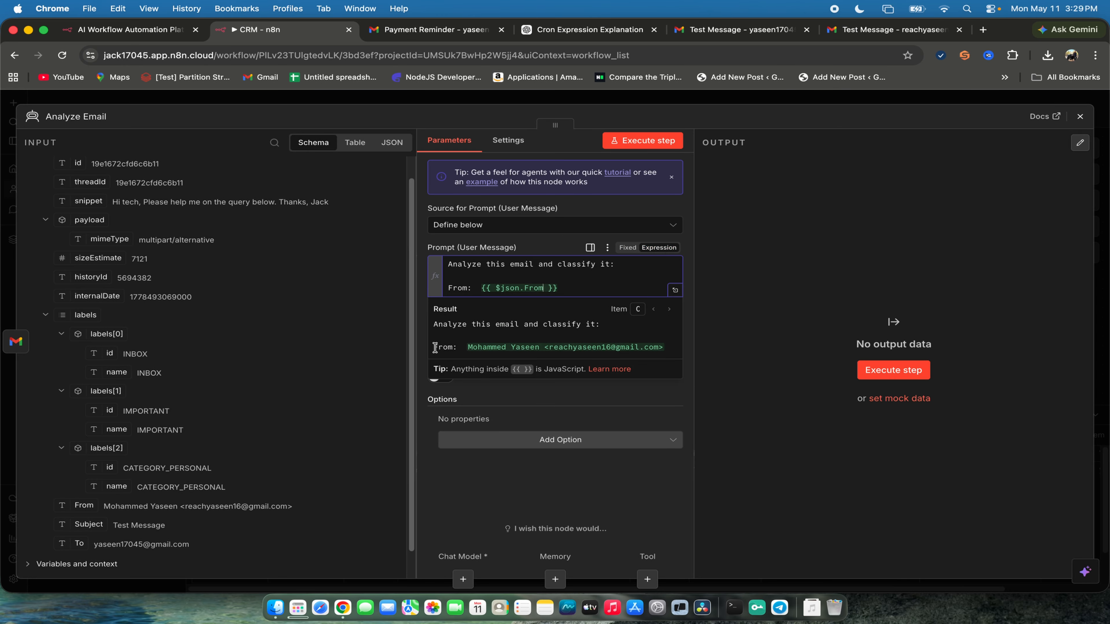
pyautogui.moveTo(441, 350); pyautogui.dragTo(714, 347)
pyautogui.moveTo(559, 289); pyautogui.dragTo(437, 290)
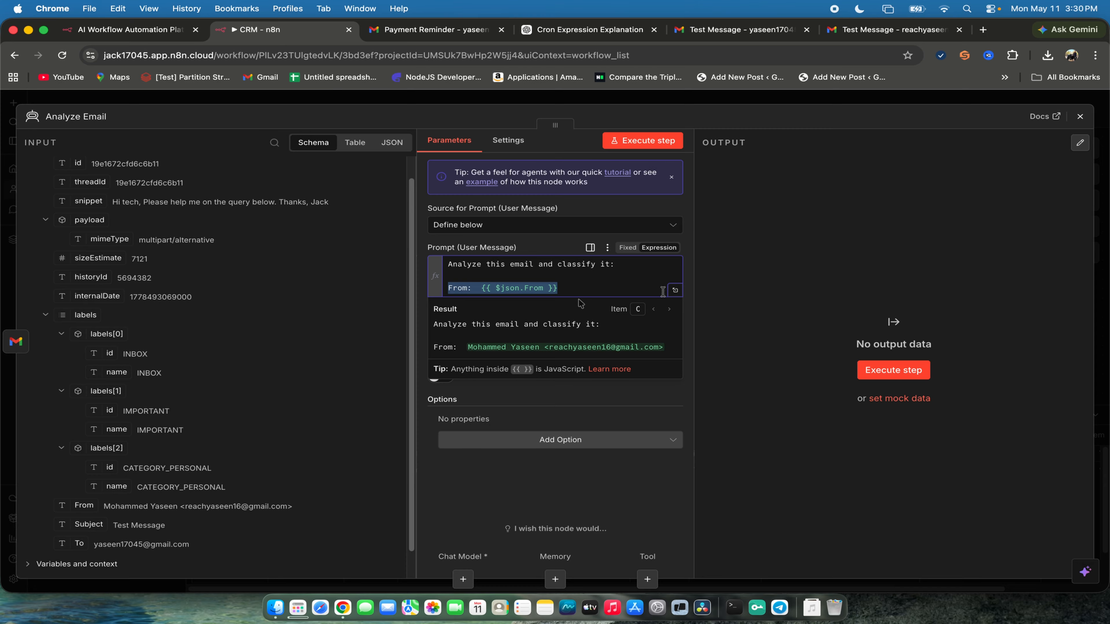
# - Add a "Subject:" line below the From line and insert the trigger's Subject field as {{ $json.Subject }}
pyautogui.click(595, 293)
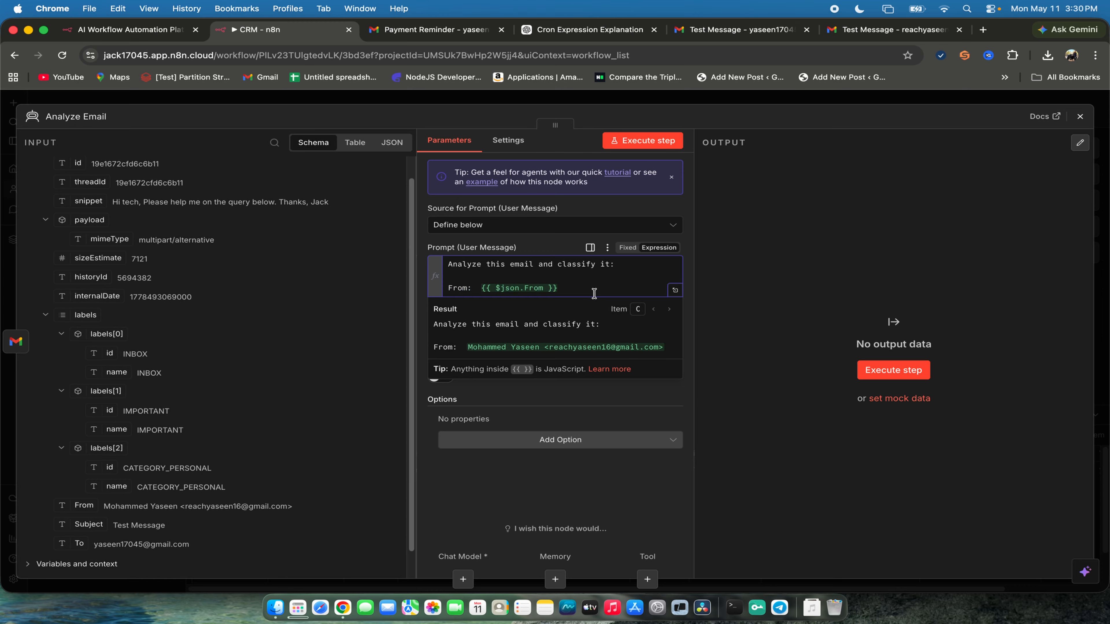
pyautogui.press('Return')
pyautogui.write('Sub')
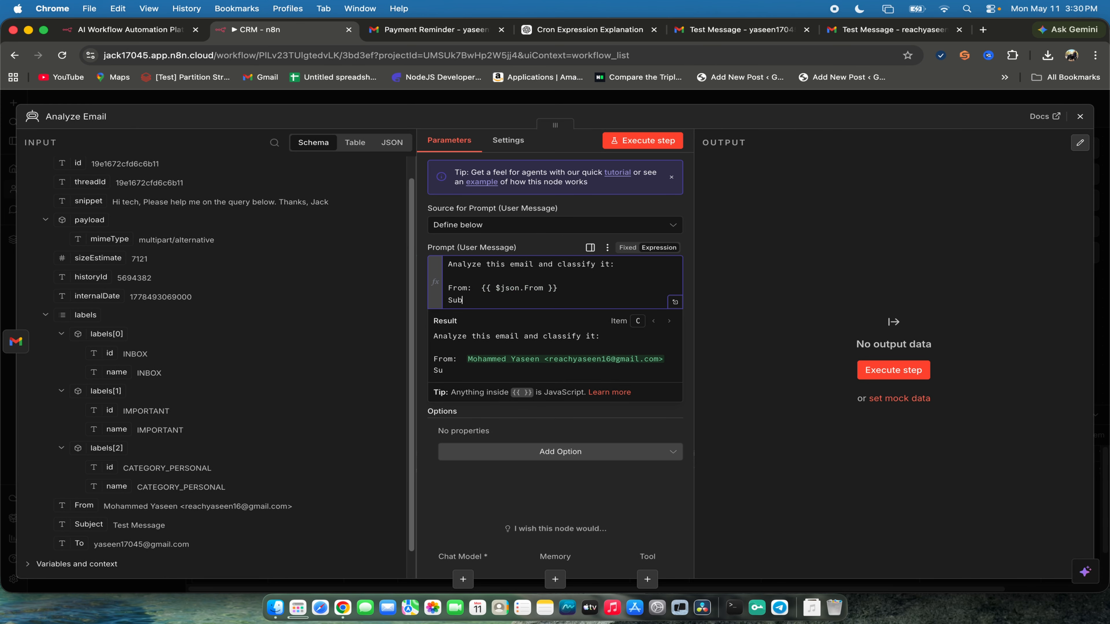
pyautogui.write('ject:')
pyautogui.moveTo(74, 525); pyautogui.dragTo(557, 313)
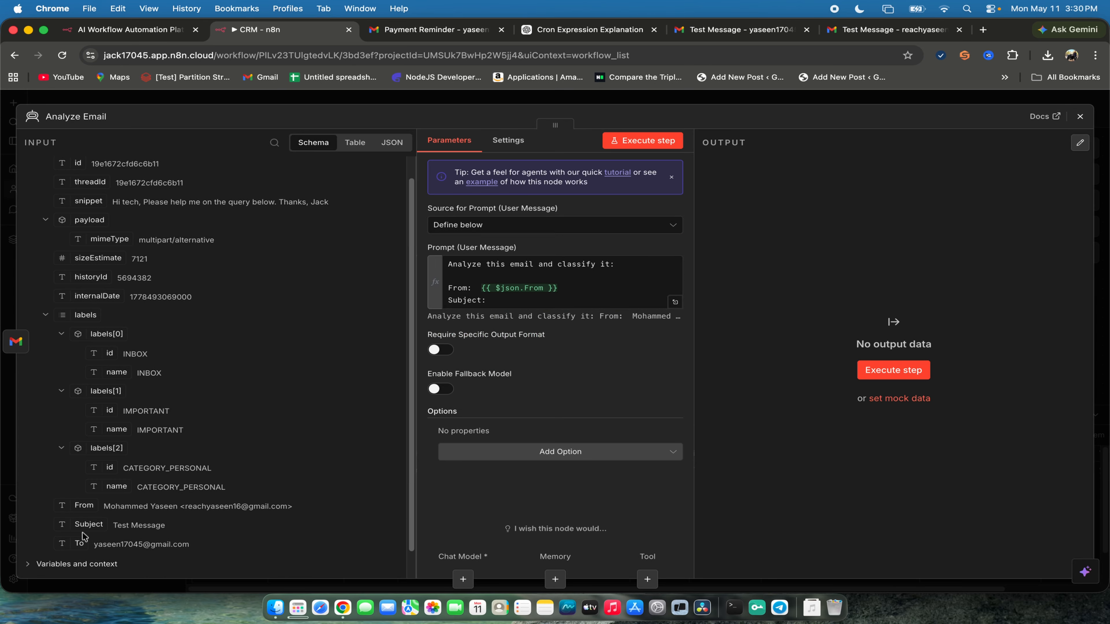
pyautogui.moveTo(83, 524); pyautogui.dragTo(577, 301)
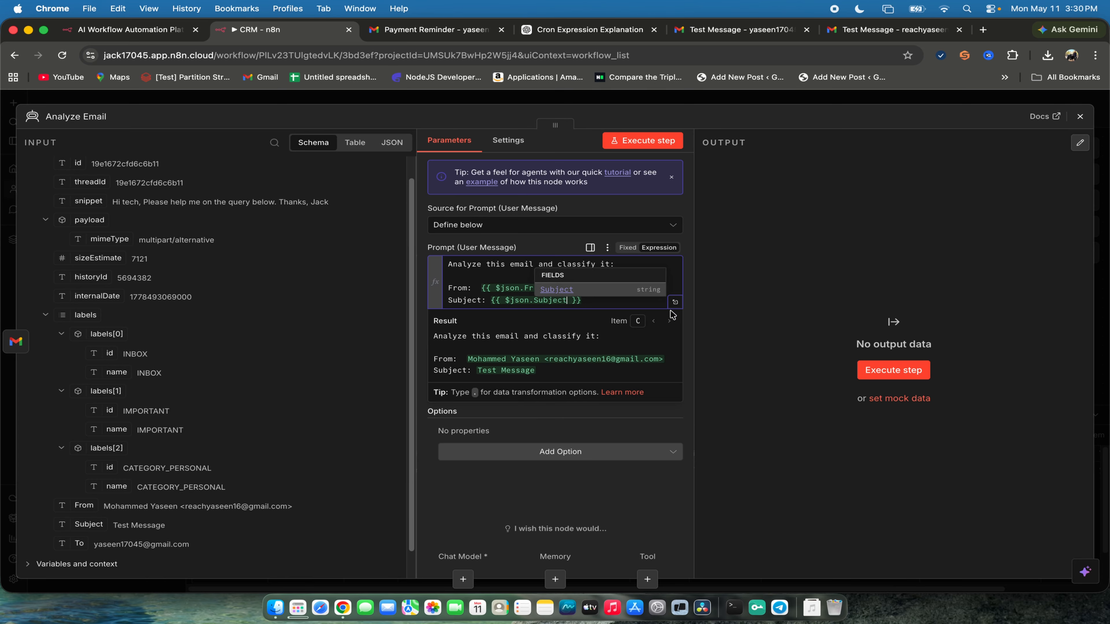
# - Add a "Body:" line below the Subject line with the trigger's snippet field as {{ $json.snippet }}, and check the resolved prompt
pyautogui.click(617, 302)
pyautogui.press('Return')
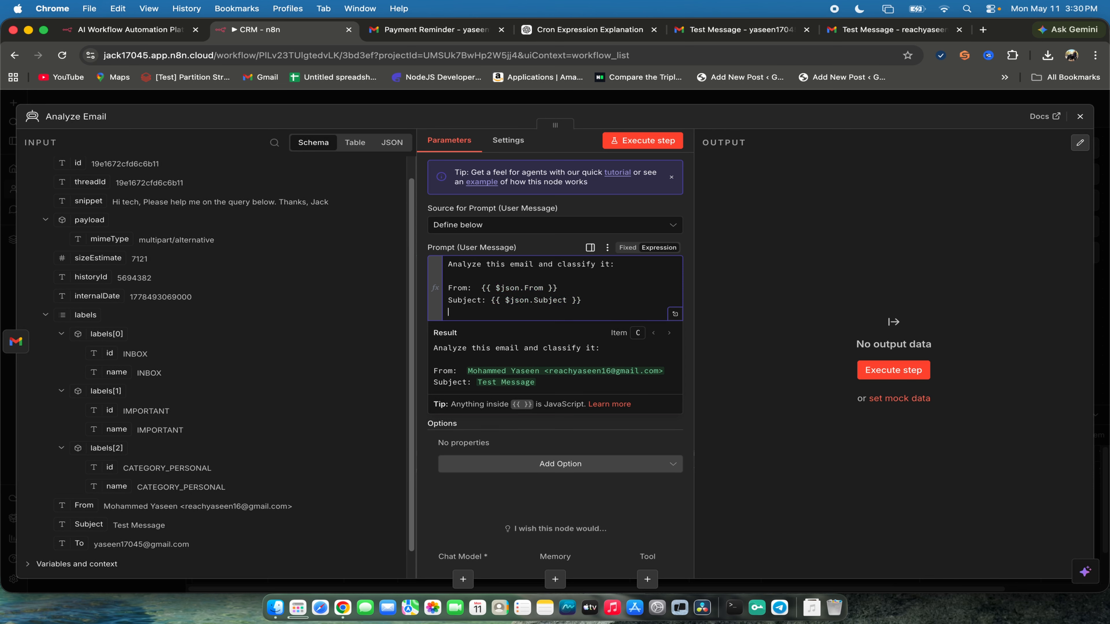
pyautogui.write('Body:')
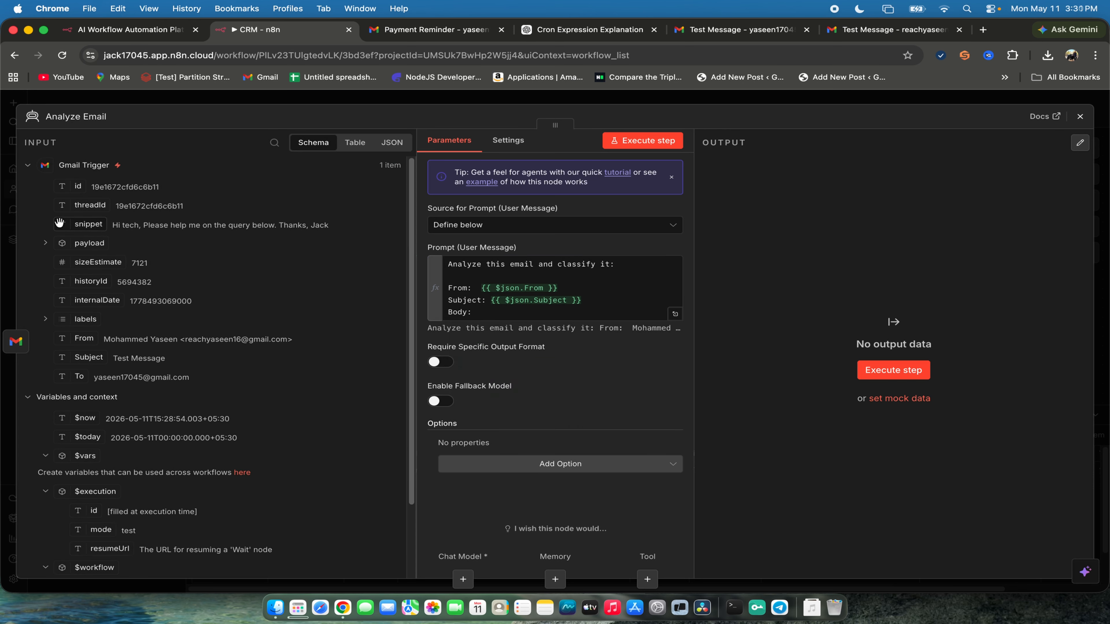
pyautogui.moveTo(72, 224); pyautogui.dragTo(564, 312)
pyautogui.click(605, 351)
pyautogui.scroll(-2, 605, 351)
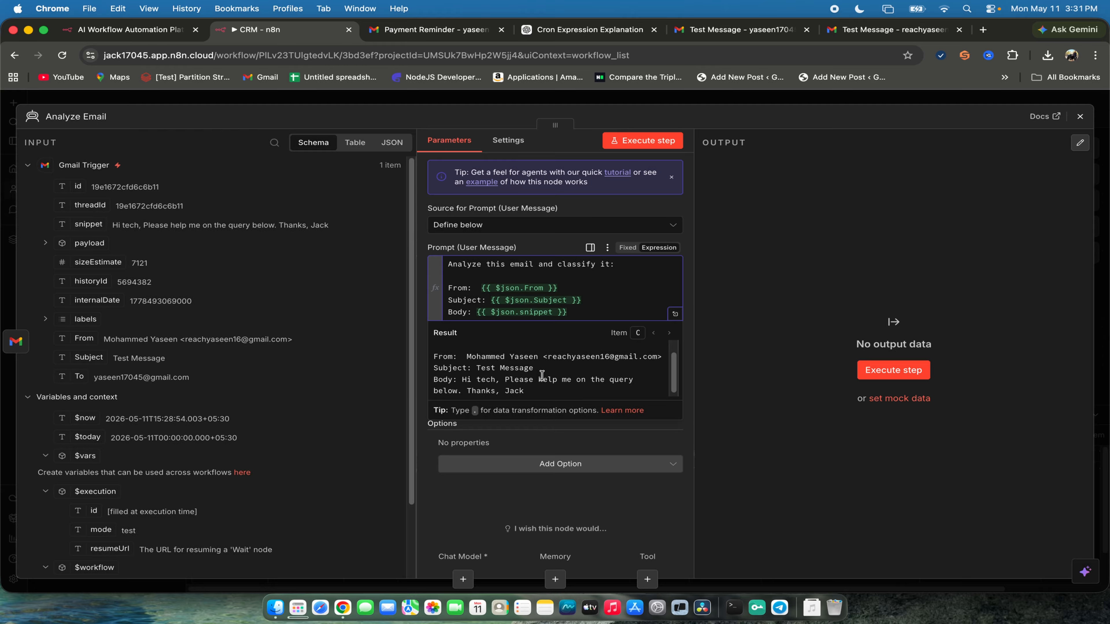
pyautogui.scroll(2, 542, 376)
pyautogui.click(729, 245)
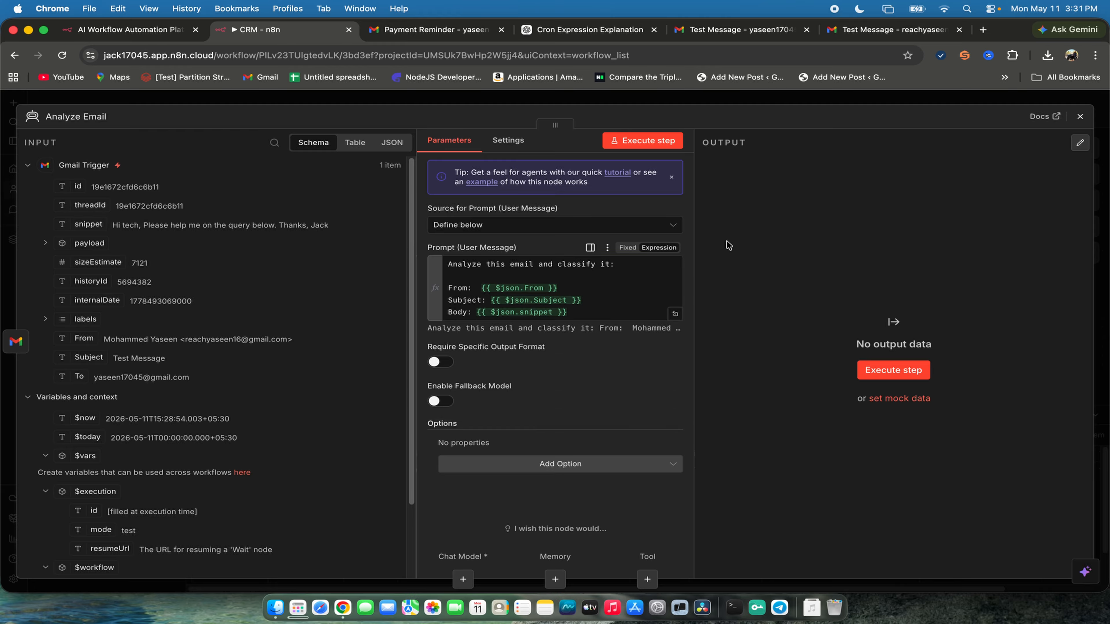
# - Execute the Analyze Email step, examine the other info in the error details, and dismiss the notification
pyautogui.click(639, 141)
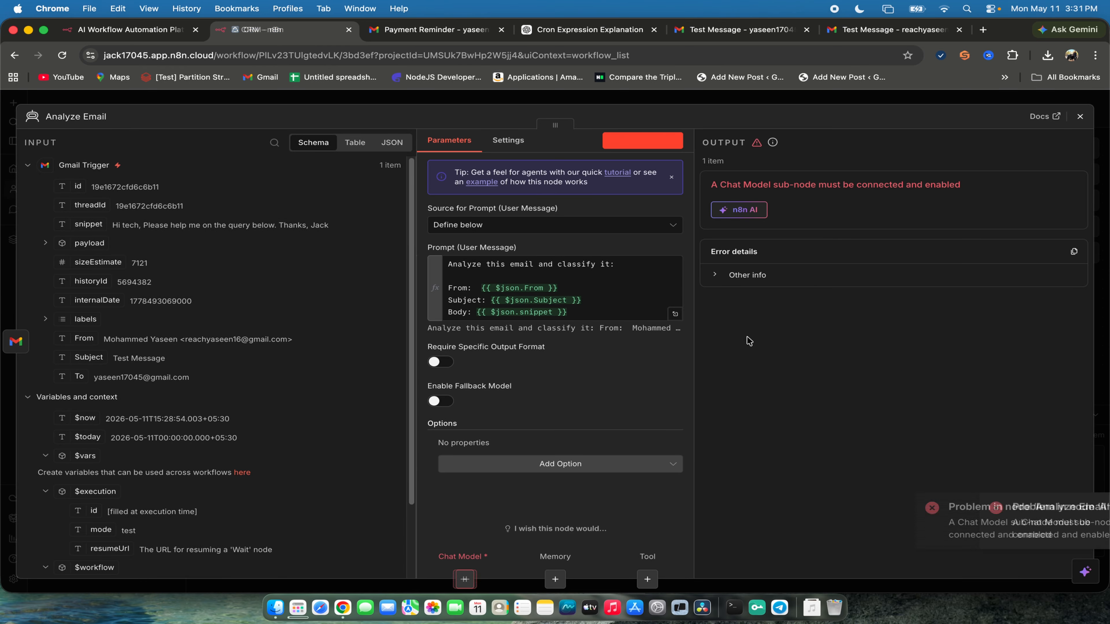
pyautogui.click(749, 276)
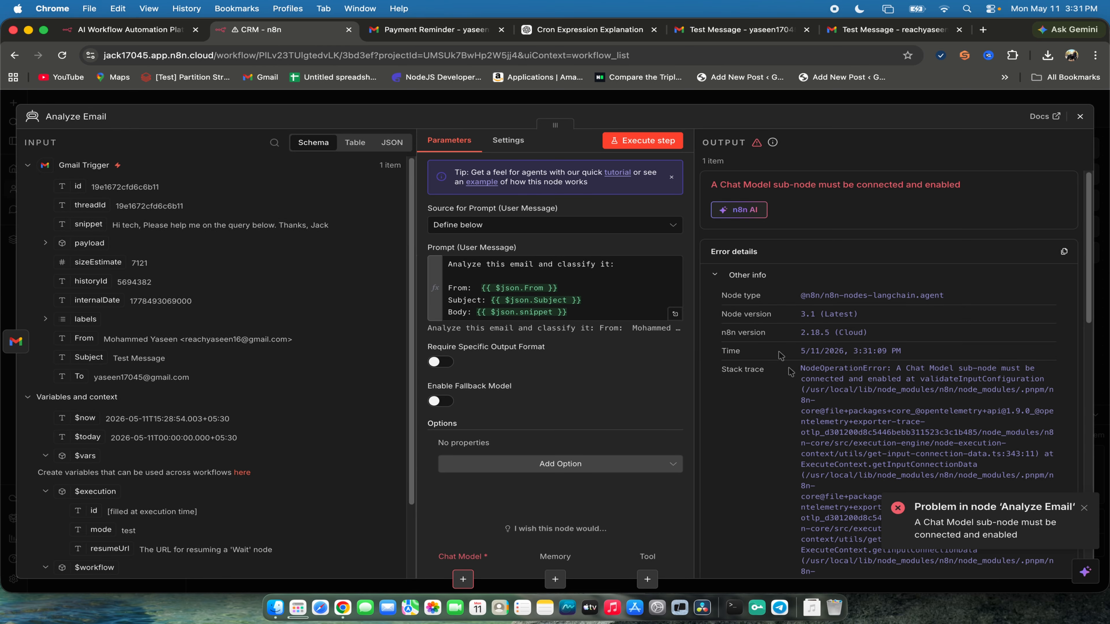
pyautogui.scroll(-4, 793, 374)
pyautogui.scroll(-5, 896, 437)
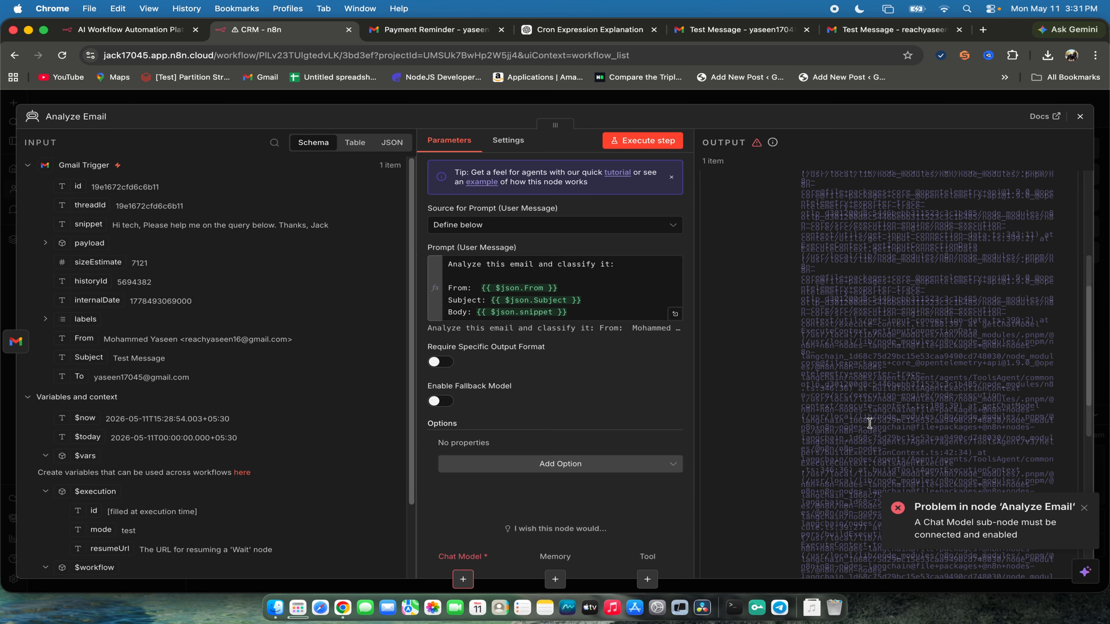
pyautogui.scroll(10, 1006, 472)
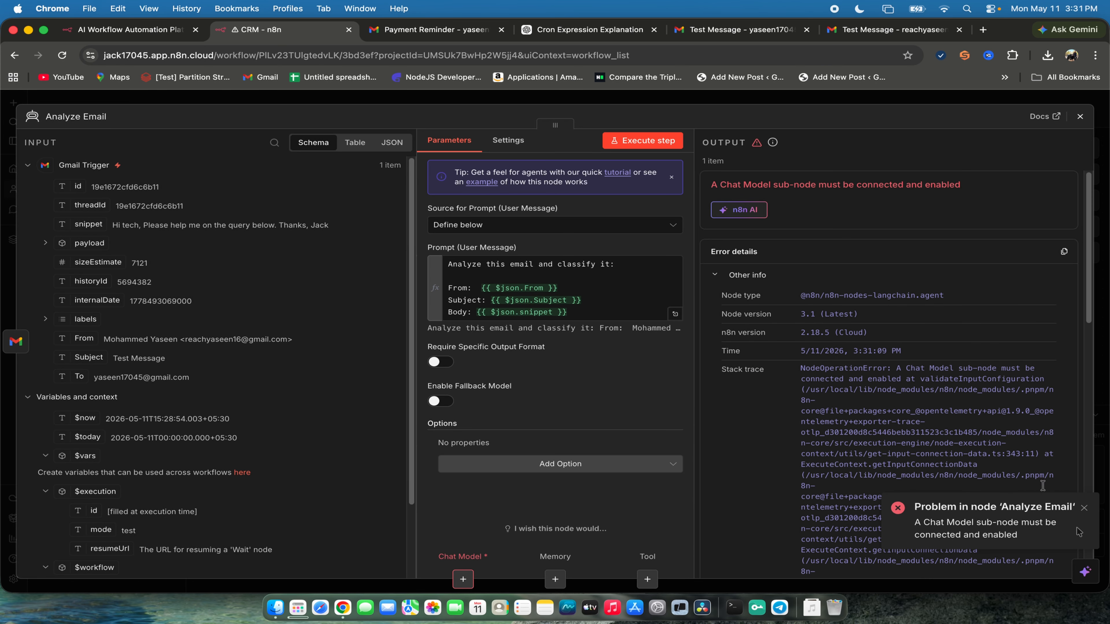
pyautogui.click(1086, 510)
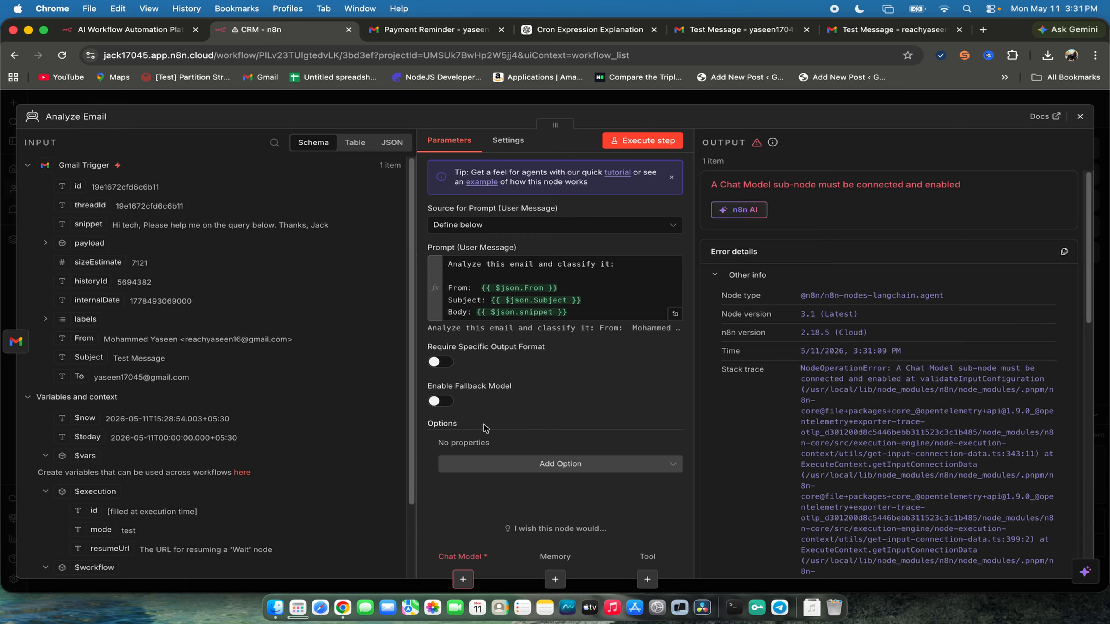
# - Return to the canvas and move the Analyze Email node slightly up and to the right, above the Gmail Trigger's level
pyautogui.click(1080, 116)
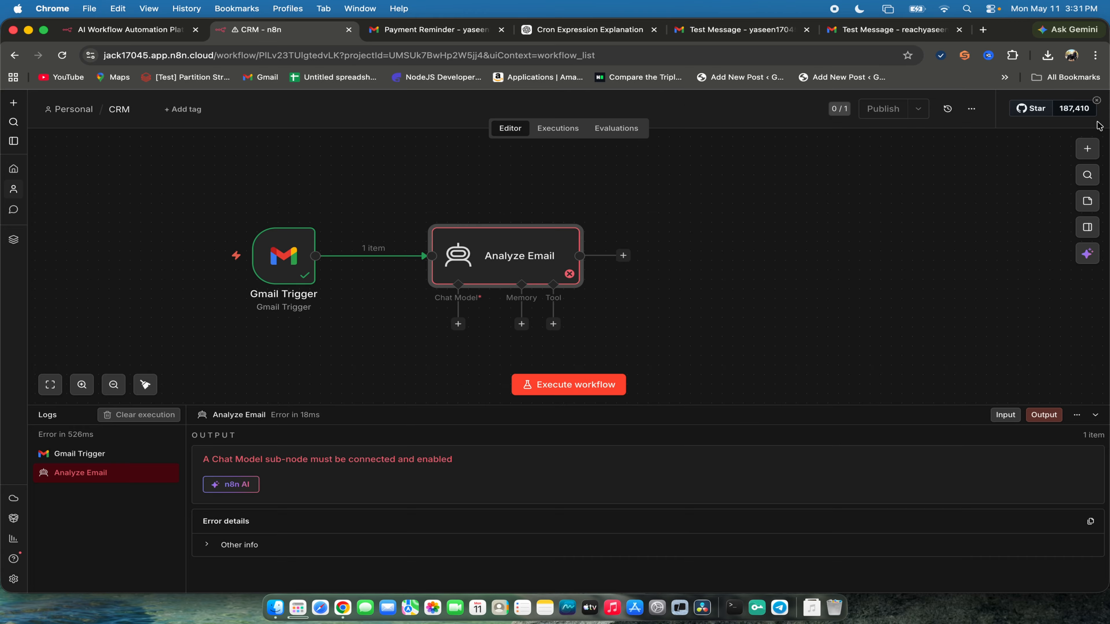
pyautogui.moveTo(531, 243); pyautogui.dragTo(563, 195)
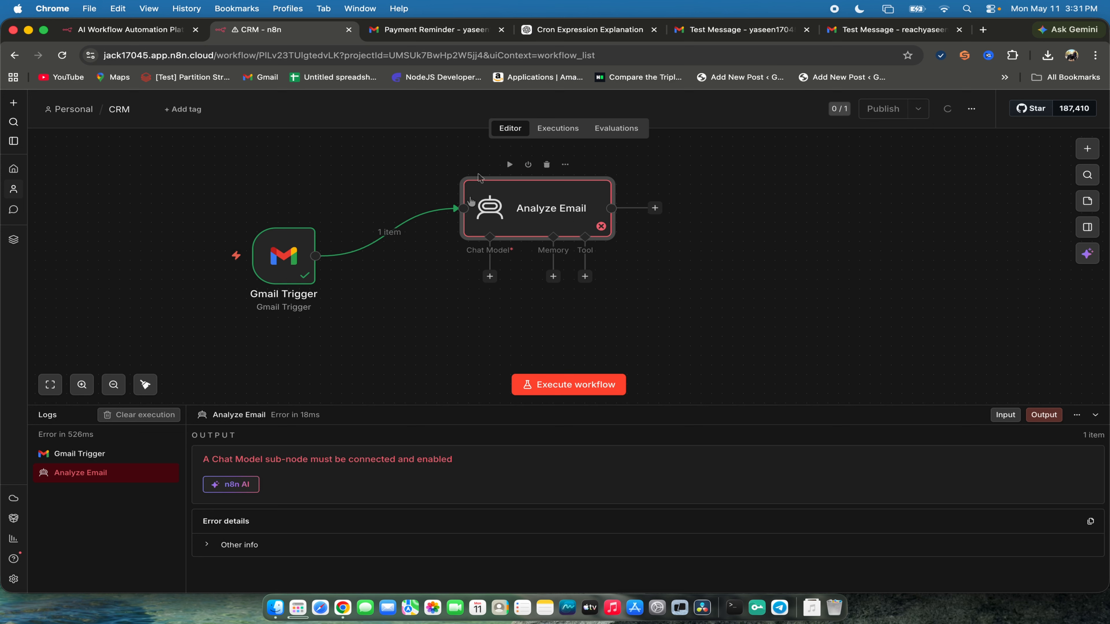
# - Move the Analyze Email node slightly to the left and attach an OpenAI Chat Model as its chat model
pyautogui.moveTo(492, 212)
pyautogui.moveTo(509, 213); pyautogui.dragTo(488, 214)
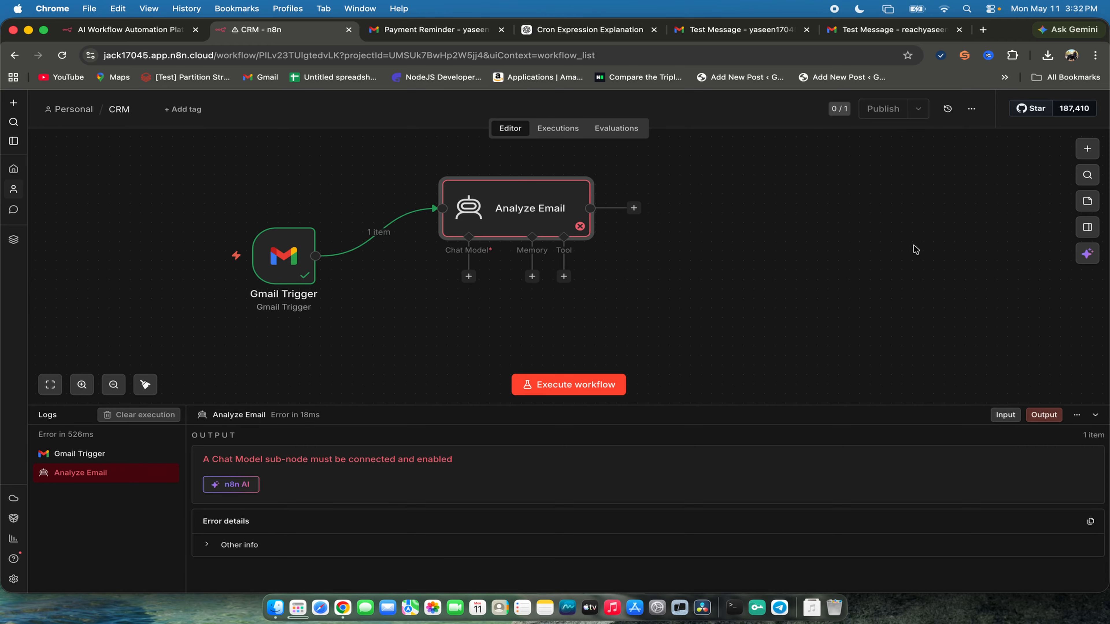
pyautogui.click(468, 277)
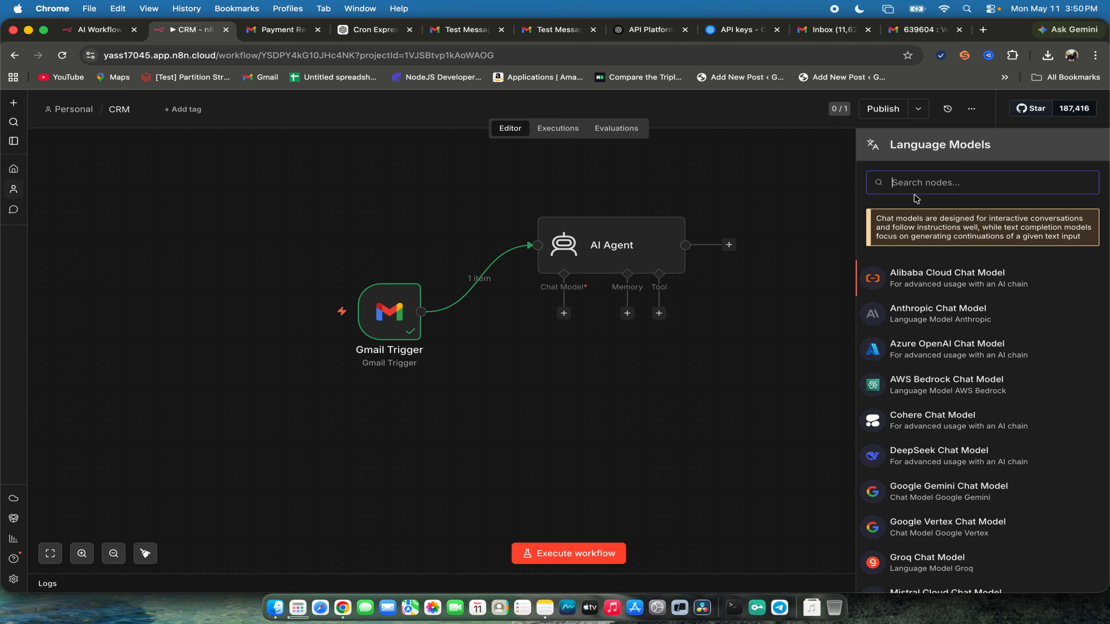
pyautogui.write('Open')
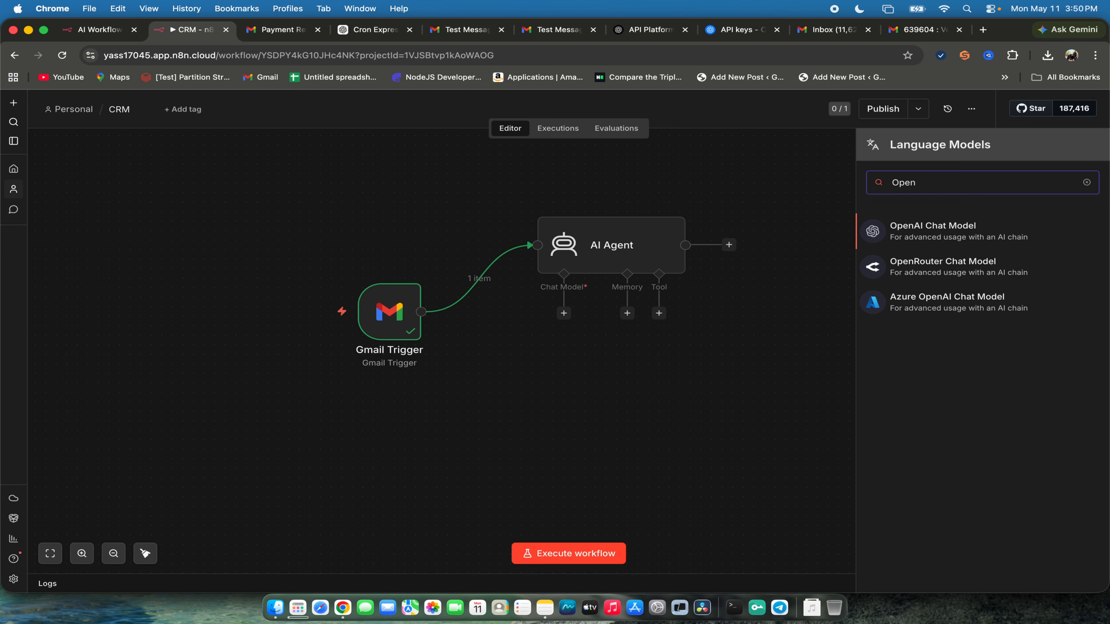
pyautogui.press('Return')
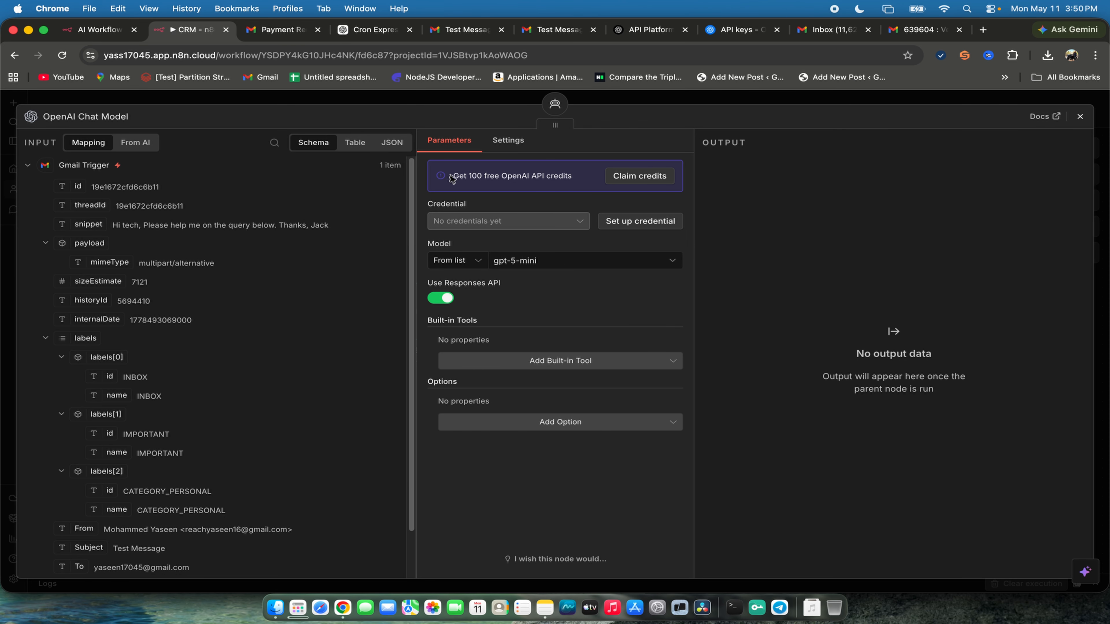
# - Claim the 100 free OpenAI API credits for the chat model, check the supported models and inspect the n8n free OpenAI API credits credential
pyautogui.moveTo(451, 179); pyautogui.dragTo(597, 188)
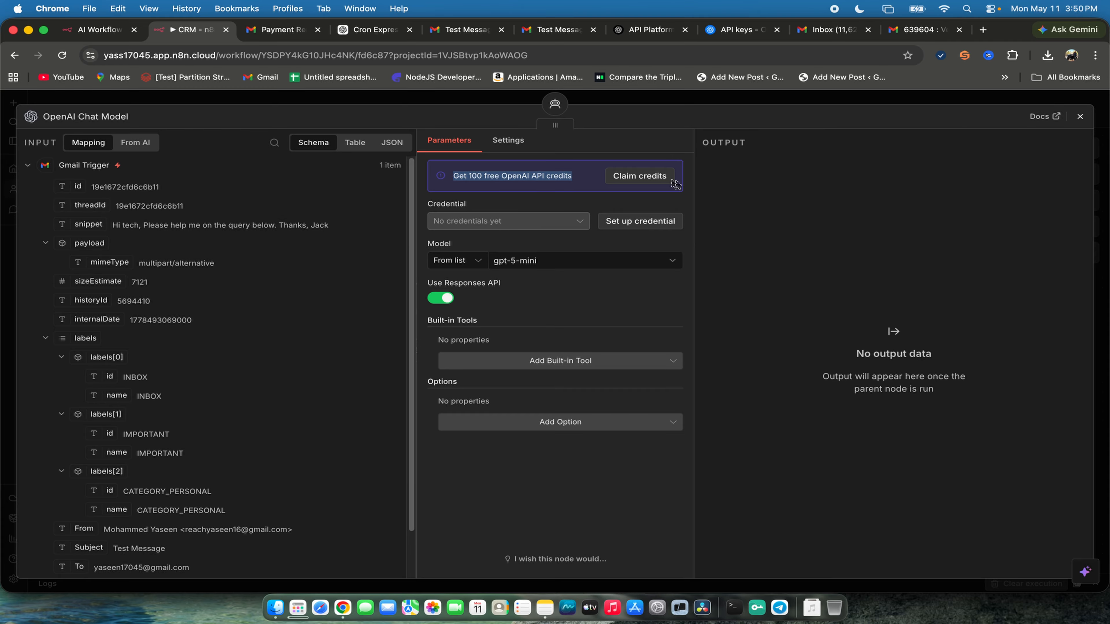
pyautogui.click(642, 176)
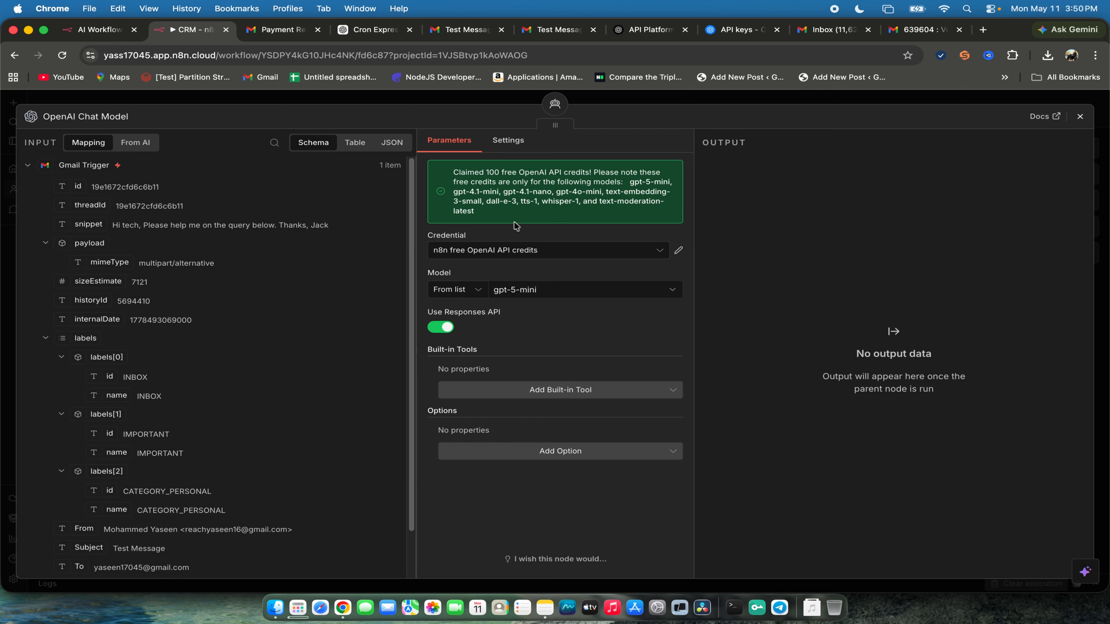
pyautogui.moveTo(515, 225); pyautogui.dragTo(447, 165)
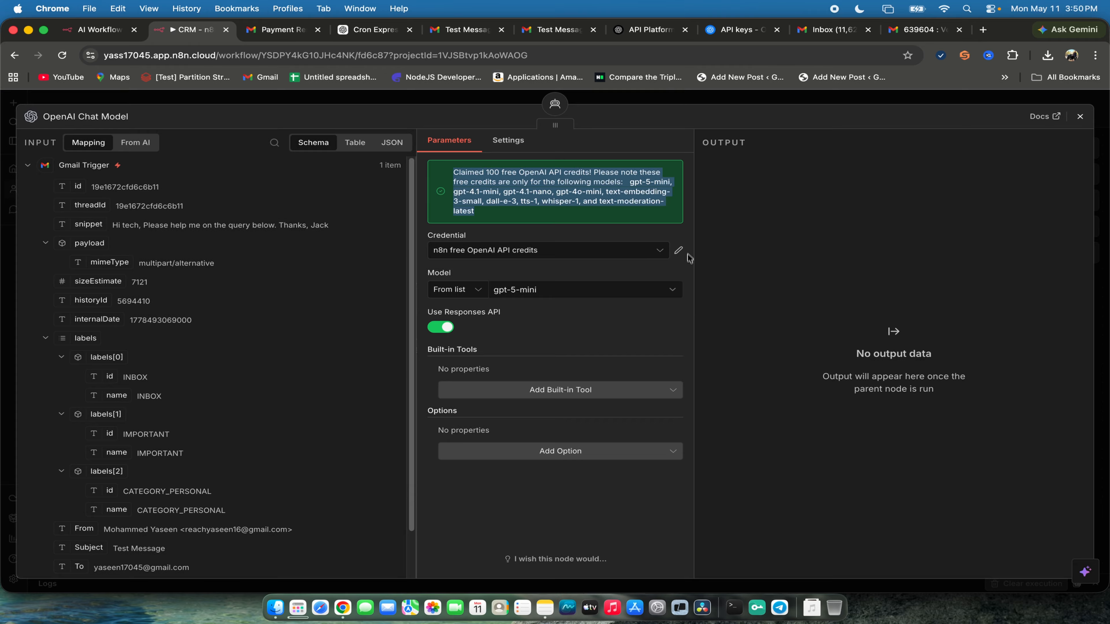
pyautogui.click(679, 252)
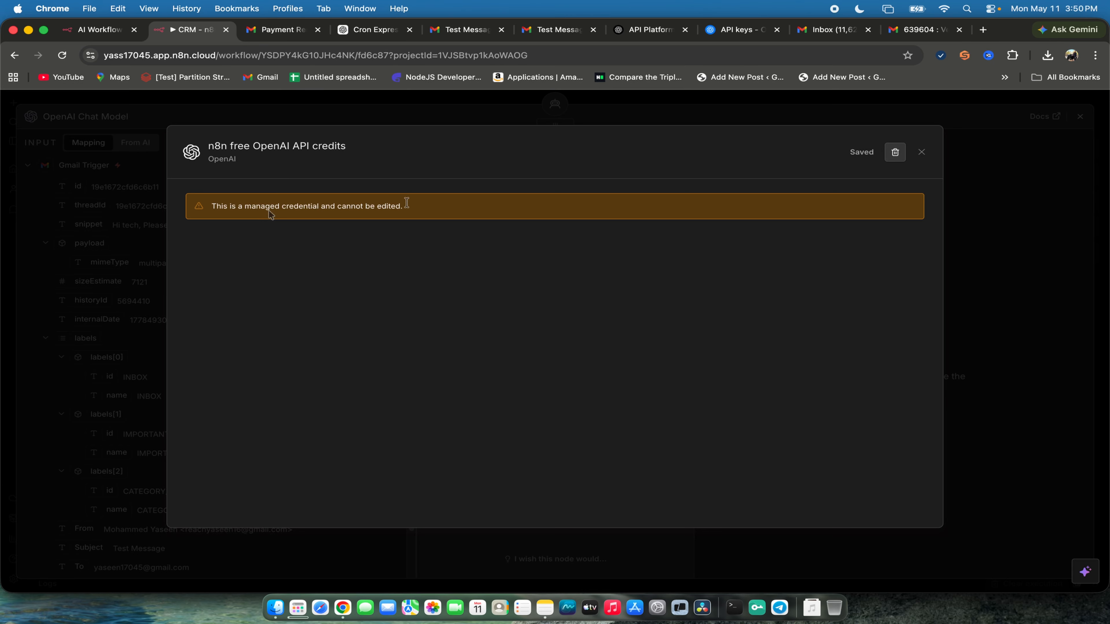
pyautogui.click(921, 158)
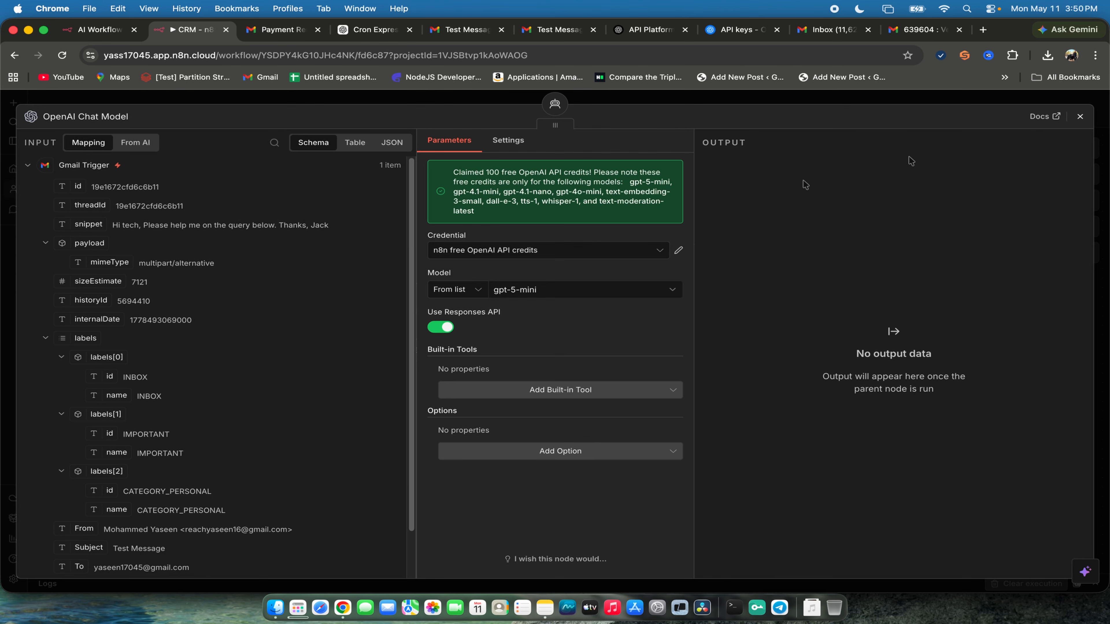
# - Start a new OpenAI account credential for the chat model and close the old API keys browser tab
pyautogui.click(625, 251)
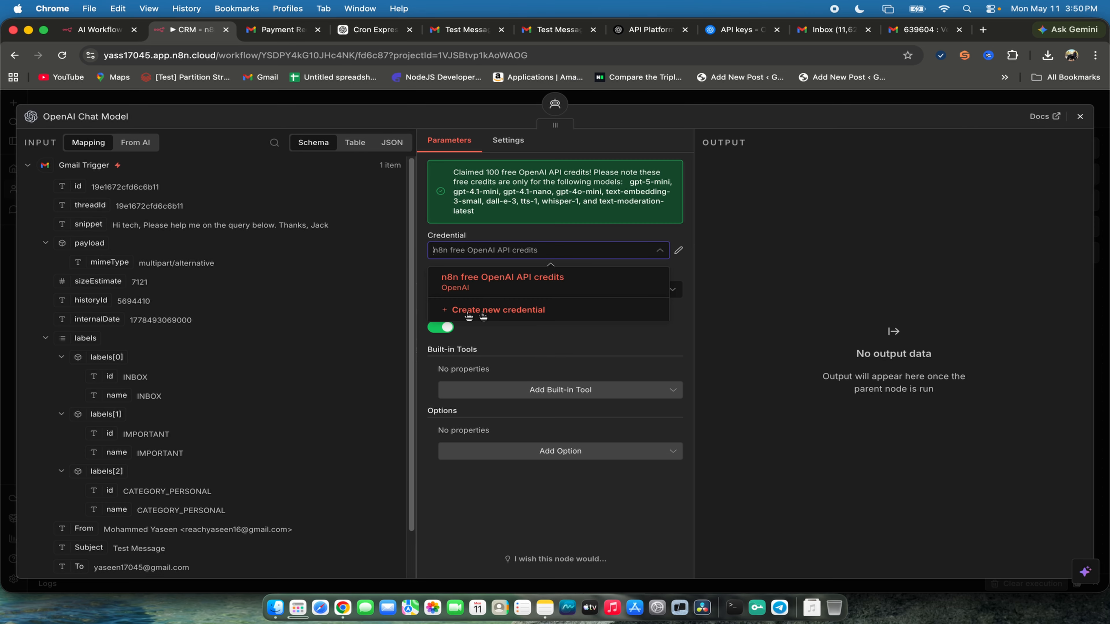
pyautogui.click(469, 315)
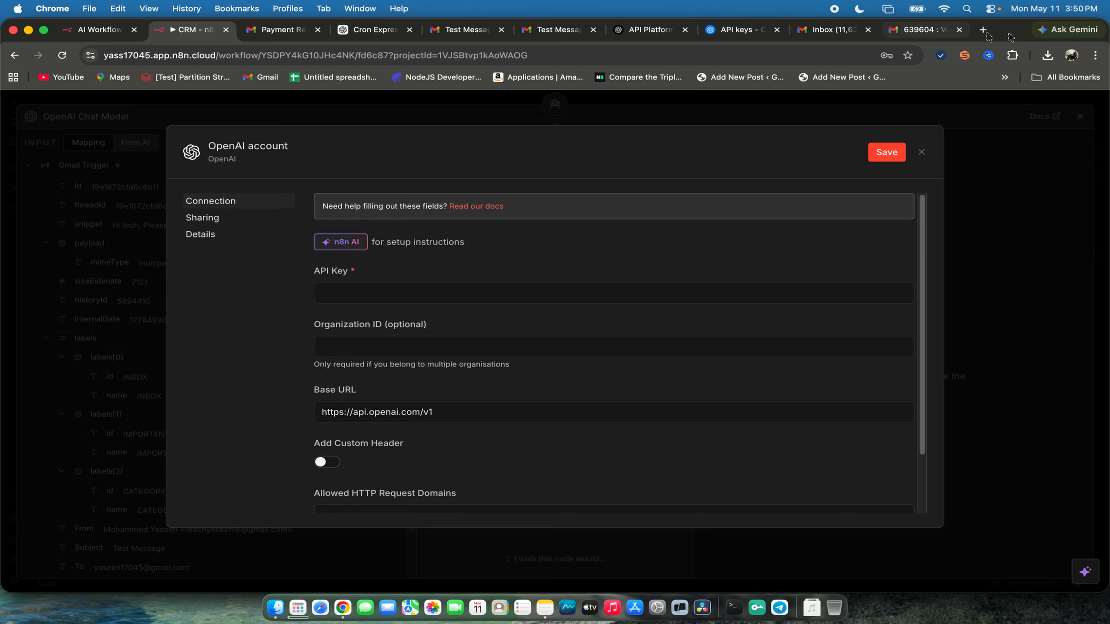
pyautogui.click(776, 29)
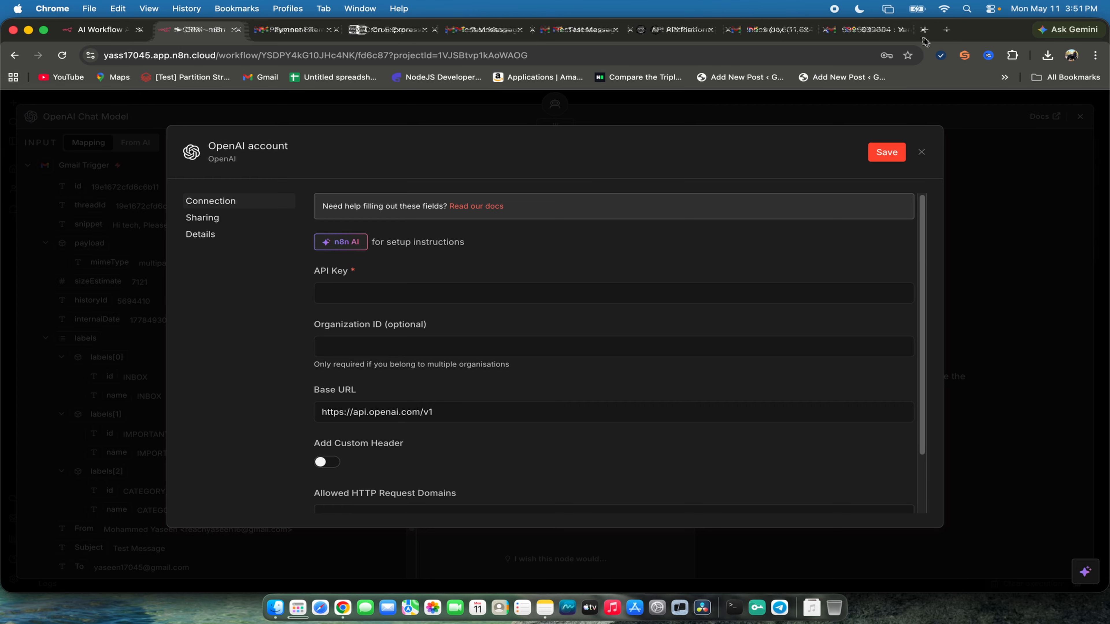
# - Search the web for "open ai" in a new browser tab and go from the OpenAI website to its API Platform
pyautogui.click(981, 31)
pyautogui.write('opn')
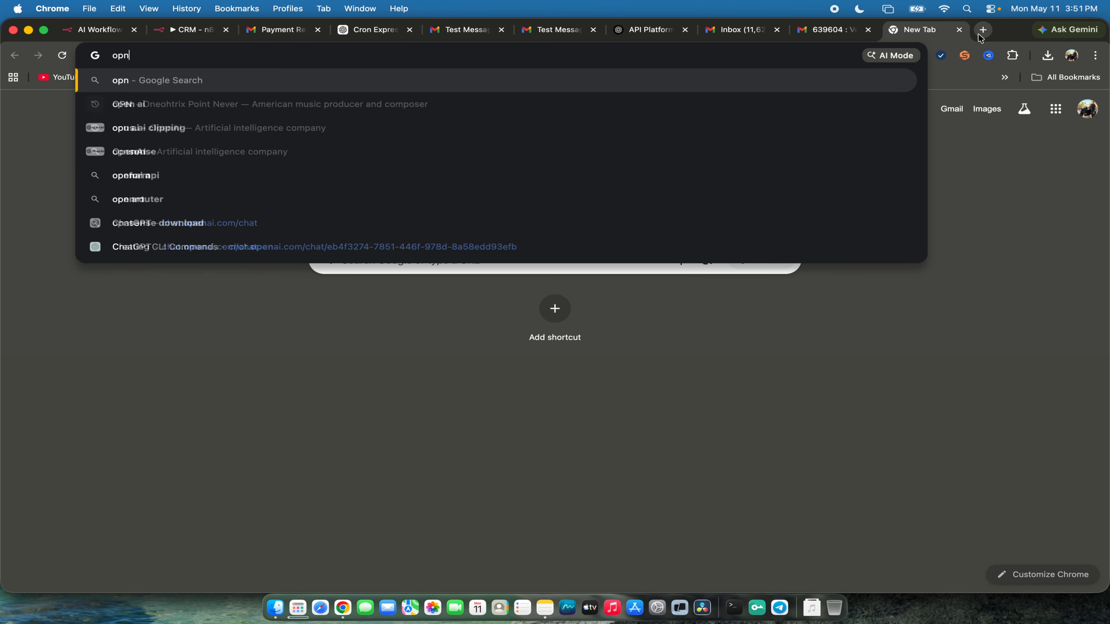
pyautogui.press('BackSpace')
pyautogui.write('en ai')
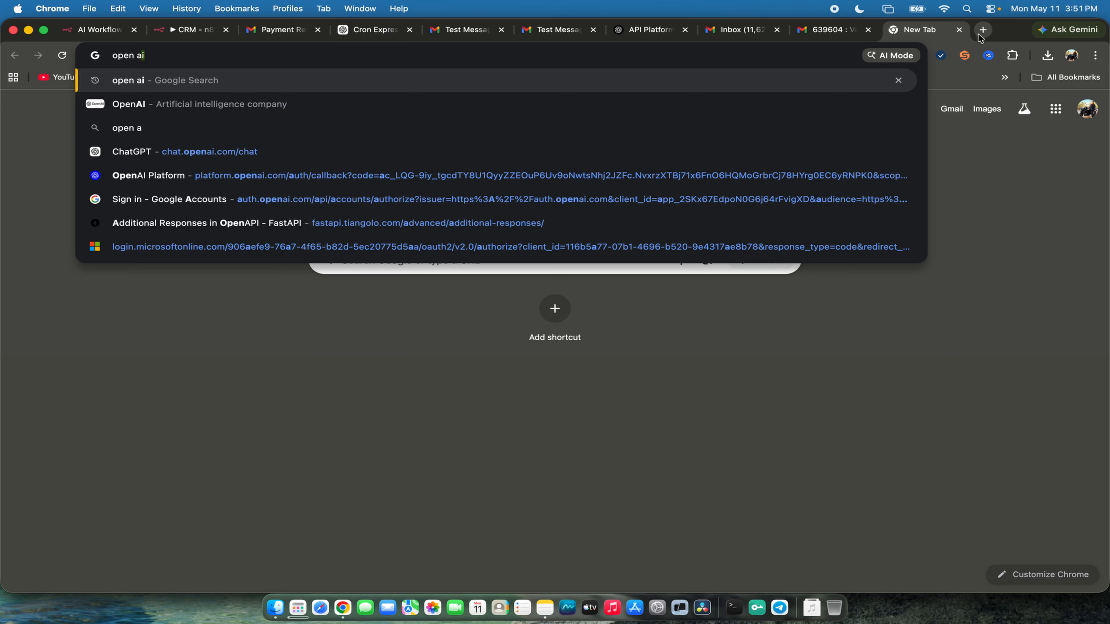
pyautogui.press('Return')
pyautogui.click(217, 222)
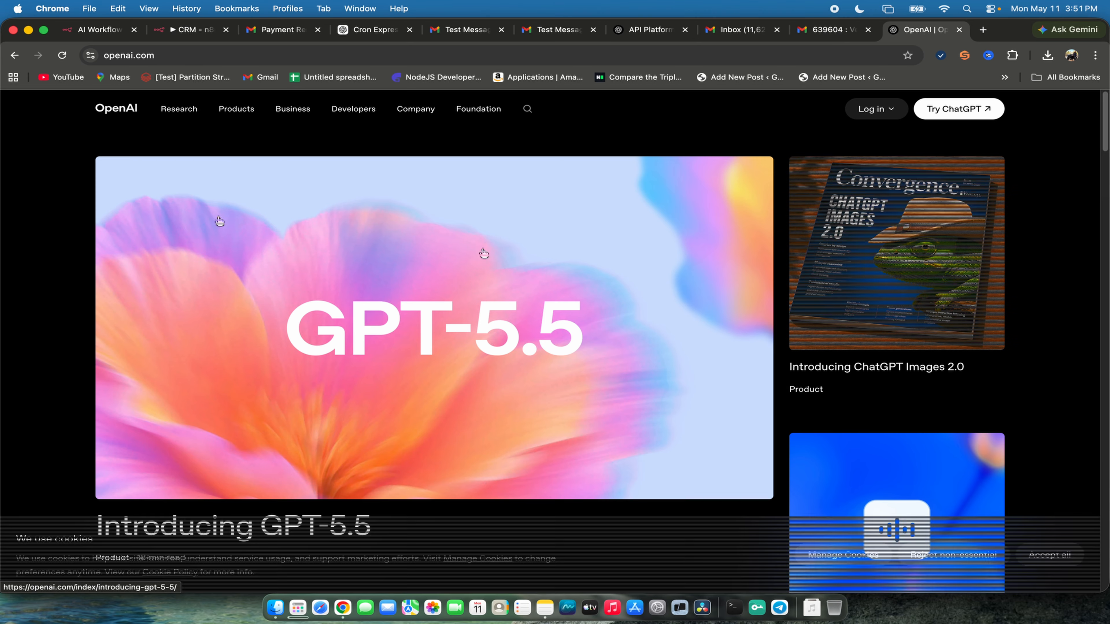
pyautogui.click(857, 115)
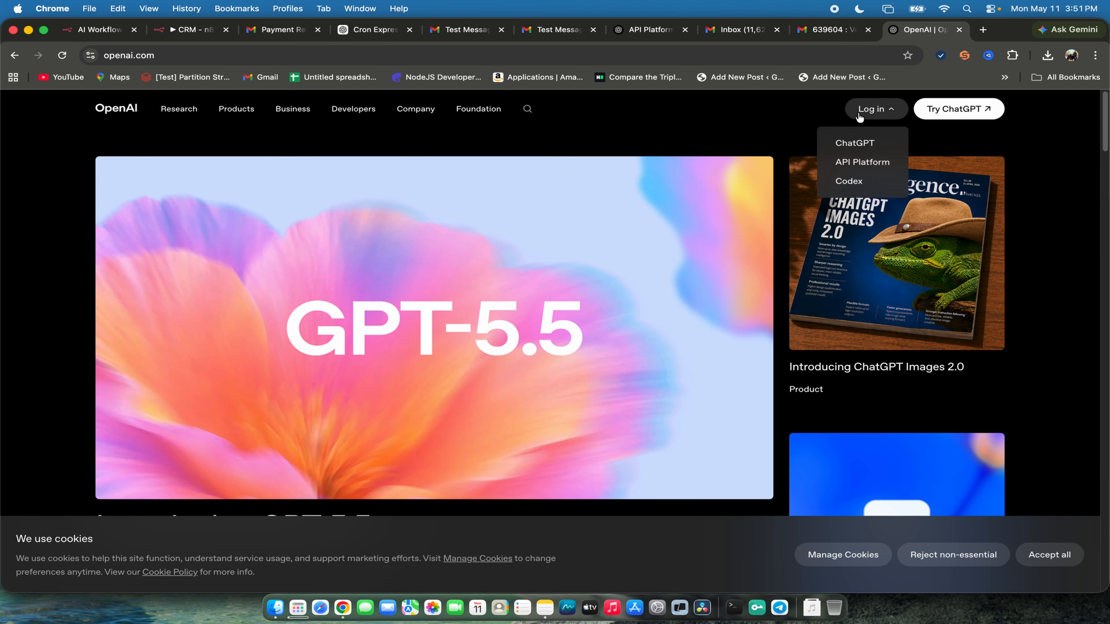
pyautogui.click(860, 164)
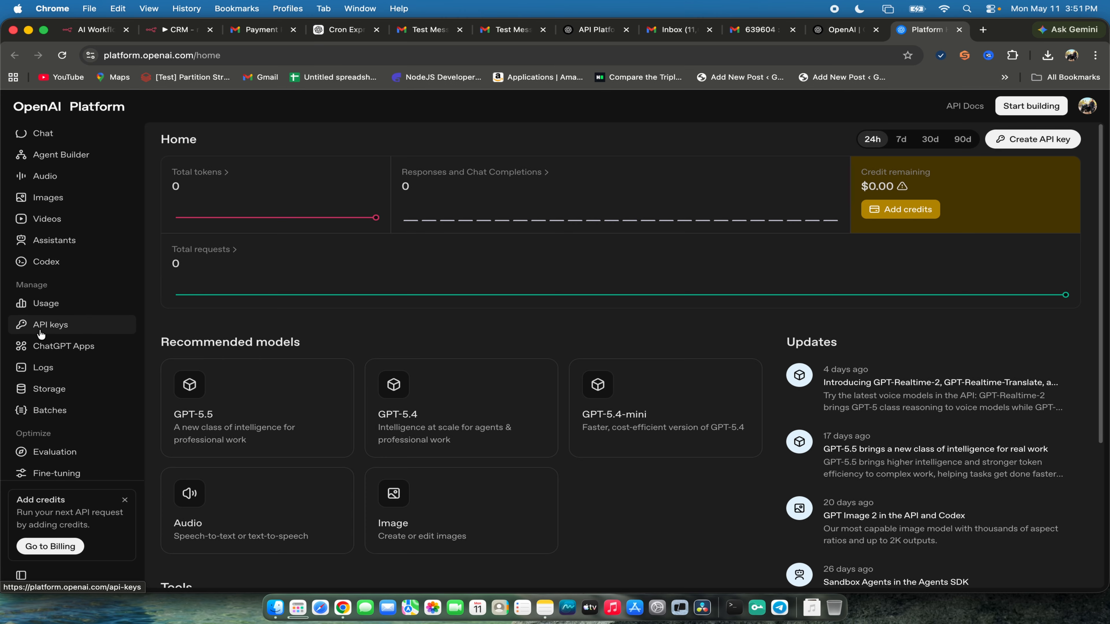
# - Create a secret API key named N8NTestingKey in the Default project with All permissions, and copy it
pyautogui.click(50, 325)
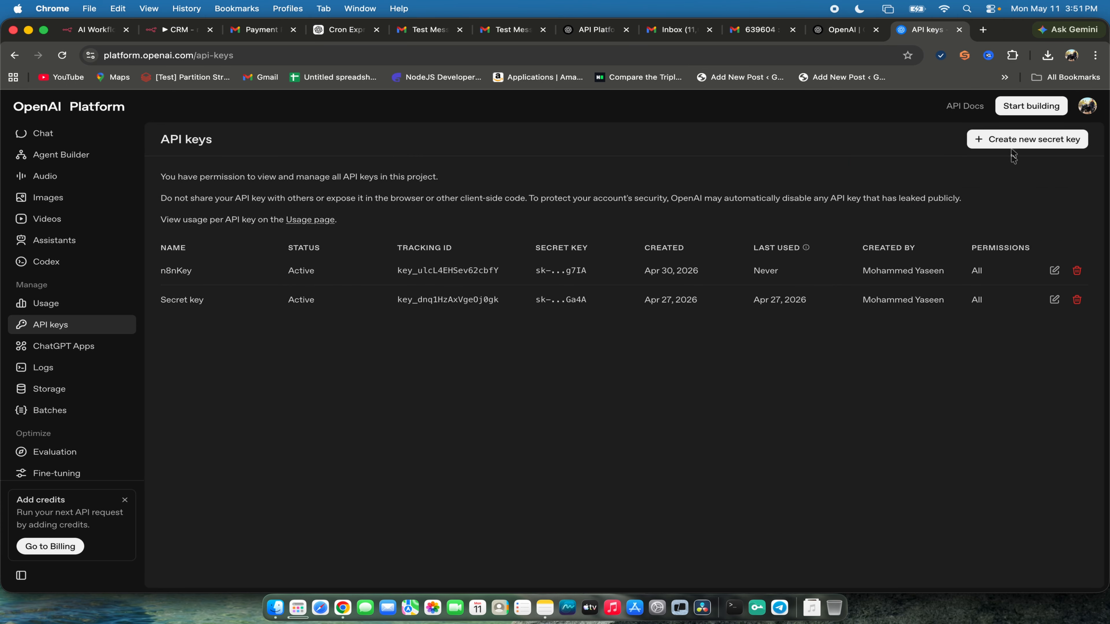
pyautogui.click(1028, 139)
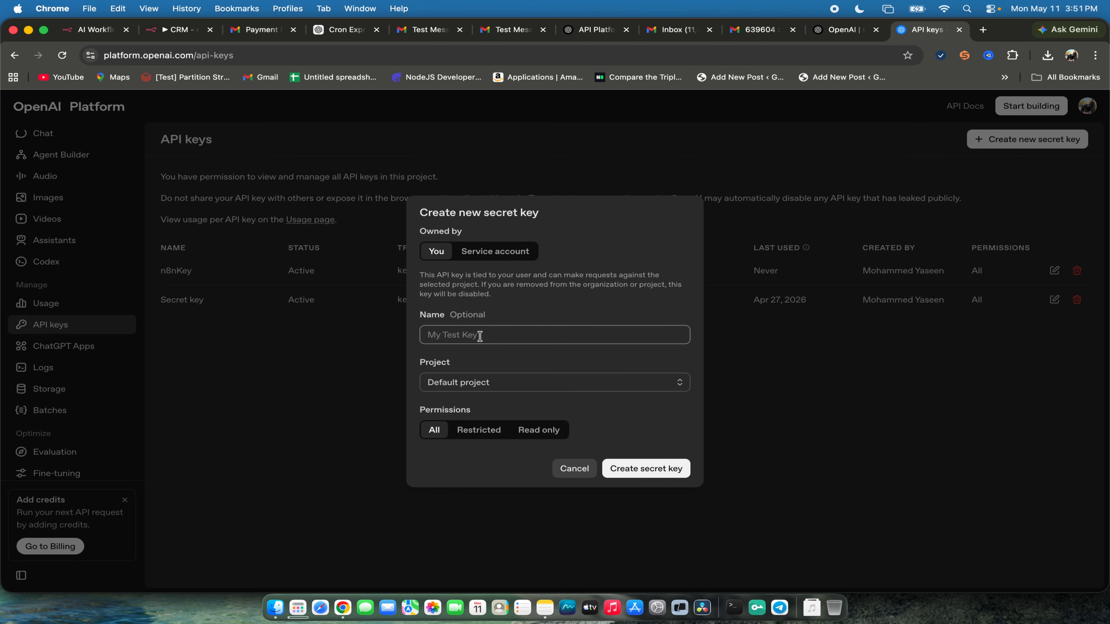
pyautogui.write('N8NTestingKey')
pyautogui.click(675, 476)
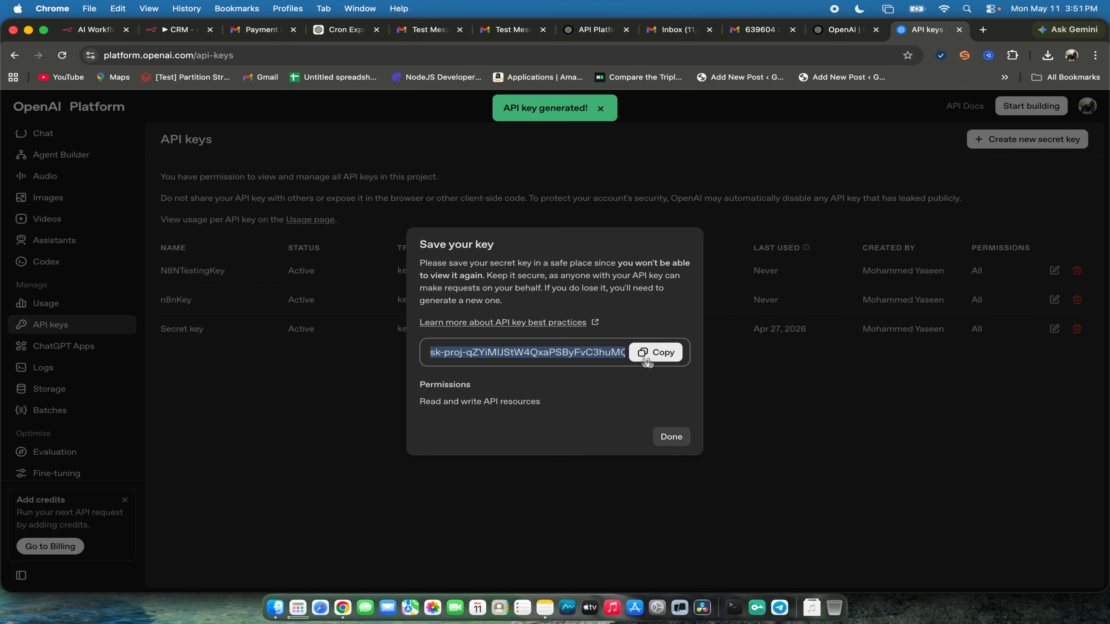
pyautogui.click(655, 352)
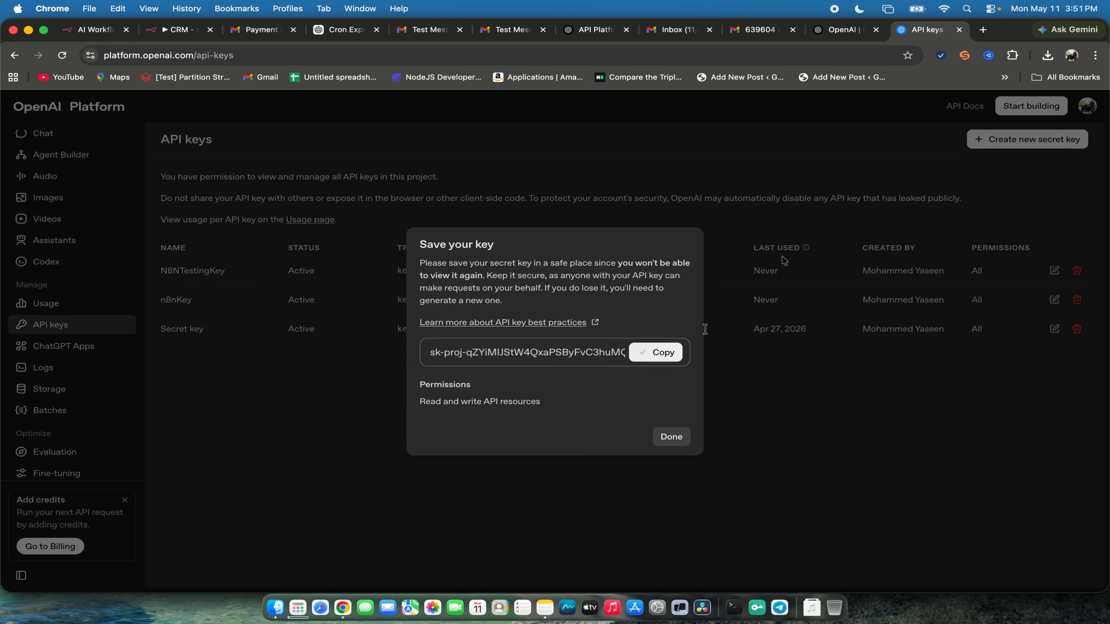
# - Switch to Notes, paste the copied API key into a note and select it, and return to Chrome
pyautogui.press('super+Tab')
pyautogui.press('super+v')
pyautogui.press('super+a')
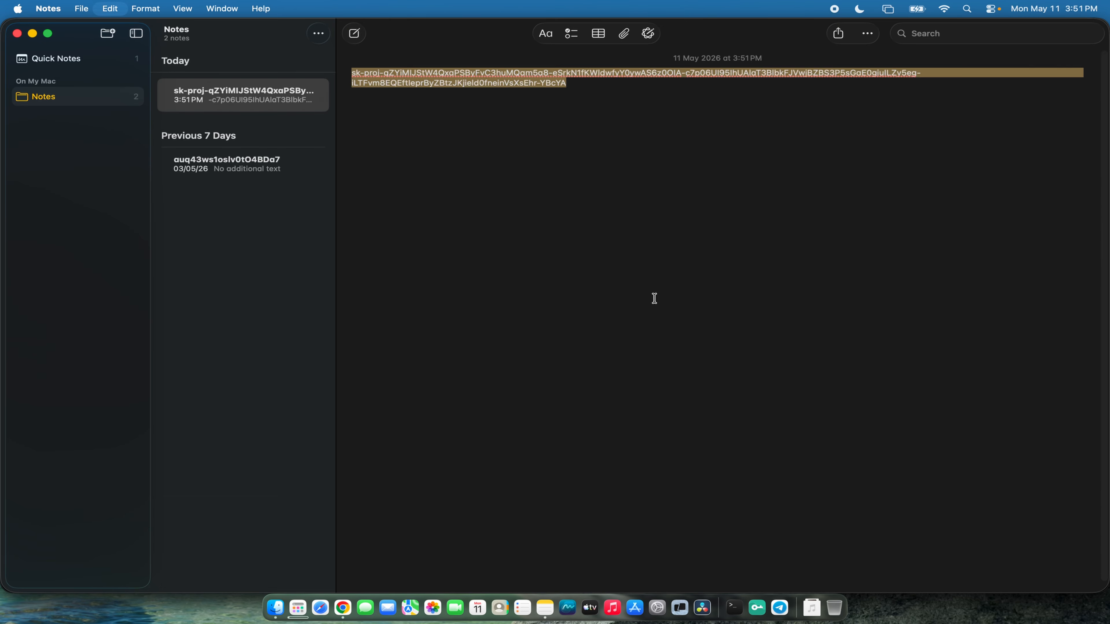
pyautogui.press('super+Tab')
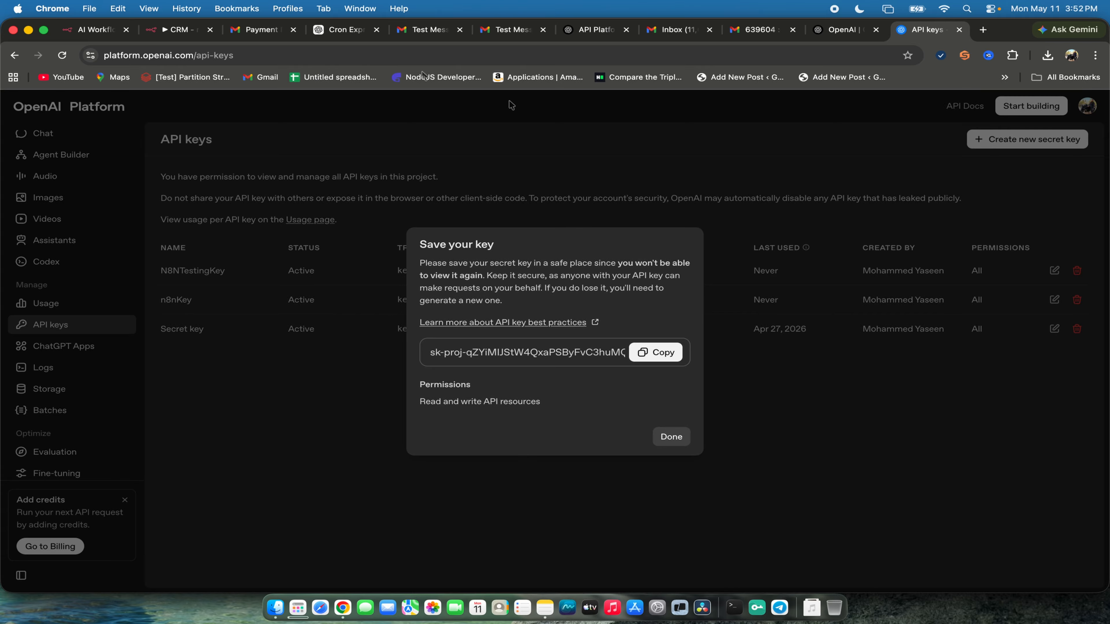
# - Paste the API key into n8n's OpenAI account credential, close the form, dismiss the password-saving prompt and return to the canvas
pyautogui.click(184, 29)
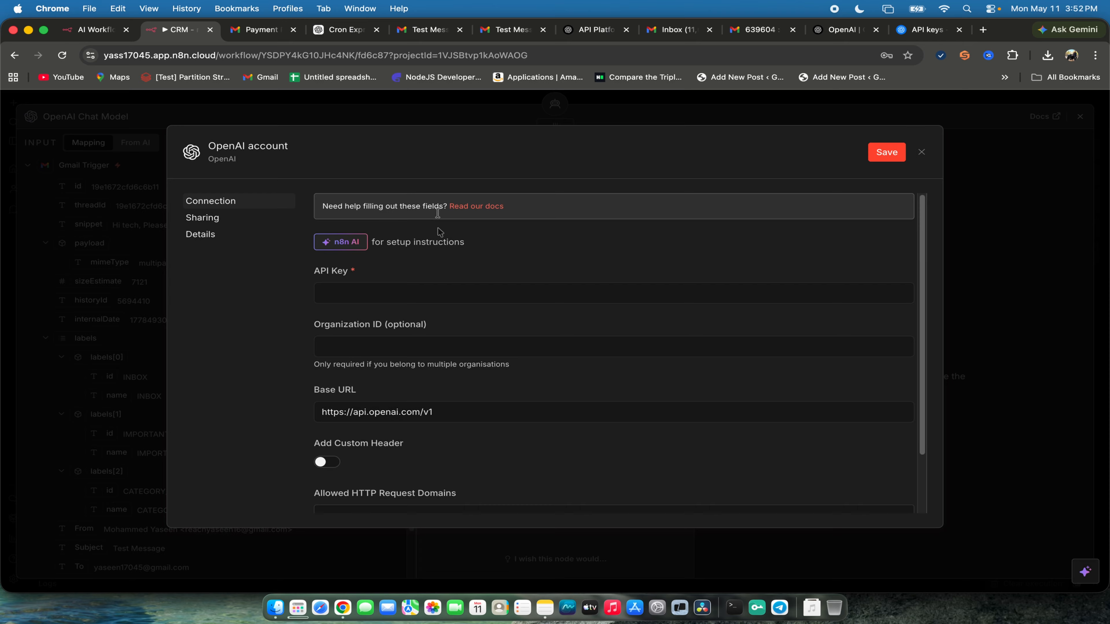
pyautogui.click(401, 298)
pyautogui.press('super+v')
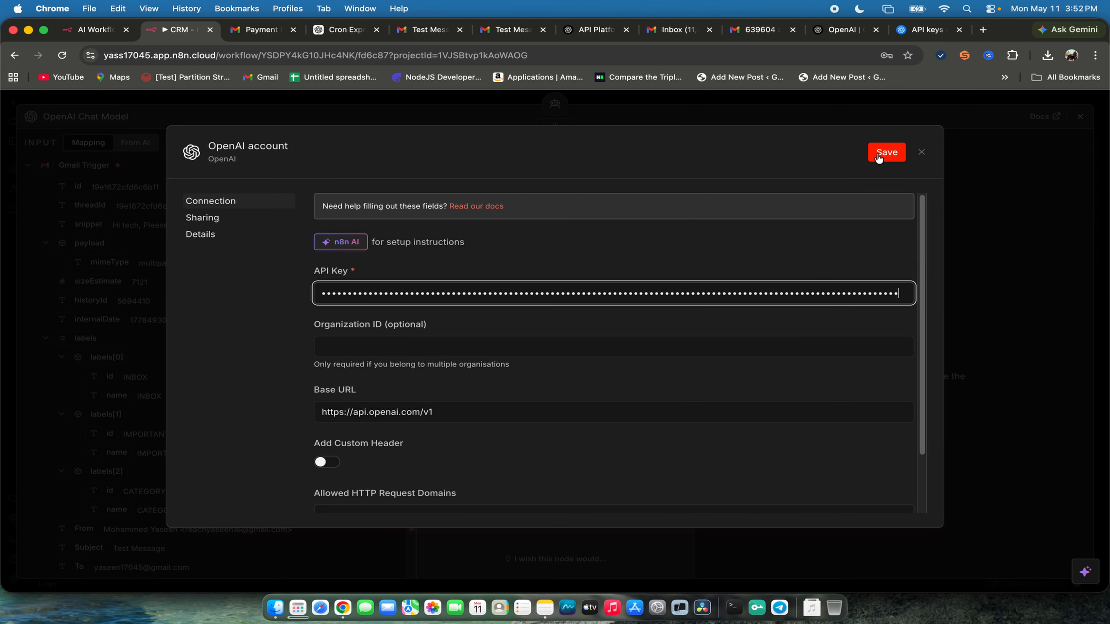
pyautogui.click(919, 152)
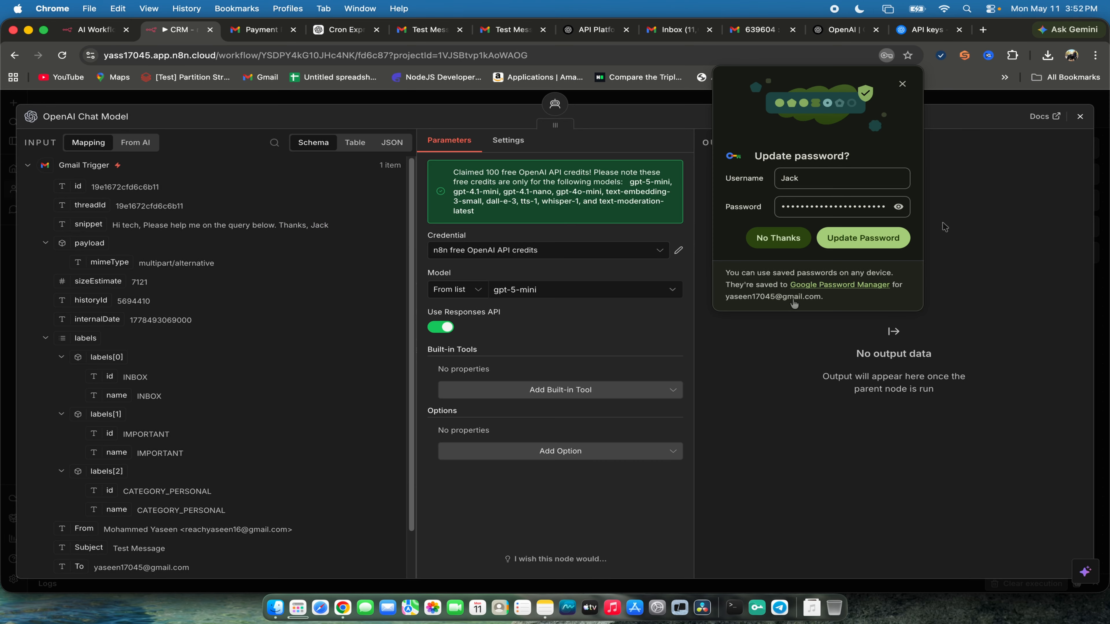
pyautogui.click(902, 83)
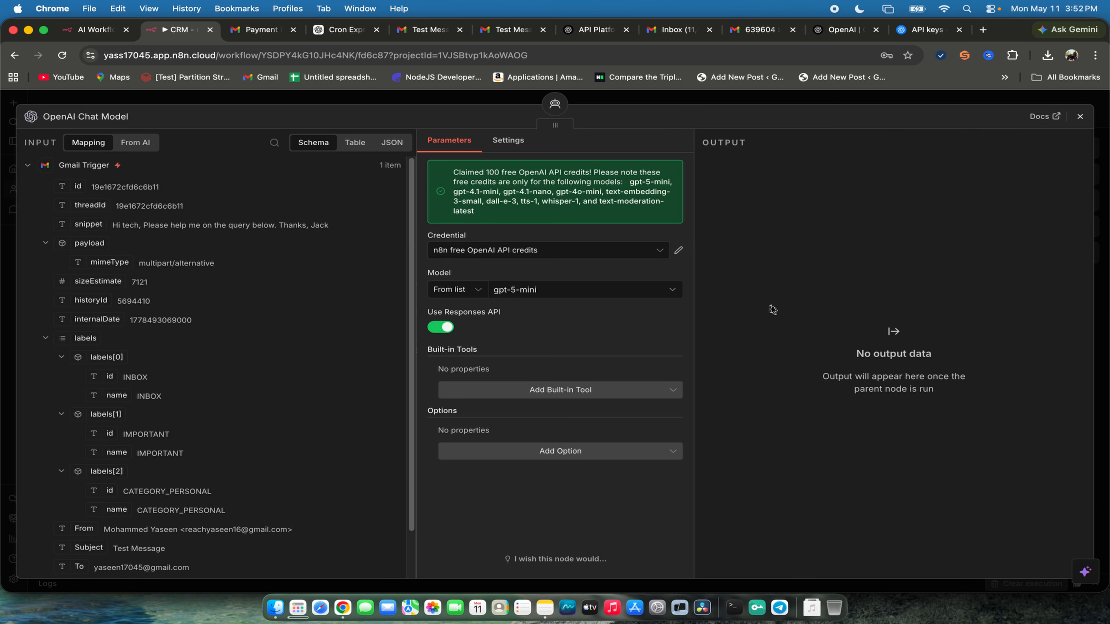
pyautogui.press('Escape')
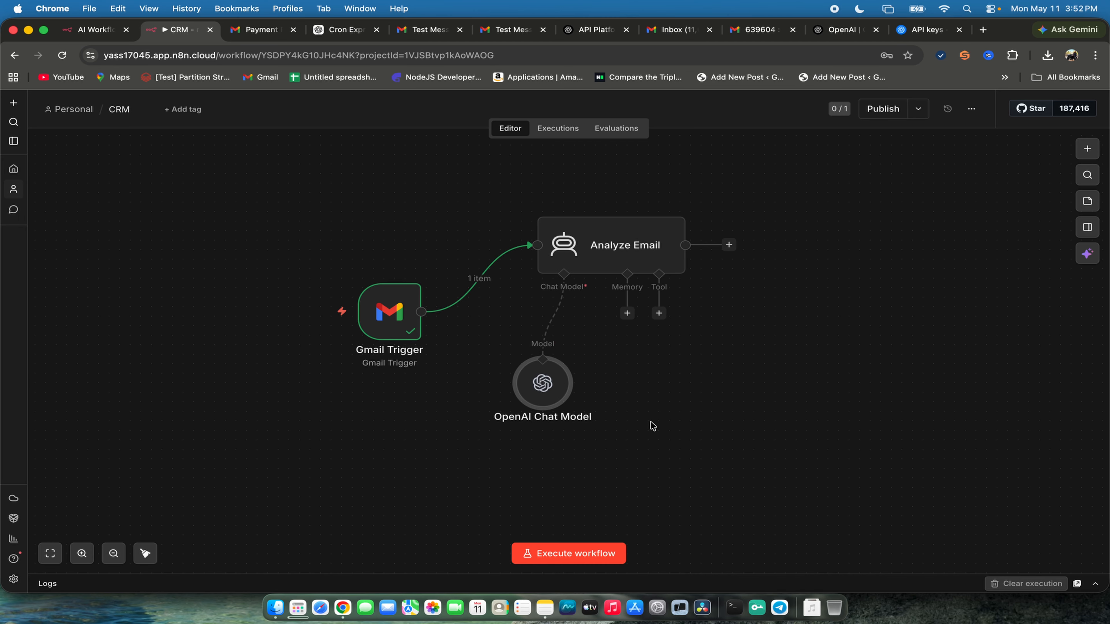
# - Rename the OpenAI Chat Model node to OpenAI Model and return to the canvas
pyautogui.doubleClick(557, 403)
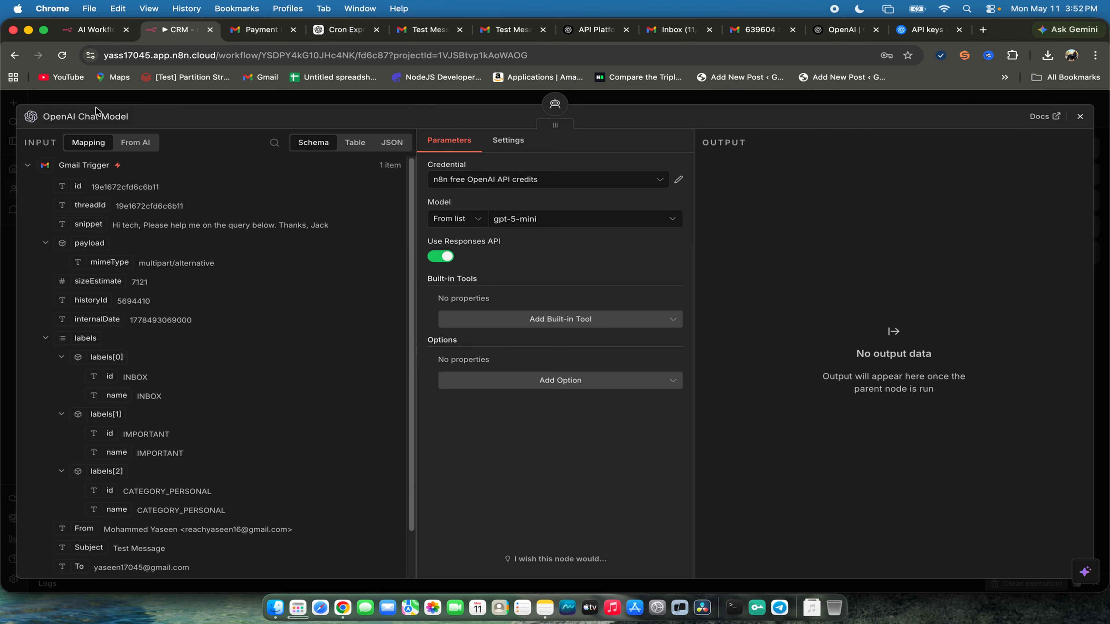
pyautogui.click(126, 118)
pyautogui.press('Right')
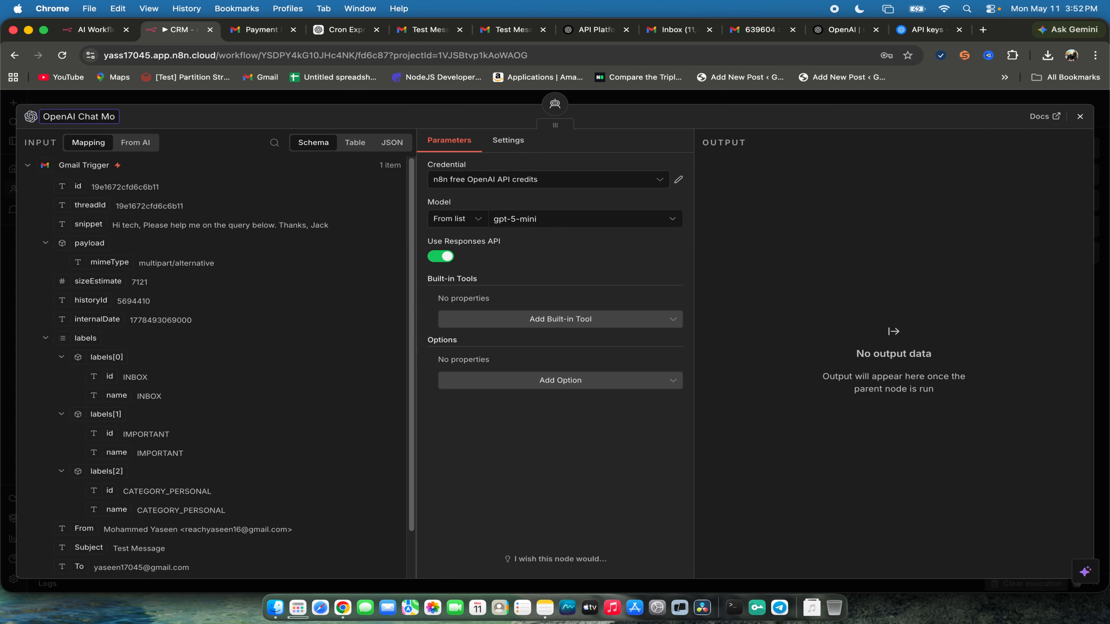
pyautogui.press('BackSpace')
pyautogui.press('BackSpace')
pyautogui.press('BackSpace')
pyautogui.press('Return')
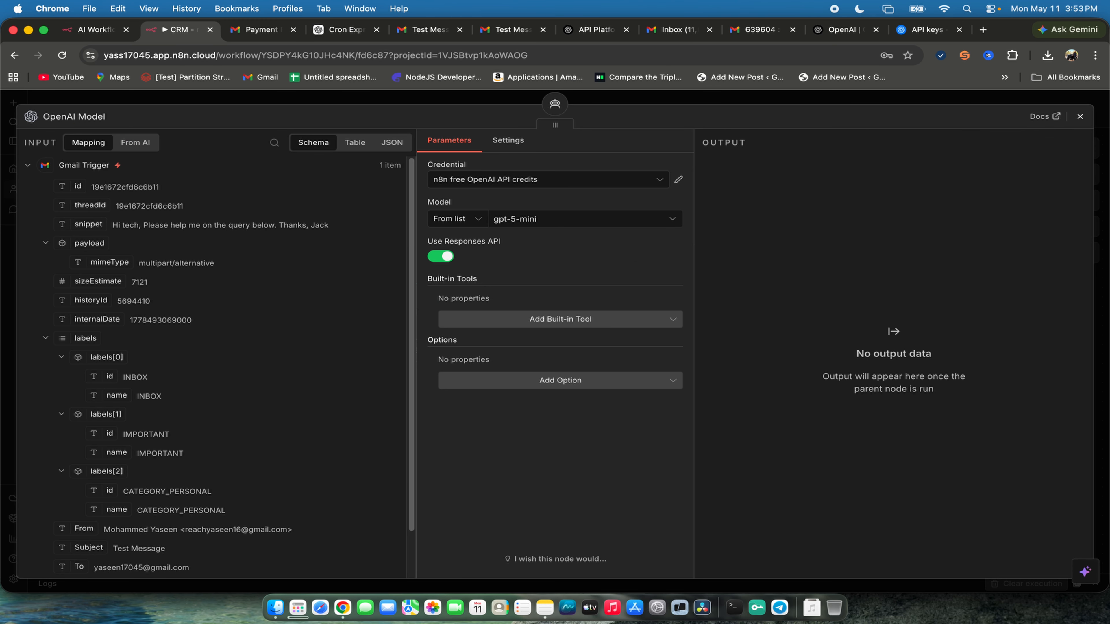
pyautogui.press('Escape')
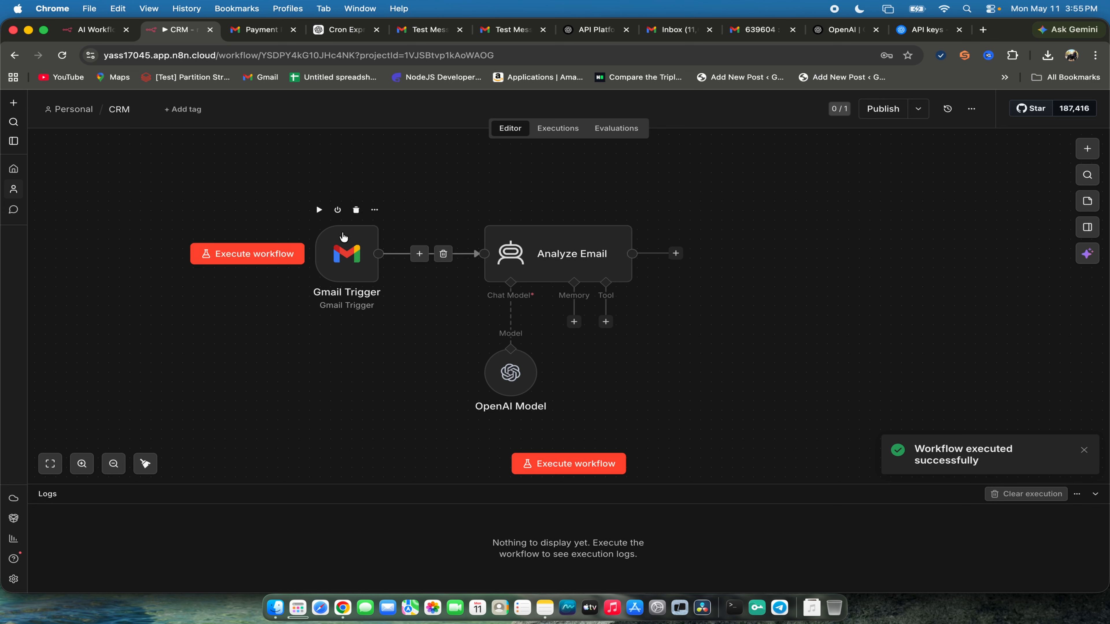
# - Execute the Gmail Trigger and the Analyze Email step, and enlarge the execution logs area
pyautogui.click(318, 211)
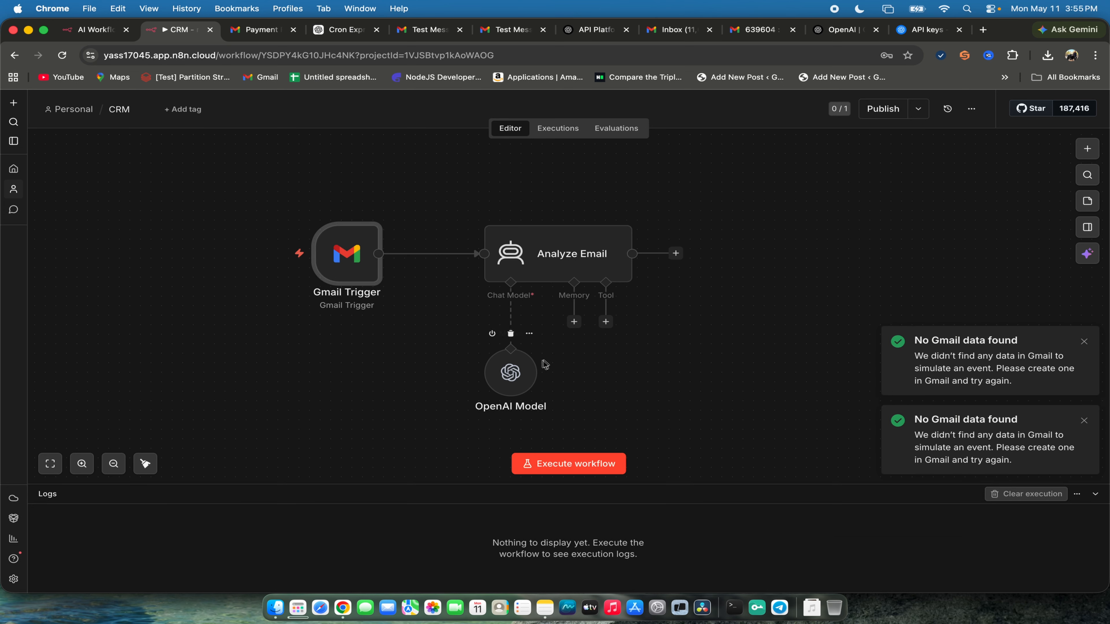
pyautogui.click(530, 209)
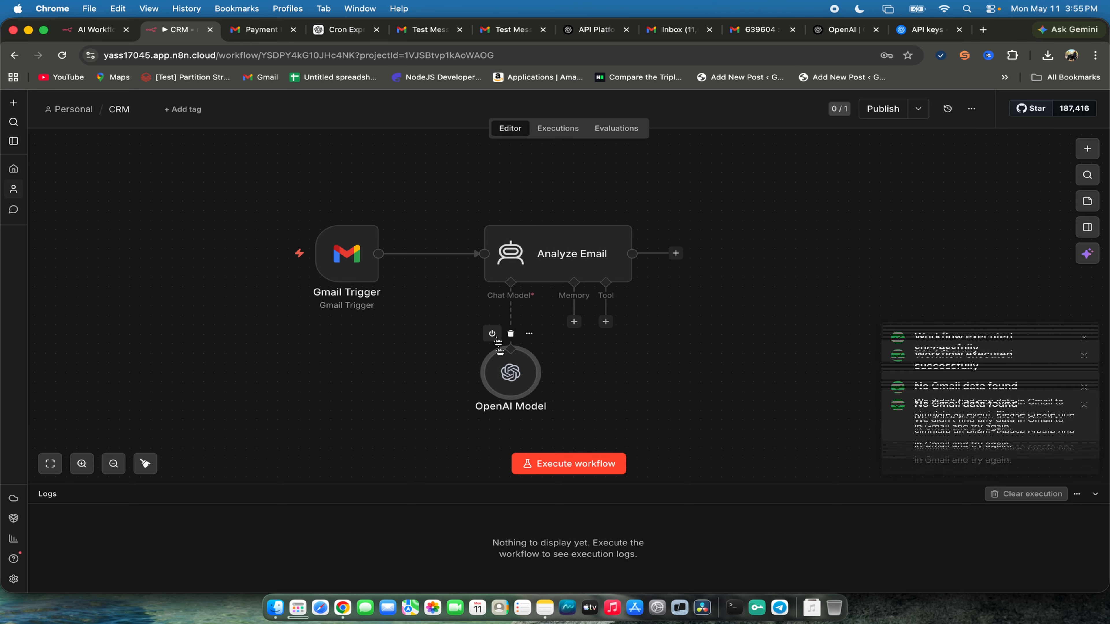
pyautogui.moveTo(670, 484); pyautogui.dragTo(678, 373)
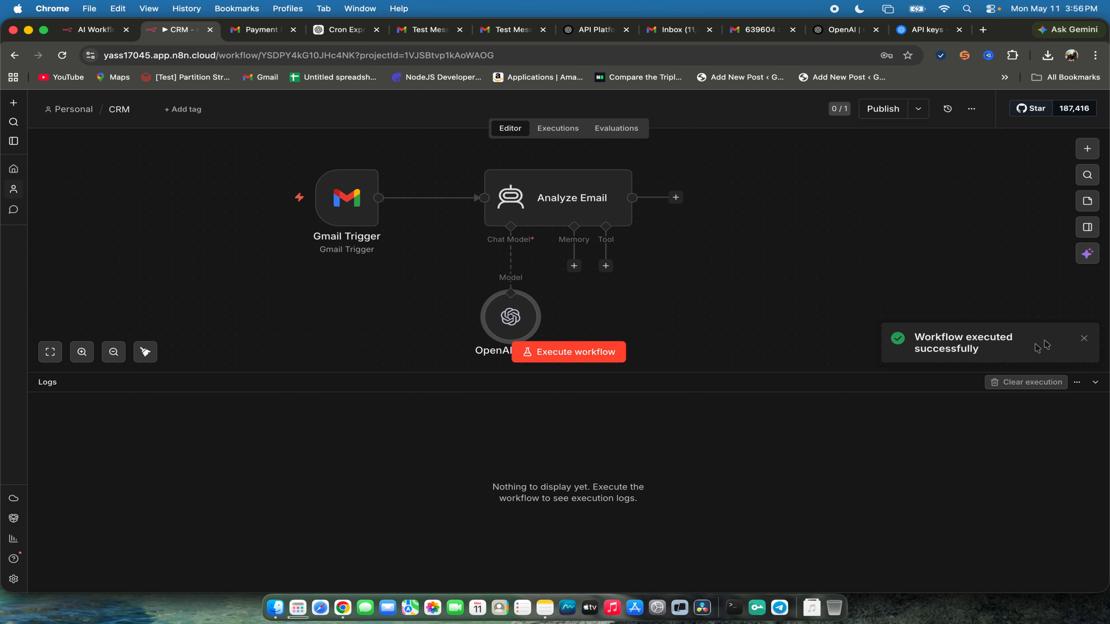
# - Add an AI Agent node after Analyze Email and set its prompt source to Define below
pyautogui.click(1084, 339)
pyautogui.moveTo(789, 373); pyautogui.dragTo(778, 393)
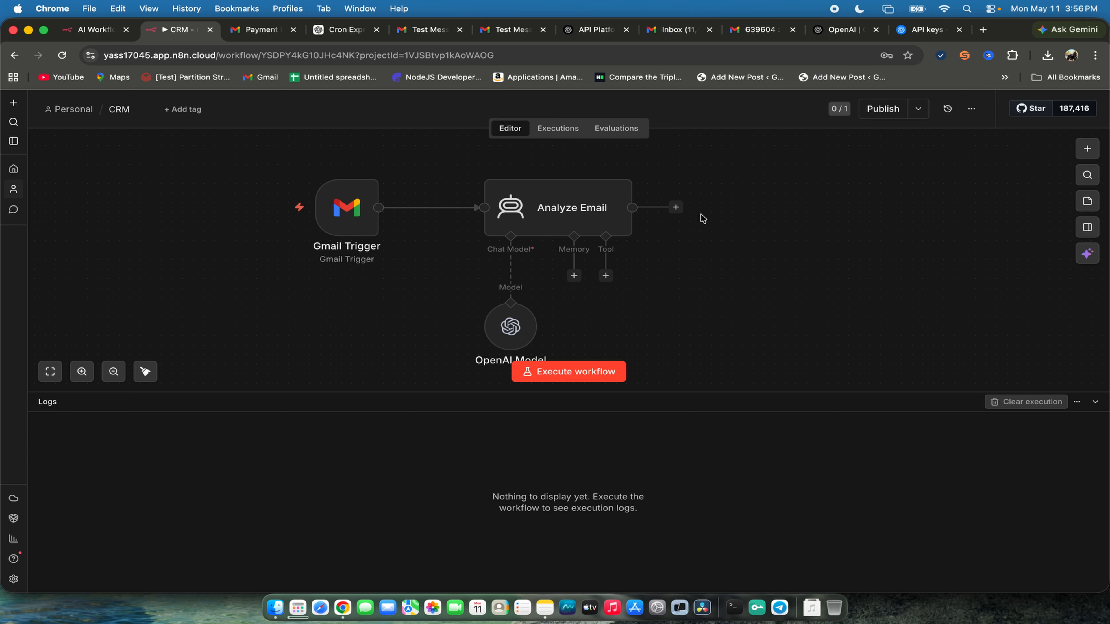
pyautogui.click(676, 207)
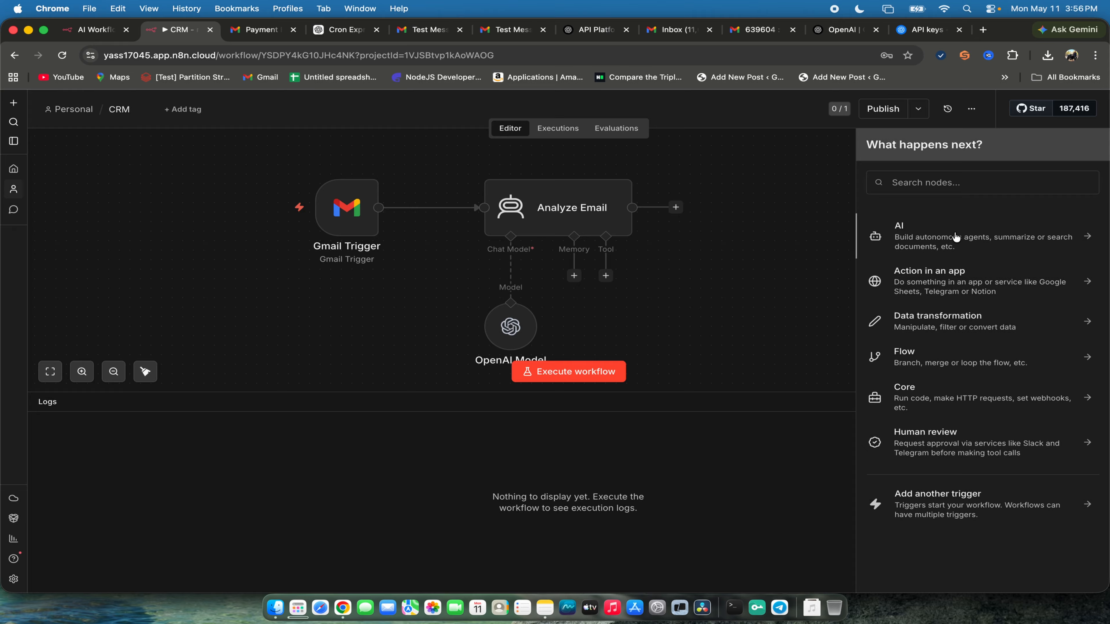
pyautogui.click(955, 236)
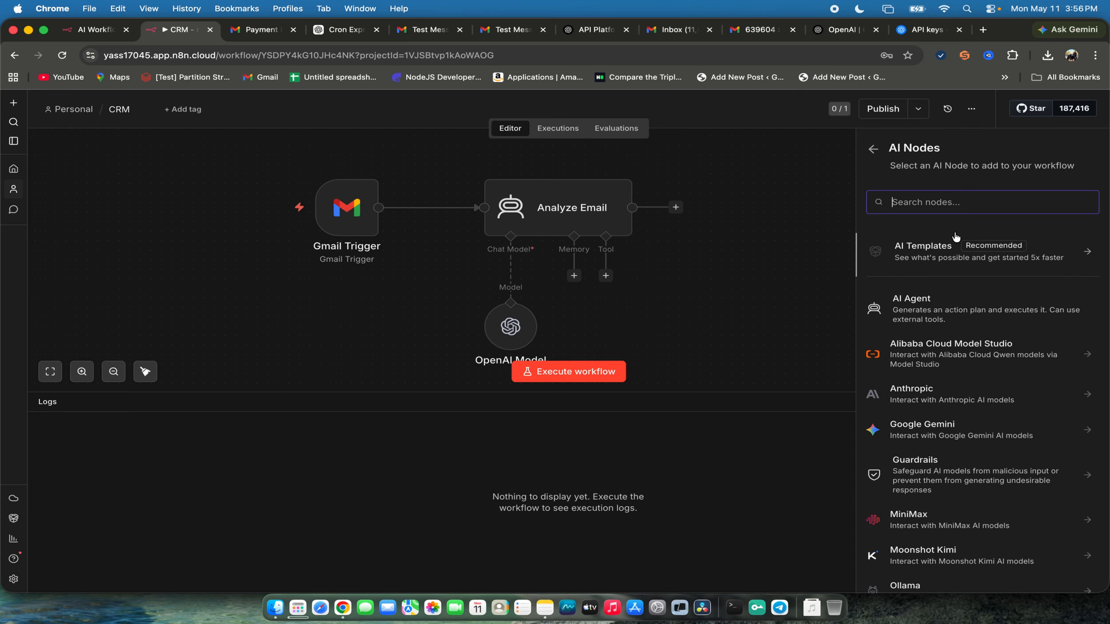
pyautogui.click(919, 308)
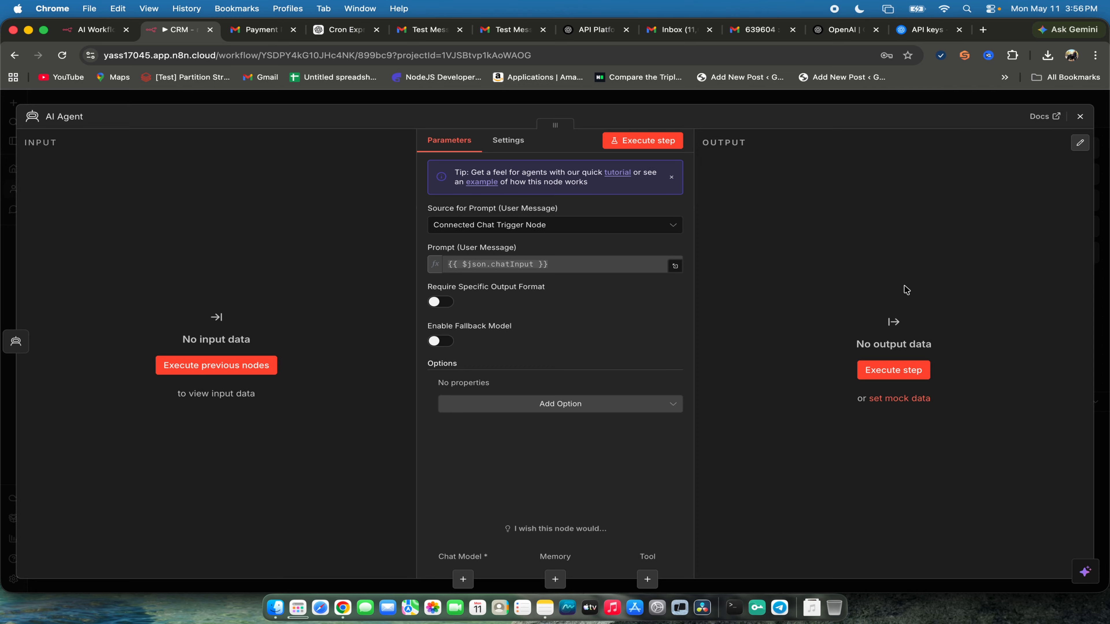
pyautogui.click(536, 224)
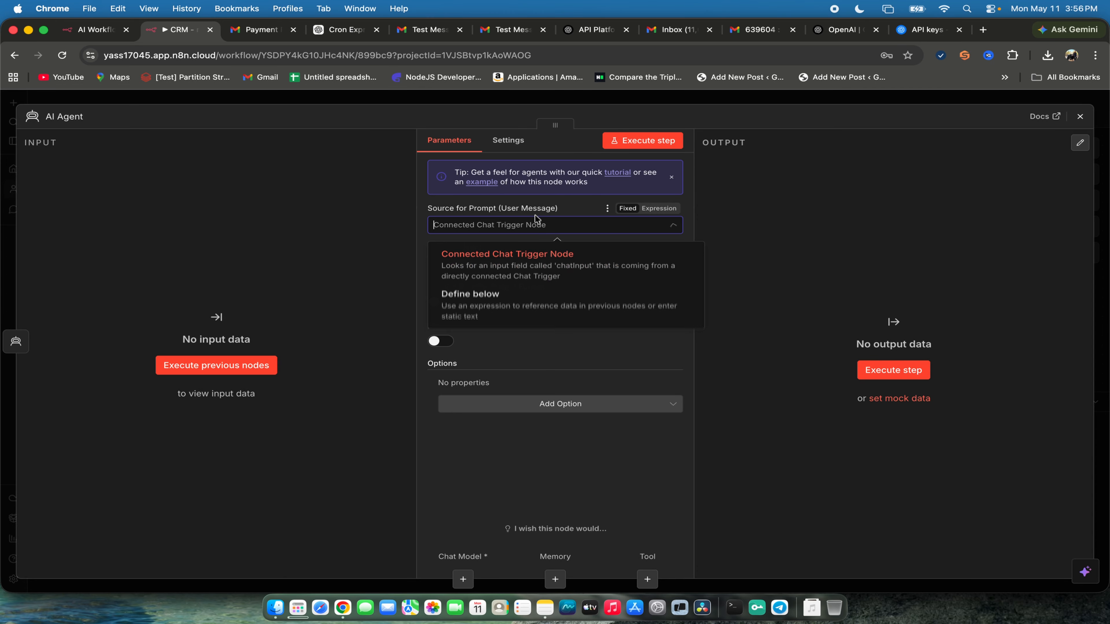
pyautogui.click(530, 304)
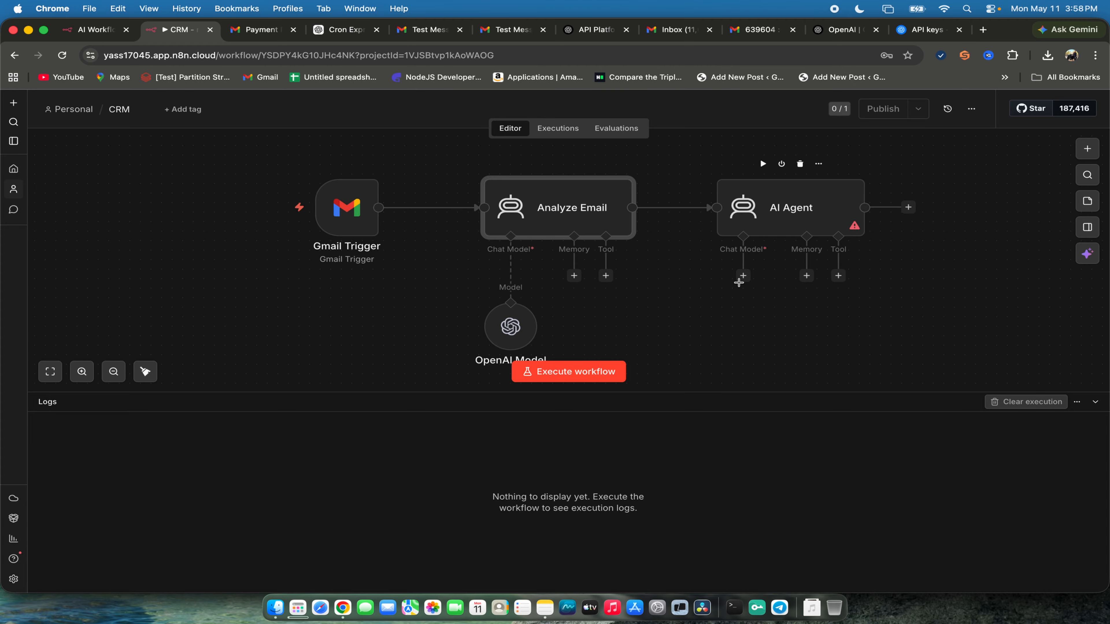
# - Attach an OpenAI Chat Model to the AI Agent node, try executing the previous nodes and return to the canvas
pyautogui.click(743, 276)
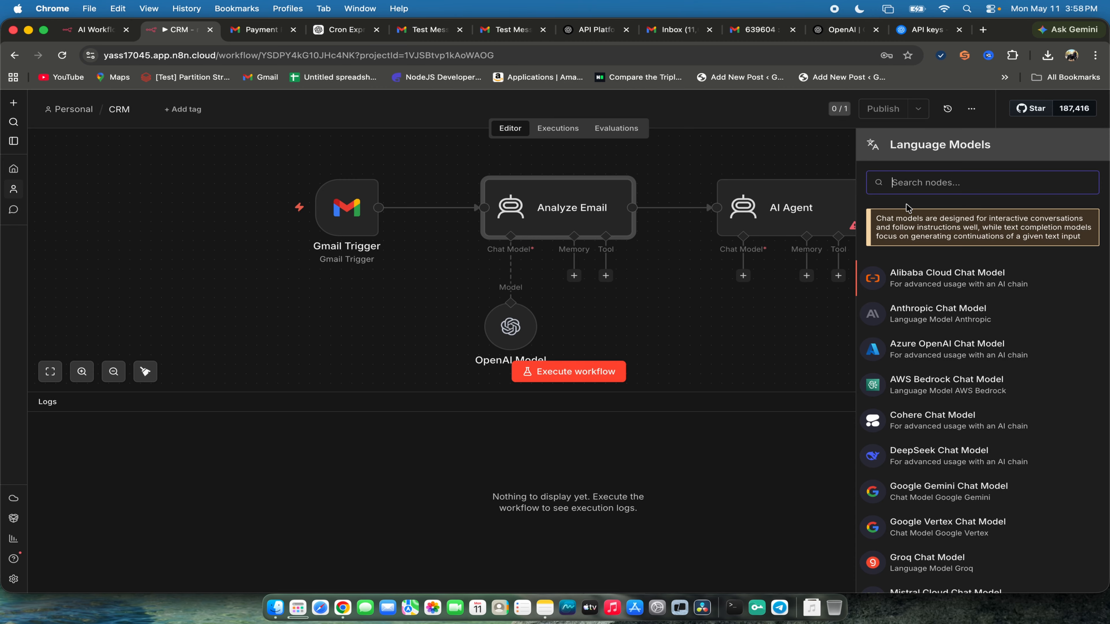
pyautogui.write('Open')
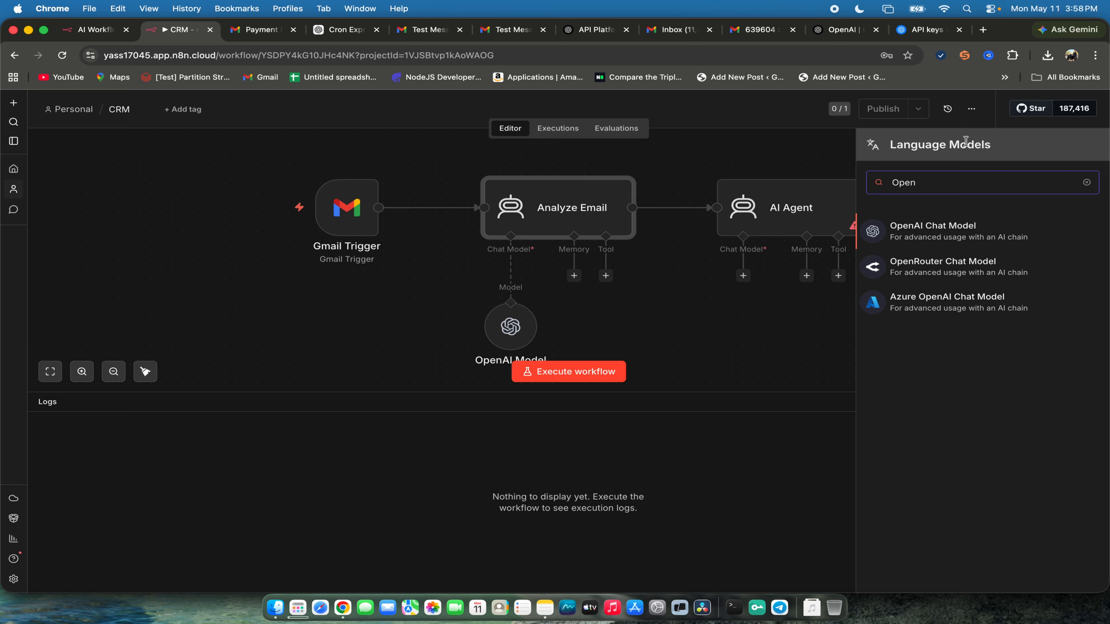
pyautogui.click(967, 227)
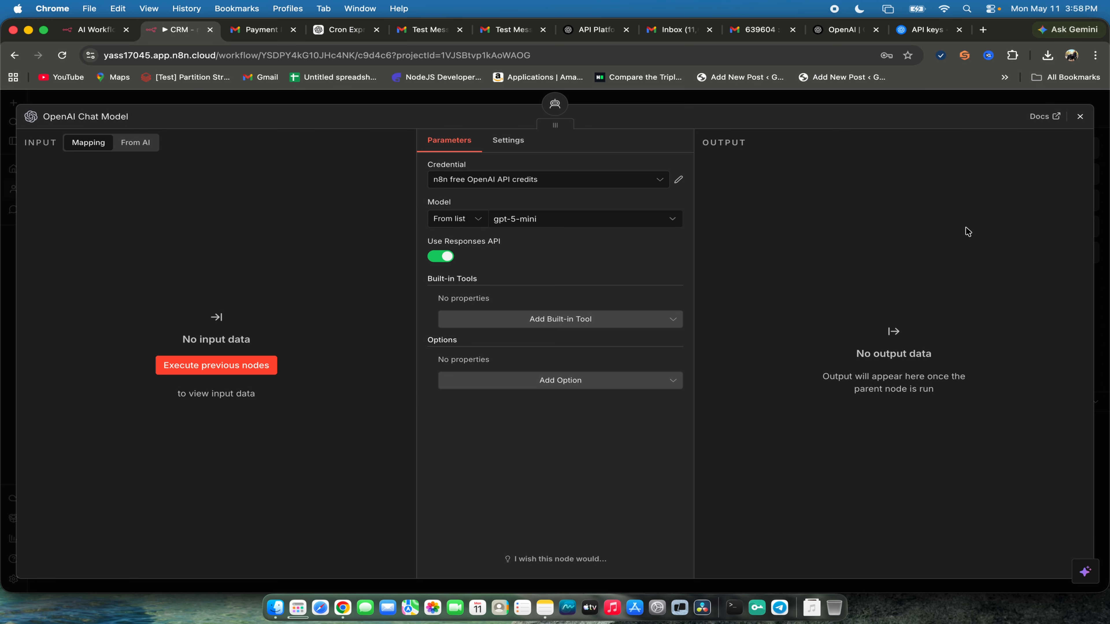
pyautogui.click(177, 369)
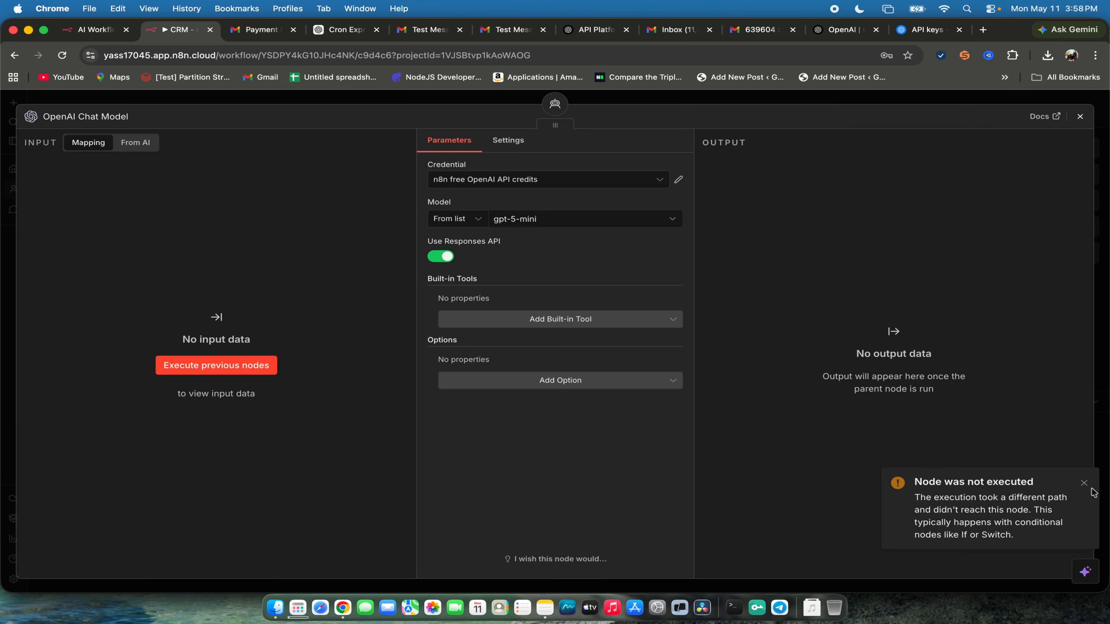
pyautogui.click(1087, 486)
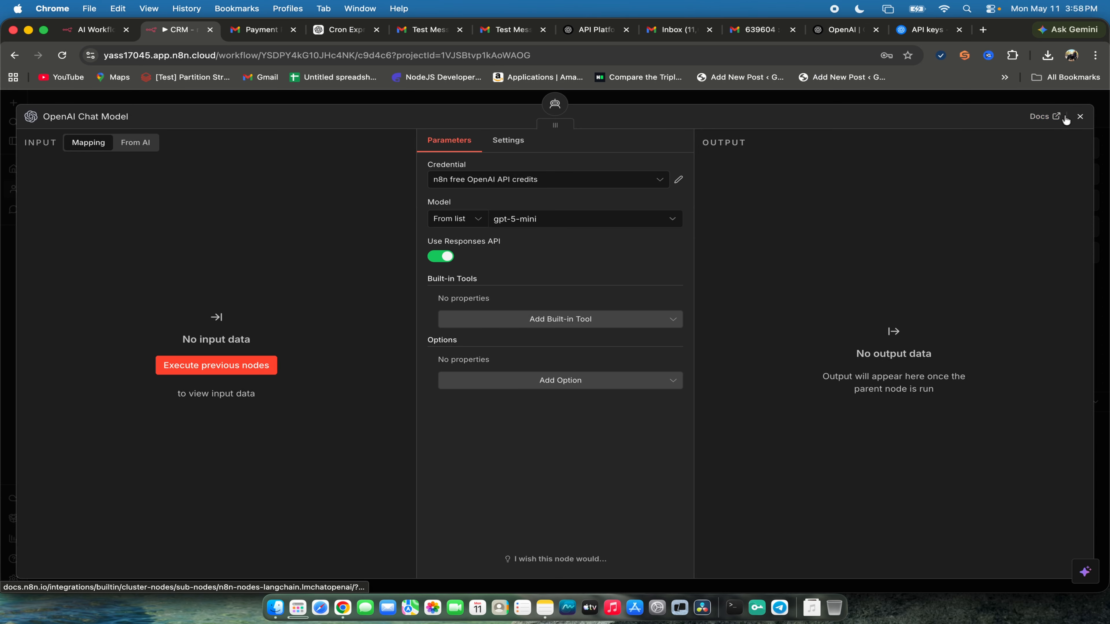
pyautogui.click(1082, 117)
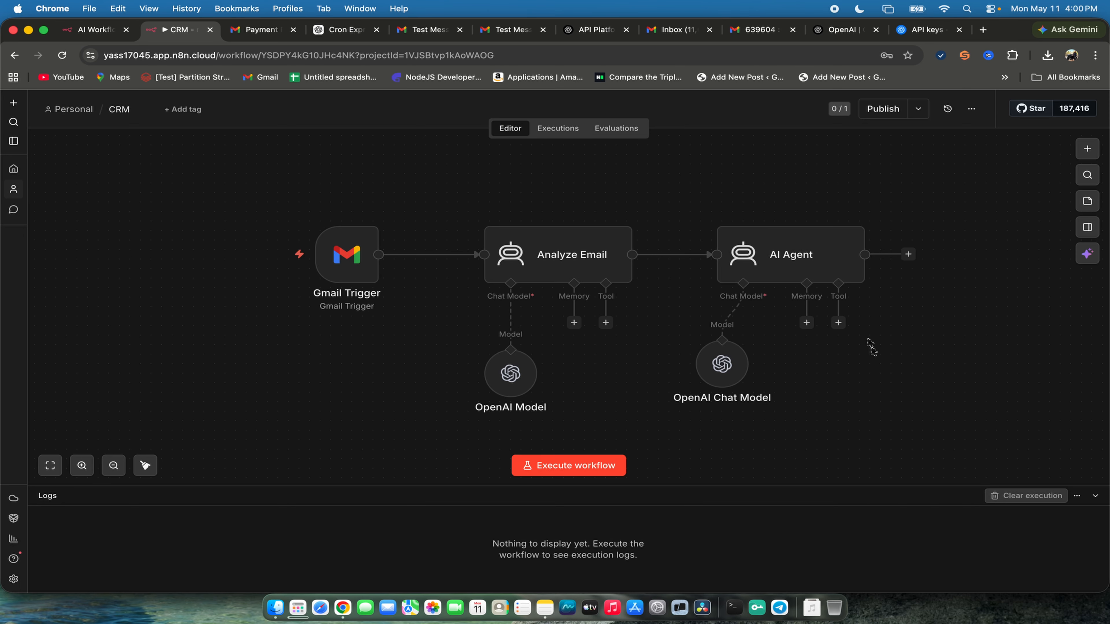
# - Align the OpenAI Chat Model node beneath the AI Agent, try executing the agent step and dismiss the notification
pyautogui.moveTo(728, 366); pyautogui.dragTo(739, 376)
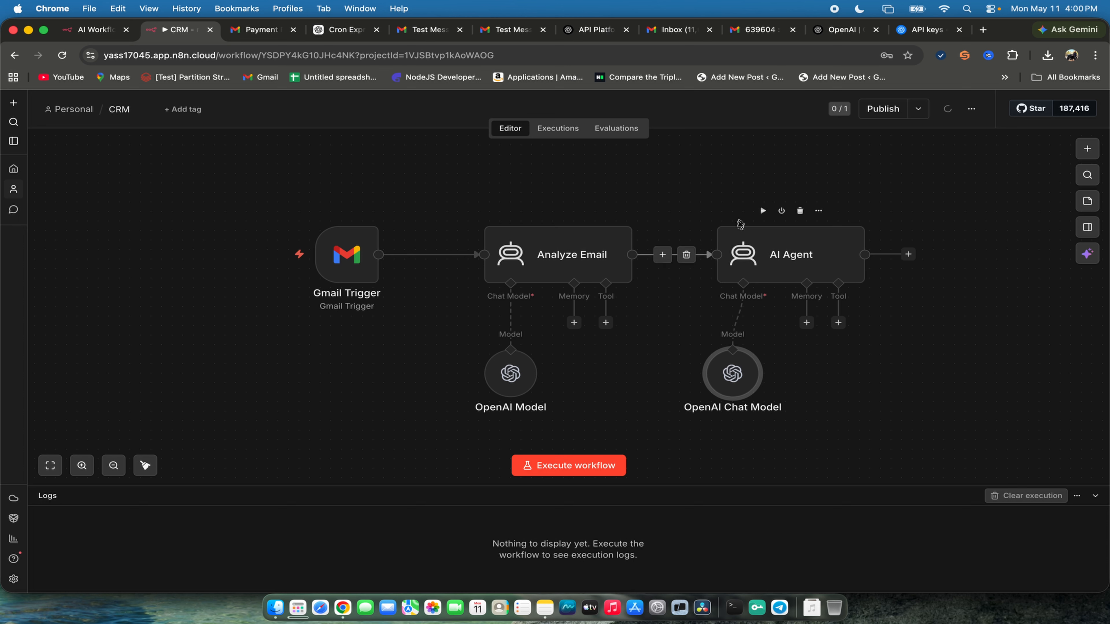
pyautogui.click(762, 210)
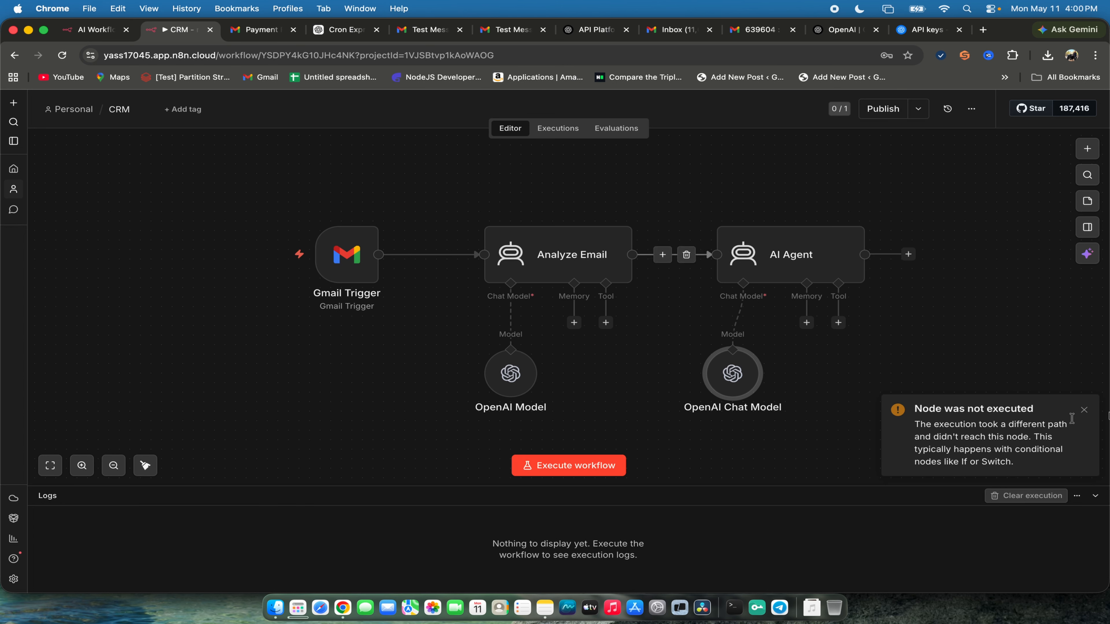
pyautogui.click(1084, 411)
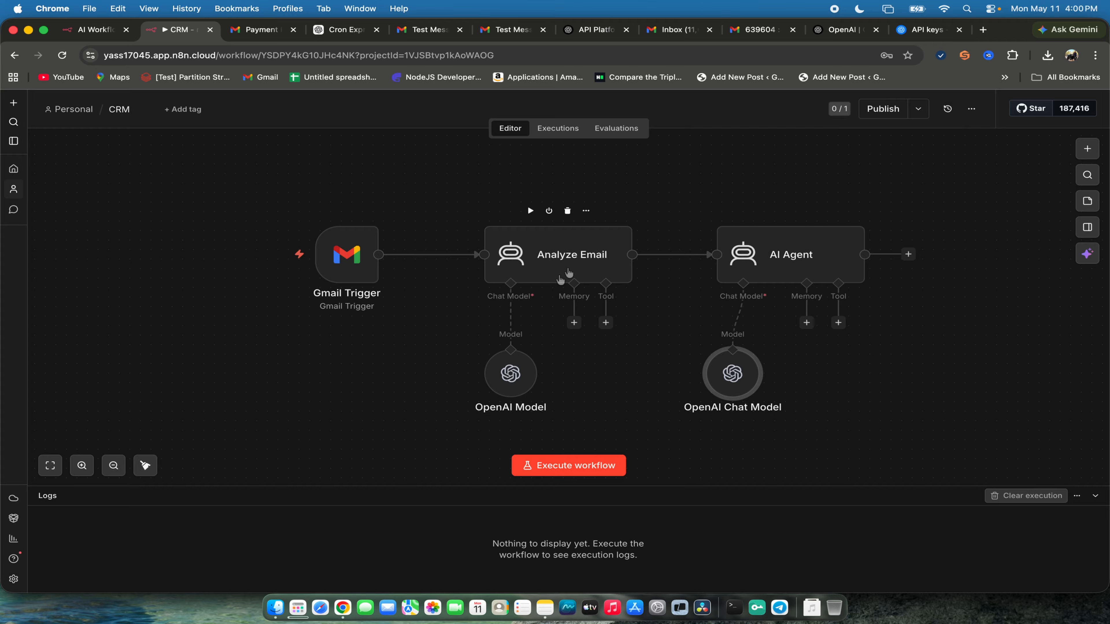
# - Find and add a Structured Output Parser node, placing it between the two OpenAI model nodes
pyautogui.click(600, 257)
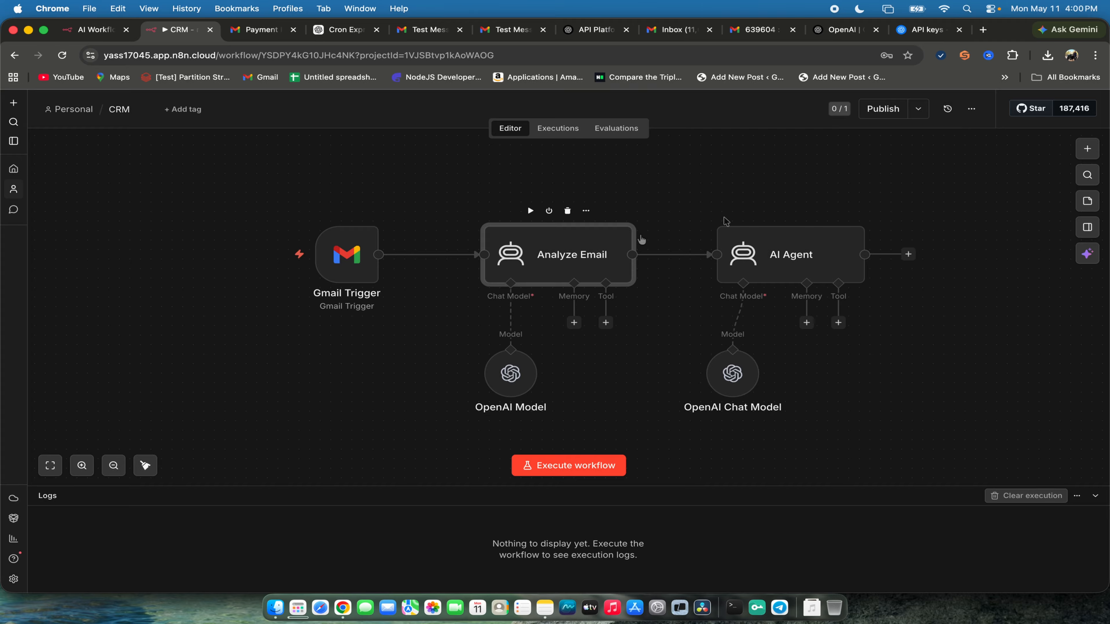
pyautogui.click(1088, 175)
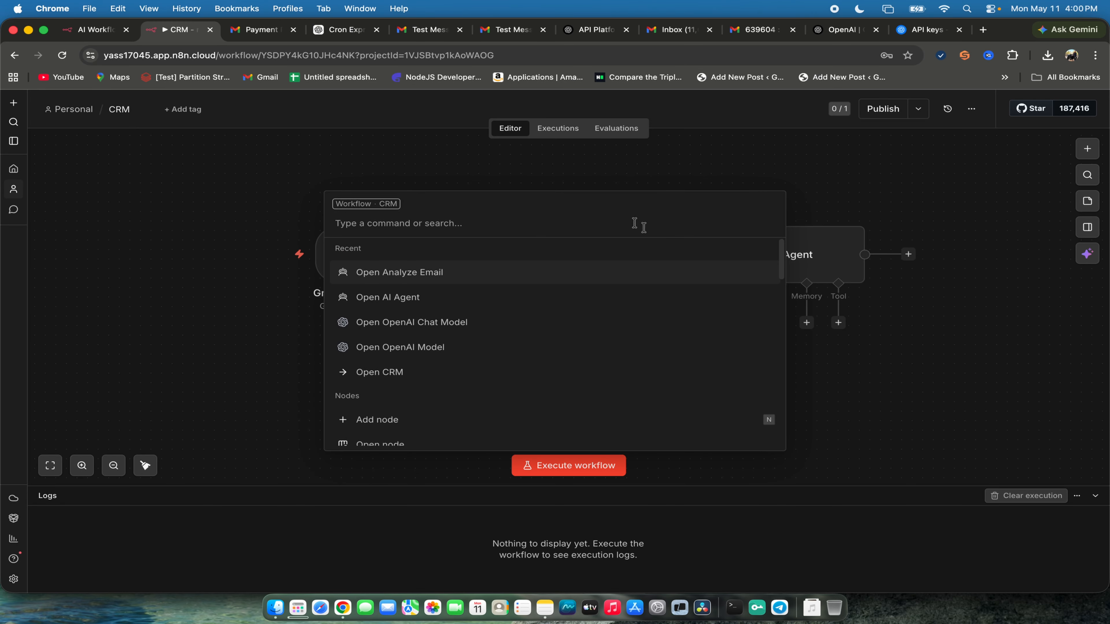
pyautogui.write('Parser')
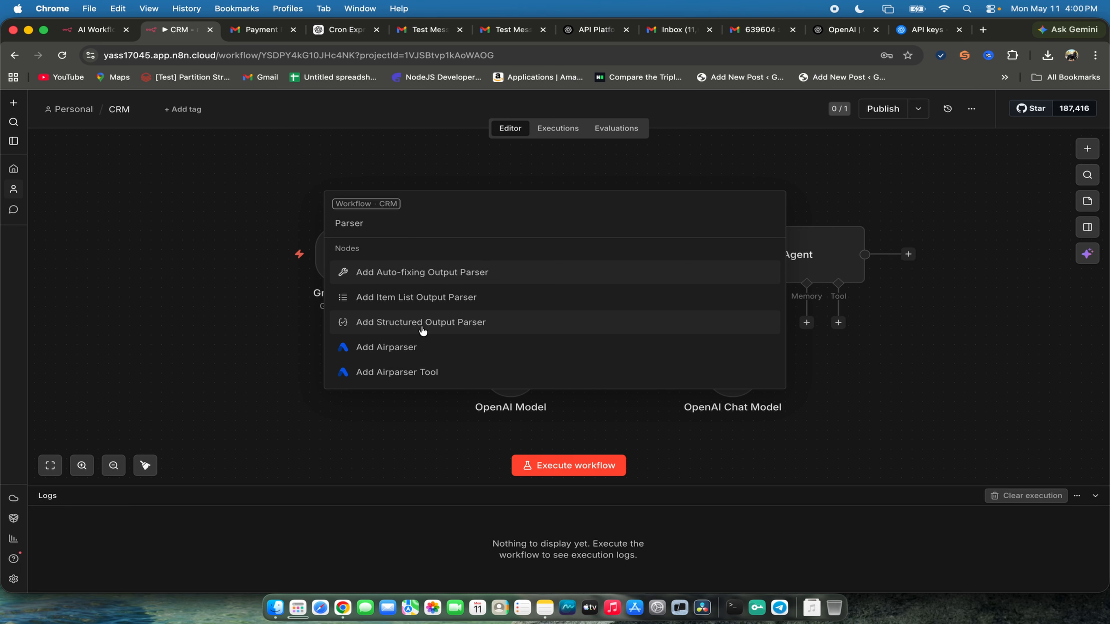
pyautogui.click(448, 322)
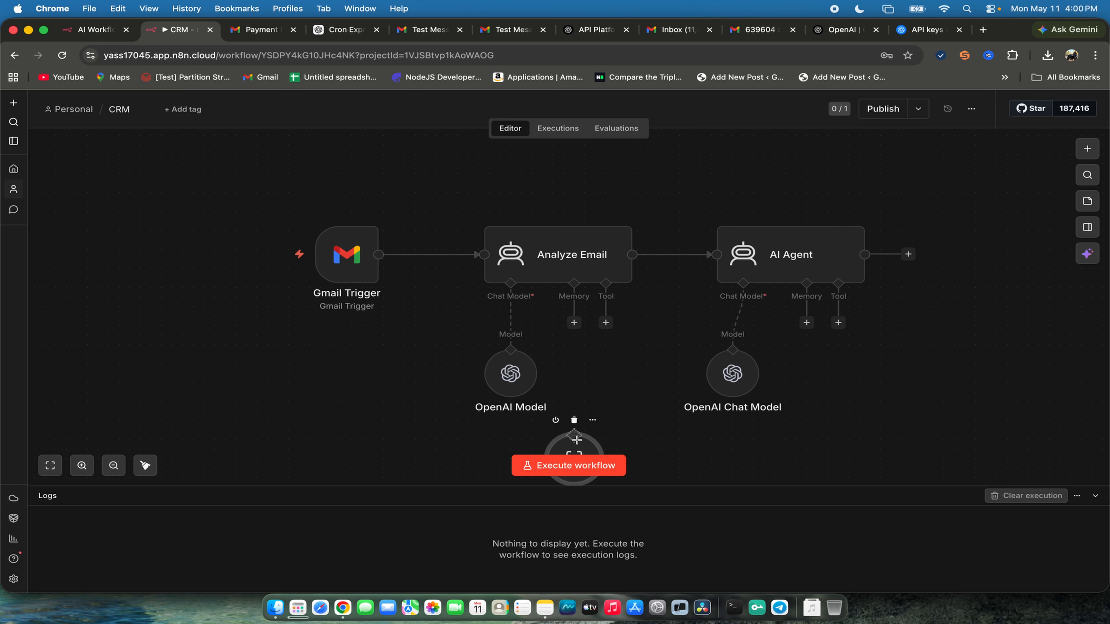
pyautogui.moveTo(586, 448); pyautogui.dragTo(633, 288)
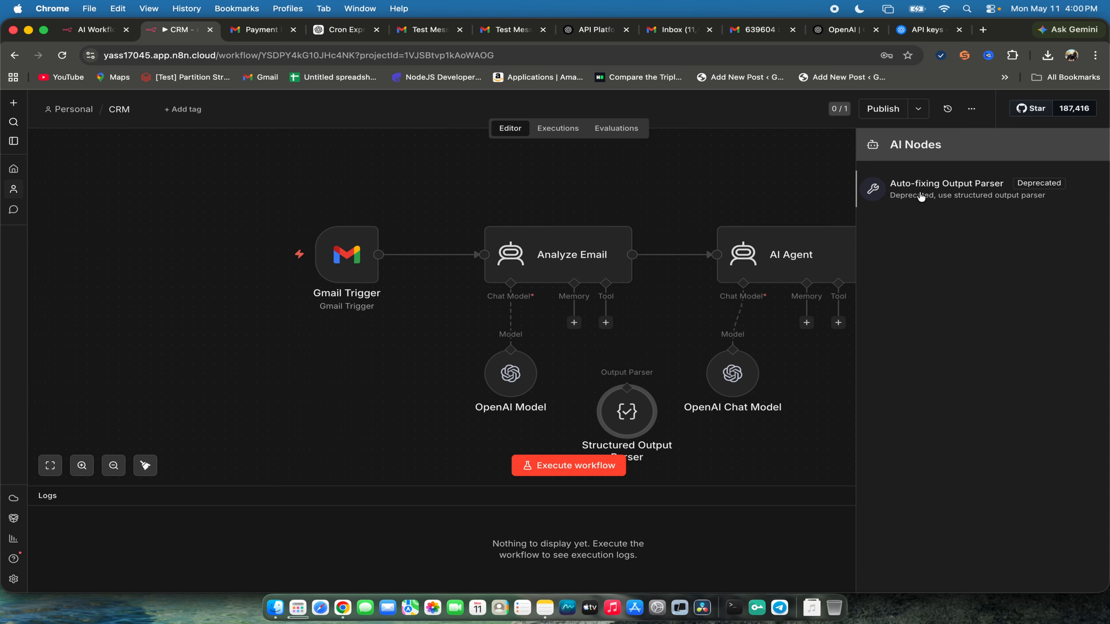
pyautogui.click(875, 193)
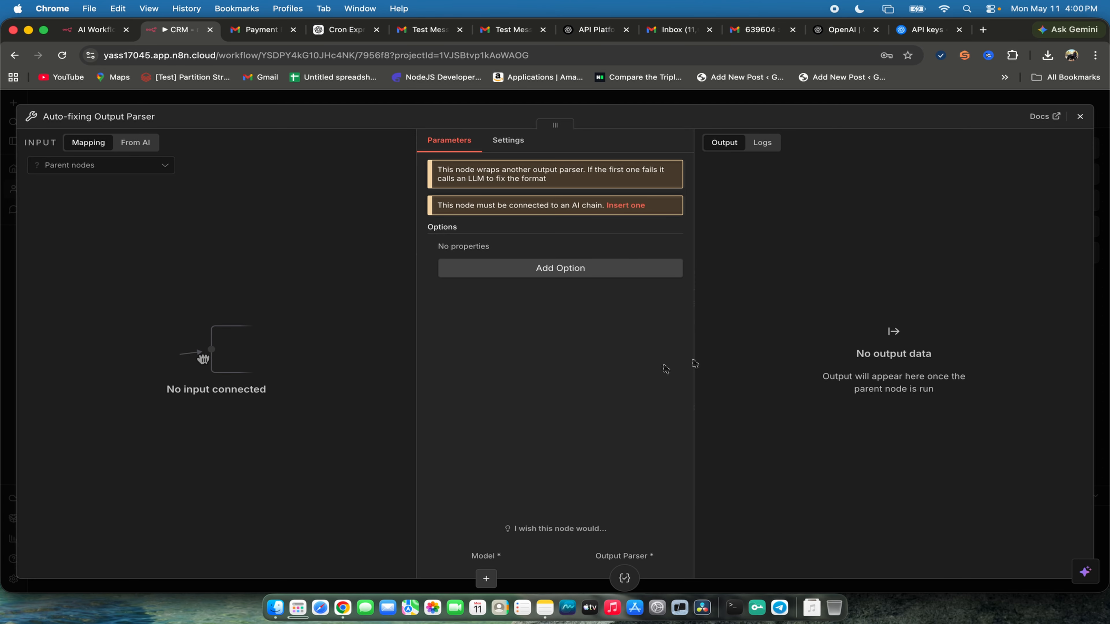
pyautogui.click(565, 270)
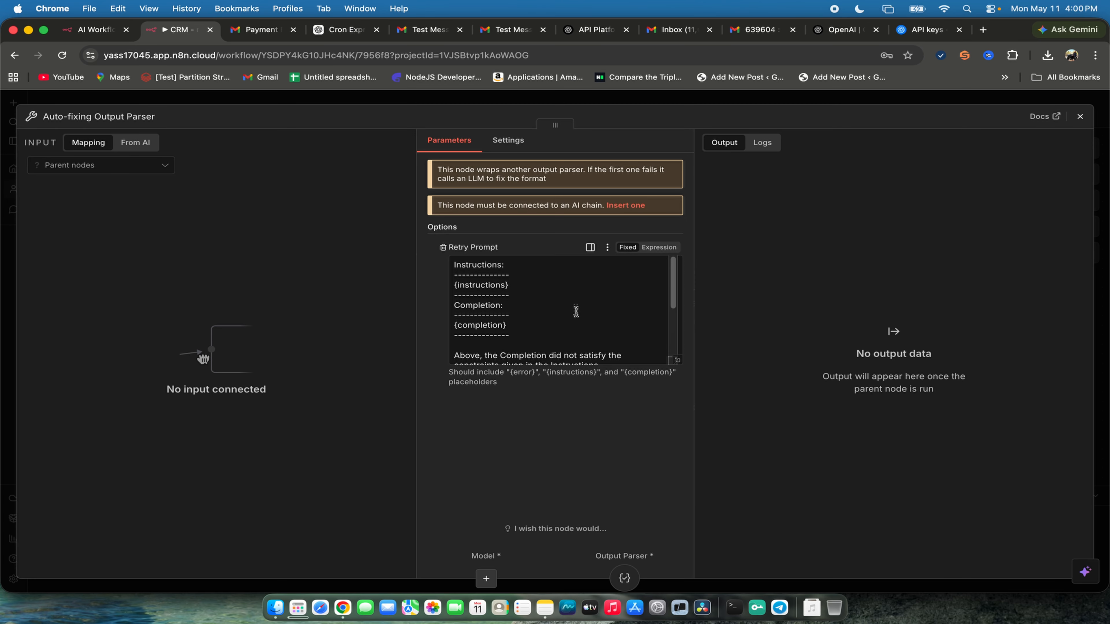
pyautogui.click(1080, 117)
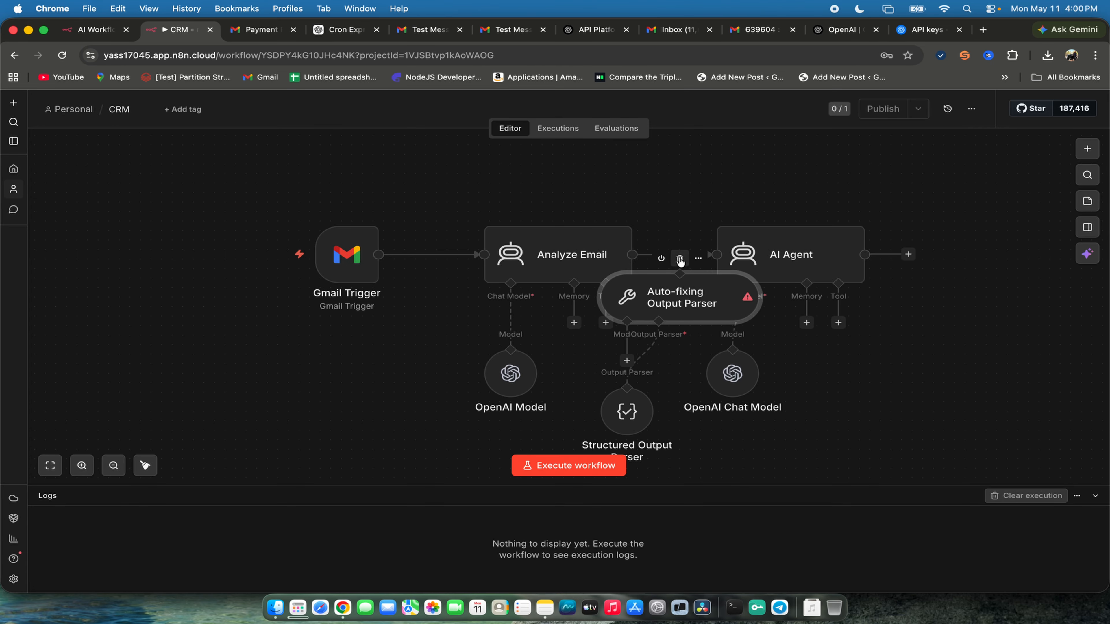
pyautogui.click(689, 258)
# - Enable Require Specific Output Format on the Analyze Email node and return to the canvas
pyautogui.doubleClick(589, 267)
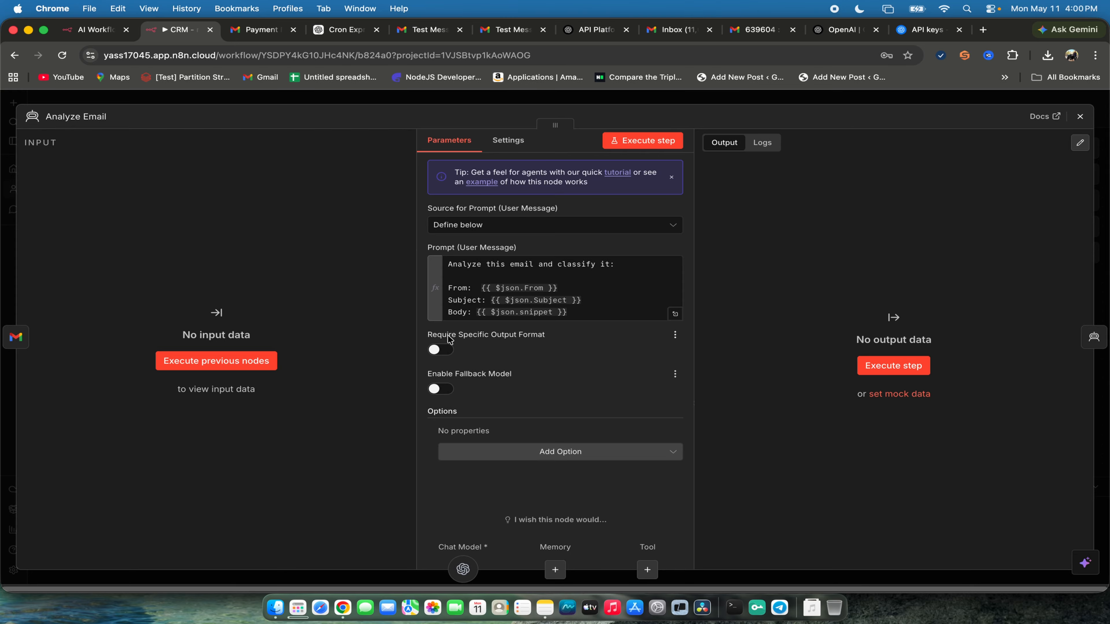
pyautogui.click(442, 349)
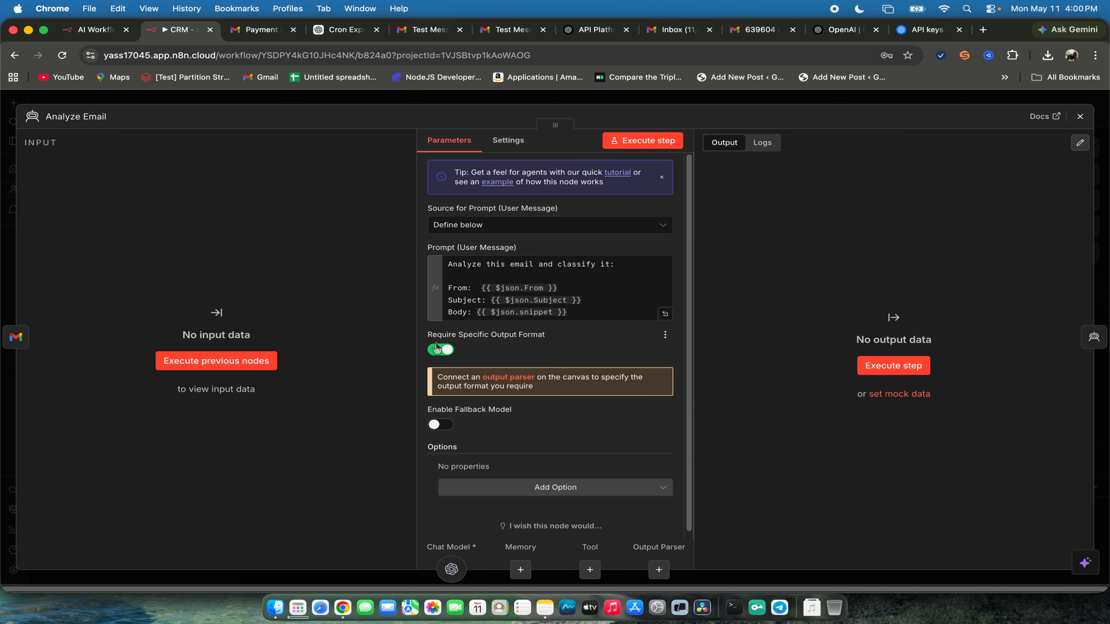
pyautogui.click(1080, 117)
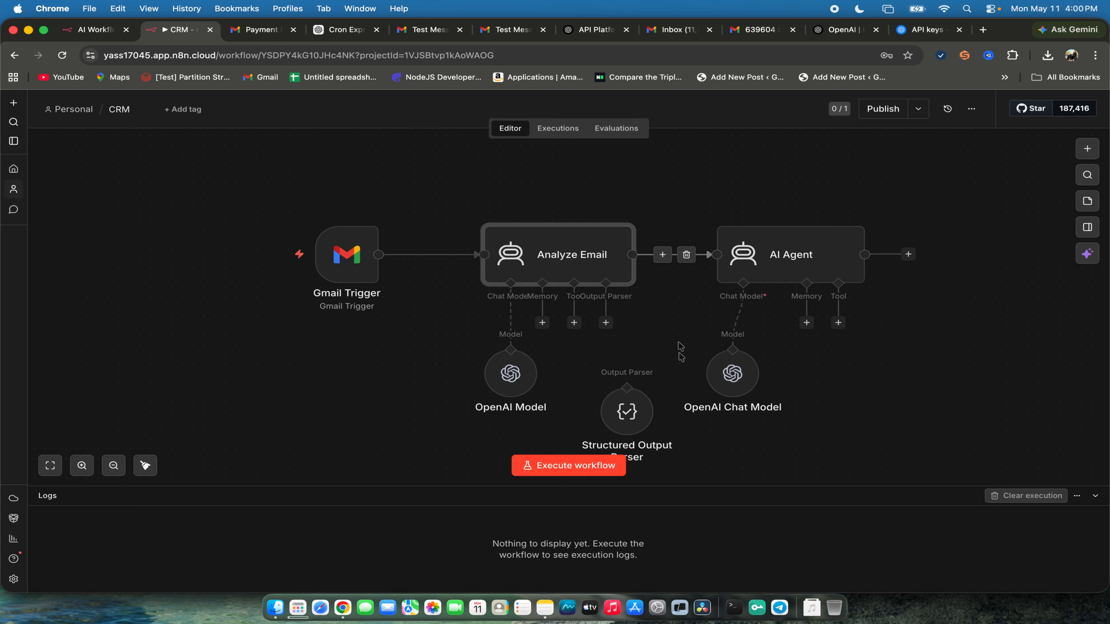
# - Connect Analyze Email's Output Parser input to the Structured Output Parser and align the parser with the model nodes
pyautogui.click(606, 322)
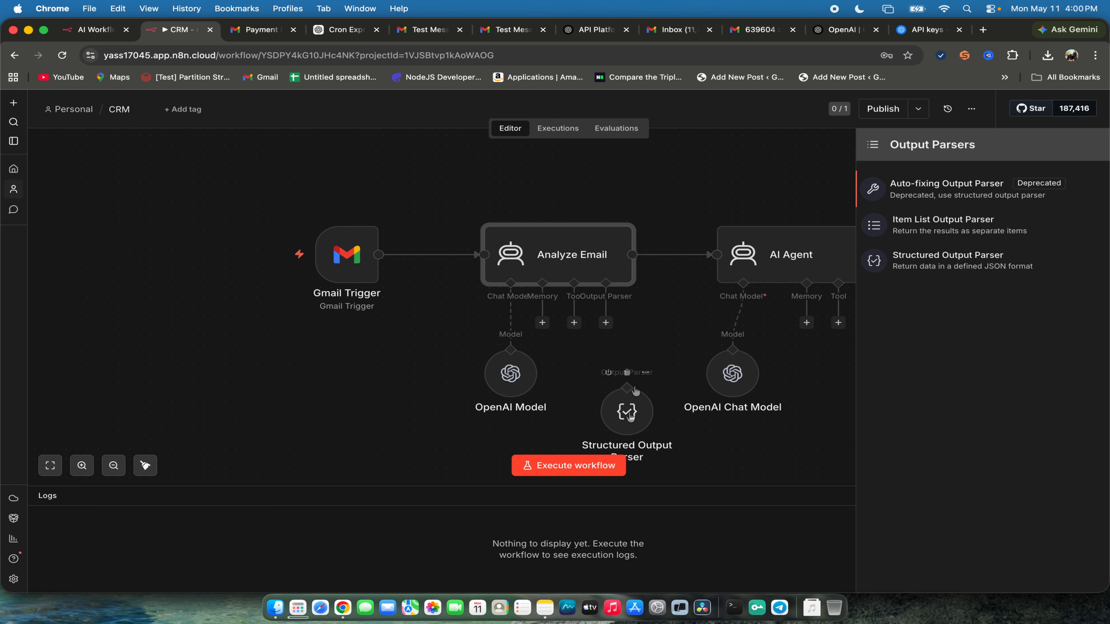
pyautogui.moveTo(628, 388); pyautogui.dragTo(606, 323)
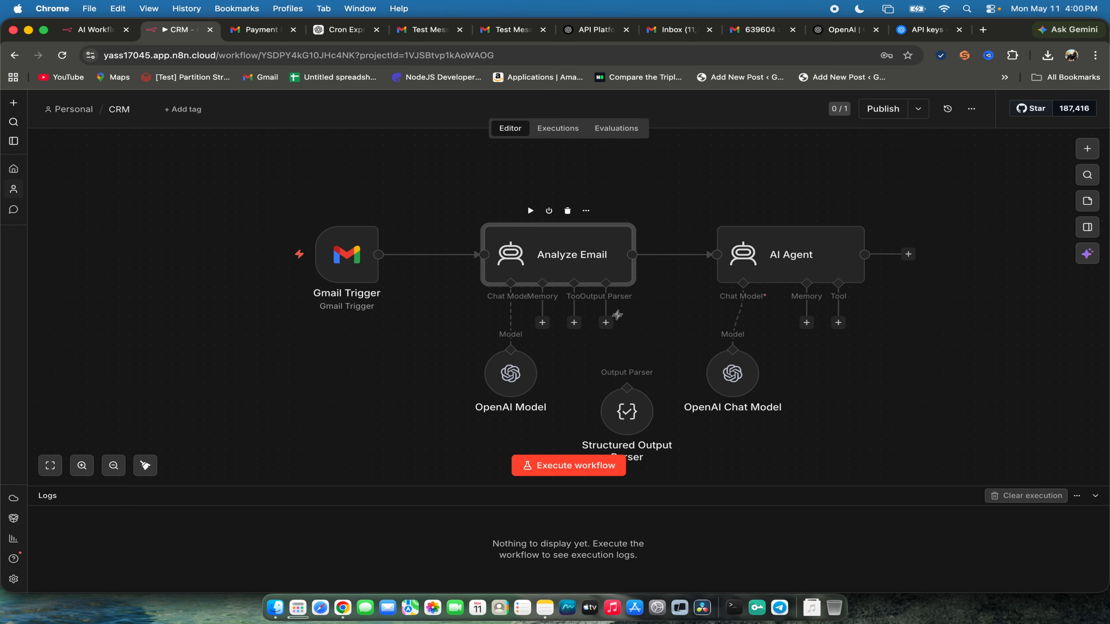
pyautogui.moveTo(606, 284); pyautogui.dragTo(627, 389)
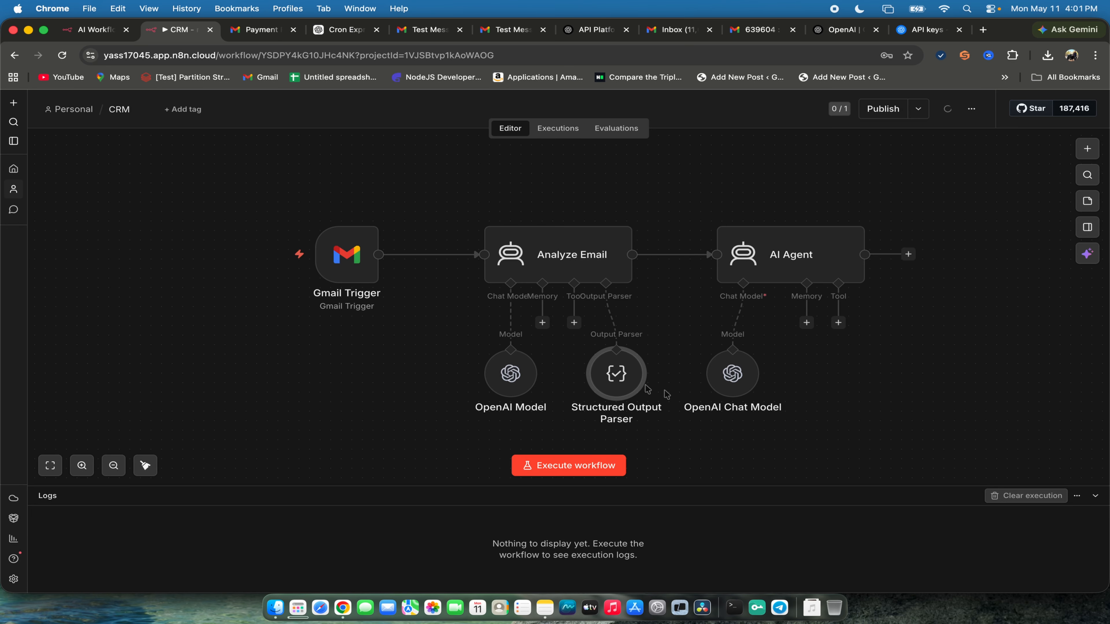
# - Rename the Structured Output Parser node to Email Classifier and return to the canvas
pyautogui.doubleClick(616, 376)
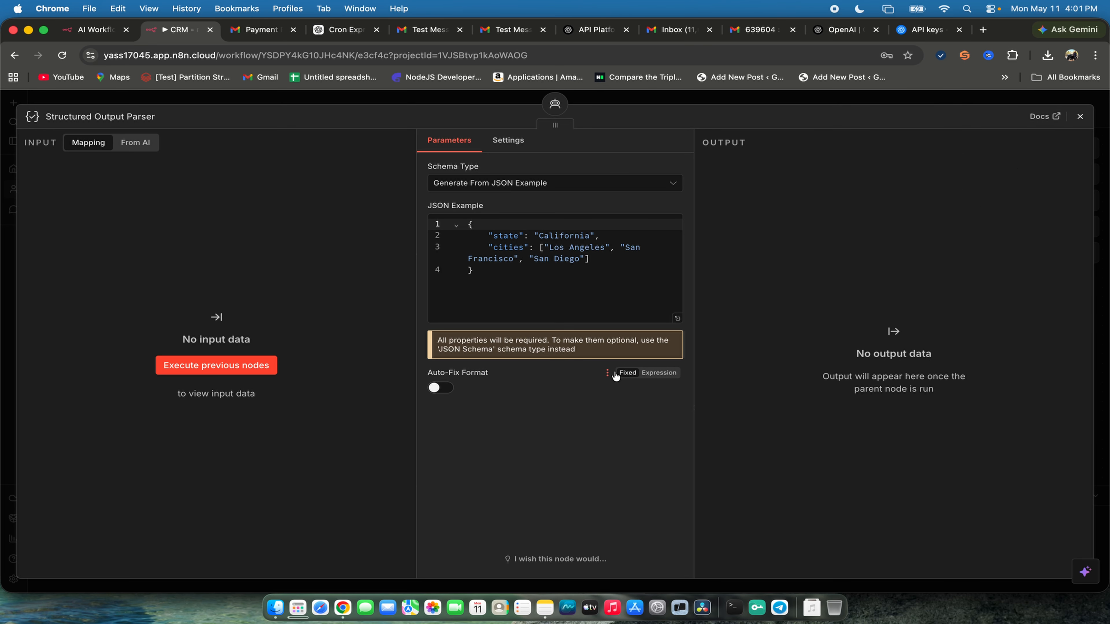
pyautogui.click(101, 112)
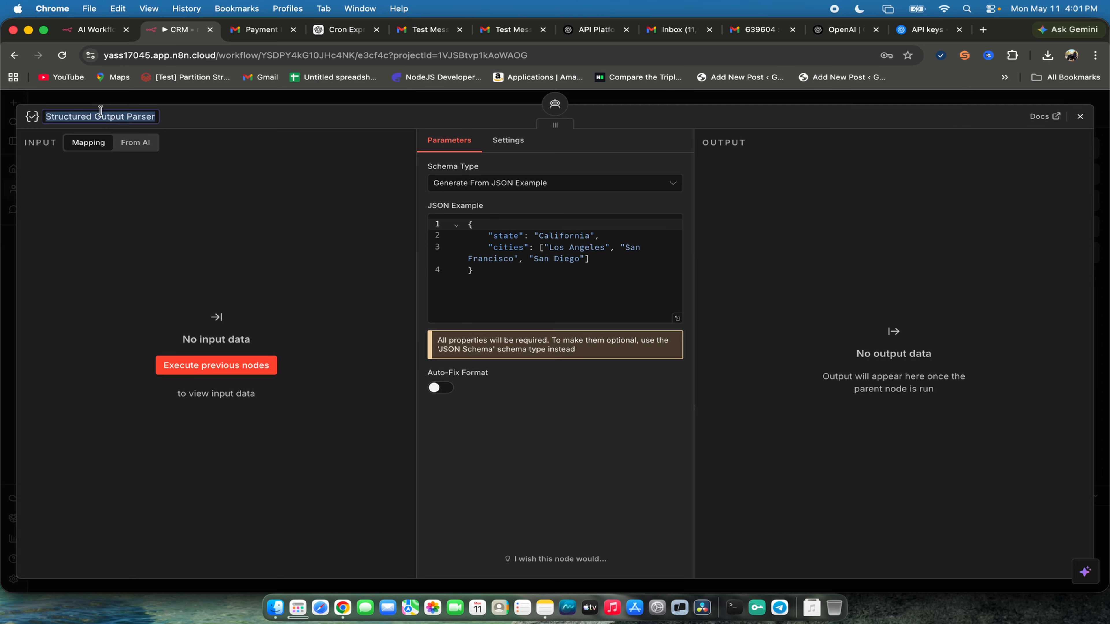
pyautogui.write('Email Classifier')
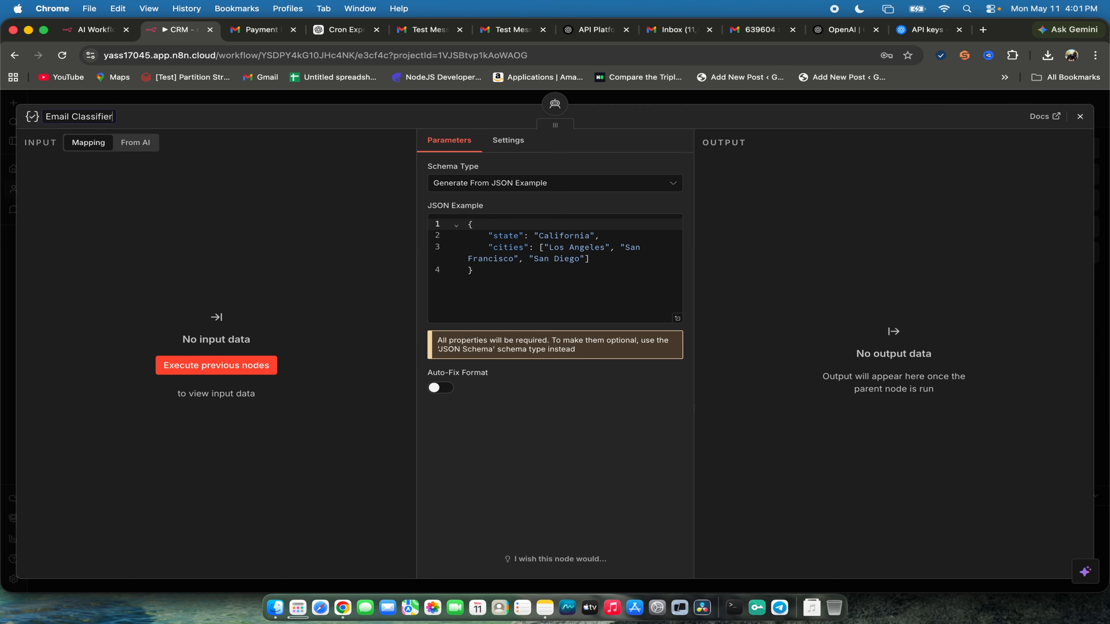
pyautogui.press('Return')
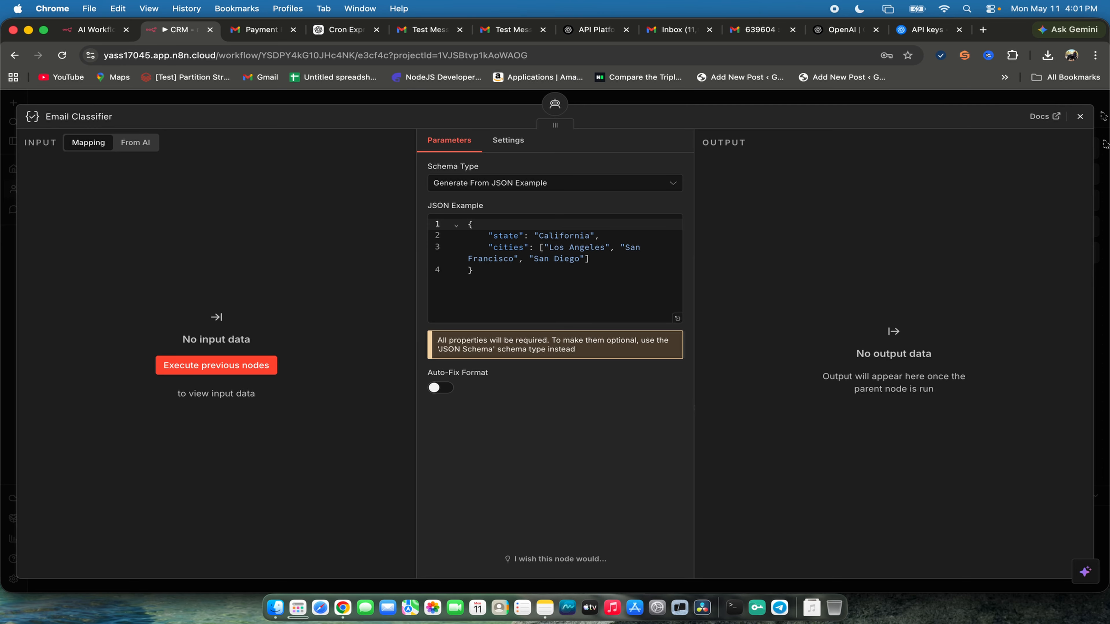
pyautogui.click(1078, 117)
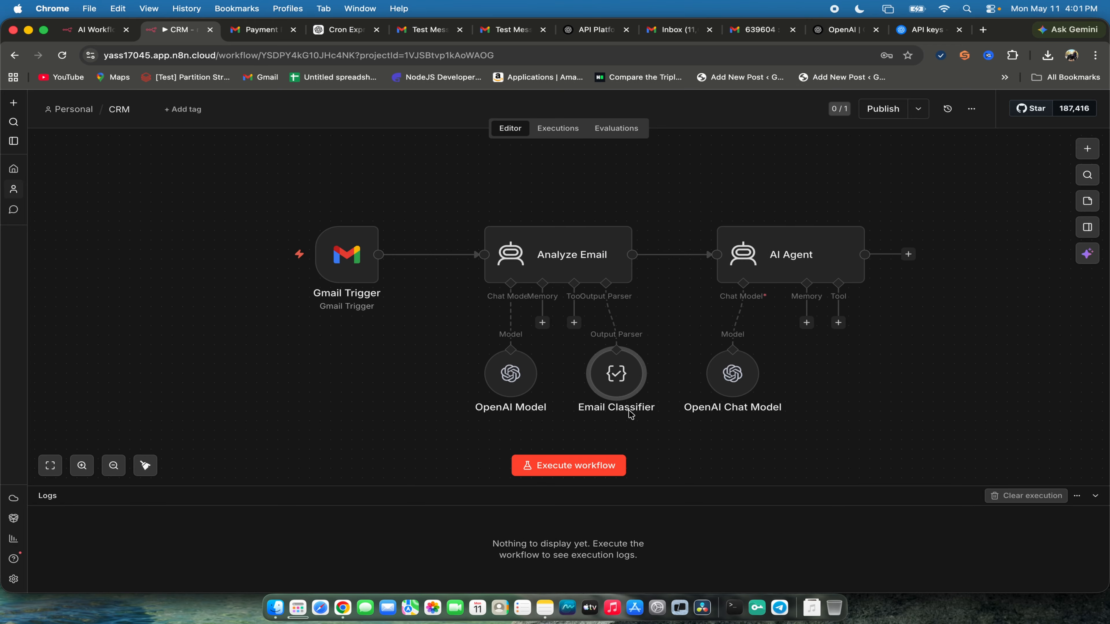
# - Rename the AI Agent node to Handle Email & CRM and return to the canvas
pyautogui.click(769, 255)
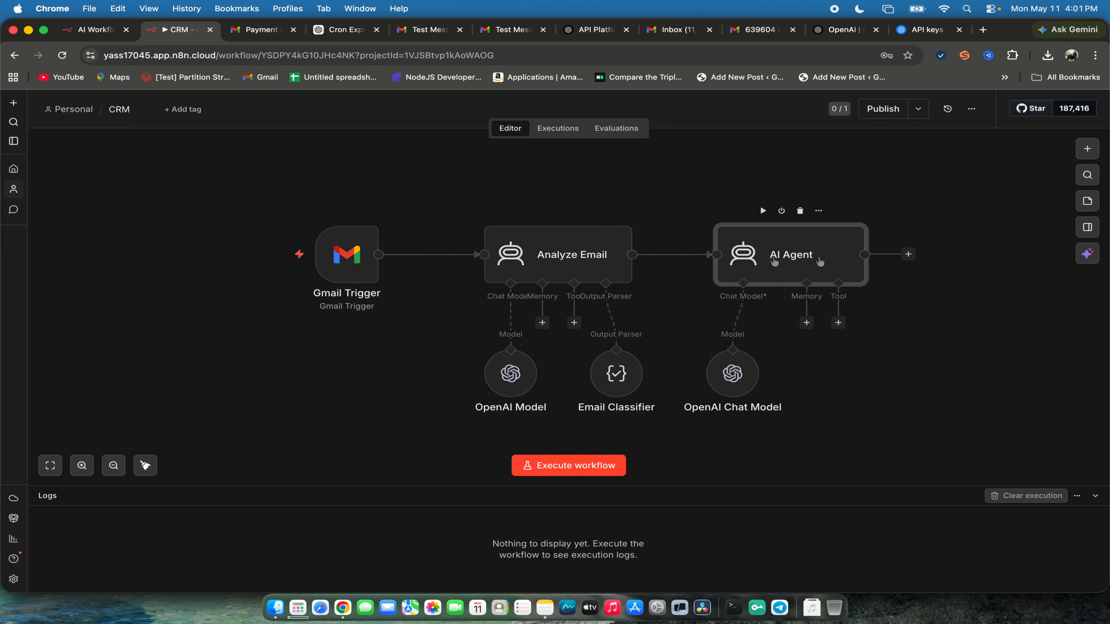
pyautogui.press('Tab')
pyautogui.doubleClick(793, 259)
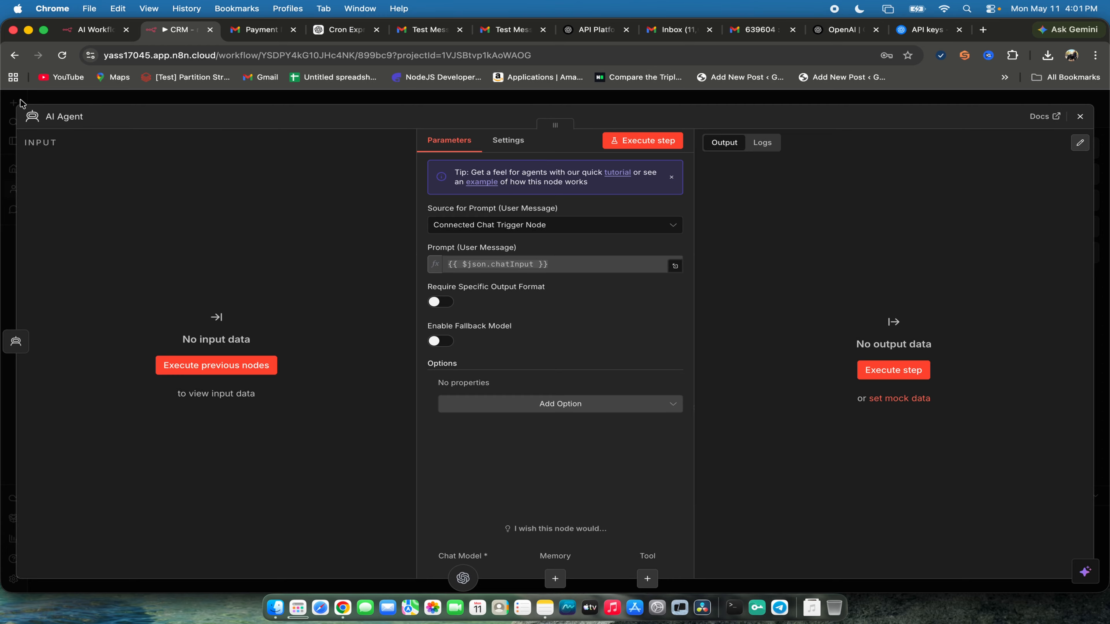
pyautogui.click(21, 100)
pyautogui.doubleClick(781, 259)
pyautogui.click(62, 116)
pyautogui.write('Handle Email & CM')
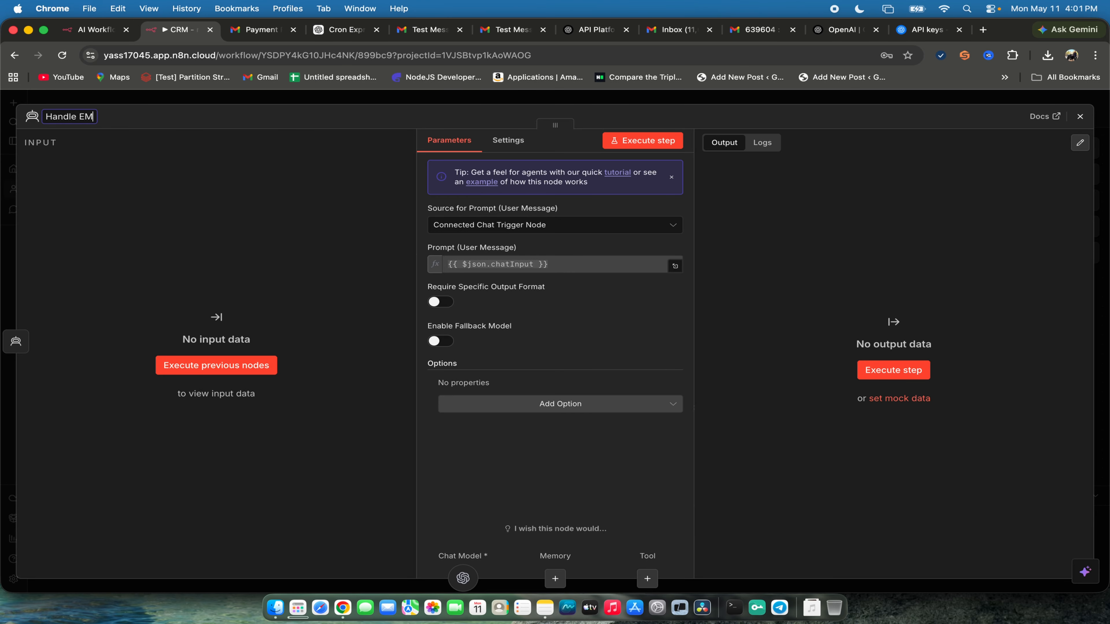
pyautogui.press('BackSpace')
pyautogui.write('mail & CMR')
pyautogui.press('BackSpace')
pyautogui.write('RM')
pyautogui.click(1080, 116)
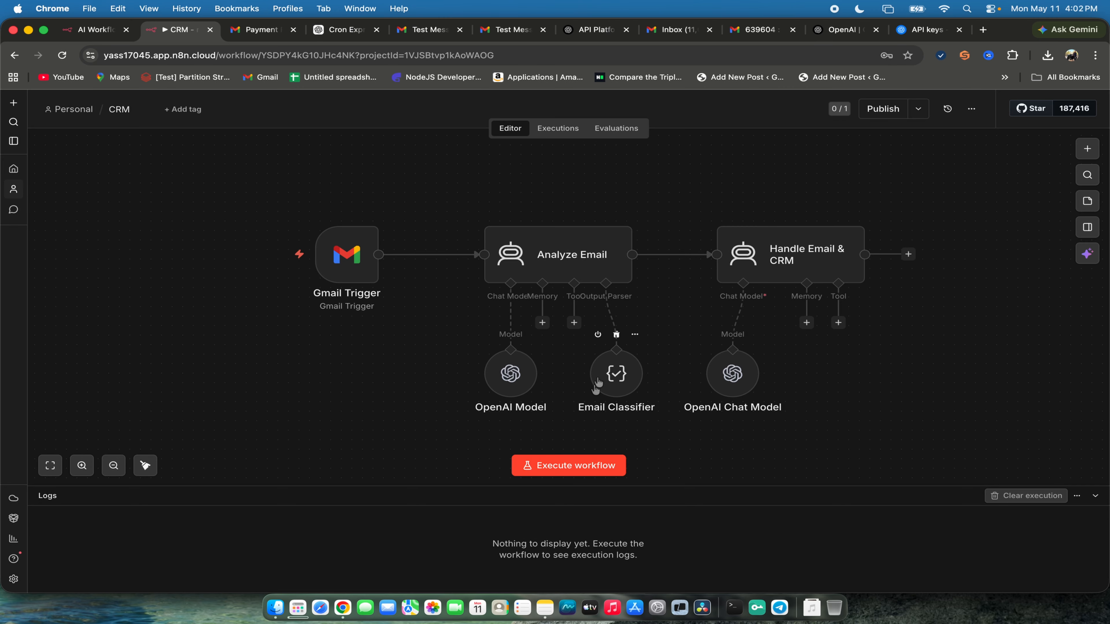
# - Try to run the nodes preceding Email Classifier from its settings, and try to run the Gmail Trigger from the canvas
pyautogui.doubleClick(619, 376)
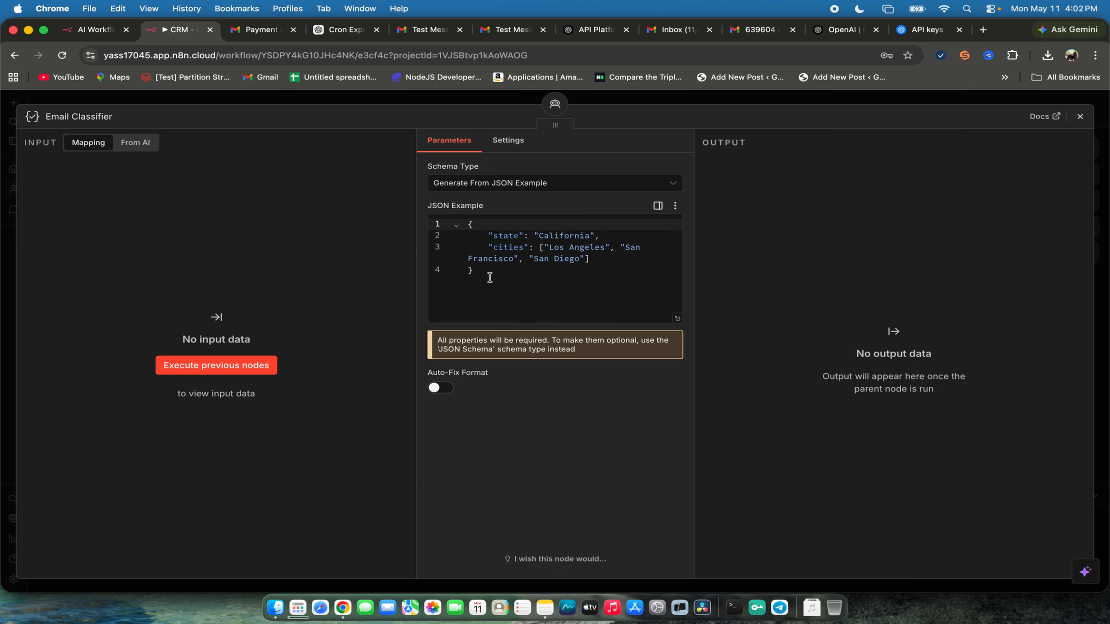
pyautogui.click(540, 275)
pyautogui.press('super+a')
pyautogui.click(225, 364)
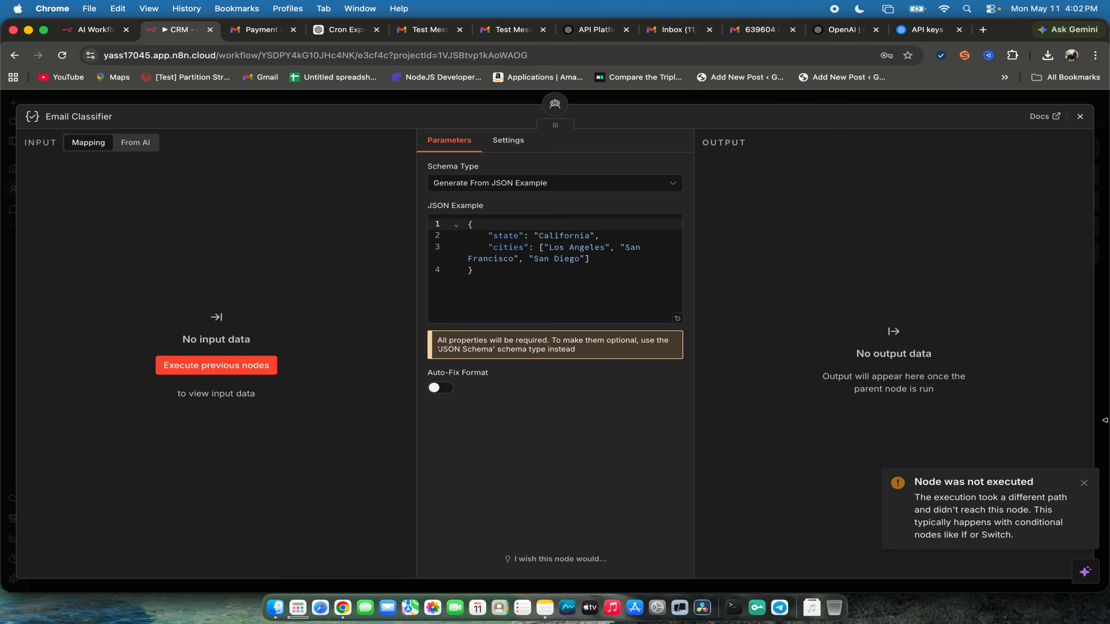
pyautogui.click(1080, 116)
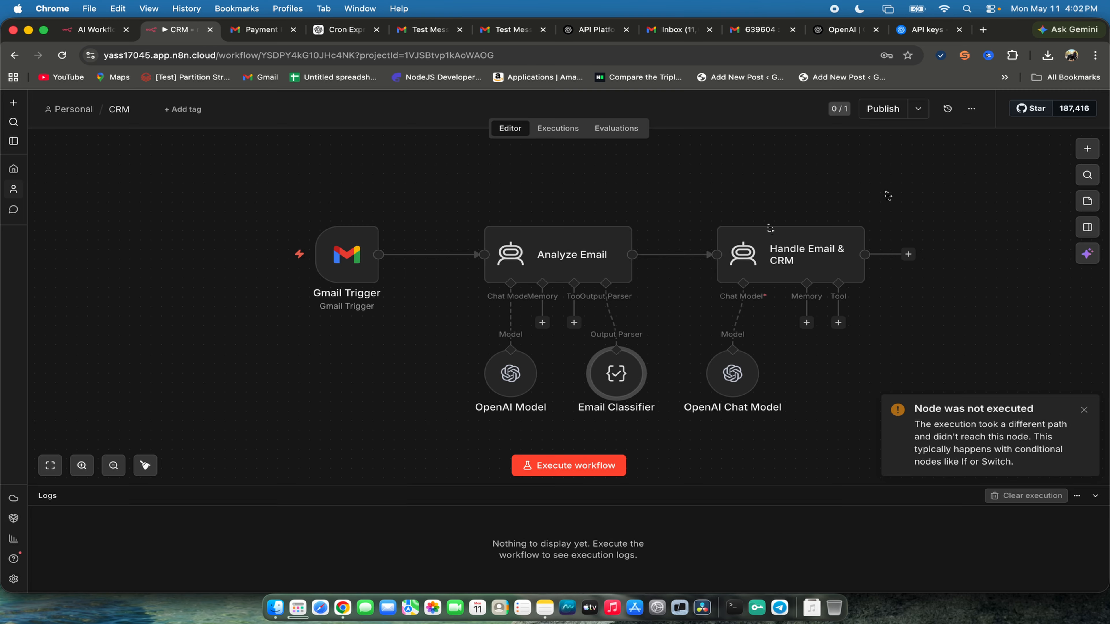
pyautogui.click(324, 210)
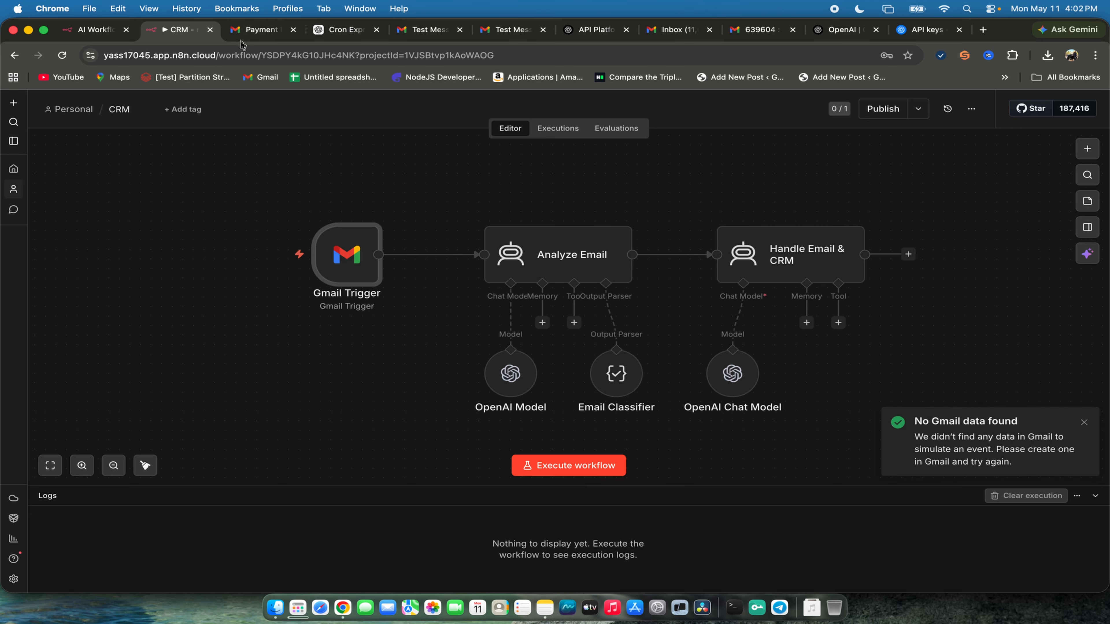
# - Switch to Gmail and find the Test Message email in the inbox
pyautogui.click(756, 29)
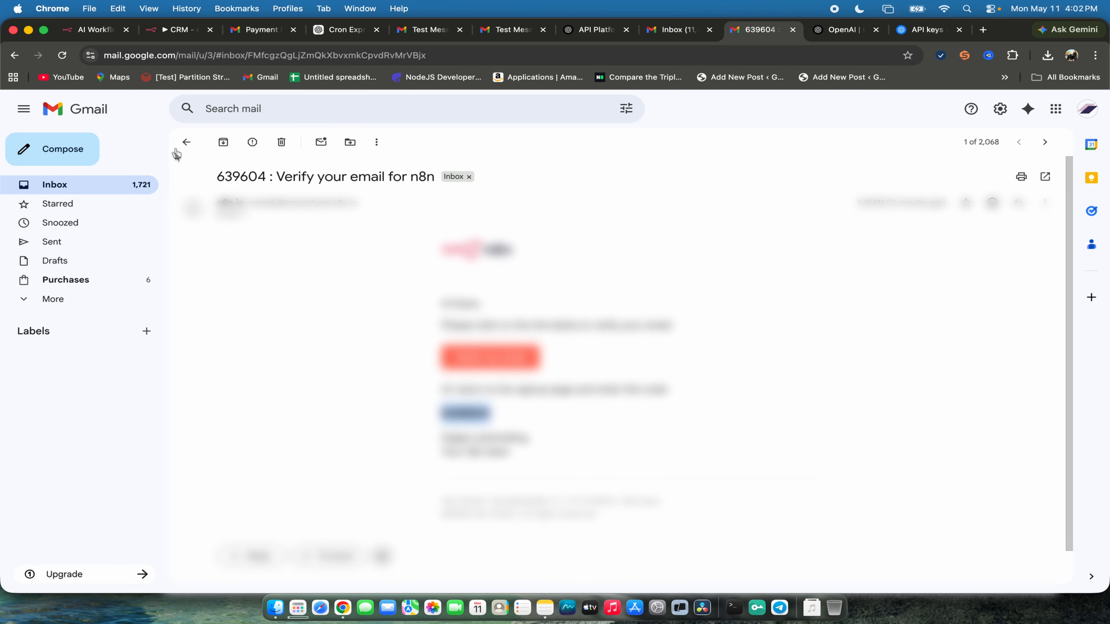
pyautogui.click(186, 142)
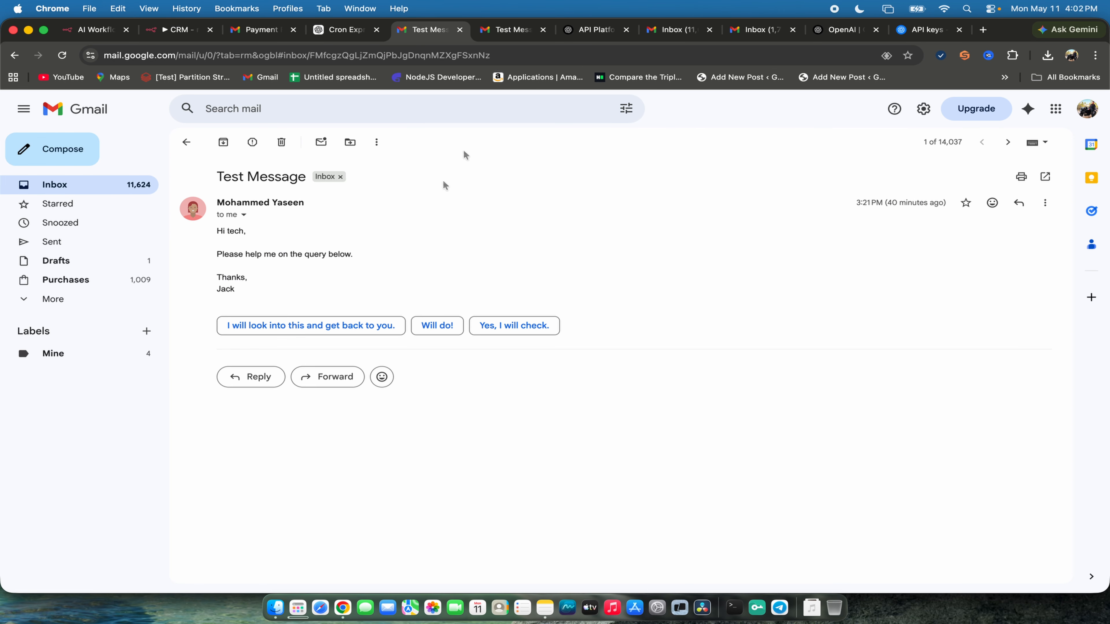
pyautogui.click(205, 564)
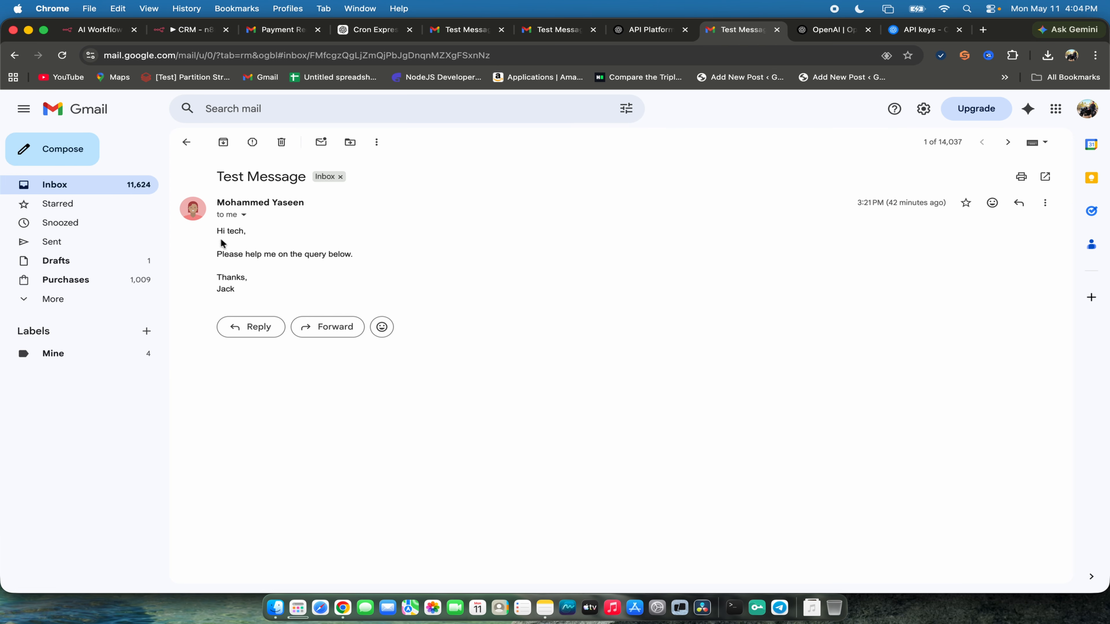
# - Compose a new Gmail message to the suggested contact with the subject Test and send it
pyautogui.moveTo(210, 231); pyautogui.dragTo(266, 300)
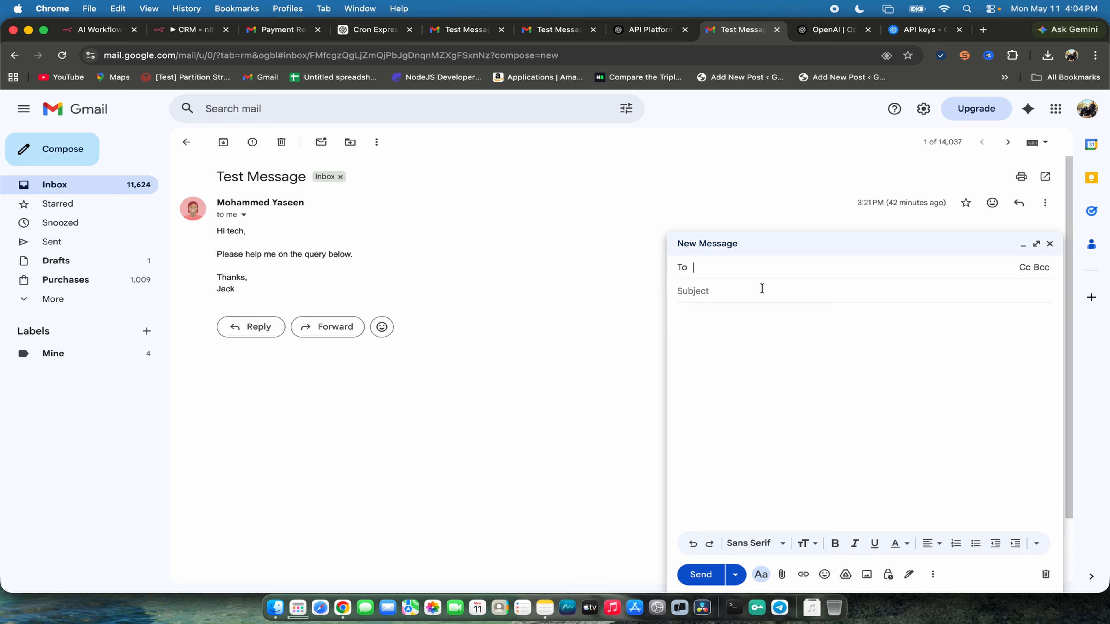
pyautogui.write('ya')
pyautogui.press('Tab')
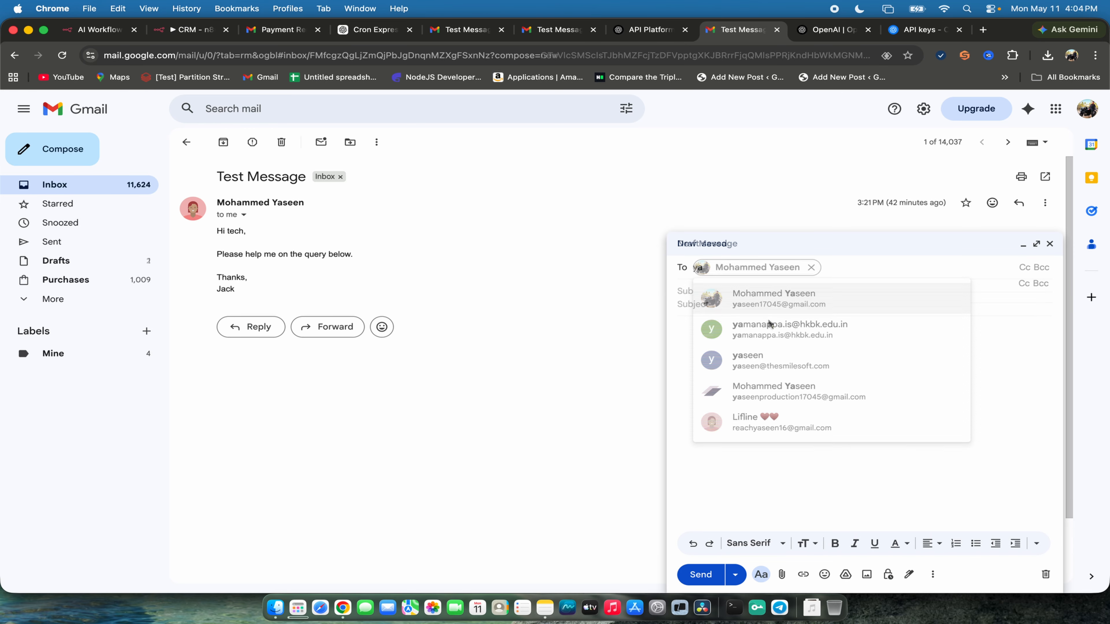
pyautogui.write('Test Email')
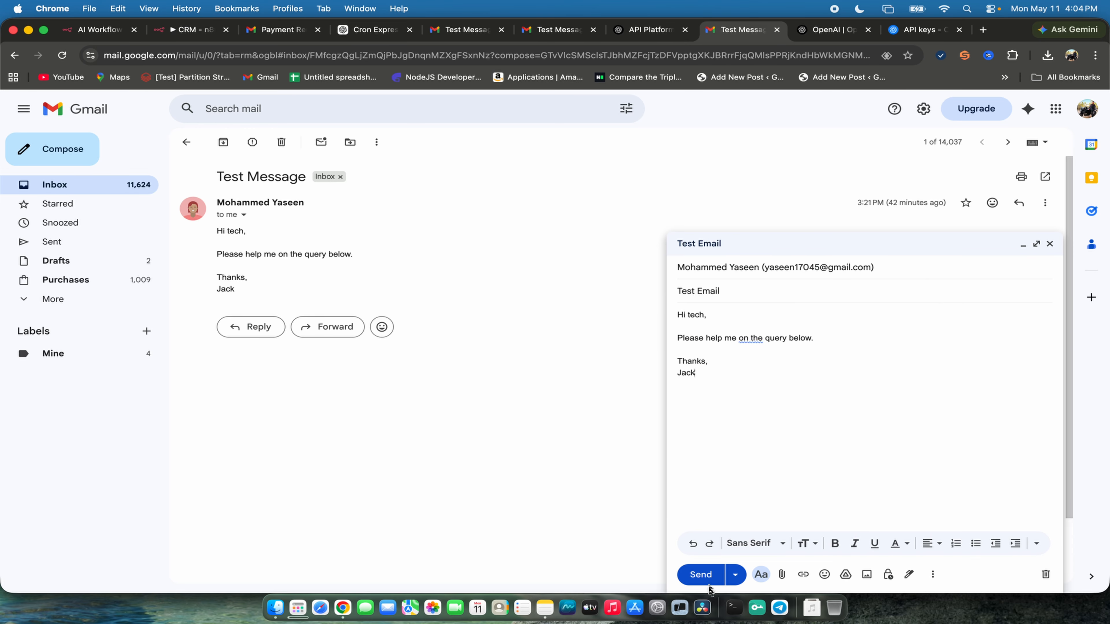
pyautogui.click(696, 577)
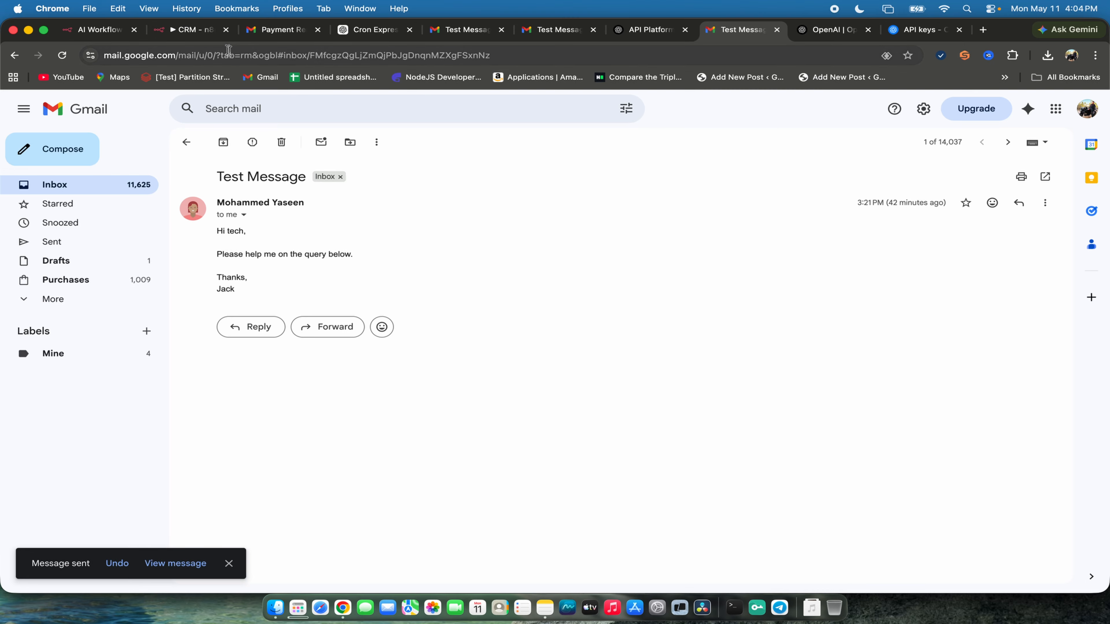
# - Switch back to the n8n CRM workflow, fetch a test event in the Gmail Trigger and return to the canvas
pyautogui.click(192, 29)
pyautogui.click(231, 336)
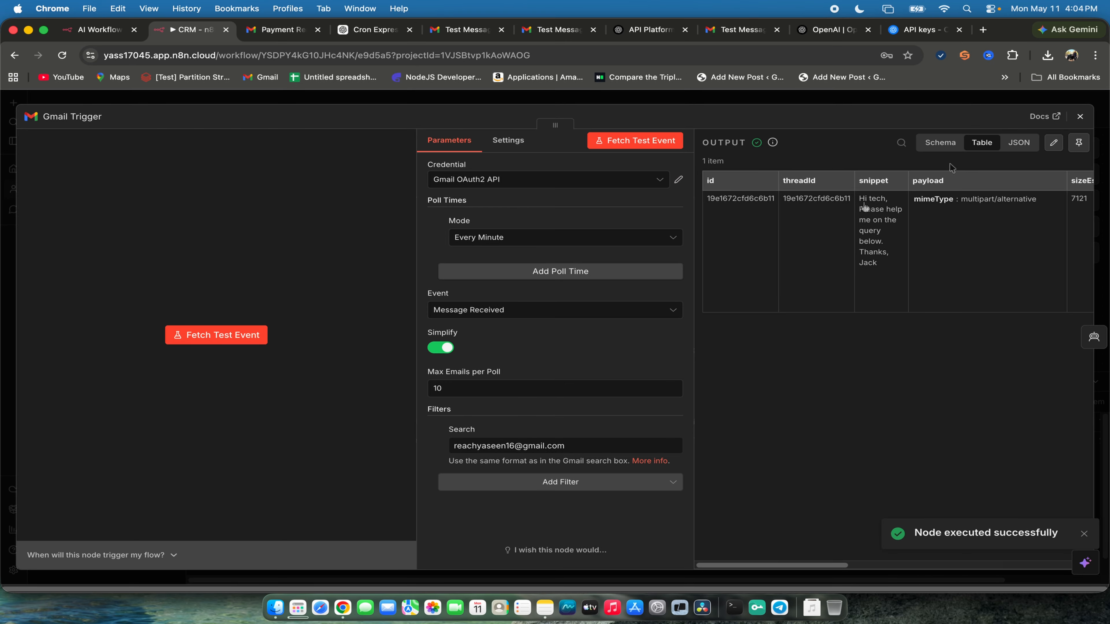
pyautogui.click(1080, 117)
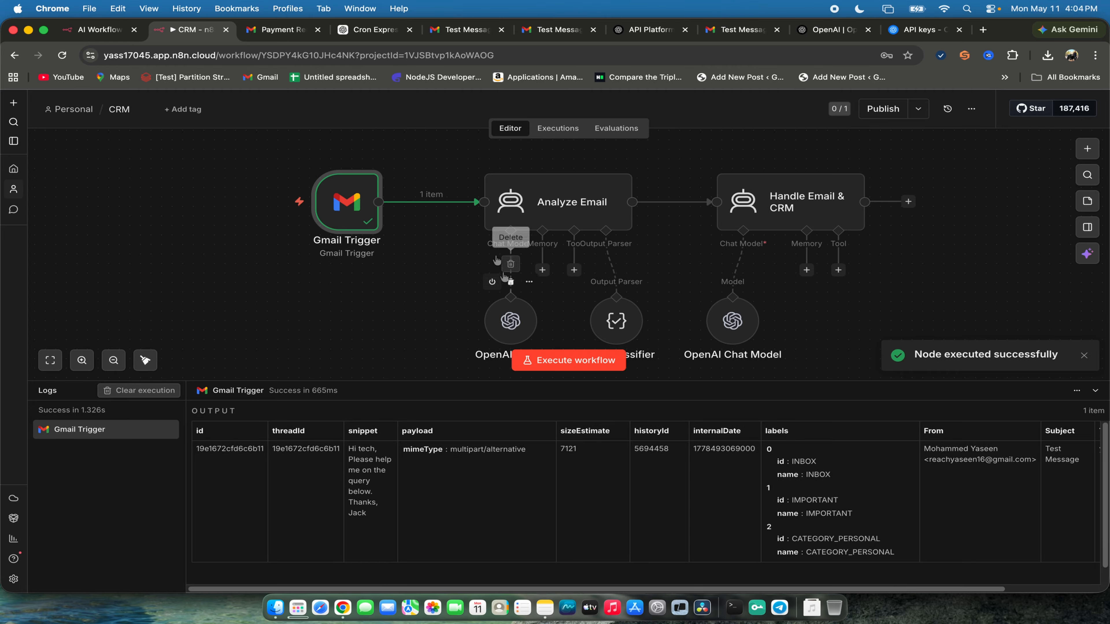
# - Execute the whole workflow and review the Email Classifier's input and output in the logs
pyautogui.click(560, 360)
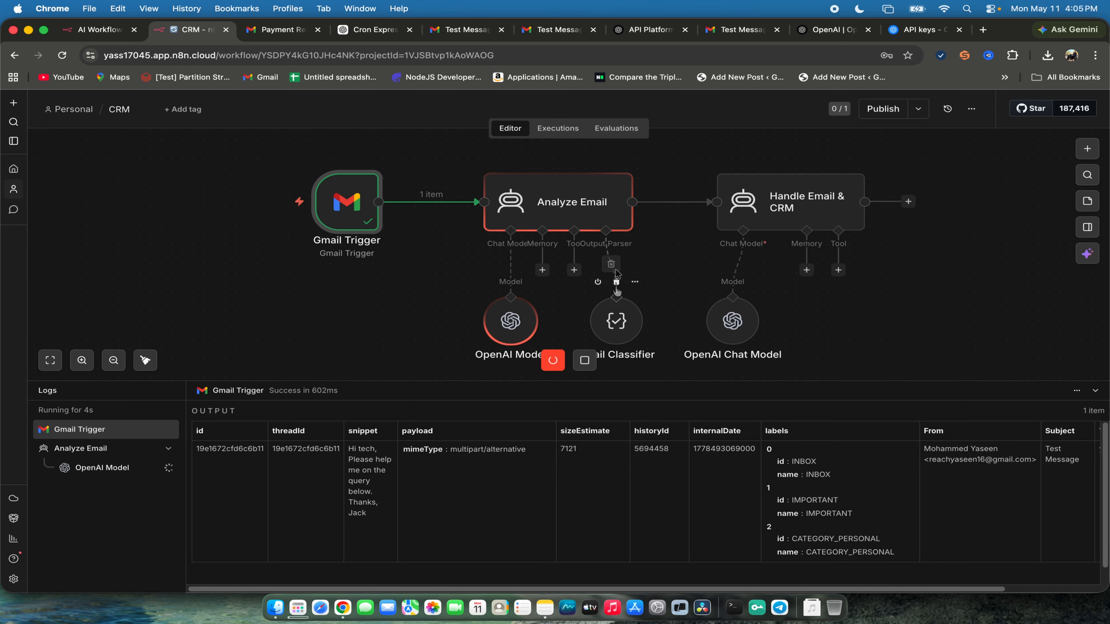
pyautogui.moveTo(618, 322); pyautogui.dragTo(630, 323)
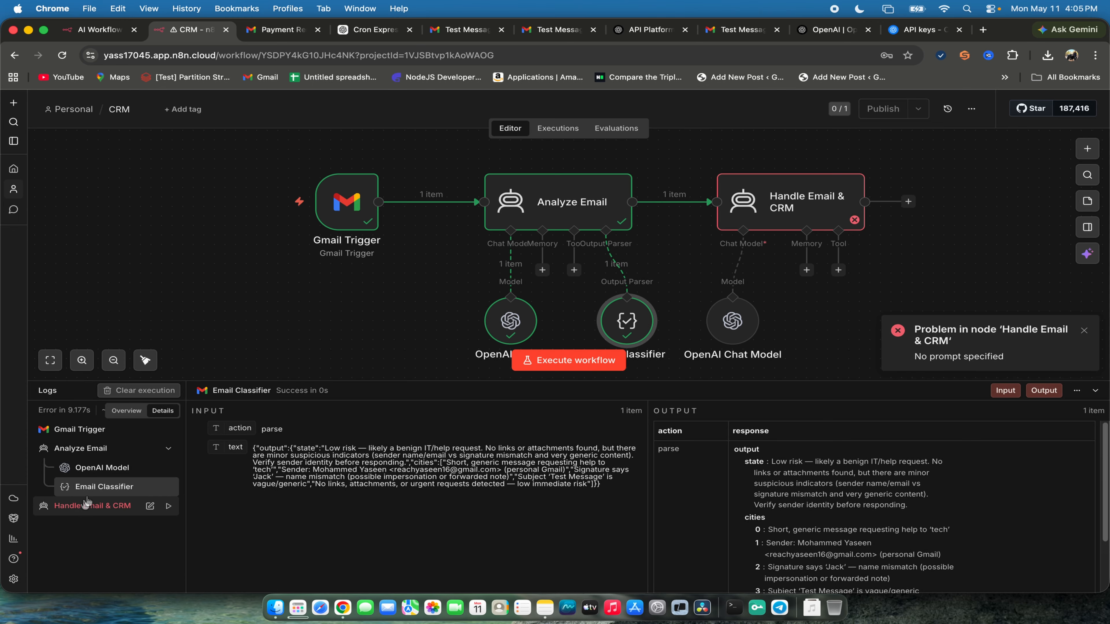
pyautogui.click(111, 493)
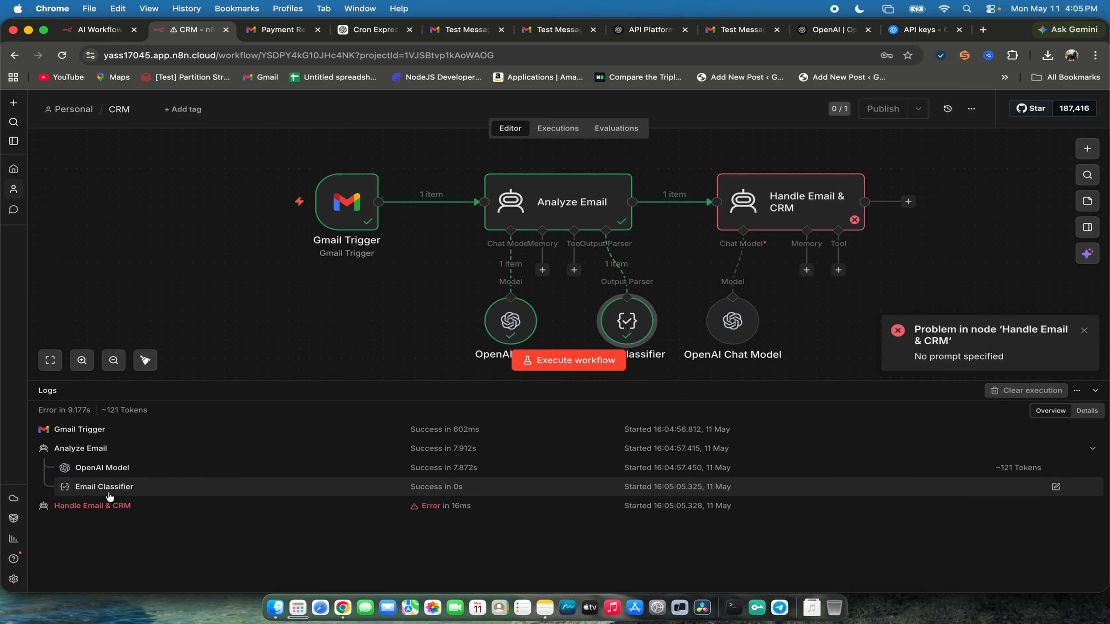
pyautogui.click(111, 493)
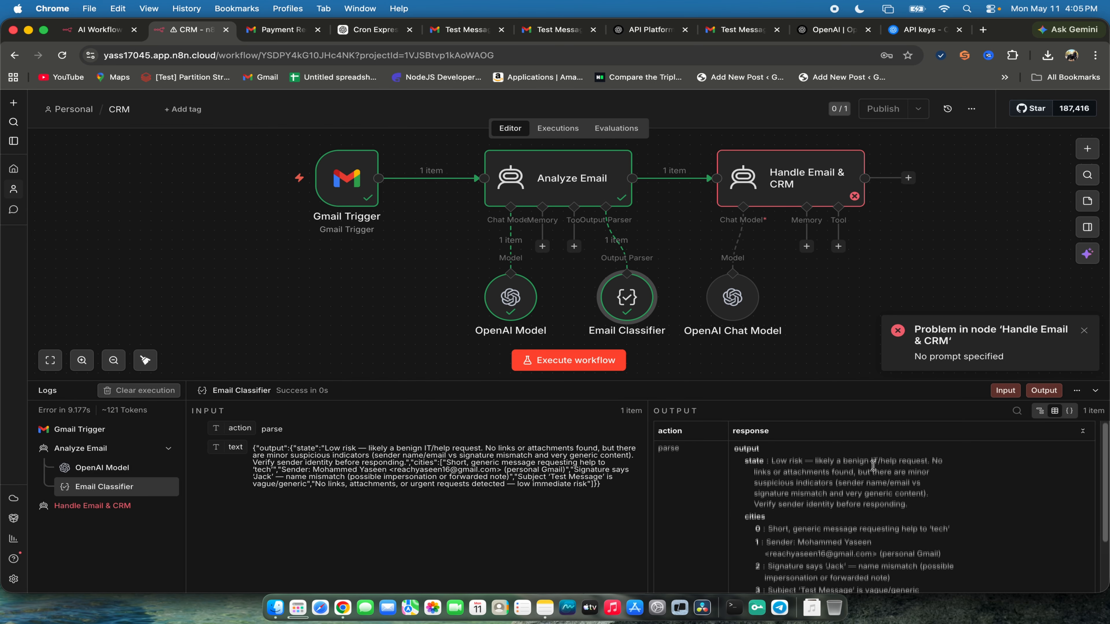
pyautogui.scroll(-3, 878, 461)
pyautogui.scroll(3, 878, 462)
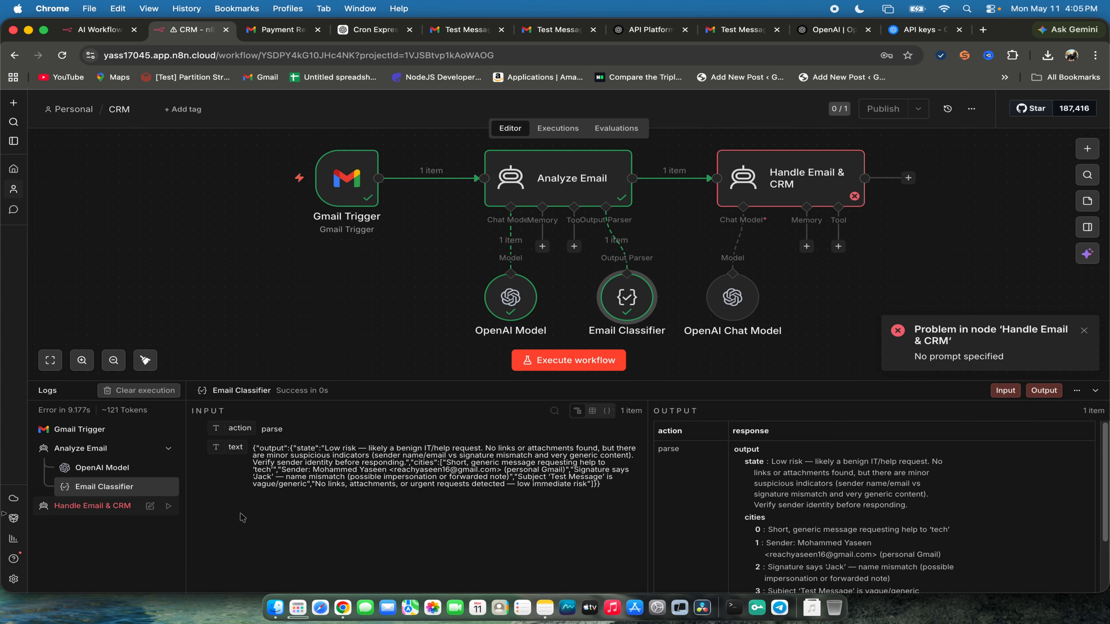
# - Rerun Handle Email & CRM from the logs and examine its input data, prompt setting and error details
pyautogui.click(101, 508)
pyautogui.click(169, 507)
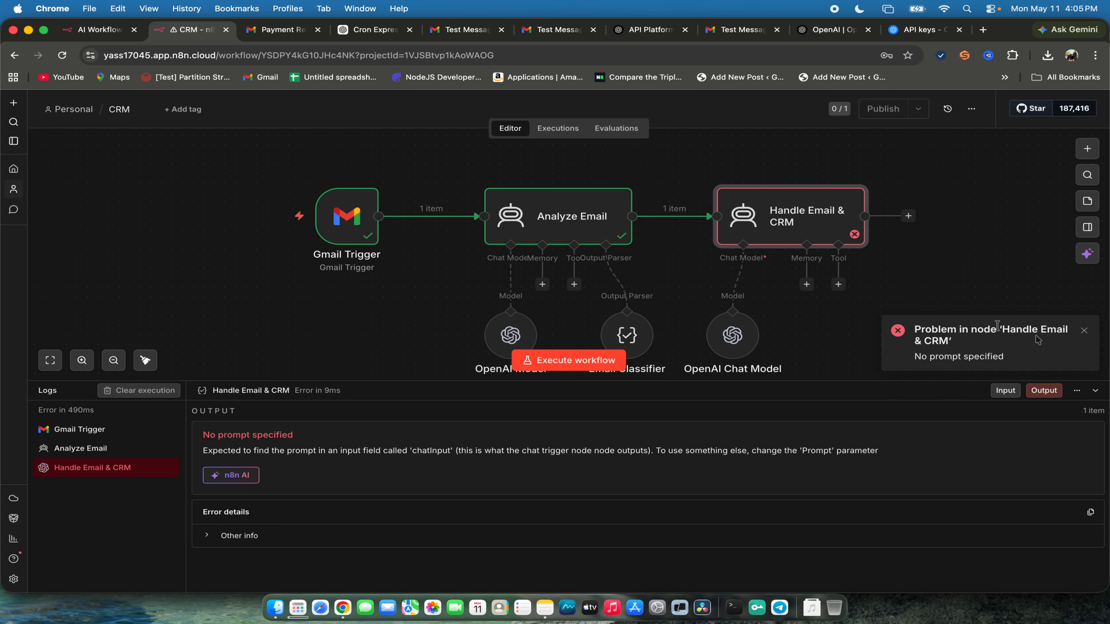
pyautogui.doubleClick(816, 240)
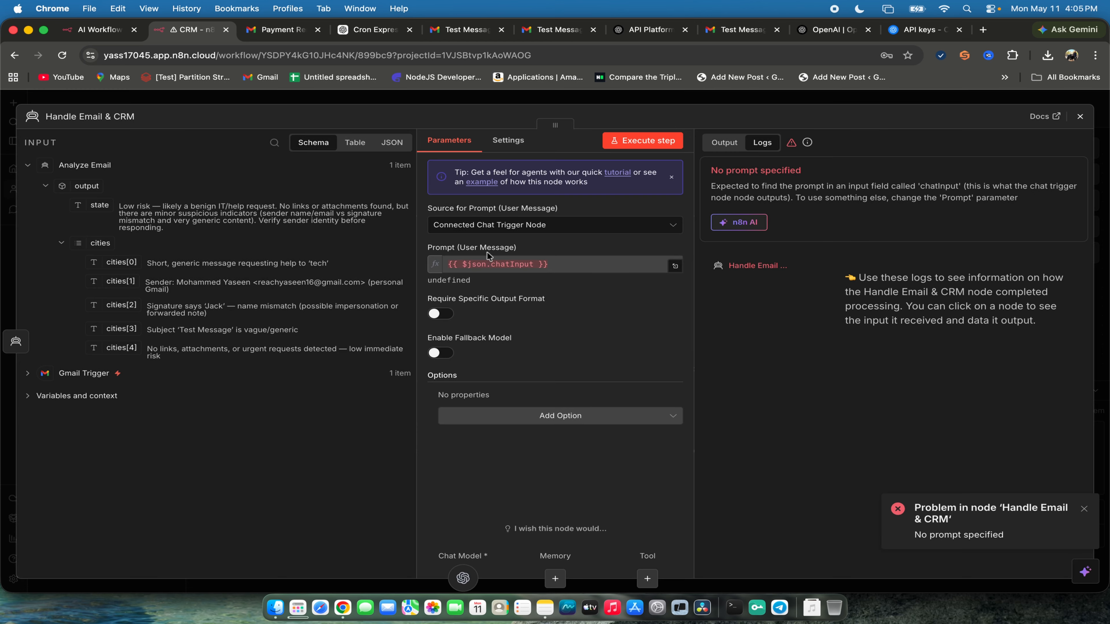
pyautogui.moveTo(175, 368); pyautogui.dragTo(29, 197)
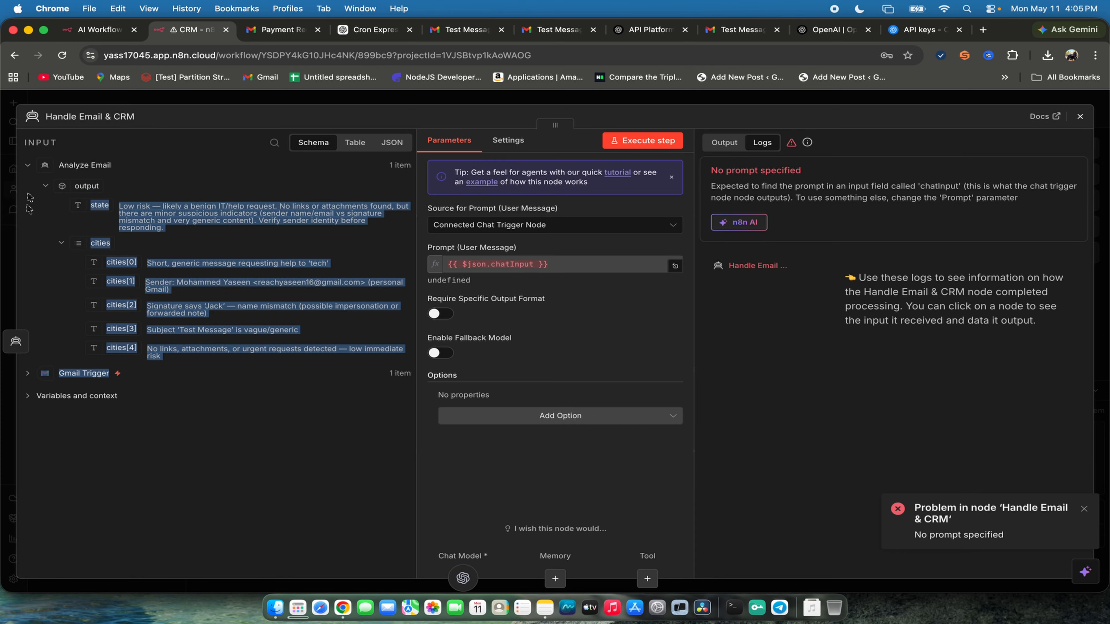
pyautogui.moveTo(708, 169); pyautogui.dragTo(1050, 174)
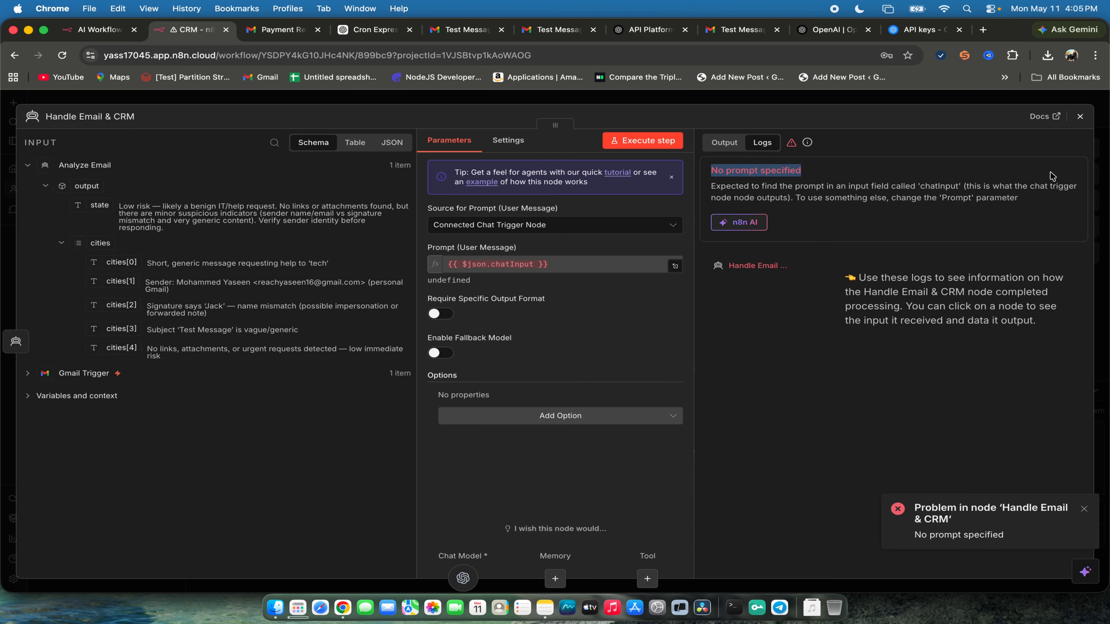
pyautogui.click(1080, 118)
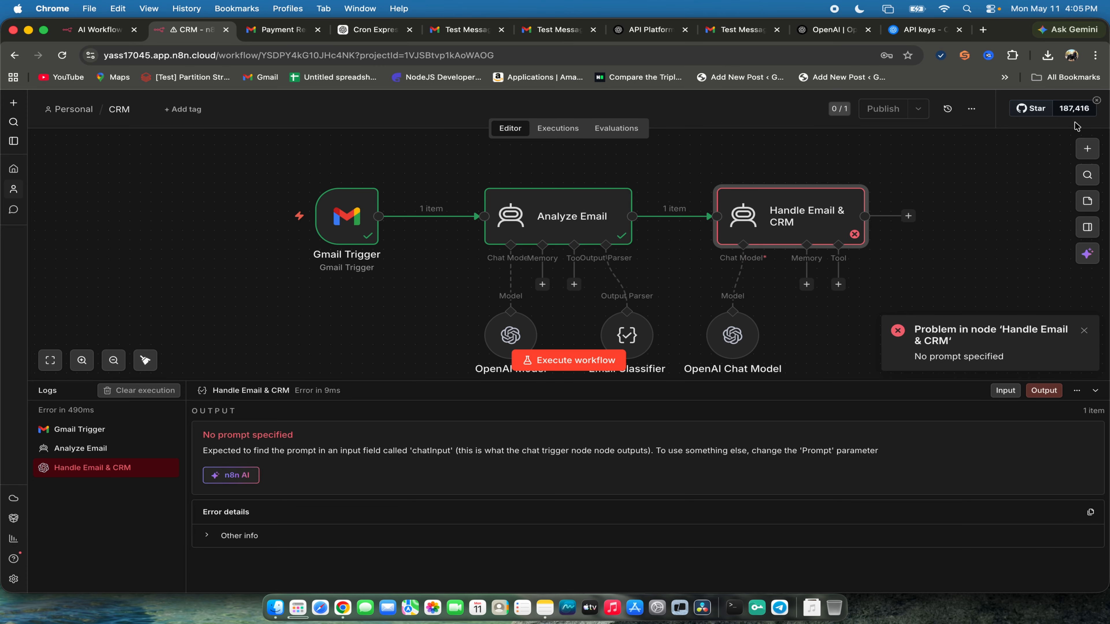
pyautogui.click(1083, 331)
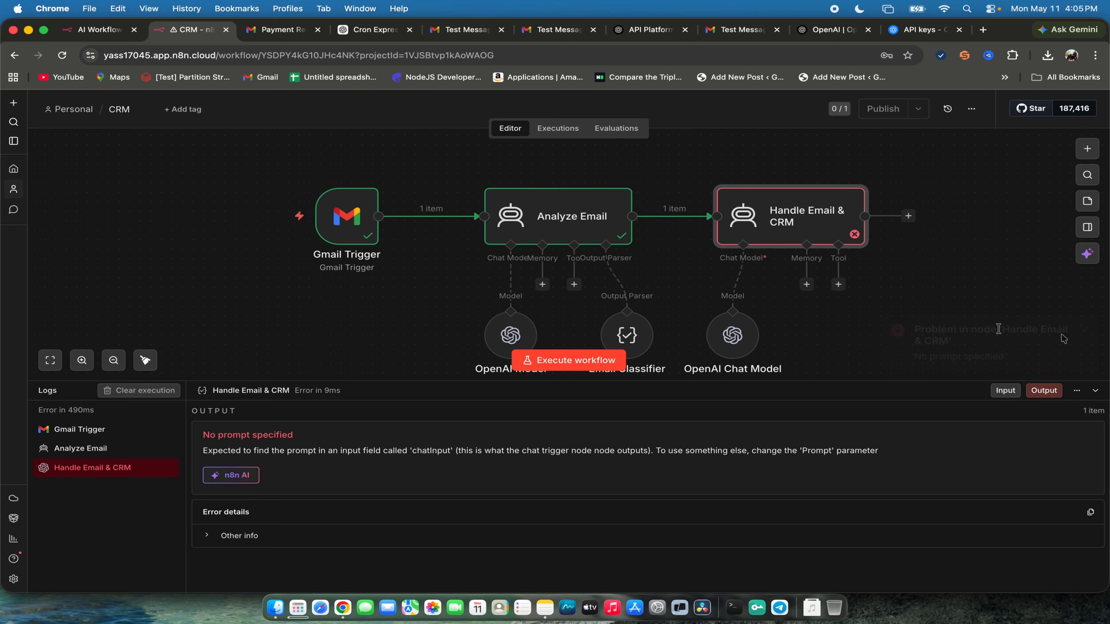
pyautogui.click(974, 322)
# - Rename the OpenAI Chat Model node under Handle Email & CRM to Response Model and return to the canvas
pyautogui.moveTo(806, 385); pyautogui.dragTo(808, 460)
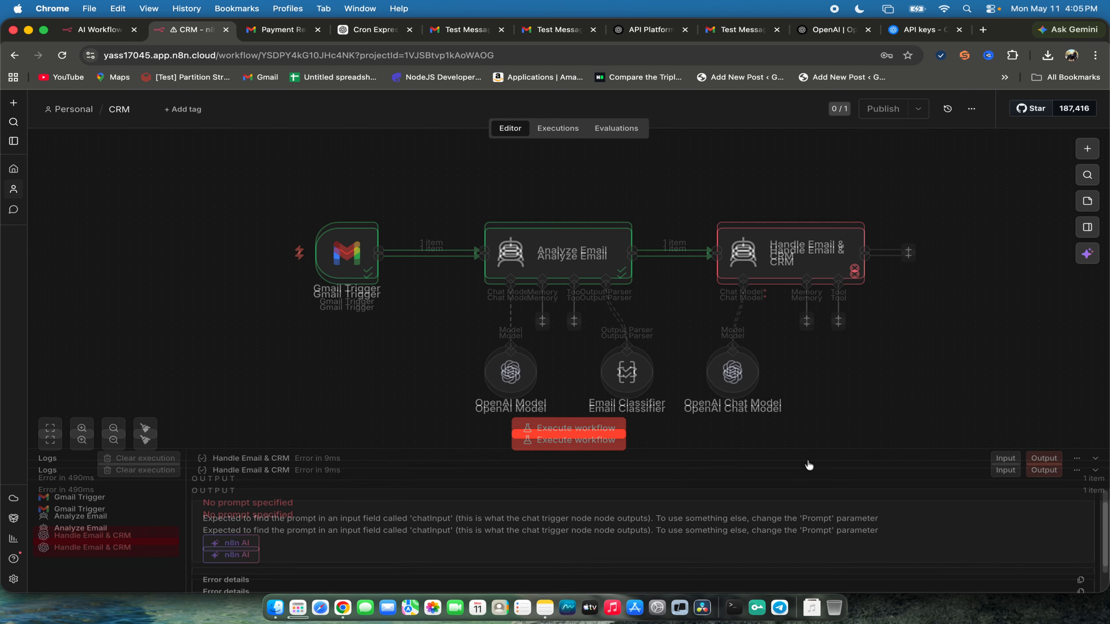
pyautogui.scroll(5, 730, 409)
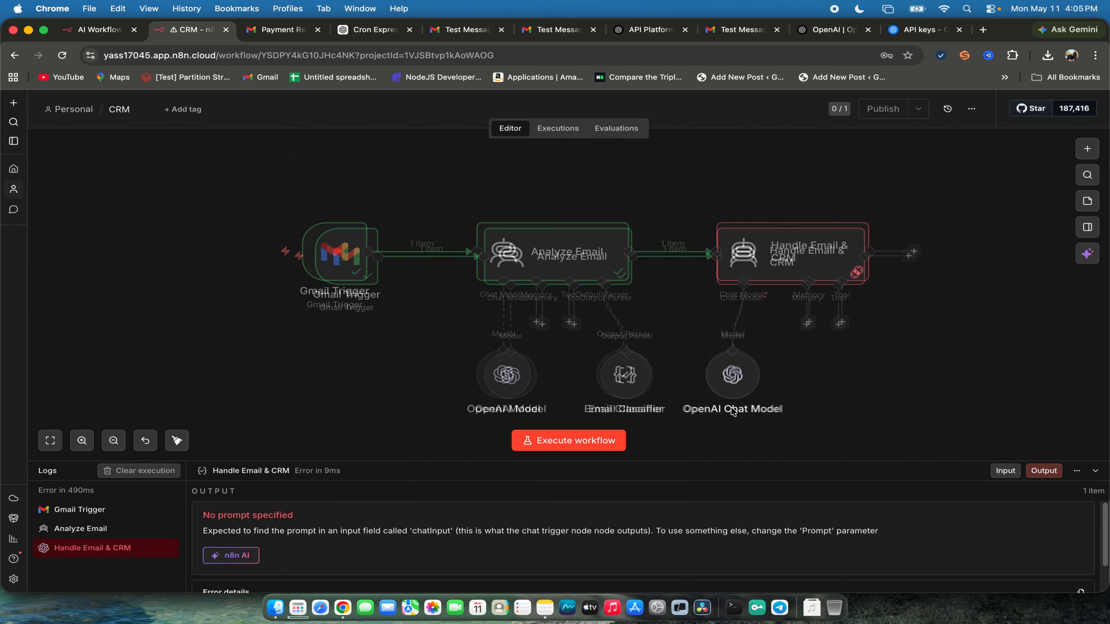
pyautogui.doubleClick(735, 350)
pyautogui.click(83, 117)
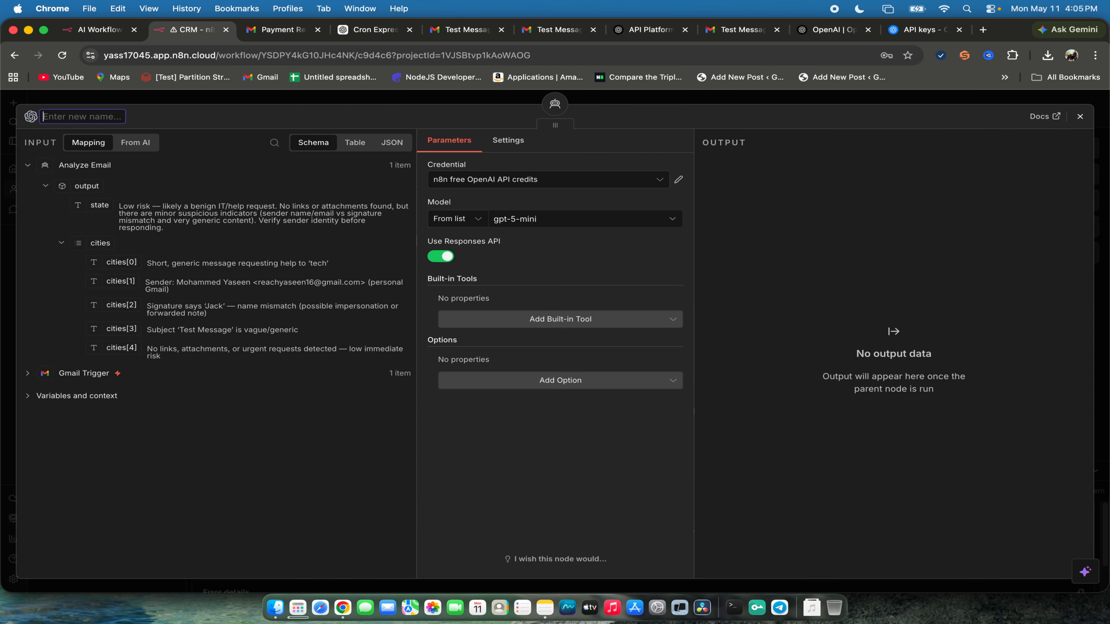
pyautogui.write('Response Model')
pyautogui.press('Return')
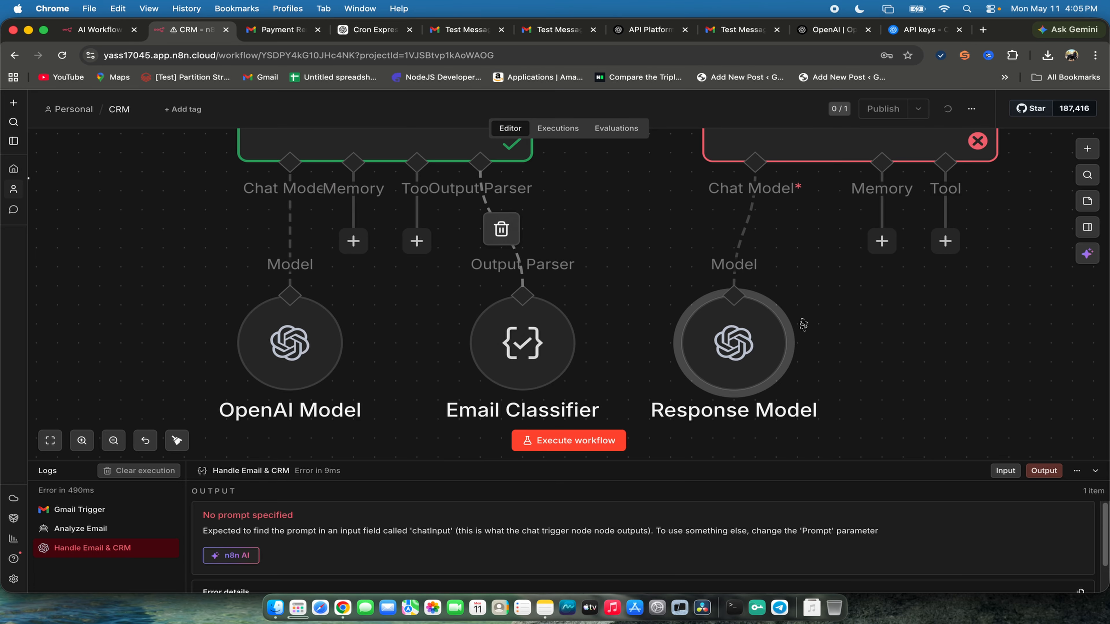
pyautogui.press('1')
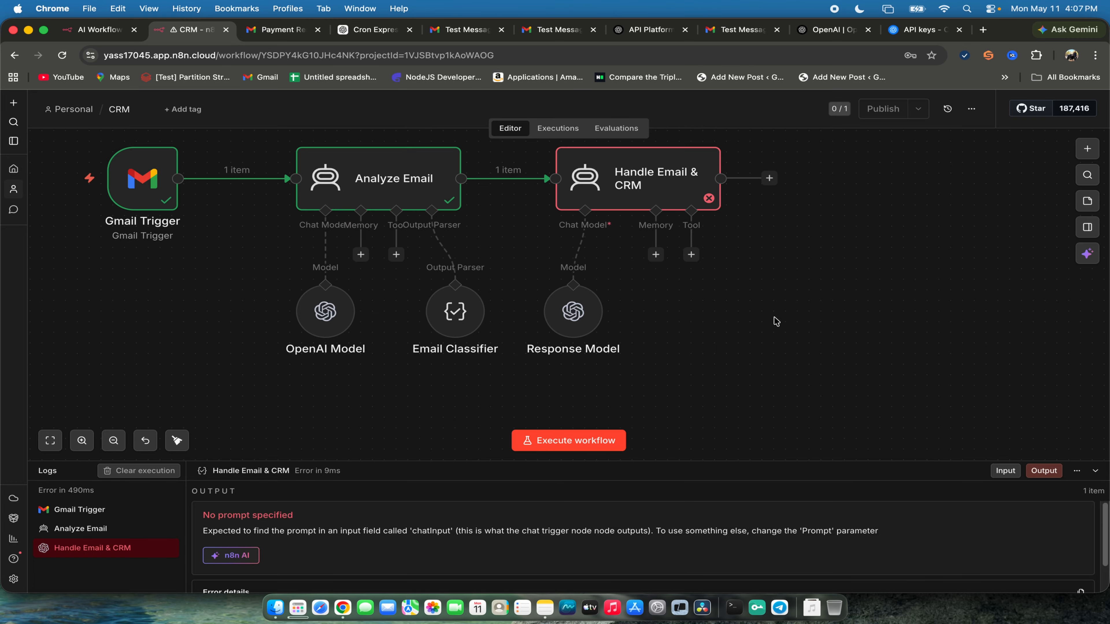
# - Find and add a Gmail Tool as a tool of the Handle Email & CRM agent
pyautogui.click(691, 254)
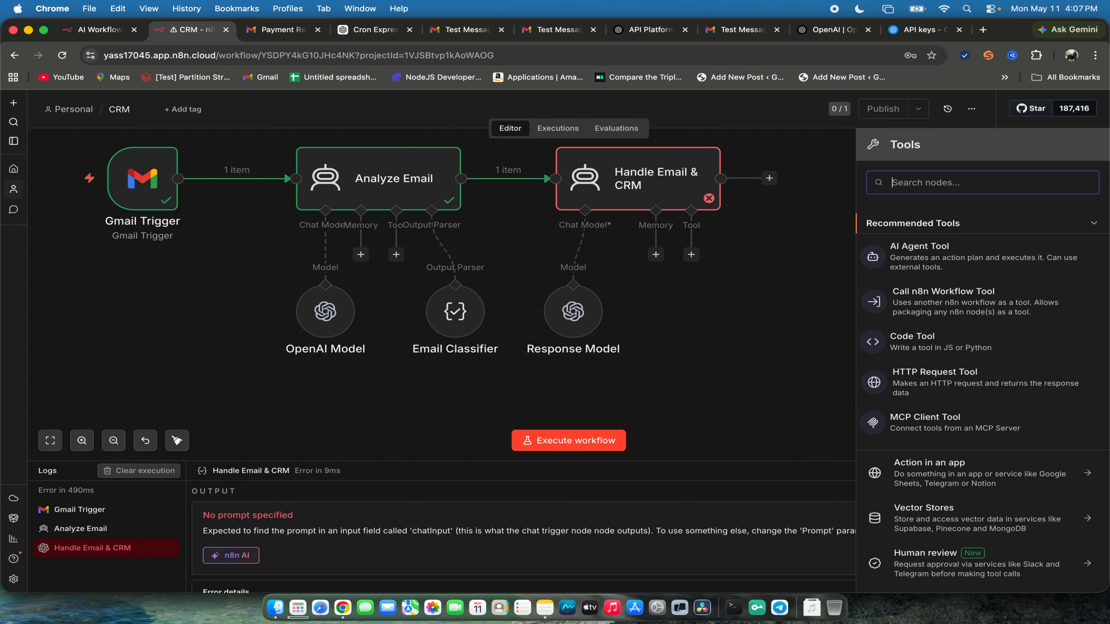
pyautogui.write('Gmail')
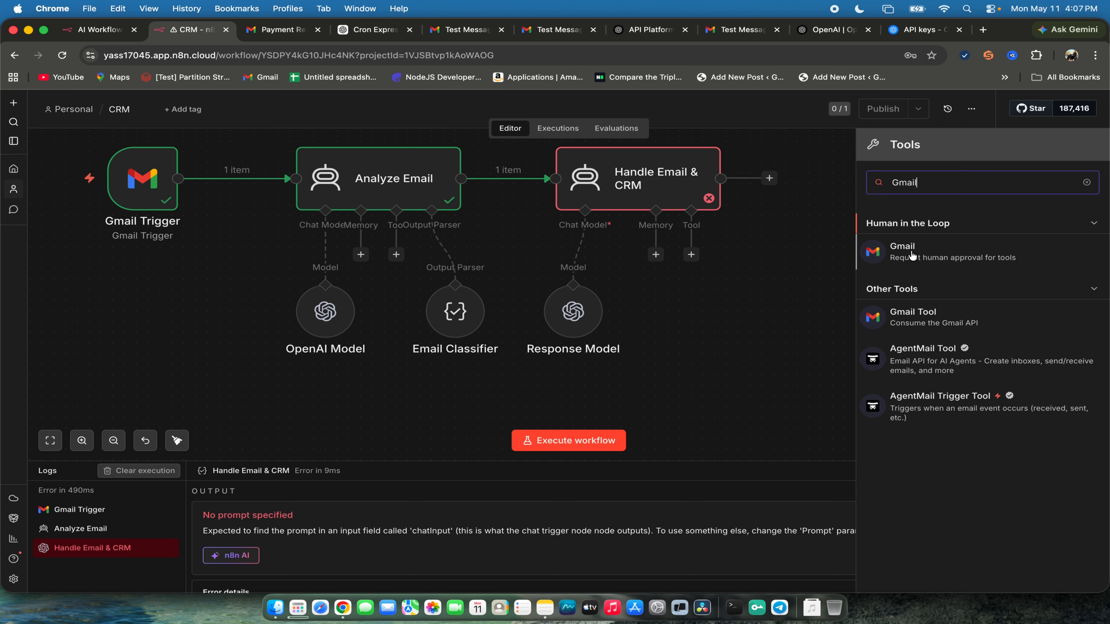
pyautogui.click(922, 326)
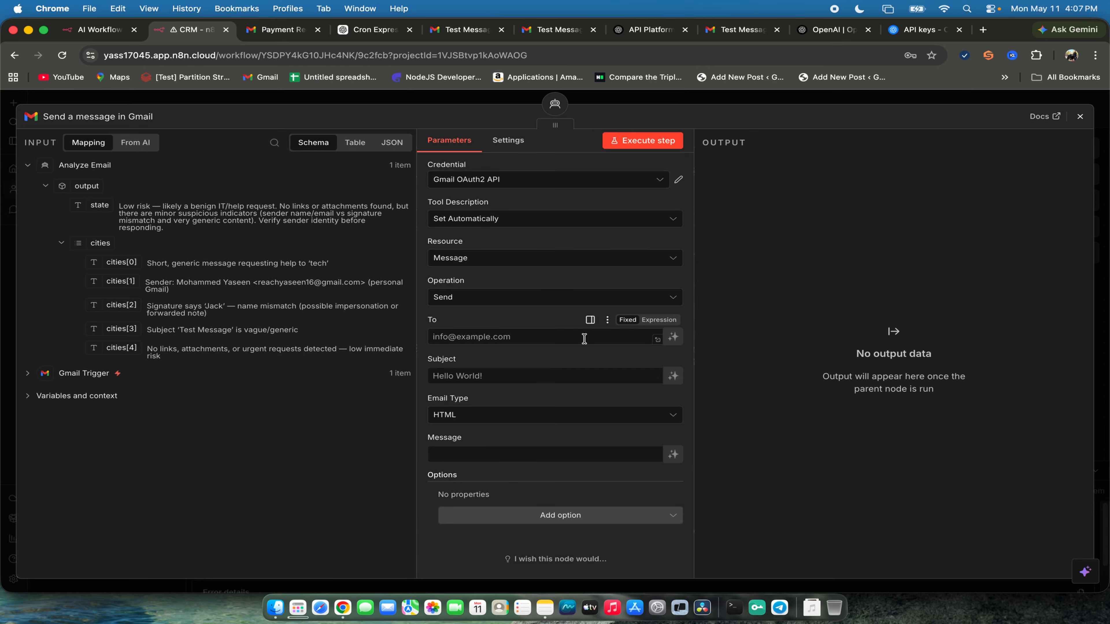
# - Try letting the model define the Gmail tool's To field, and review its credential and operation settings
pyautogui.click(673, 337)
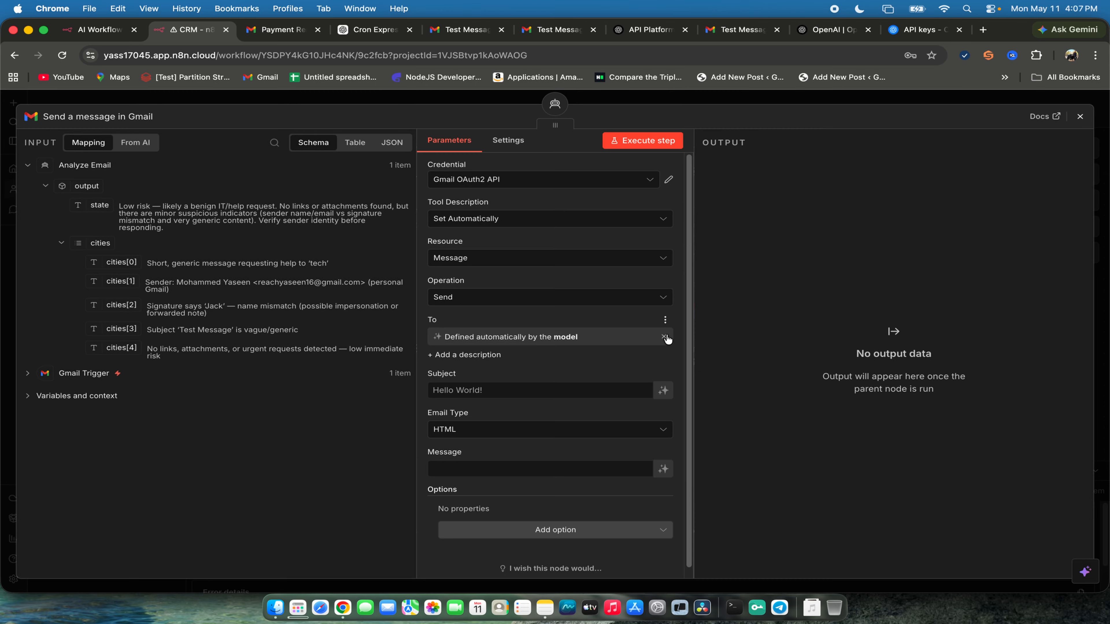
pyautogui.click(665, 339)
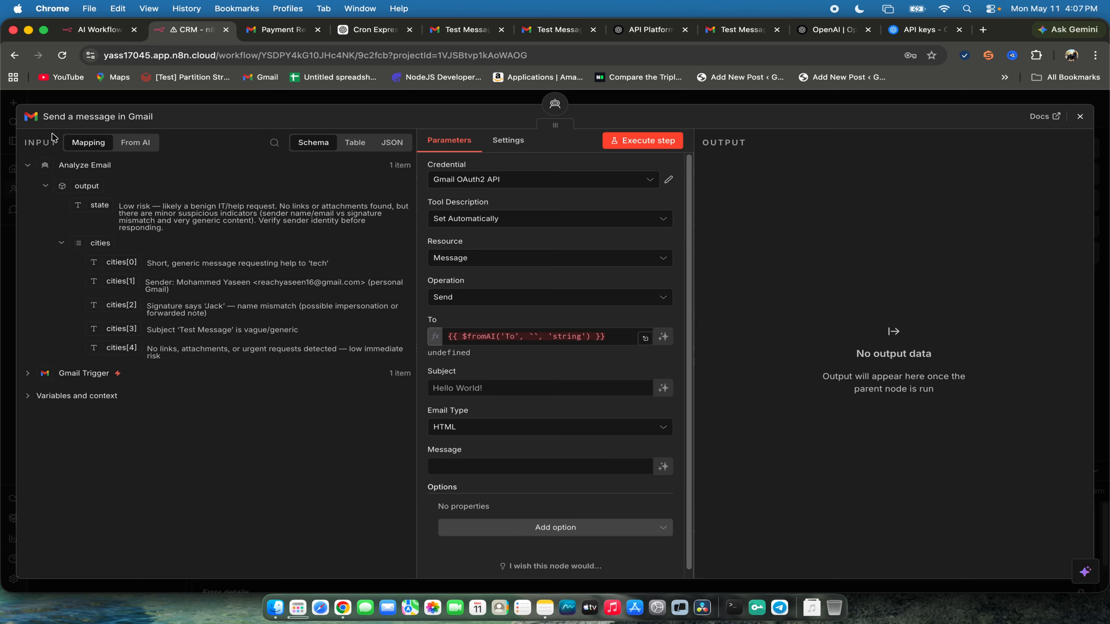
pyautogui.click(126, 119)
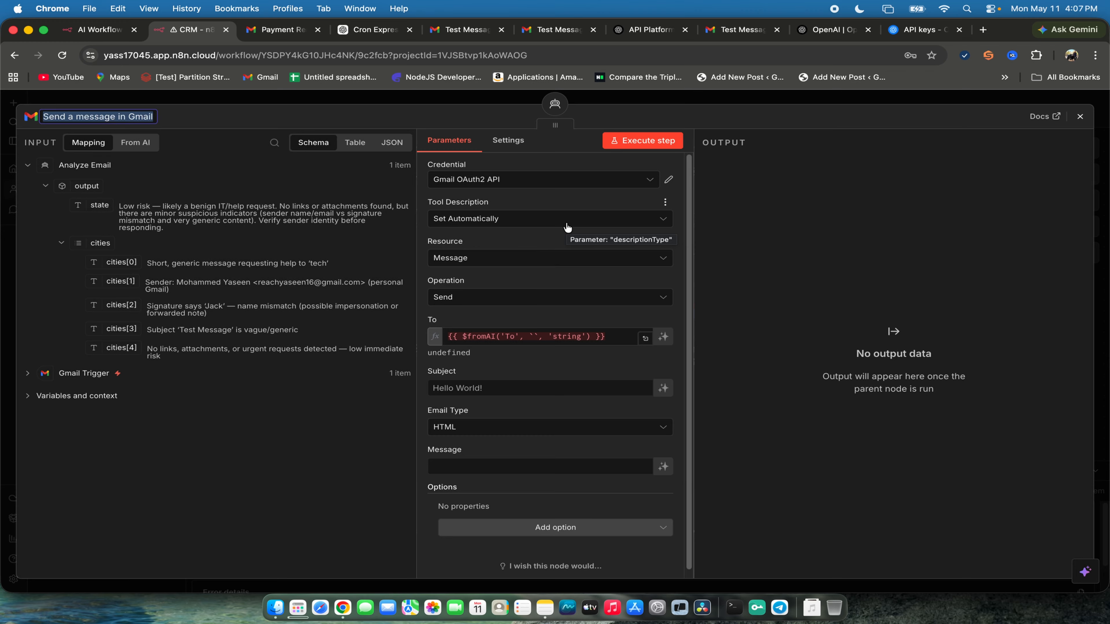
pyautogui.doubleClick(451, 164)
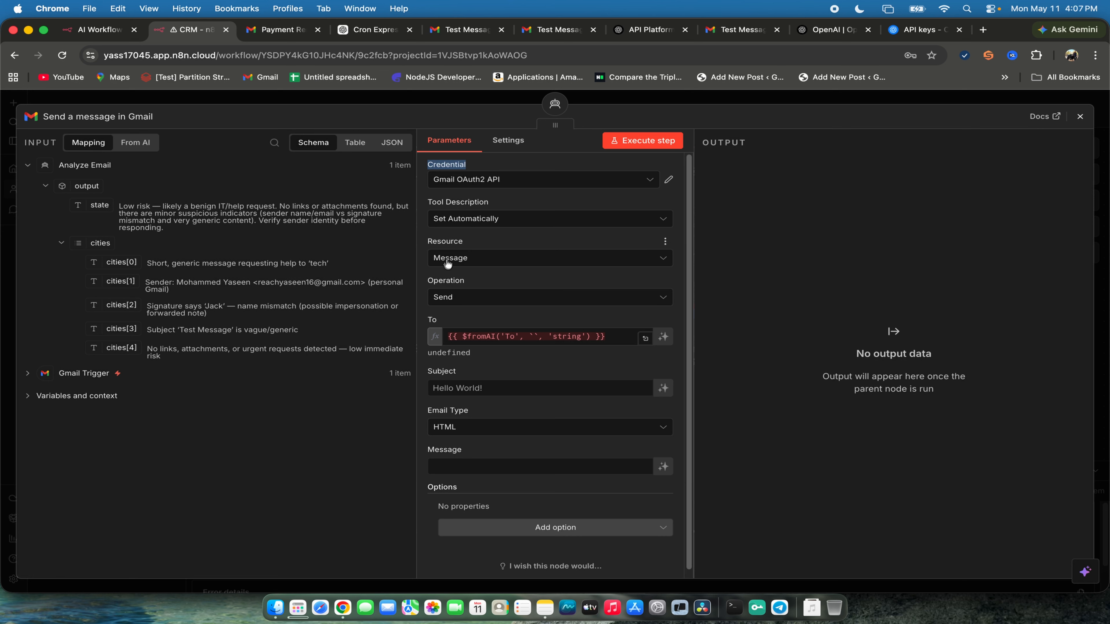
pyautogui.click(456, 300)
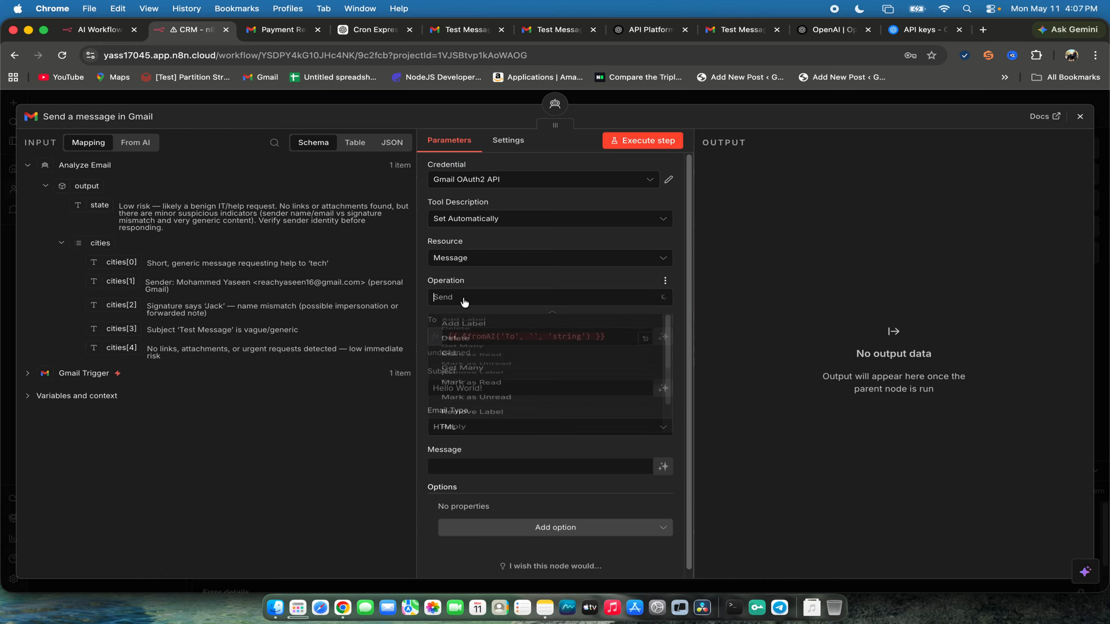
pyautogui.click(454, 302)
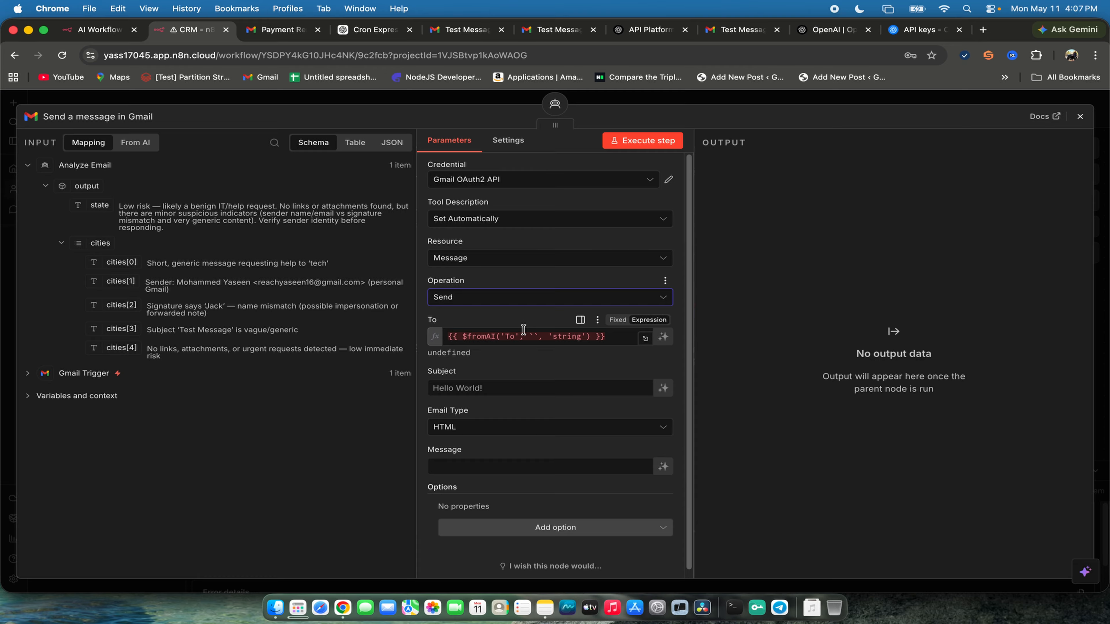
# - Replace the To expression of the Gmail tool with the From field of the Gmail Trigger's input data
pyautogui.moveTo(667, 340); pyautogui.dragTo(678, 353)
pyautogui.click(590, 332)
pyautogui.press('super+a')
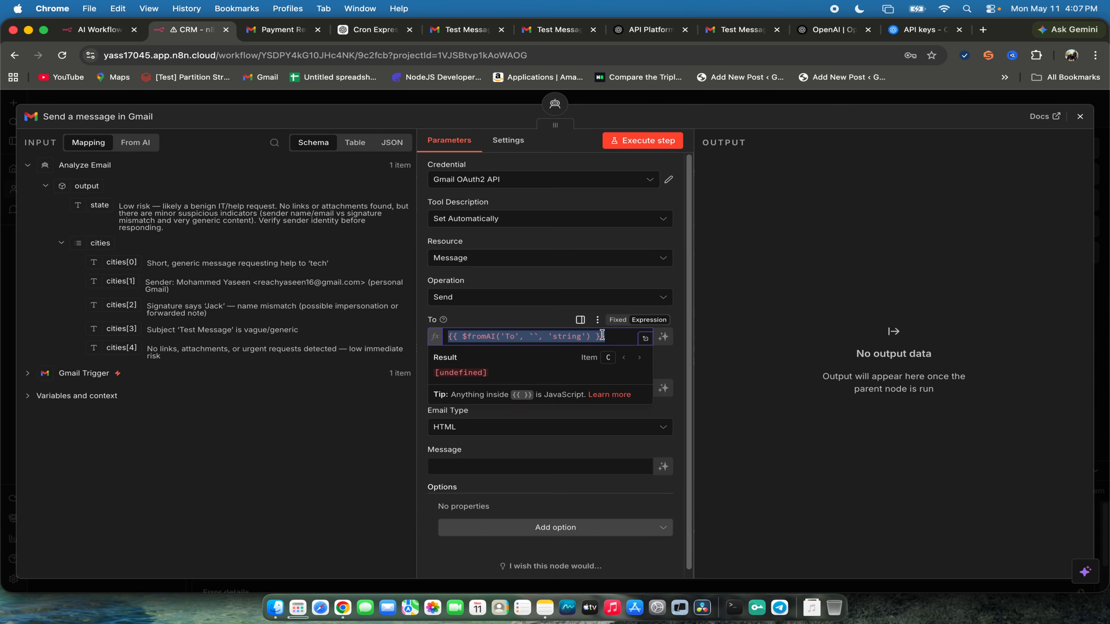
pyautogui.press('BackSpace')
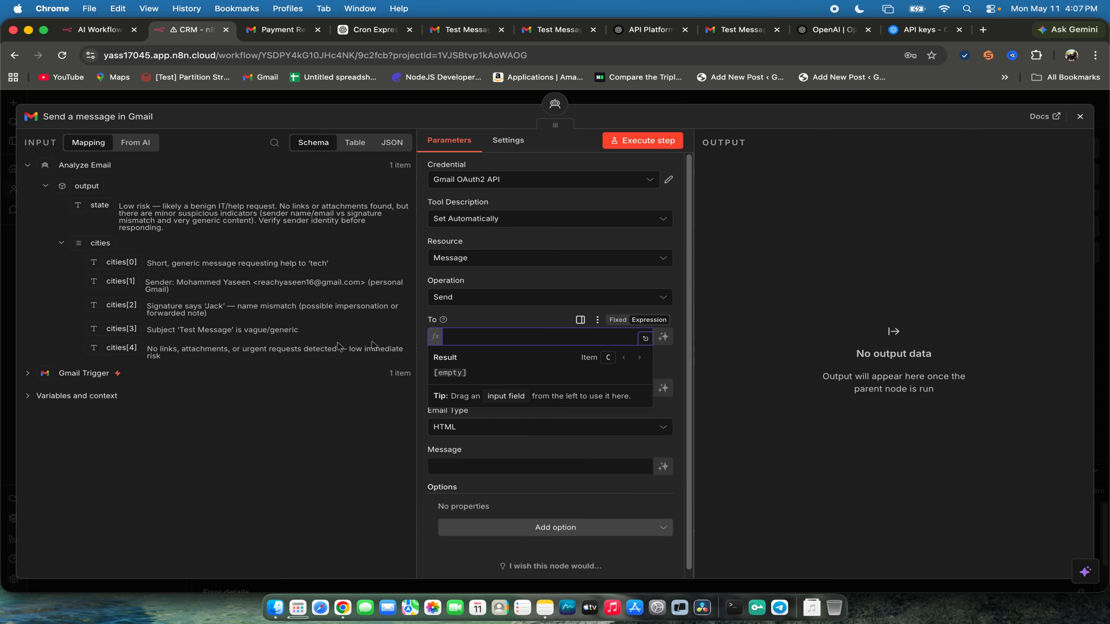
pyautogui.click(28, 374)
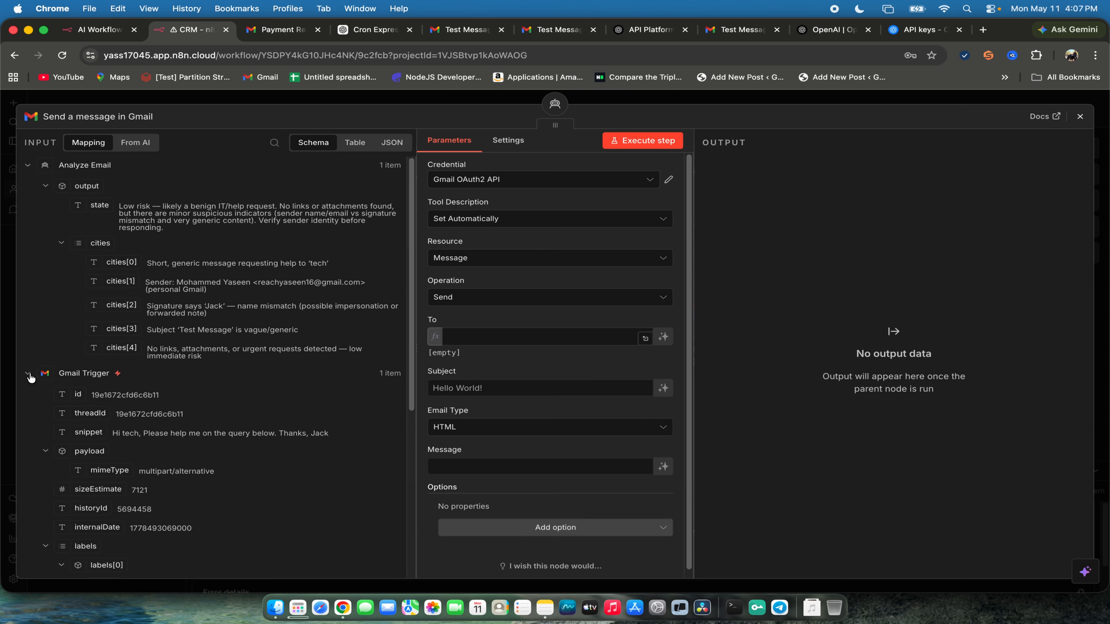
pyautogui.click(29, 375)
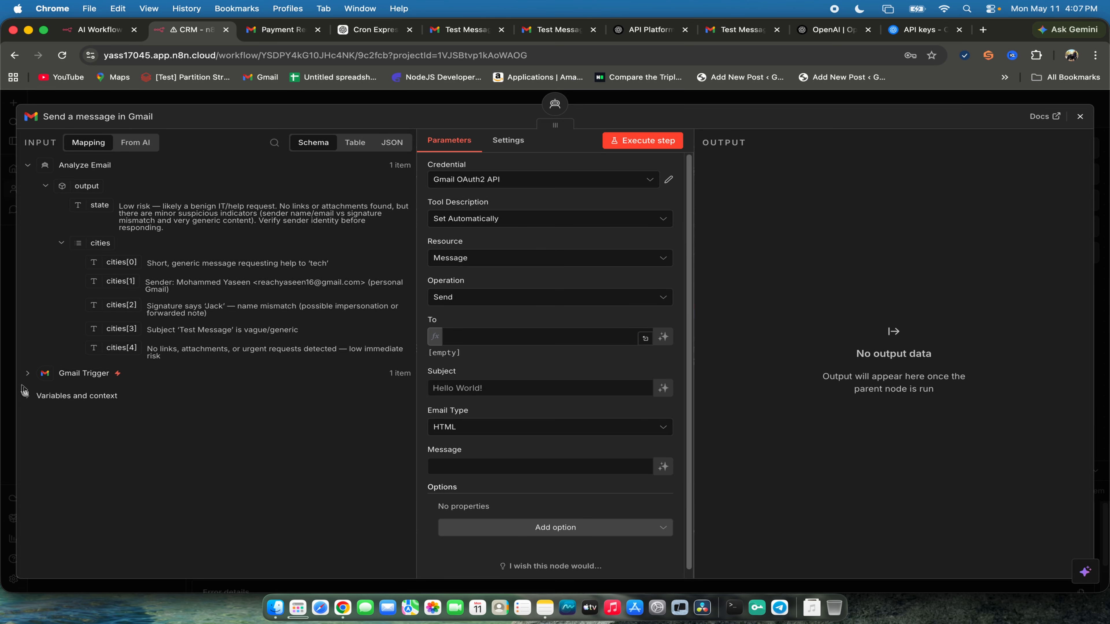
pyautogui.click(24, 392)
pyautogui.scroll(-3, 125, 444)
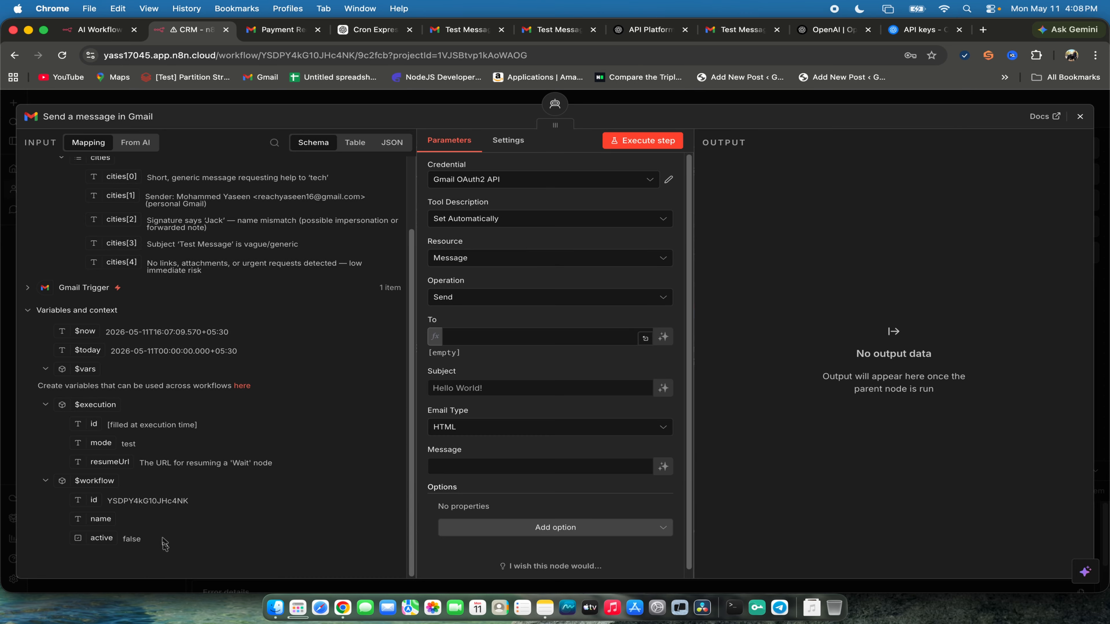
pyautogui.scroll(3, 207, 512)
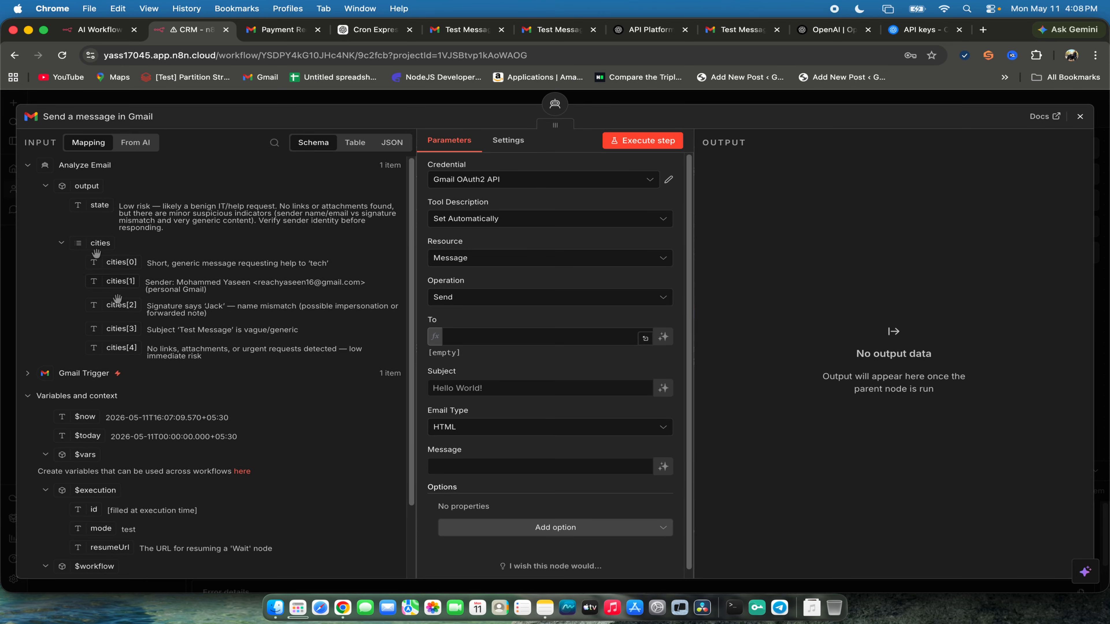
pyautogui.click(29, 374)
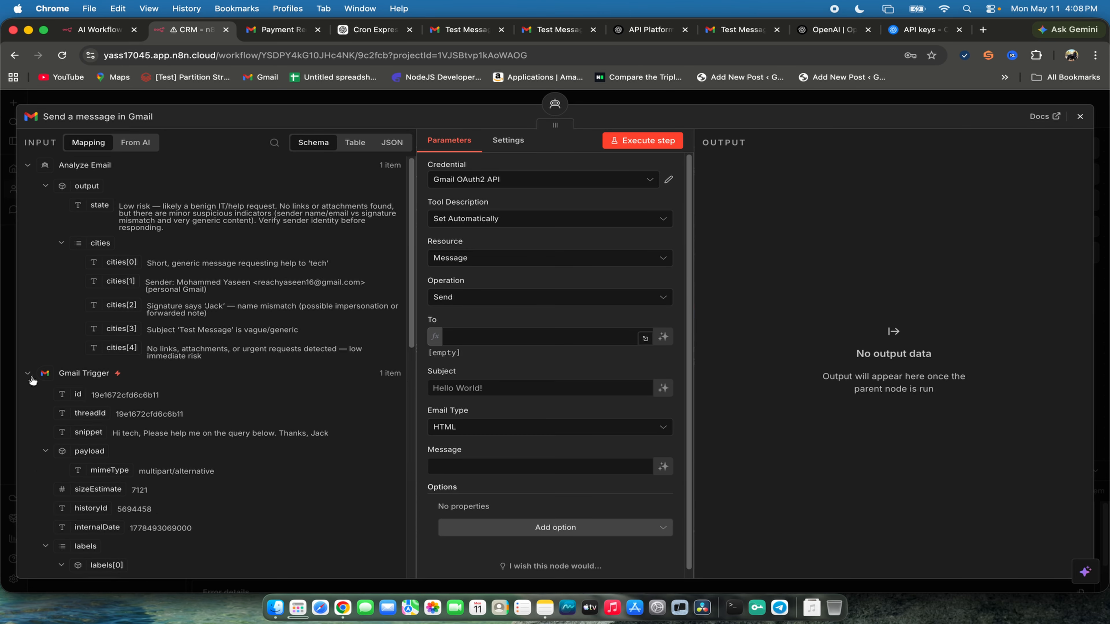
pyautogui.scroll(-4, 100, 420)
pyautogui.scroll(-10, 149, 358)
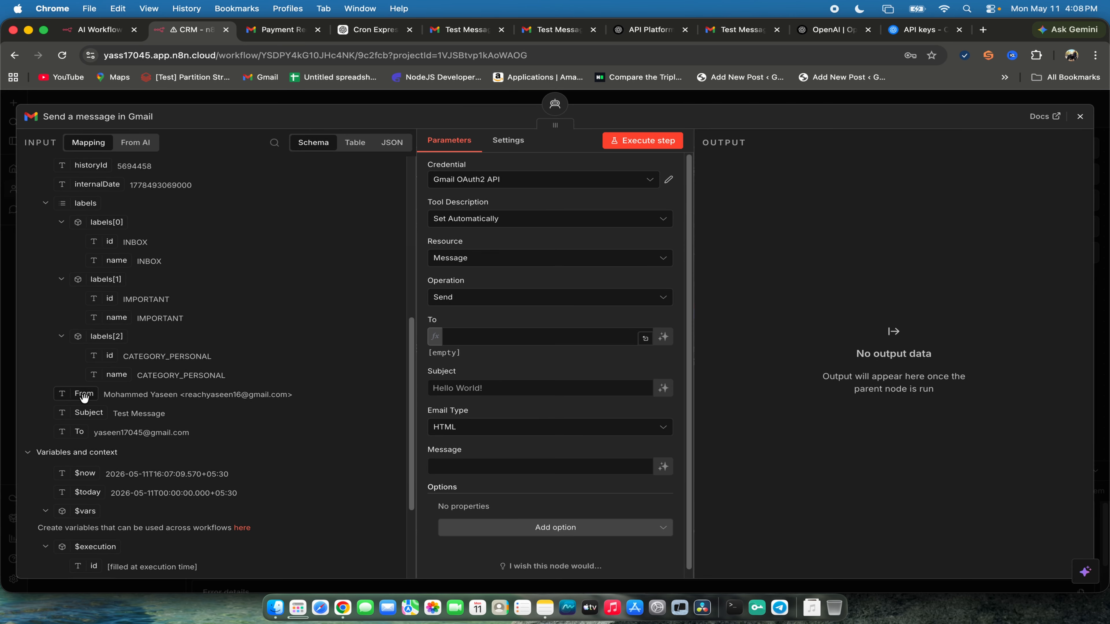
pyautogui.moveTo(84, 395); pyautogui.dragTo(538, 337)
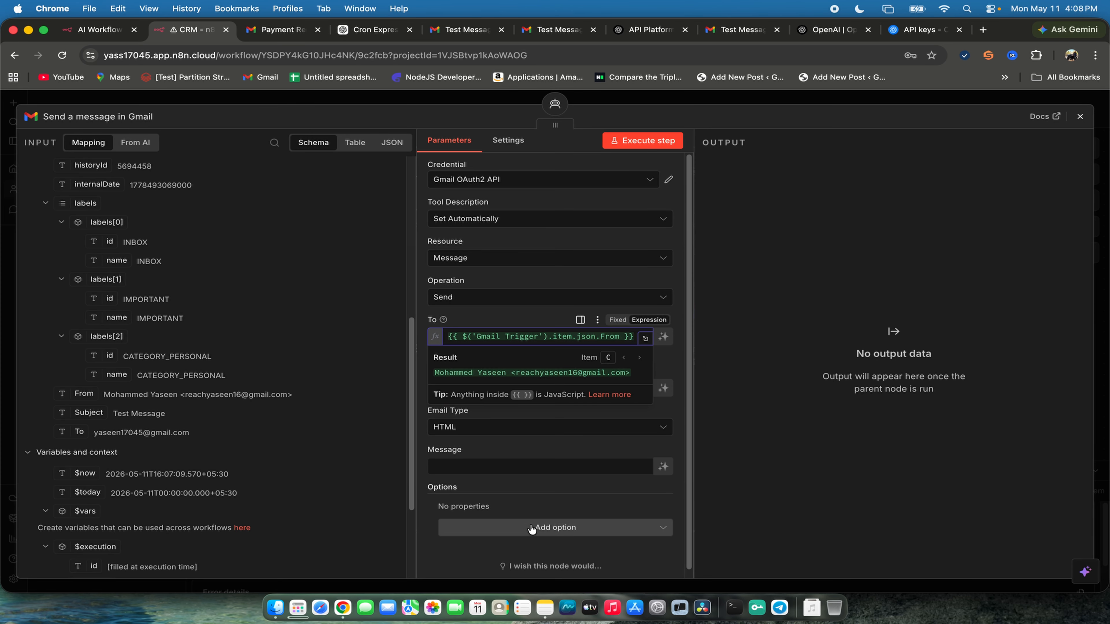
# - Let the model automatically define the To, Subject and Message fields of the Gmail send tool
pyautogui.click(663, 336)
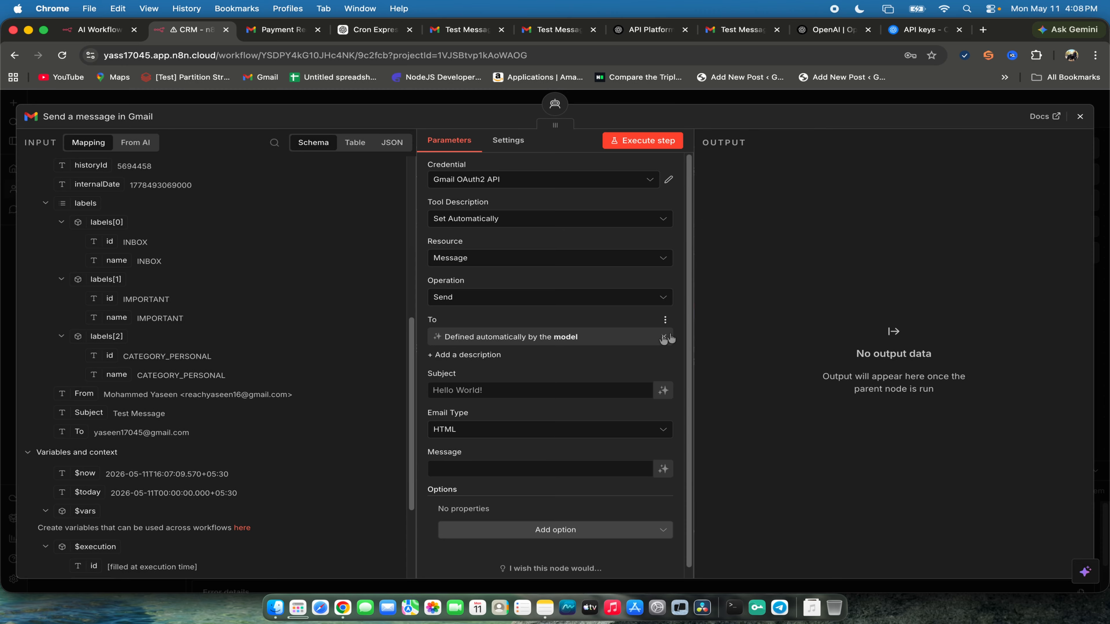
pyautogui.click(663, 391)
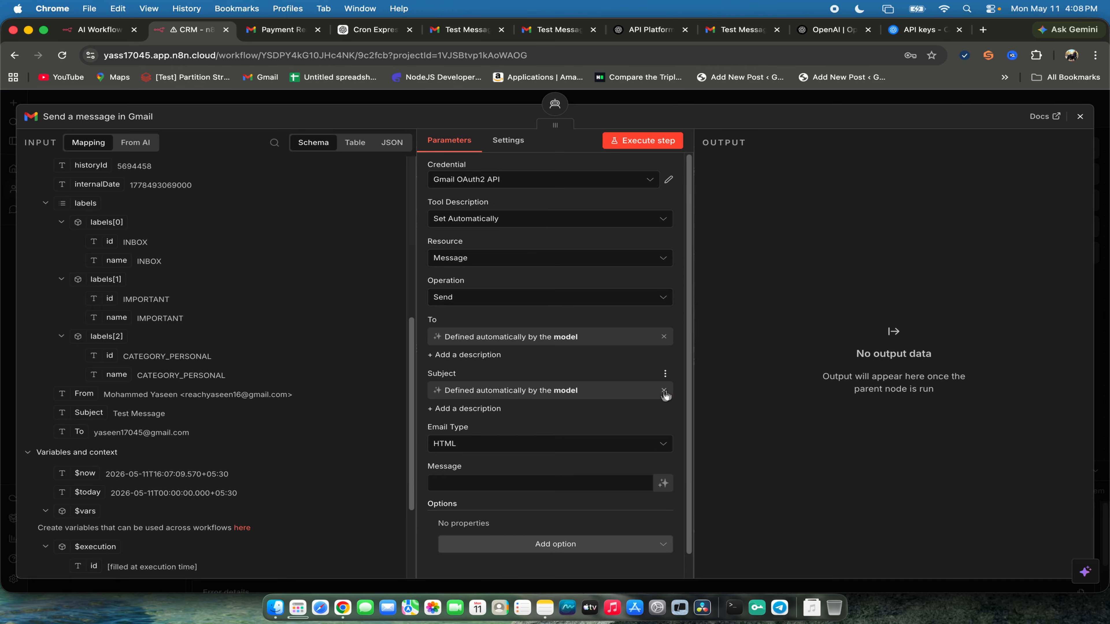
pyautogui.click(663, 484)
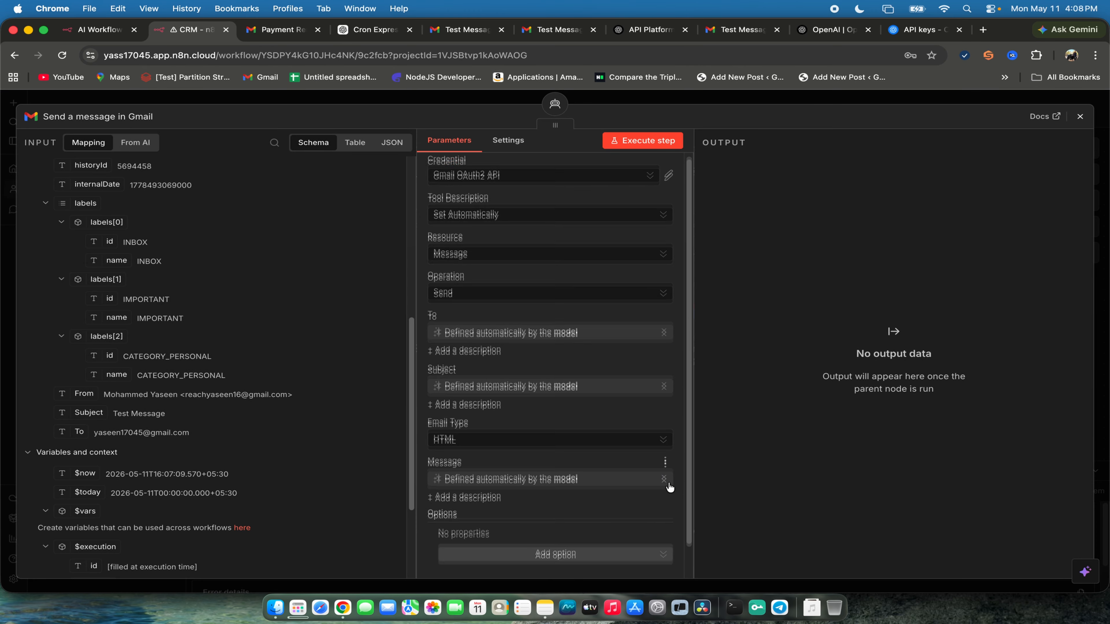
pyautogui.scroll(-2, 660, 490)
pyautogui.scroll(1, 655, 495)
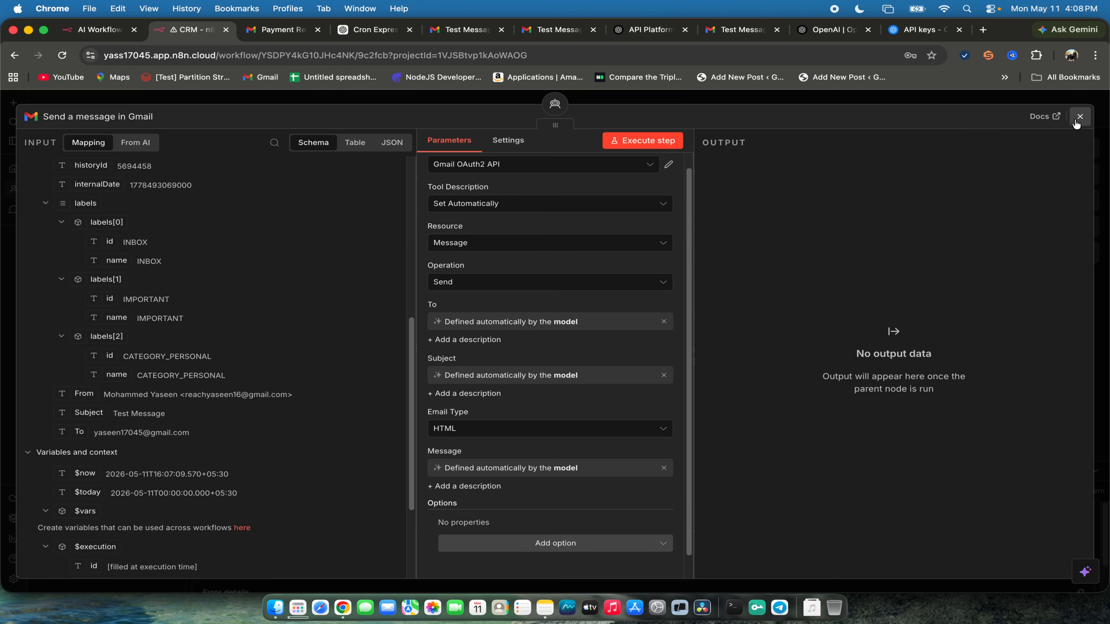
# - Return to the canvas and move the Send a message in Gmail node below and to the right of Handle Email & CRM
pyautogui.click(1079, 117)
pyautogui.scroll(2, 773, 262)
pyautogui.moveTo(706, 376); pyautogui.dragTo(883, 344)
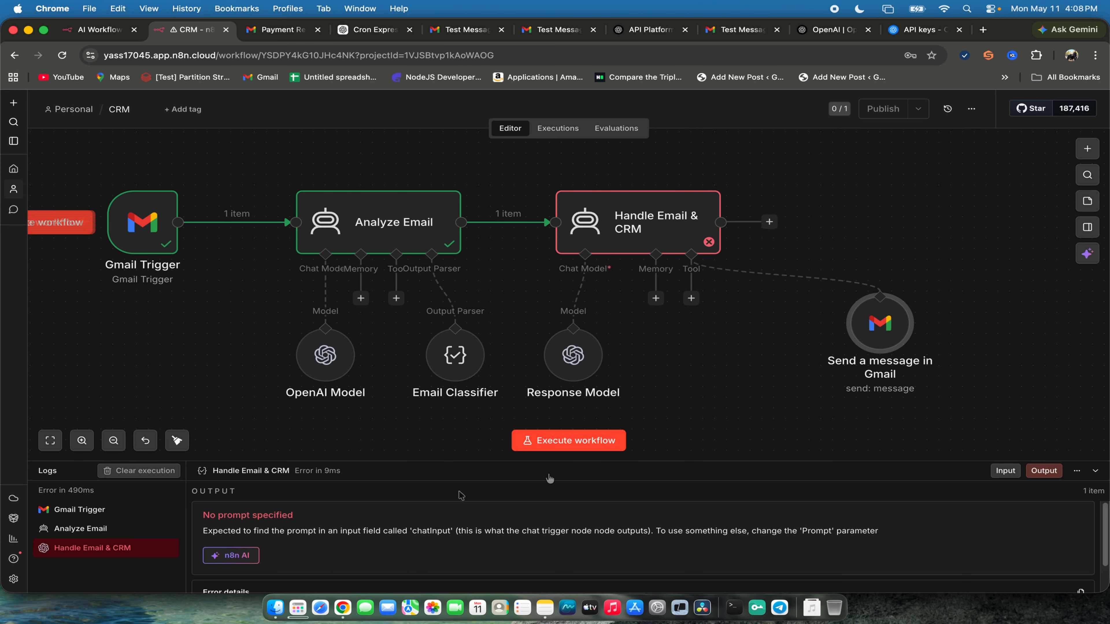
# - Execute the whole workflow and examine the OpenAI Model input and the Handle Email & CRM error in the logs
pyautogui.click(552, 441)
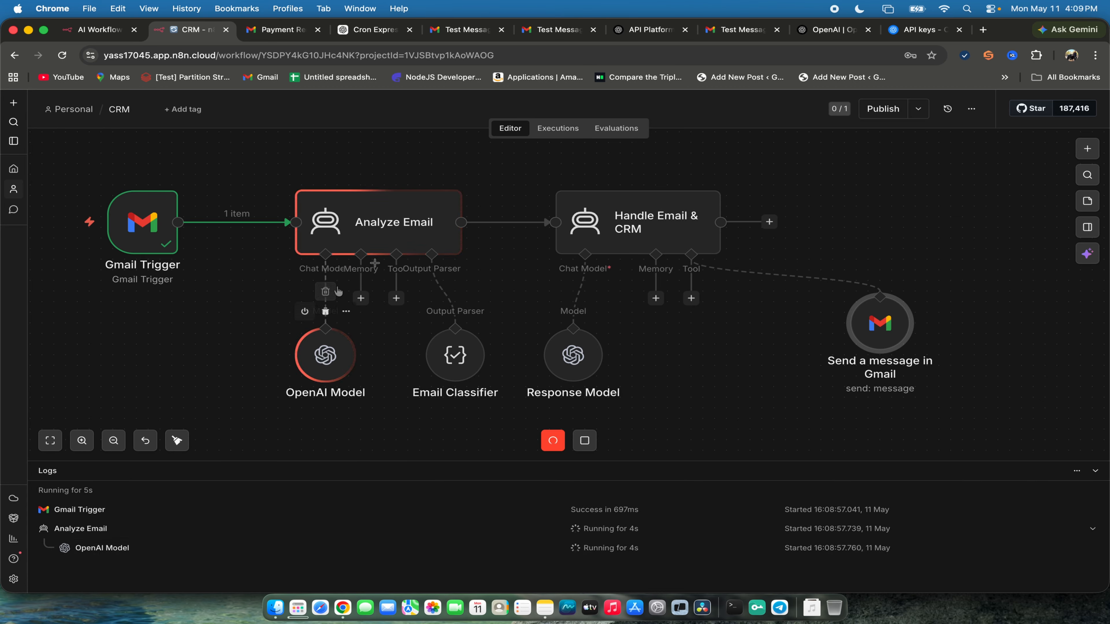
pyautogui.click(84, 548)
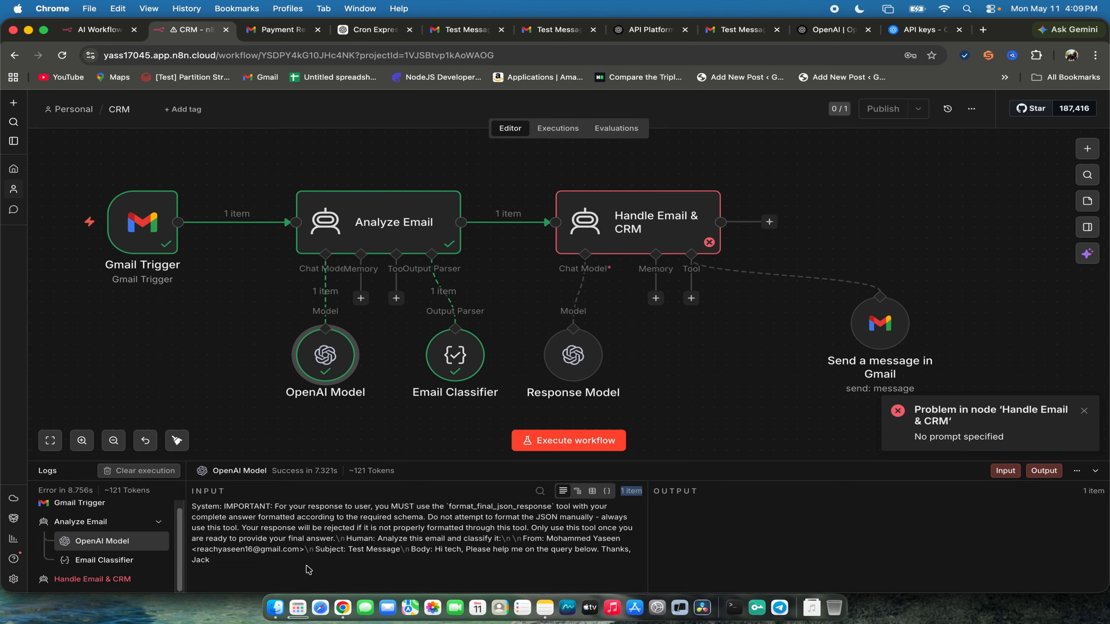
pyautogui.click(114, 579)
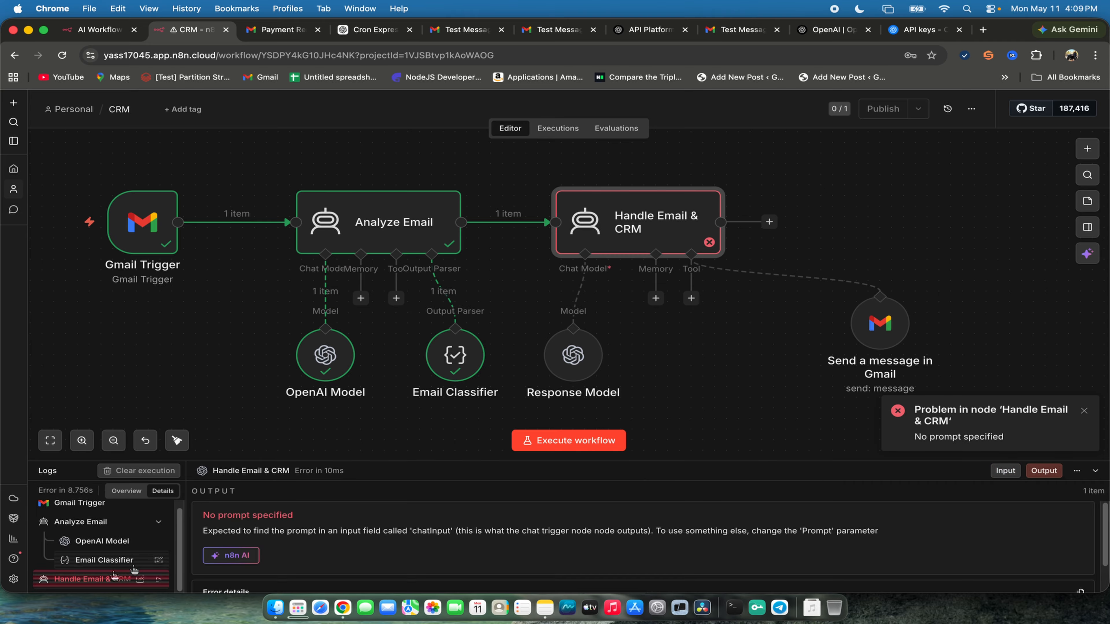
pyautogui.scroll(-2, 375, 531)
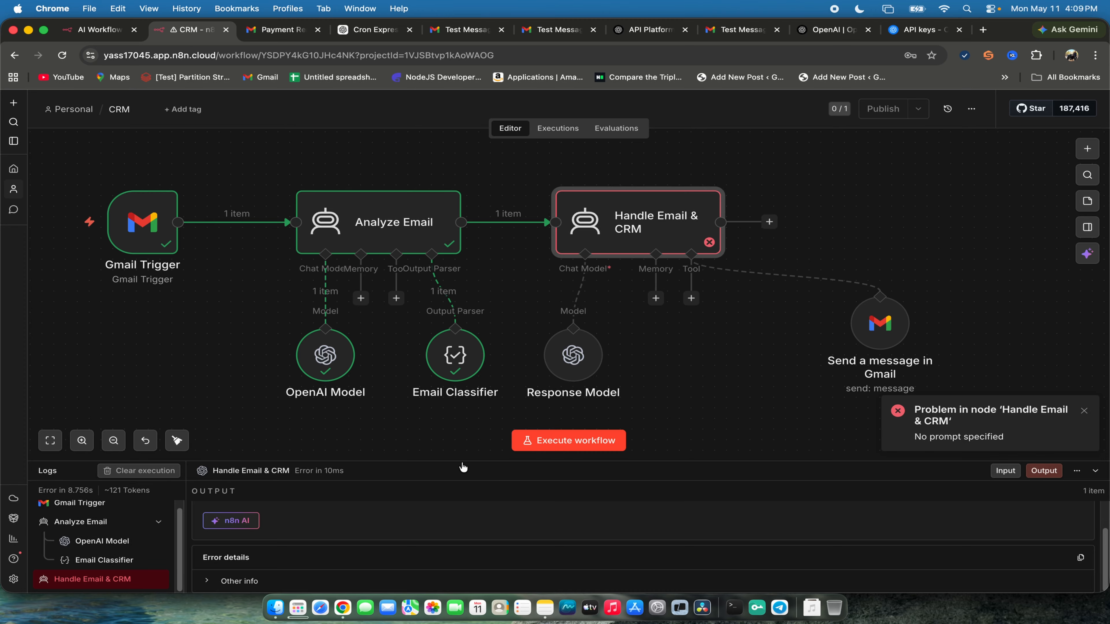
pyautogui.moveTo(462, 461); pyautogui.dragTo(440, 309)
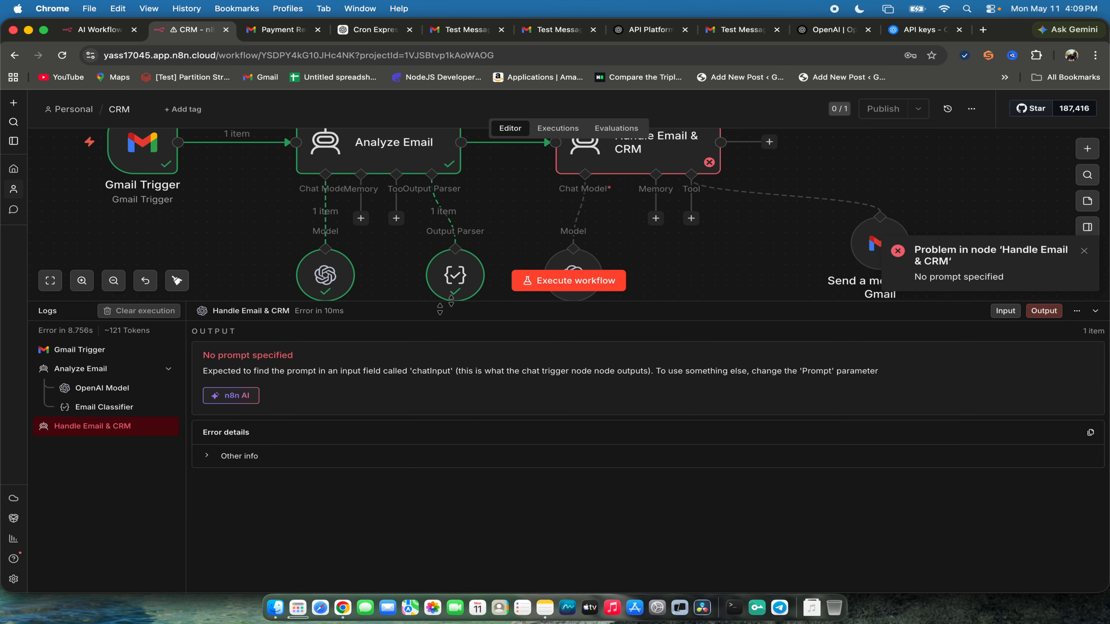
pyautogui.doubleClick(275, 355)
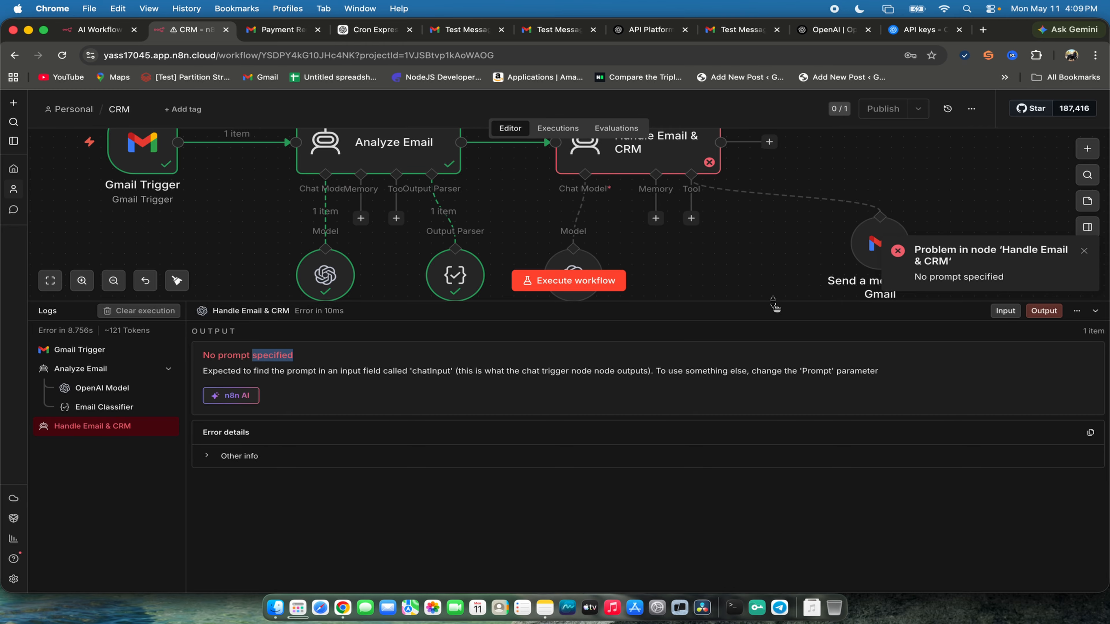
pyautogui.moveTo(773, 302); pyautogui.dragTo(743, 358)
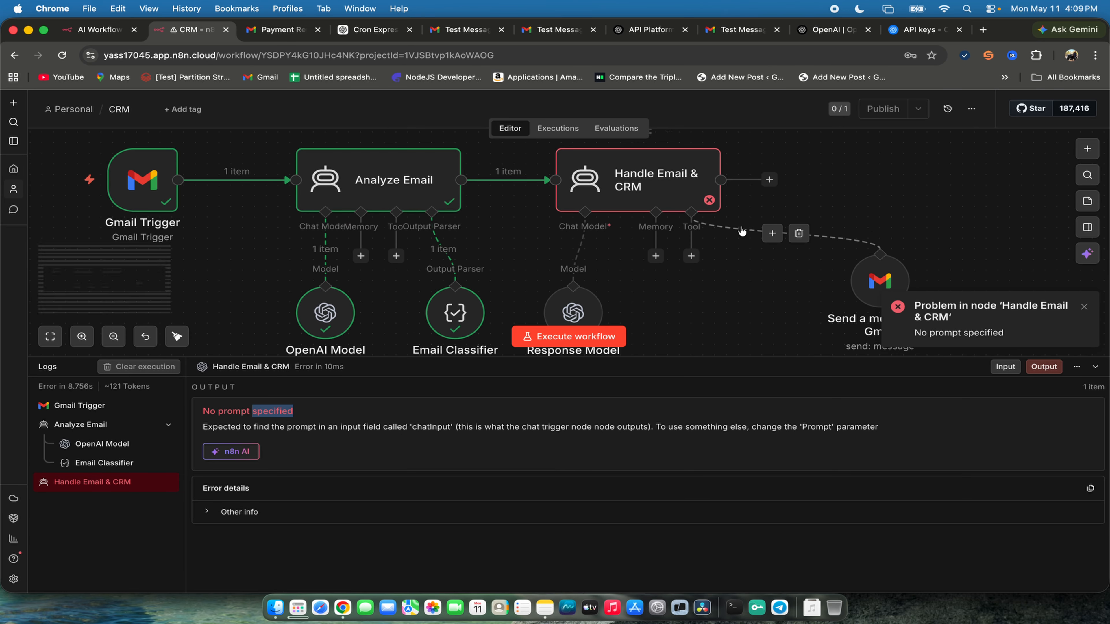
# - Open the Handle Email & CRM agent and set its user prompt source to Define below
pyautogui.scroll(-1, 632, 303)
pyautogui.doubleClick(649, 181)
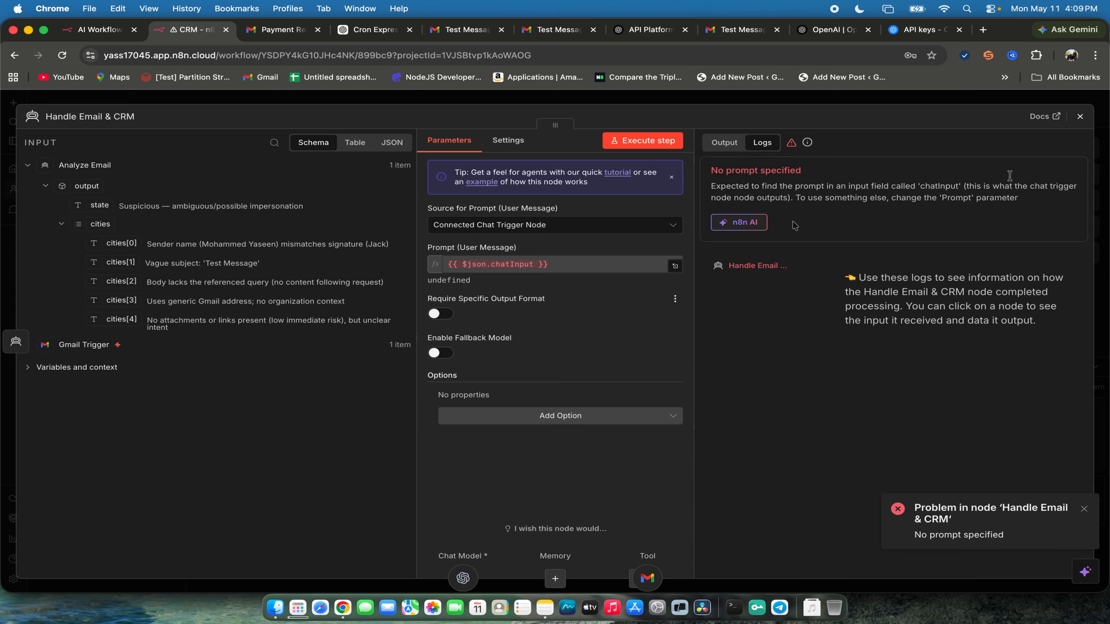
pyautogui.click(608, 227)
pyautogui.click(473, 309)
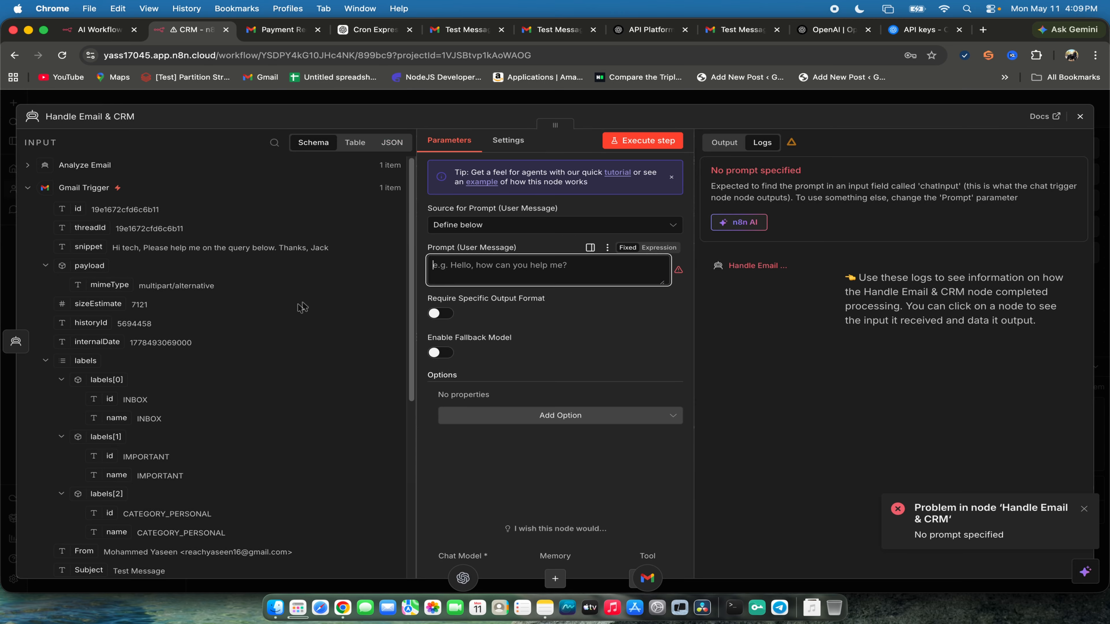
# - Display the agent's input as JSON, choose Gmail Trigger as the source and select all the text
pyautogui.click(355, 143)
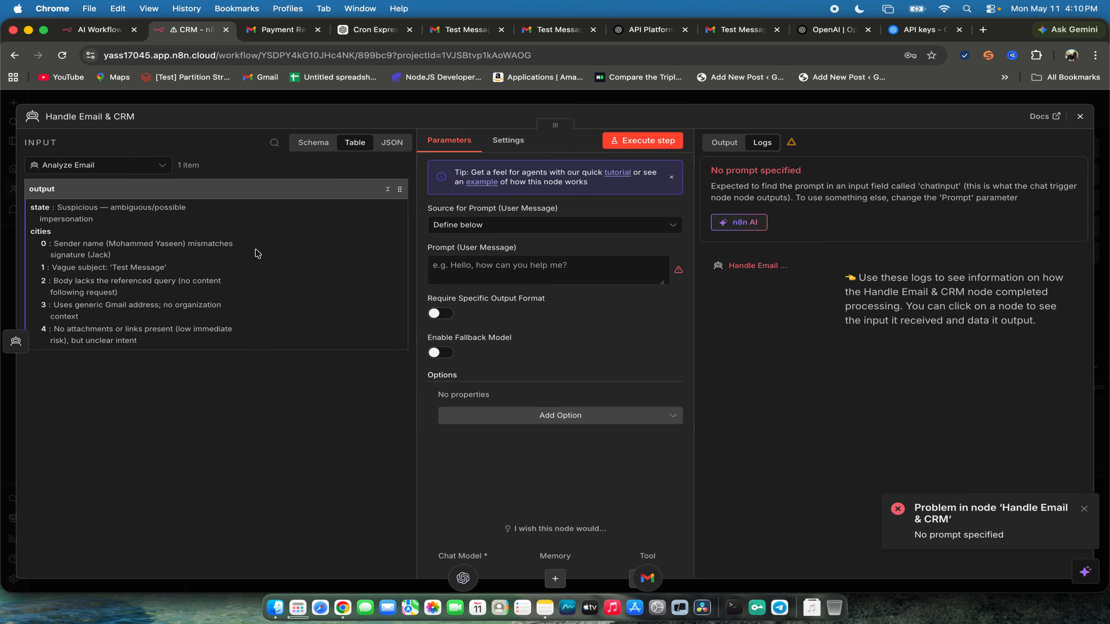
pyautogui.click(392, 142)
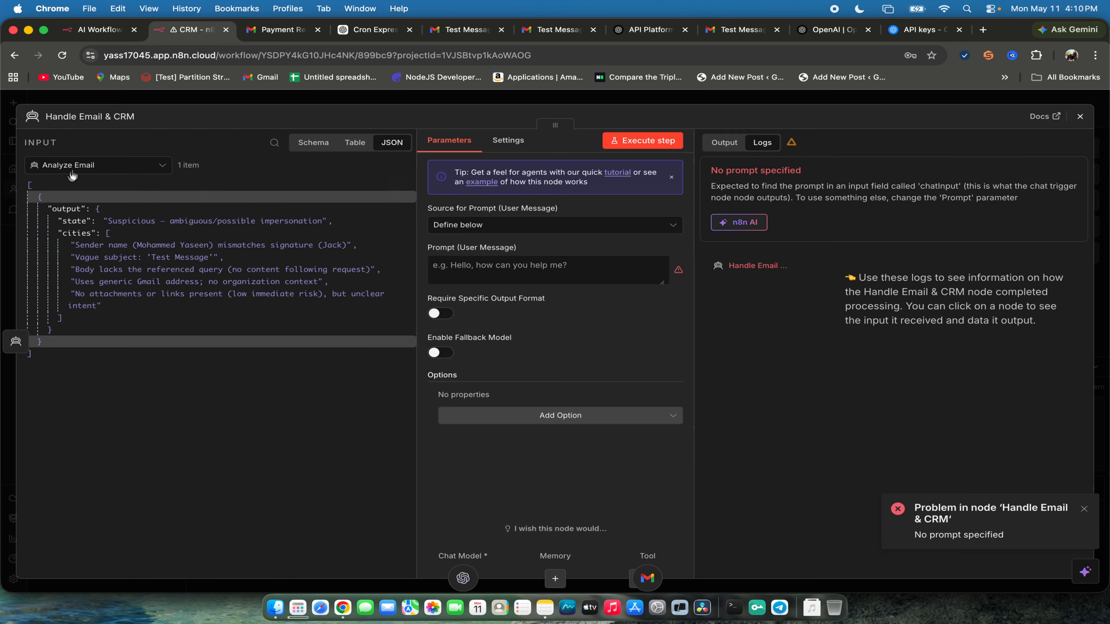
pyautogui.click(88, 170)
pyautogui.click(89, 214)
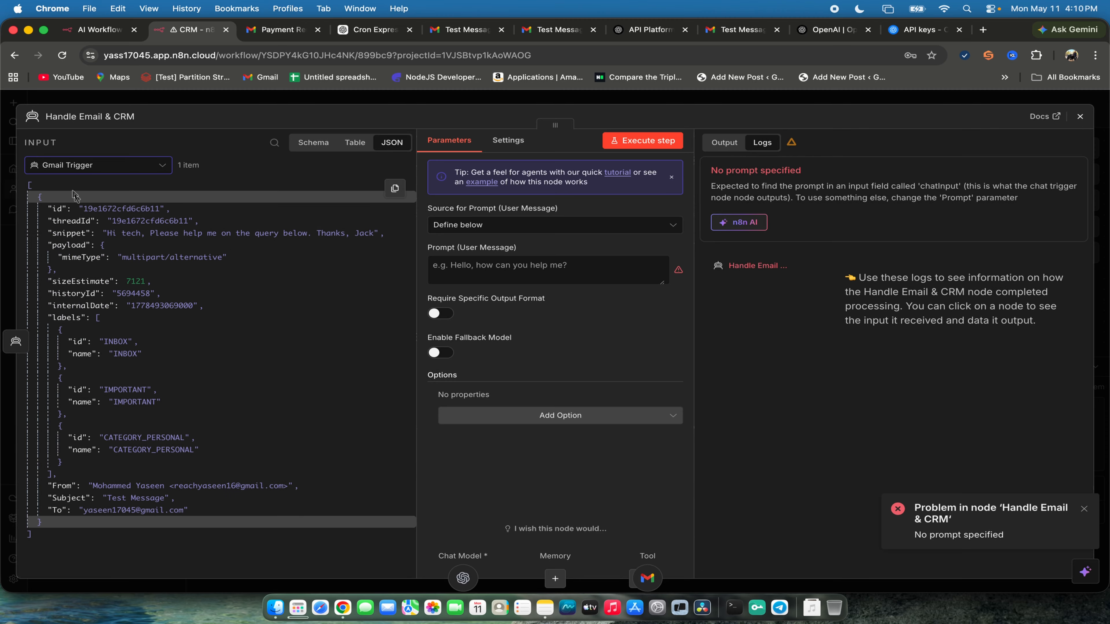
pyautogui.press('super+a')
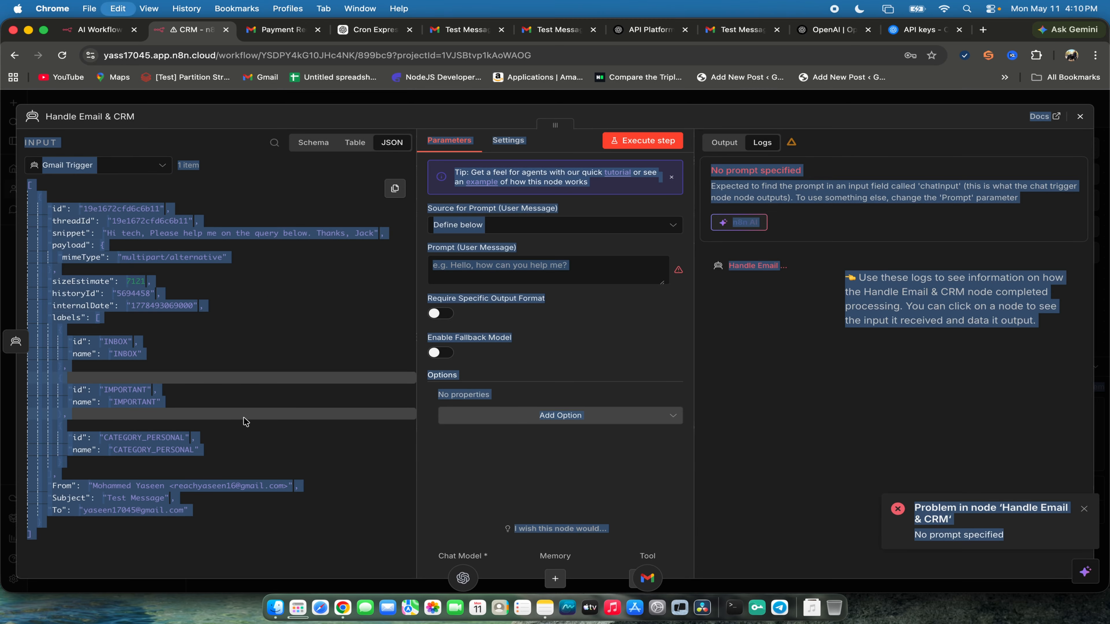
# - Switch to ChatGPT and ask it to create an AI agent prompt that generates an email response, pasting the copied n8n input below the request
pyautogui.click(363, 30)
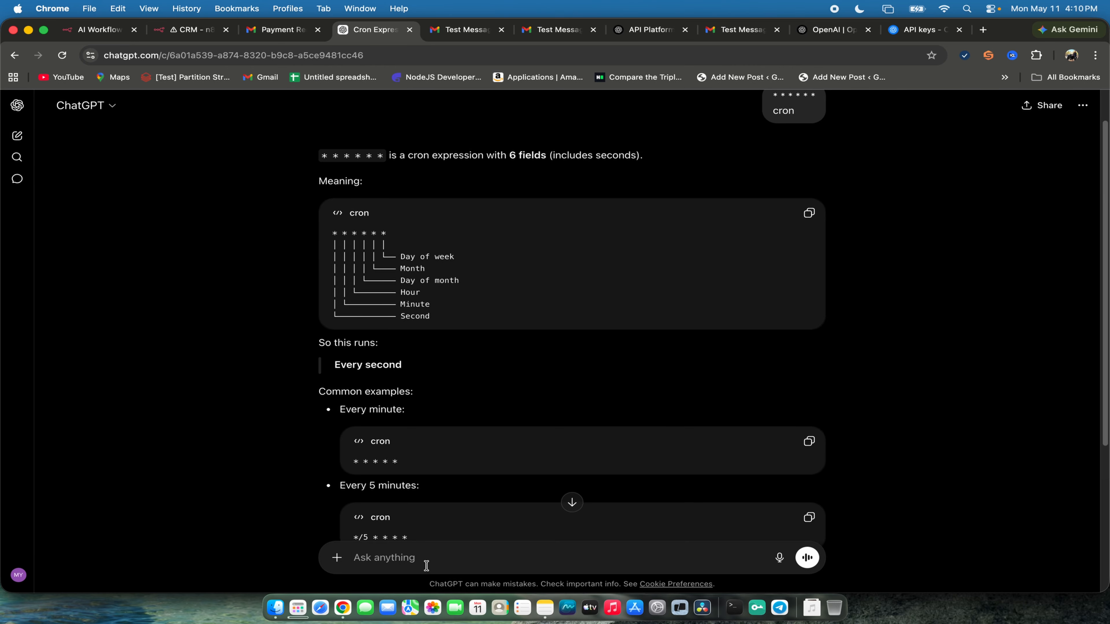
pyautogui.write('create a prompt to an')
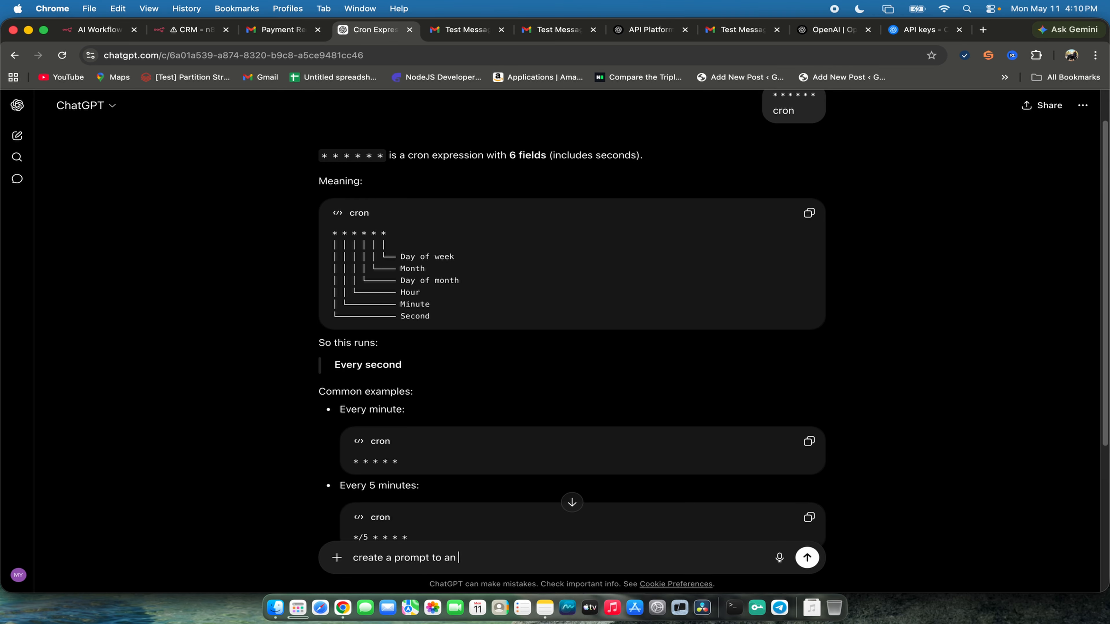
pyautogui.write(' aI agent to generate the response on below input to an email')
pyautogui.hotkey('shift', 'Return')
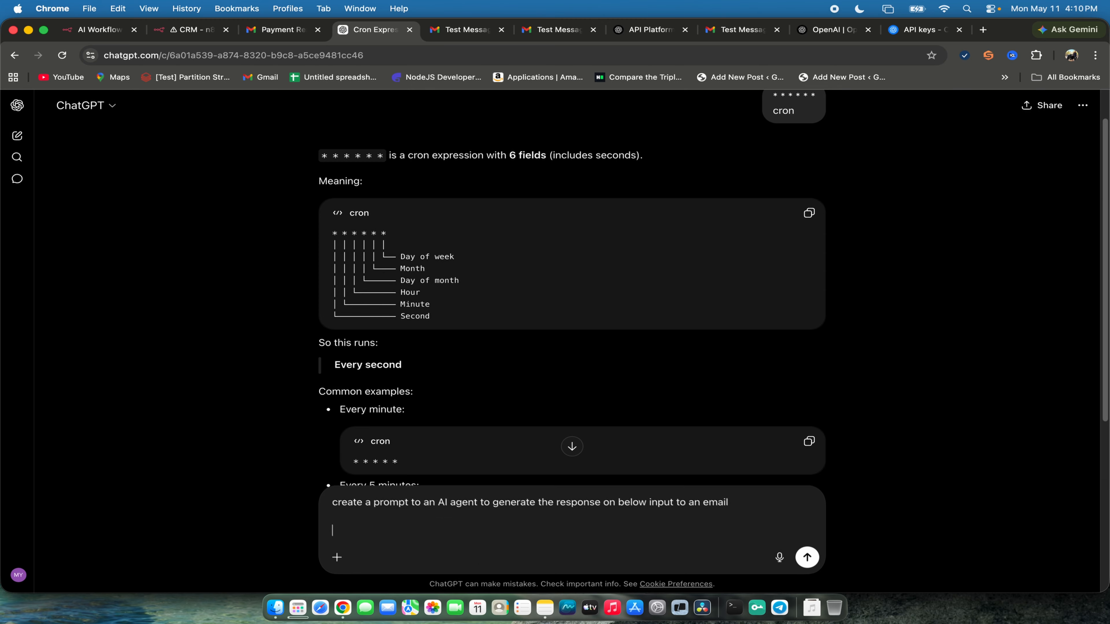
pyautogui.write('Logs Error in 8.756s ~121 Tokens  Gmail Trigger Analyze Email')
pyautogui.press('Return')
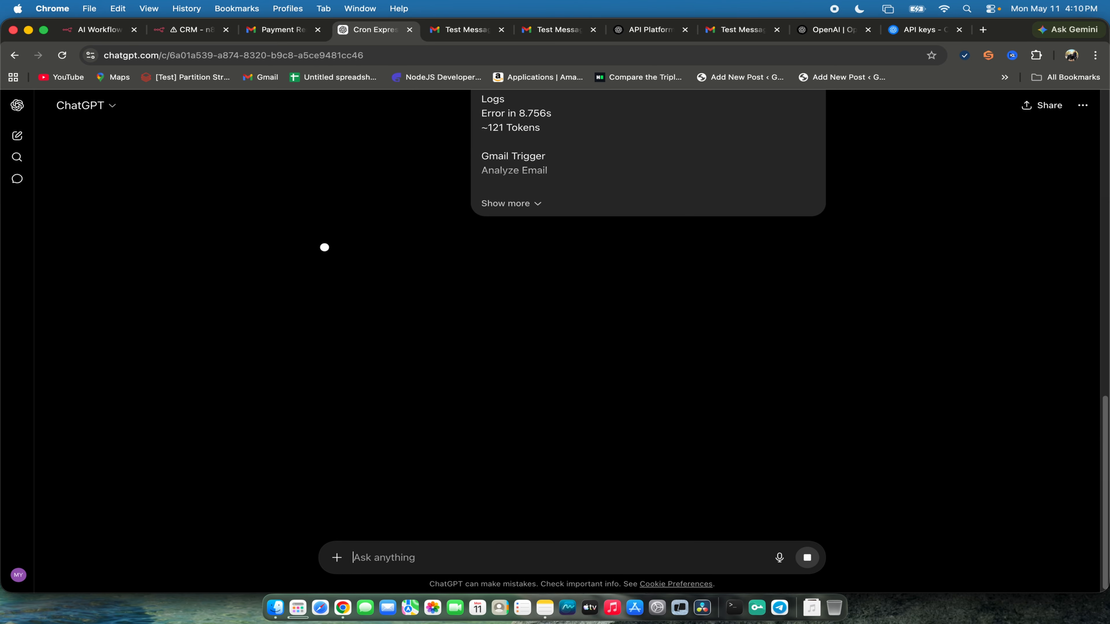
# - Expand the submitted message, review ChatGPT's answer and copy the generated email automation assistant prompt
pyautogui.click(512, 206)
pyautogui.scroll(-8, 560, 240)
pyautogui.scroll(-20, 643, 365)
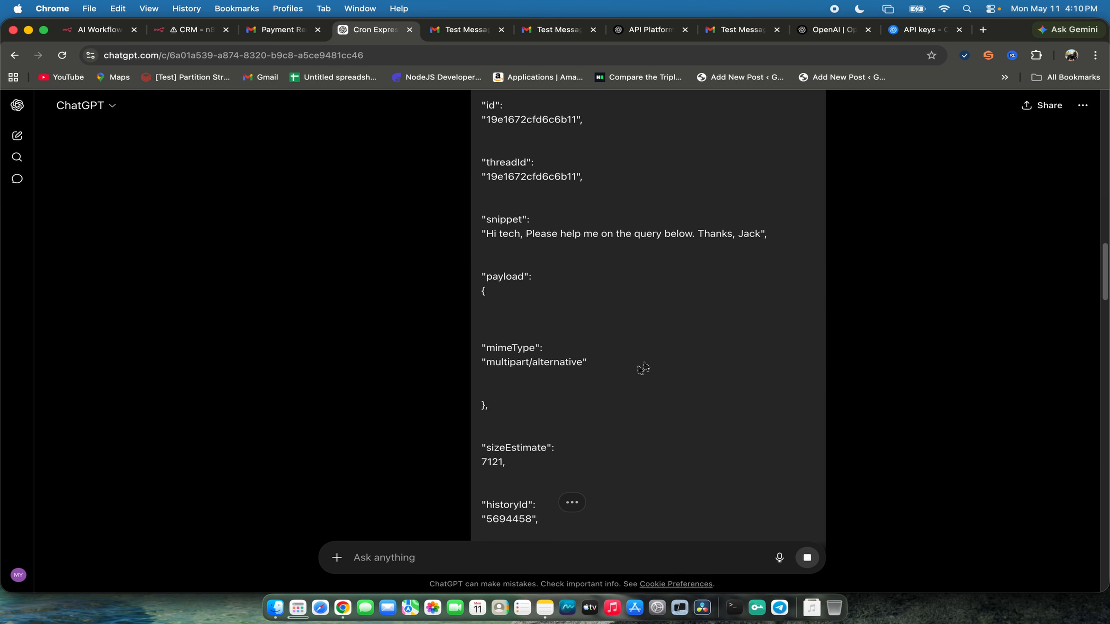
pyautogui.scroll(10, 645, 358)
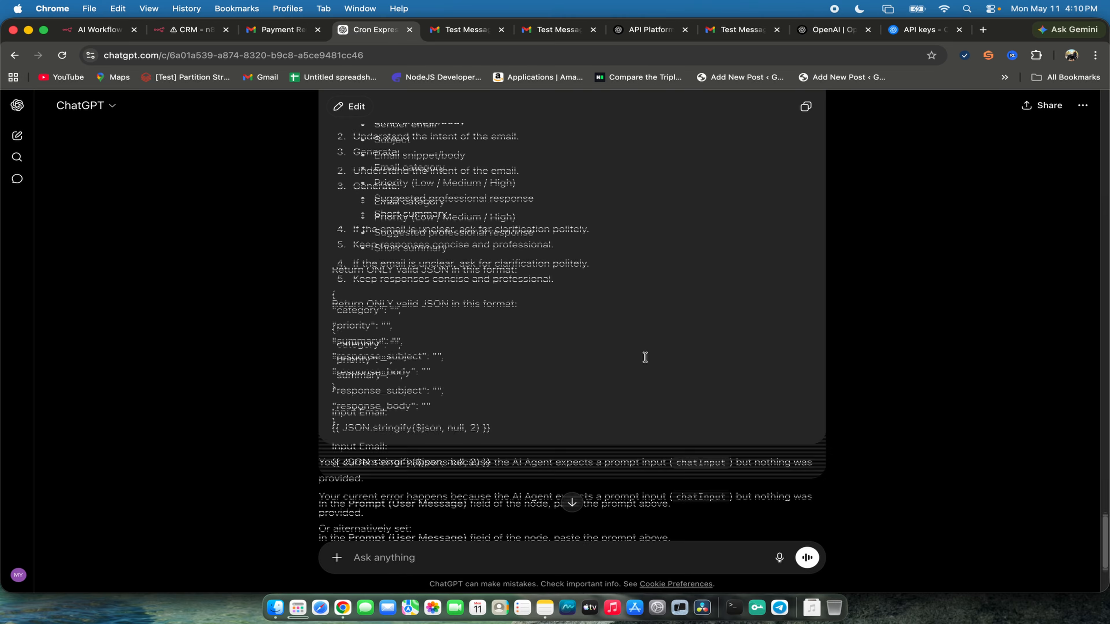
pyautogui.scroll(-12, 645, 356)
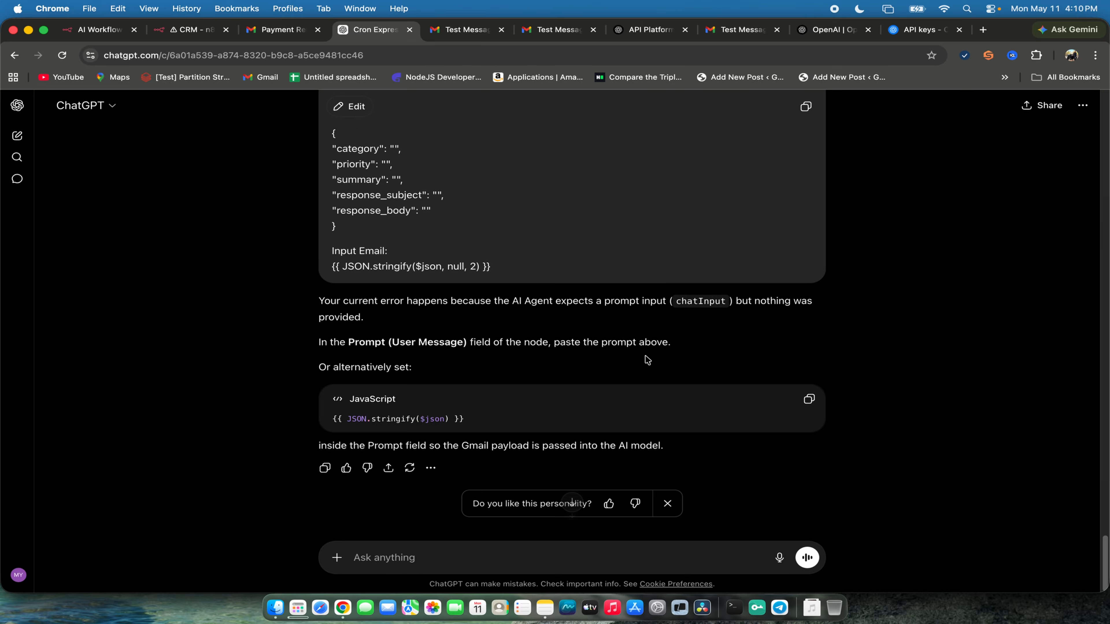
pyautogui.scroll(10, 645, 356)
pyautogui.click(803, 189)
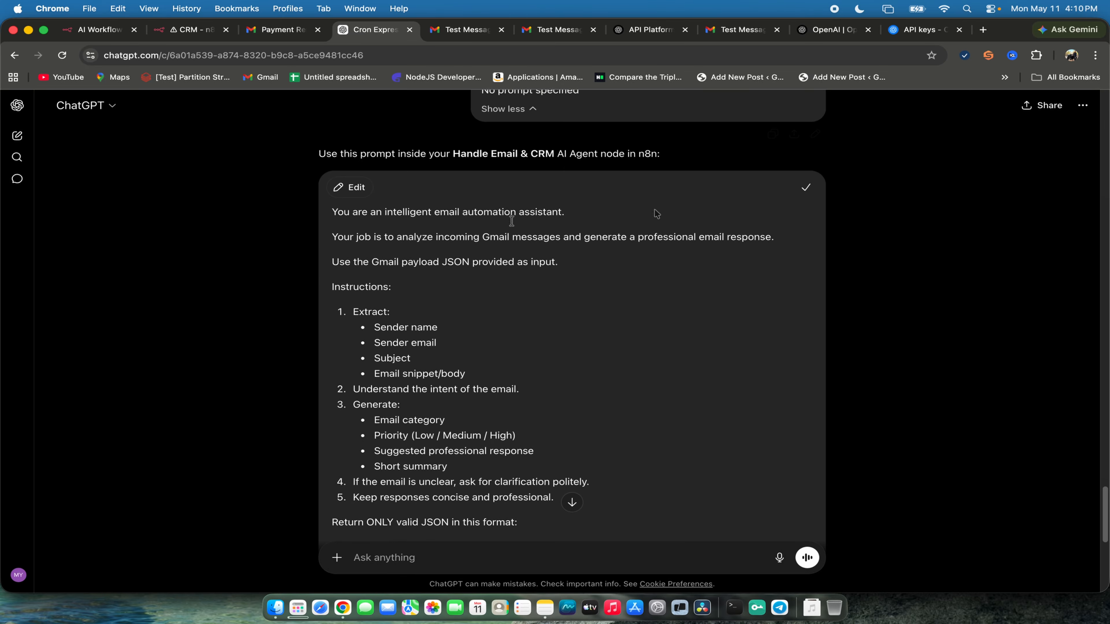
# - Return to the n8n Handle Email & CRM agent and paste the copied prompt as its user message, keeping the source as Define below
pyautogui.click(162, 36)
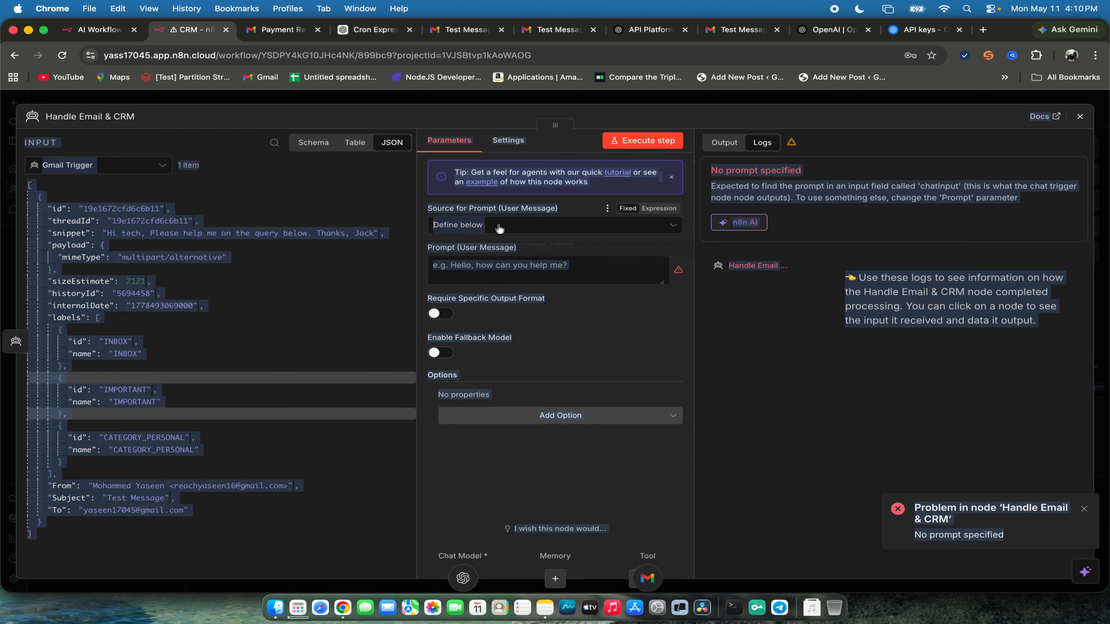
pyautogui.click(501, 228)
pyautogui.click(472, 302)
pyautogui.click(498, 269)
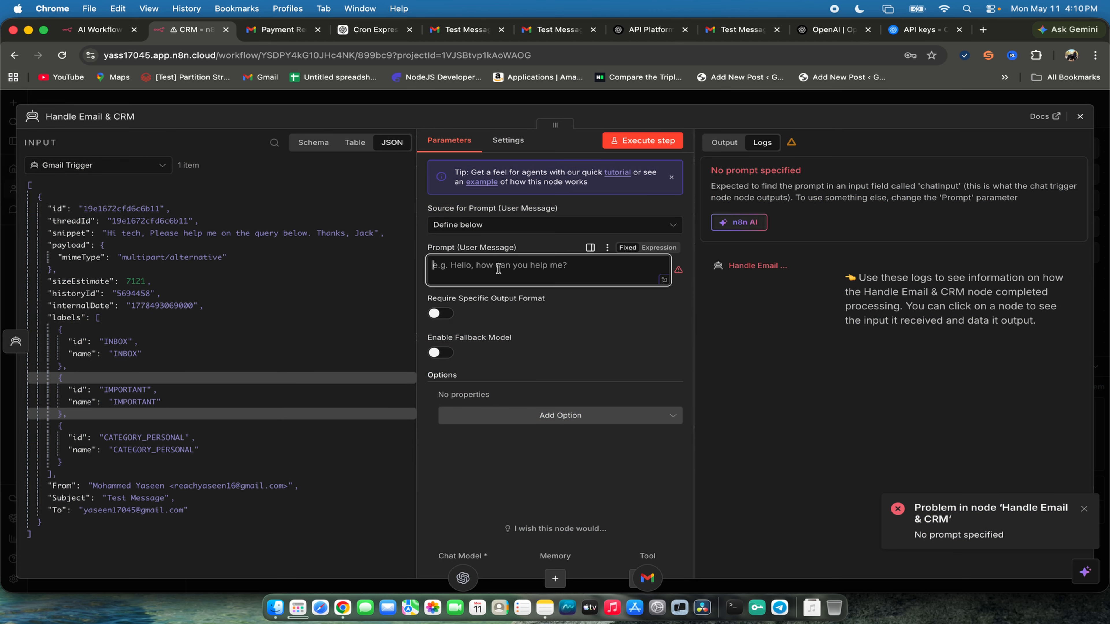
pyautogui.press('super+v')
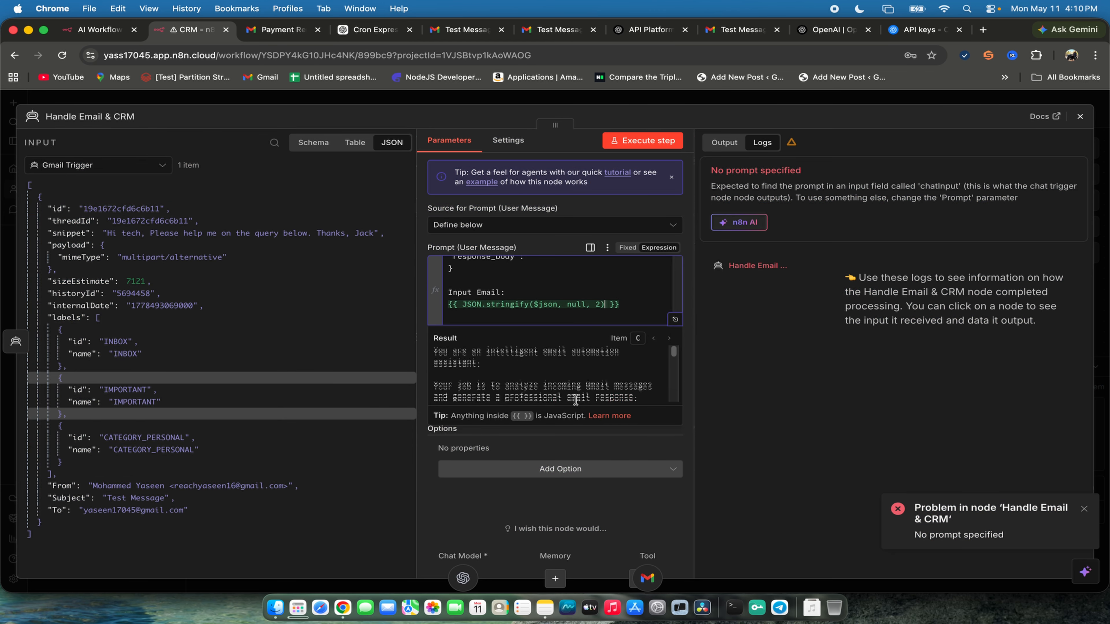
# - Examine the prompt's rendered result, from the JSON format instructions through the Input Email data
pyautogui.scroll(-10, 564, 376)
pyautogui.scroll(3, 581, 373)
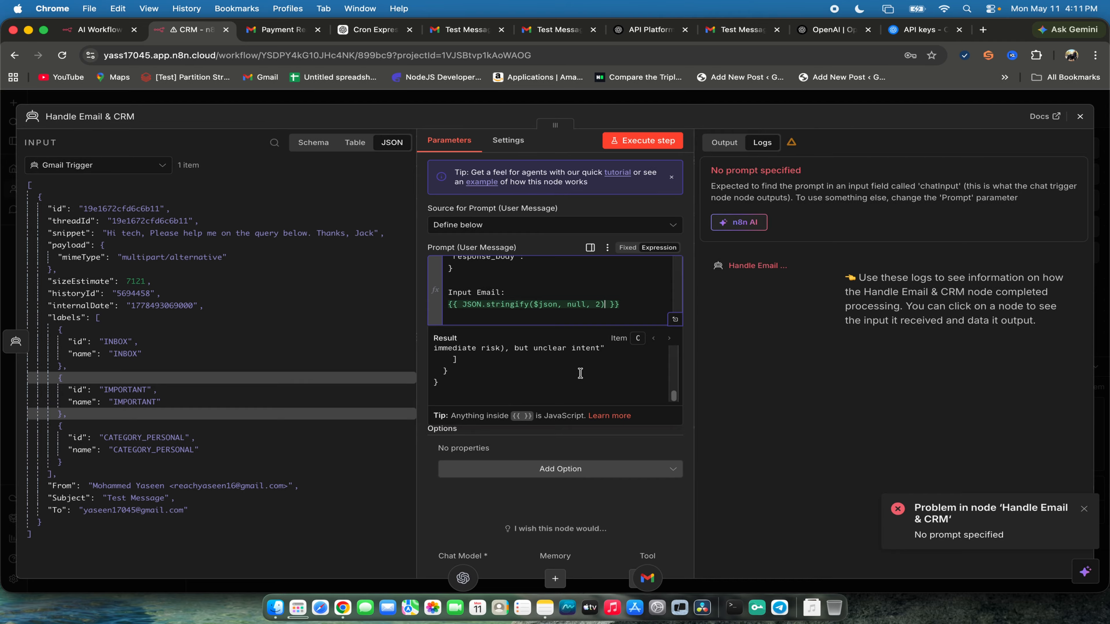
pyautogui.scroll(5, 581, 373)
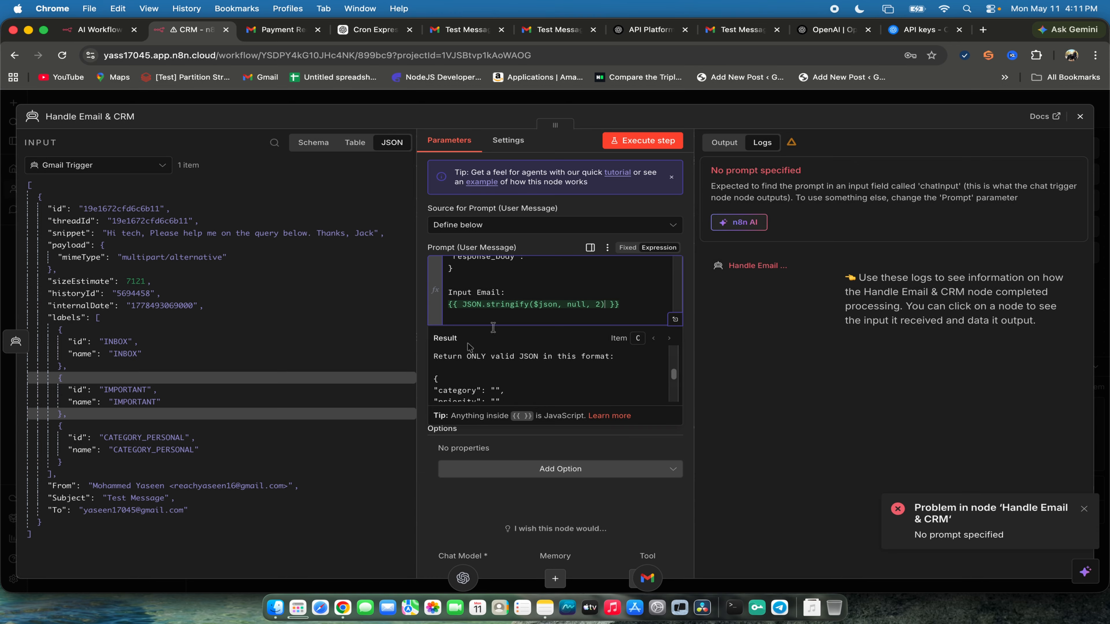
pyautogui.scroll(-5, 494, 373)
pyautogui.scroll(4, 494, 373)
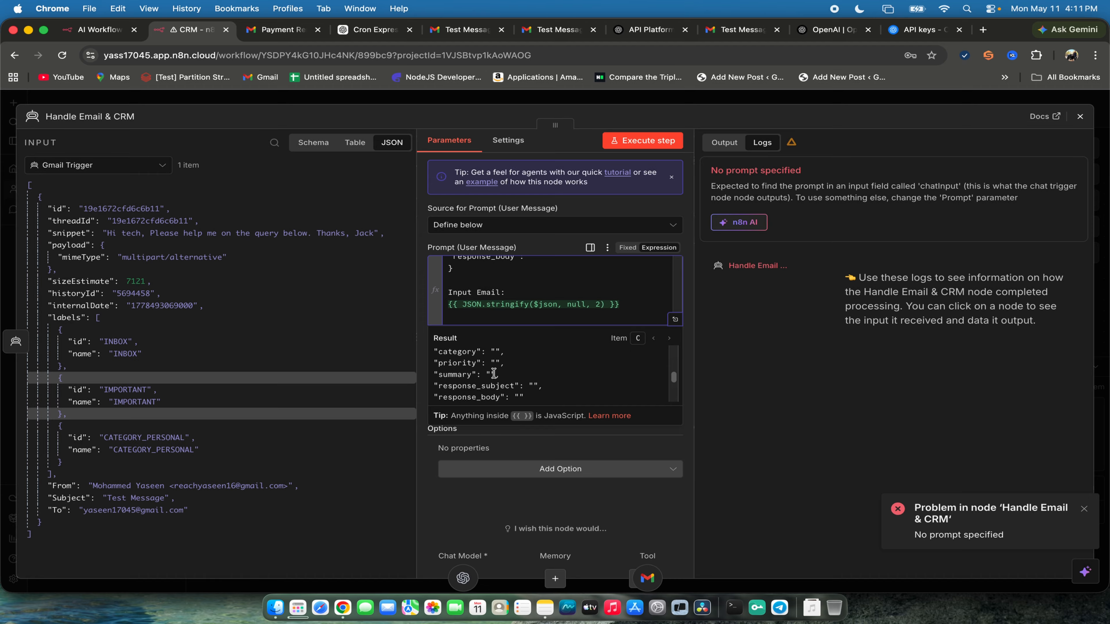
pyautogui.scroll(-5, 493, 373)
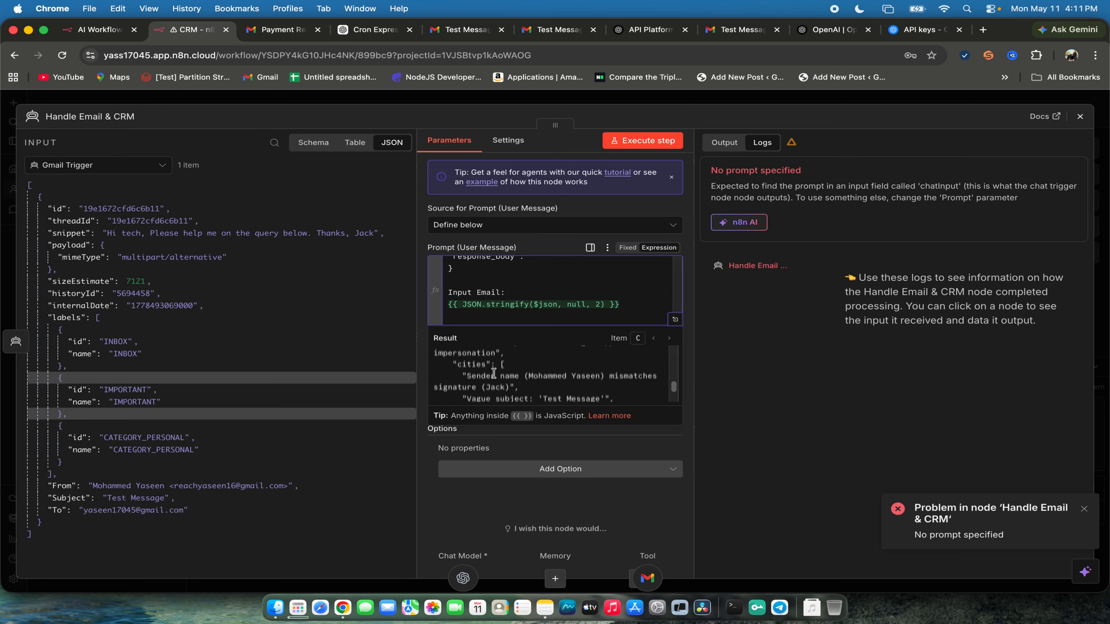
pyautogui.scroll(5, 494, 373)
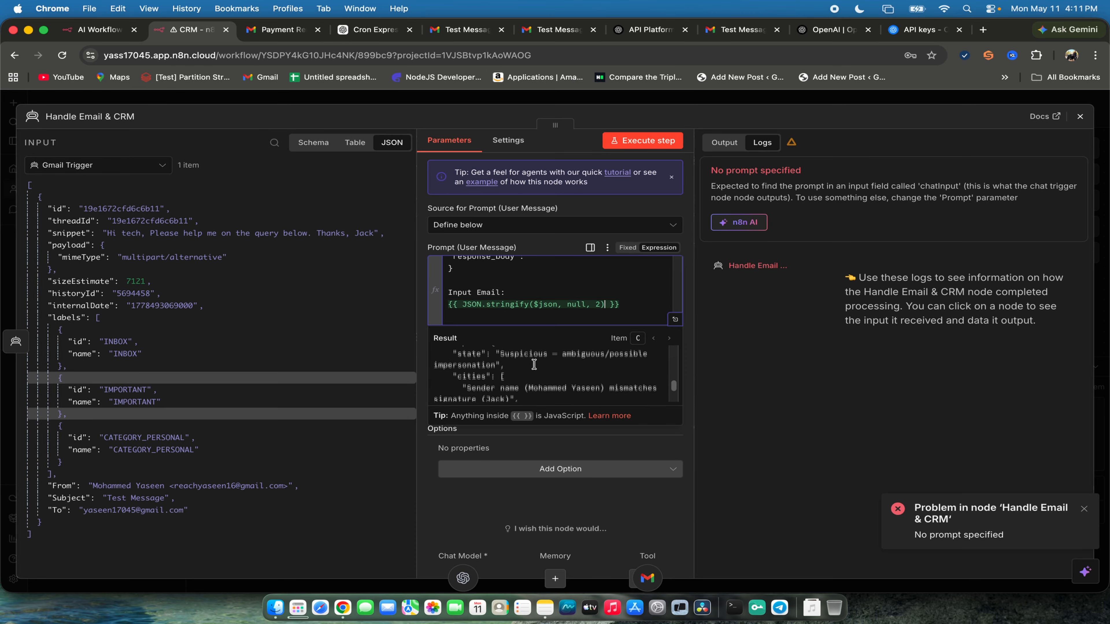
# - Show the input as a schema and replace the JSON.stringify expression under Input Email with the Gmail Trigger From field
pyautogui.click(302, 284)
pyautogui.click(355, 142)
pyautogui.click(313, 143)
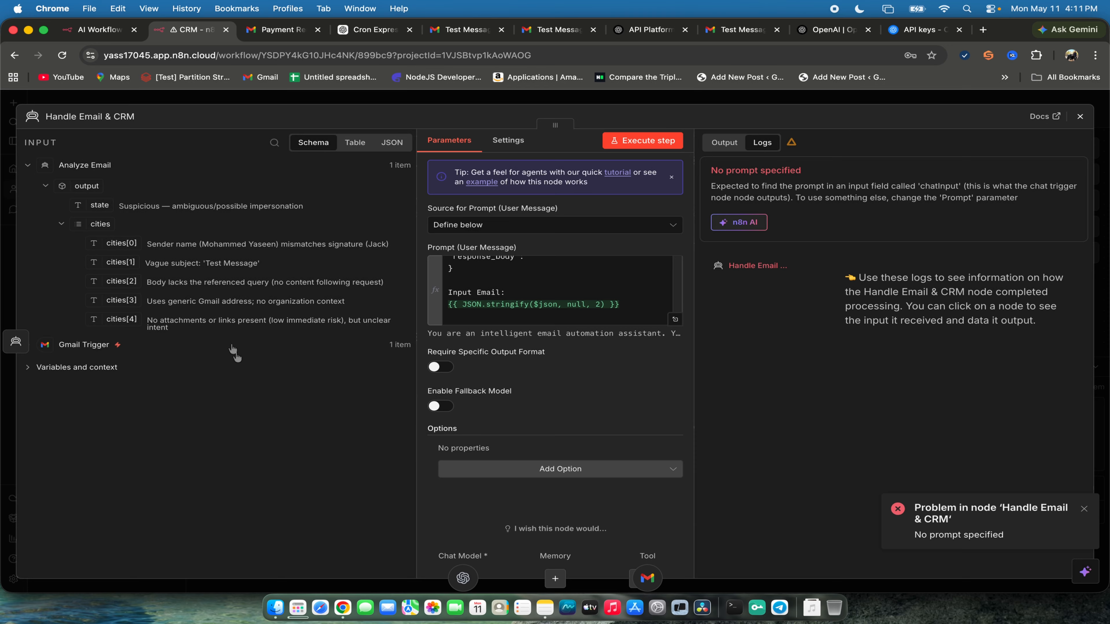
pyautogui.click(48, 372)
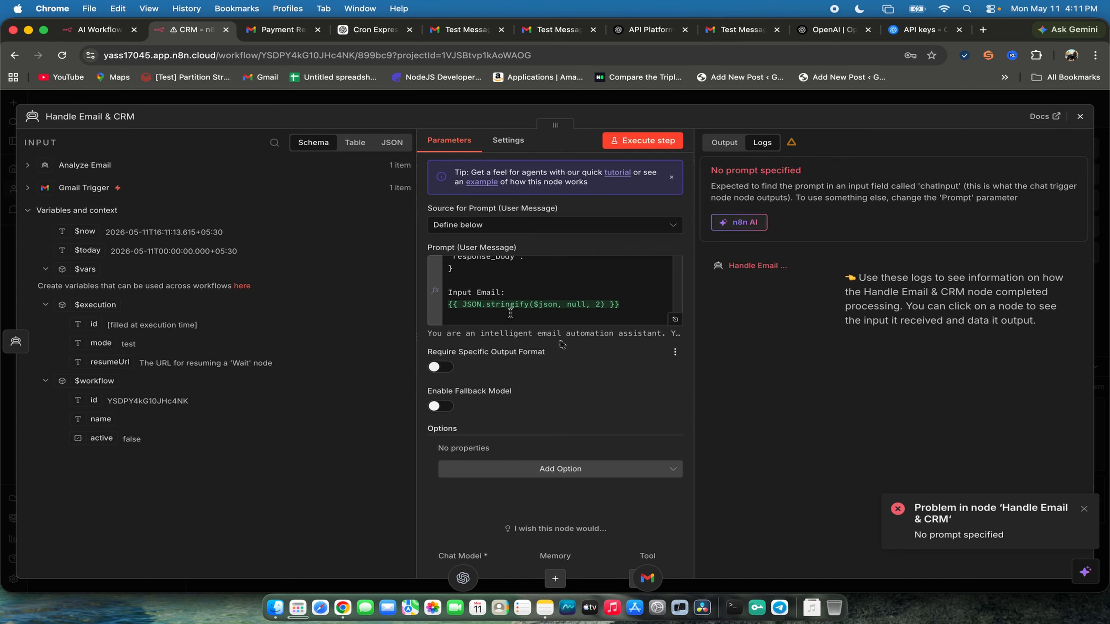
pyautogui.tripleClick(515, 306)
pyautogui.press('BackSpace')
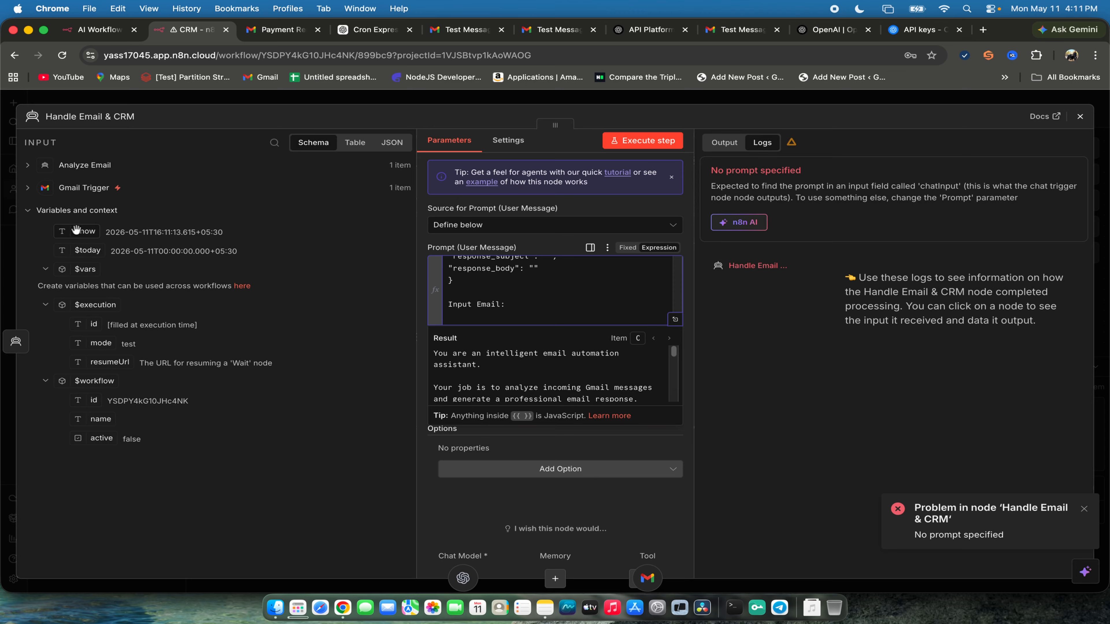
pyautogui.click(74, 192)
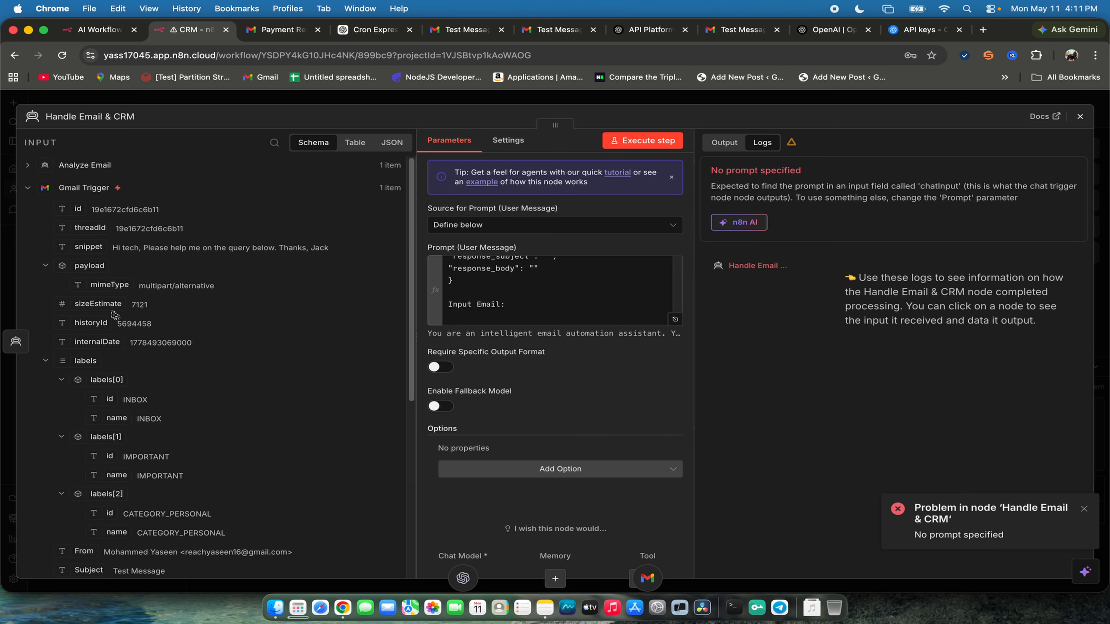
pyautogui.scroll(-1, 138, 559)
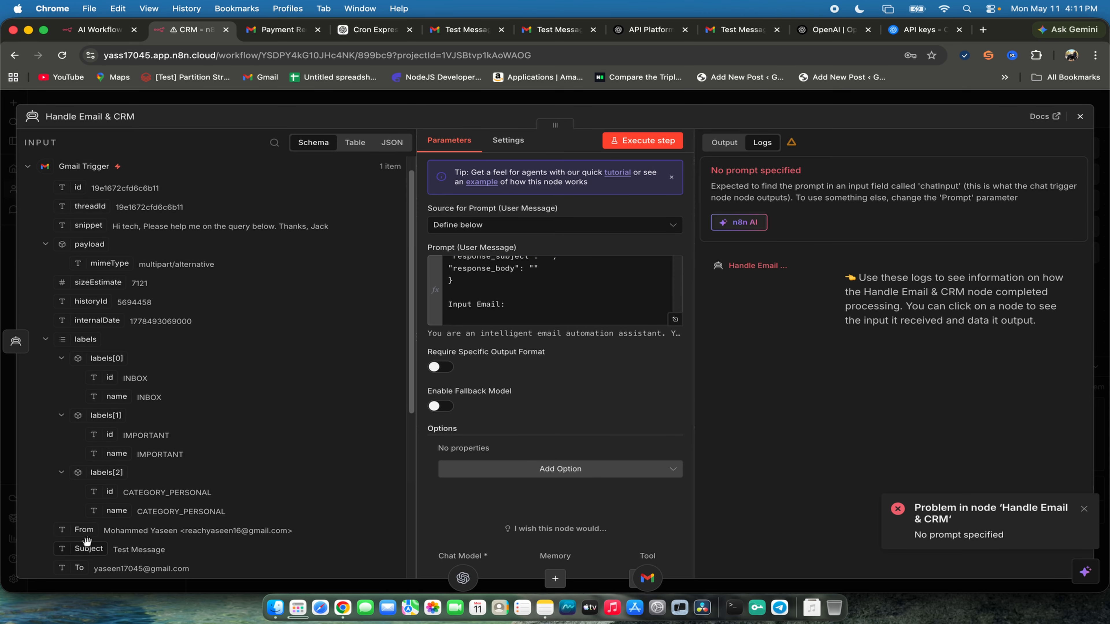
pyautogui.moveTo(87, 541); pyautogui.dragTo(495, 317)
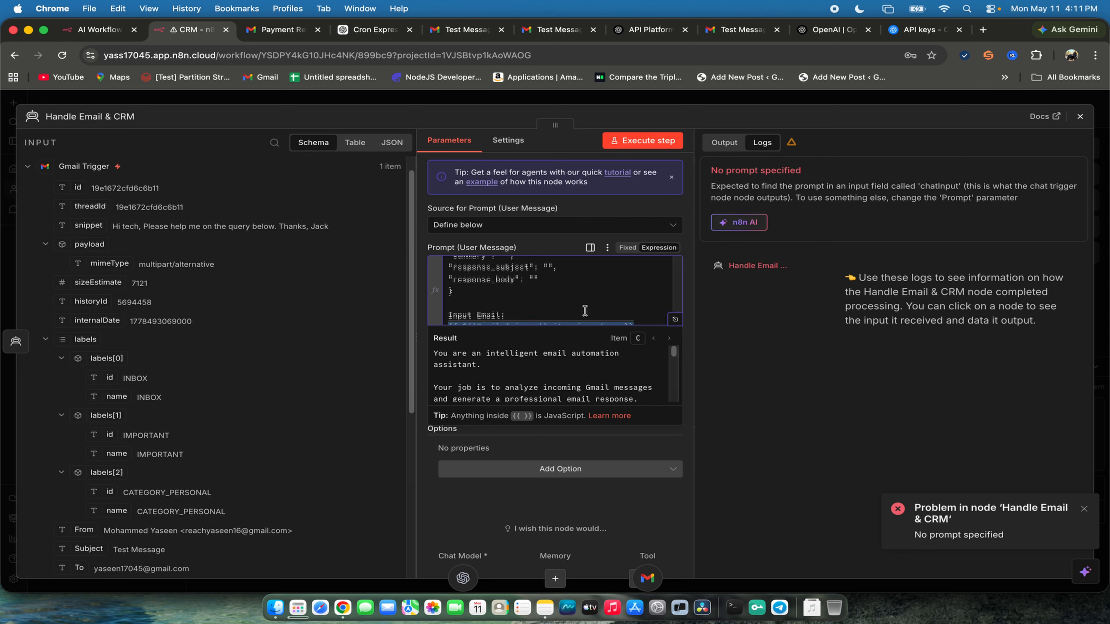
pyautogui.click(804, 445)
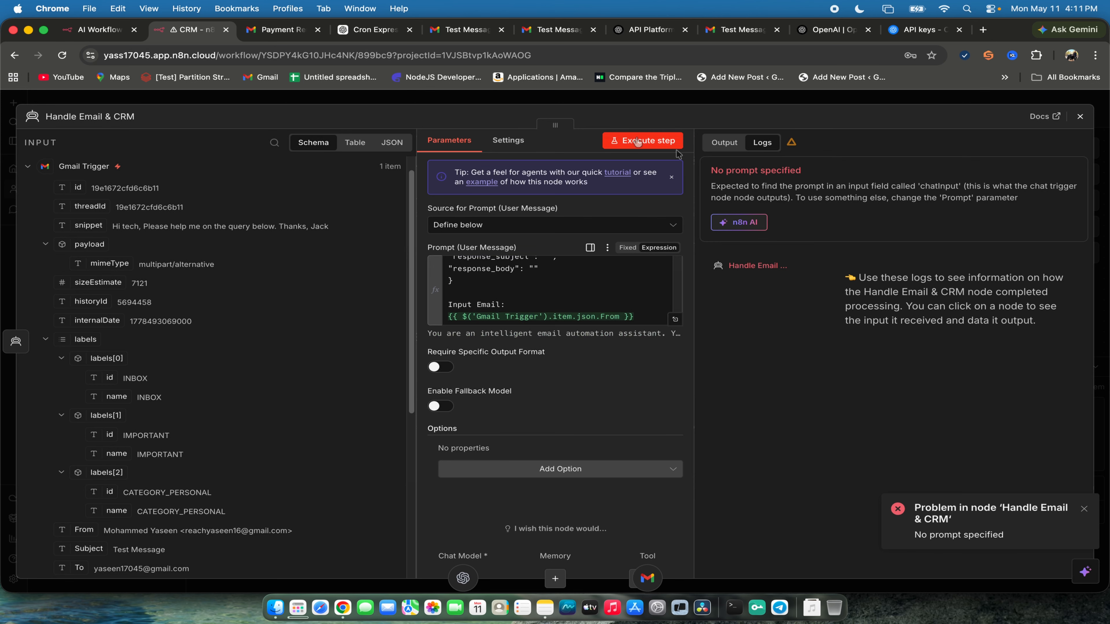
# - Execute only the Handle Email & CRM step, return to the canvas and collapse the logs
pyautogui.click(651, 143)
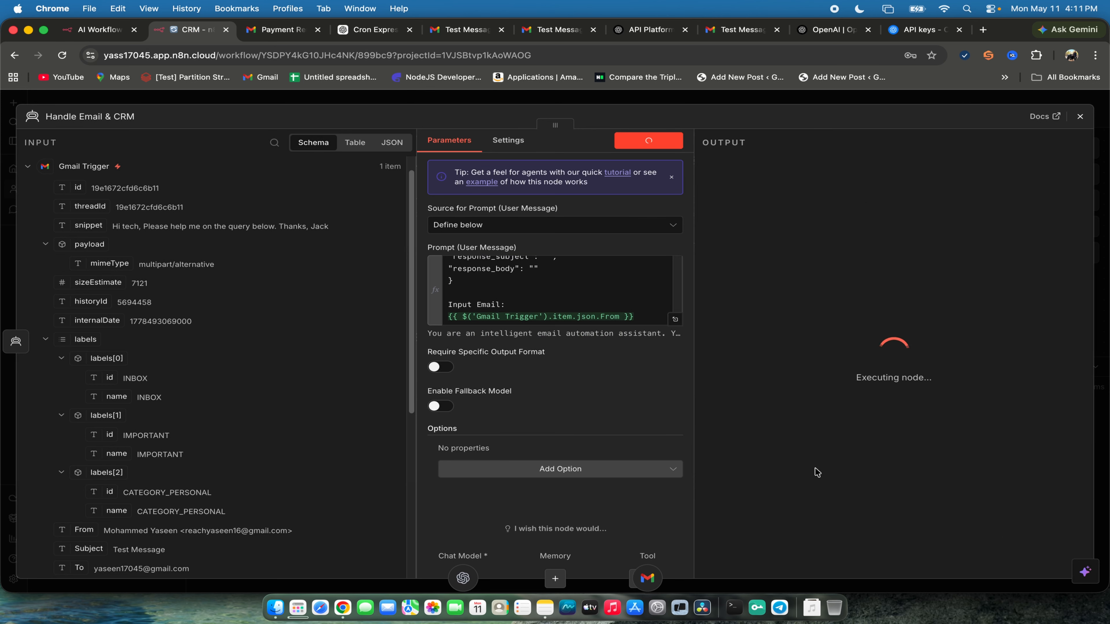
pyautogui.click(1080, 117)
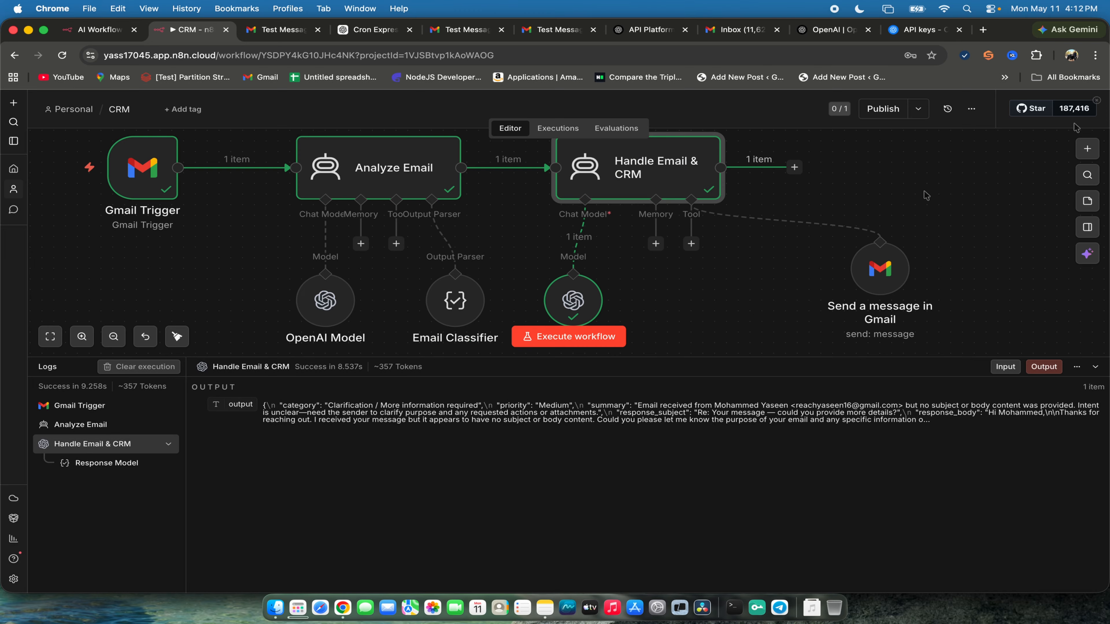
pyautogui.click(715, 363)
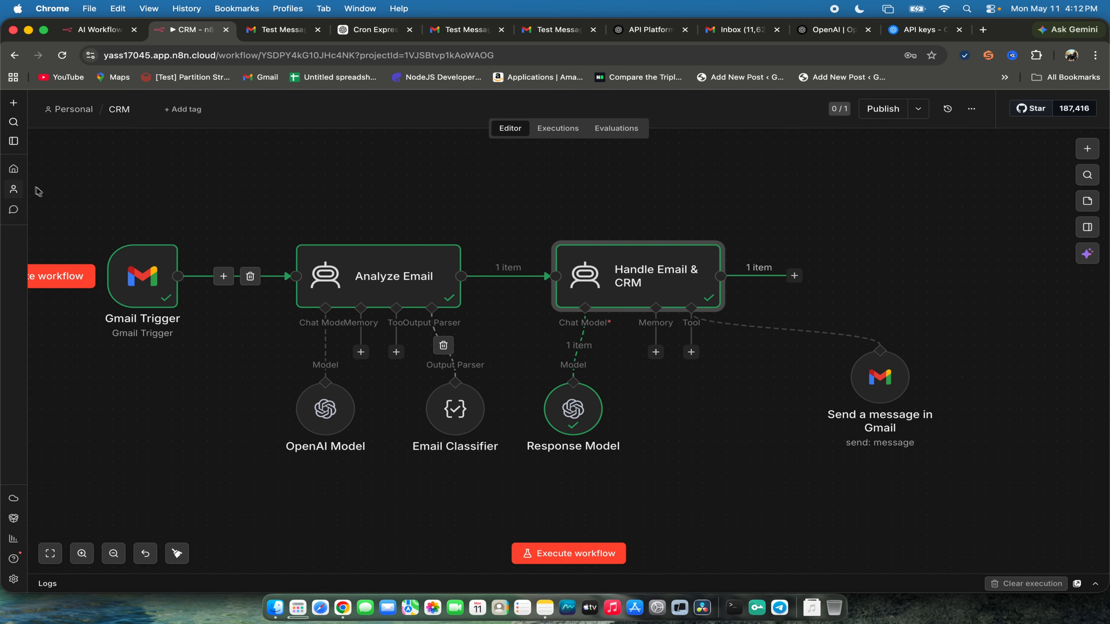
# - Select all the workflow nodes and move them together slightly up and to the right on the canvas
pyautogui.moveTo(36, 187); pyautogui.dragTo(973, 508)
pyautogui.moveTo(595, 311); pyautogui.dragTo(629, 268)
pyautogui.click(780, 450)
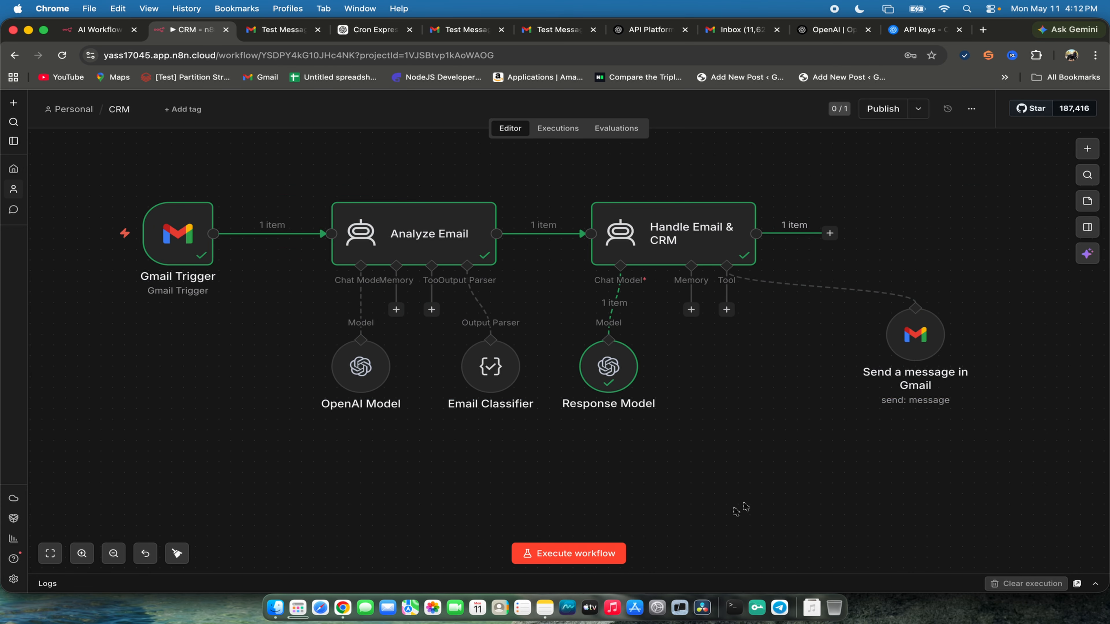
# - Execute the whole workflow with the logs expanded, and review the parameters of the Send a message in Gmail tool
pyautogui.click(572, 556)
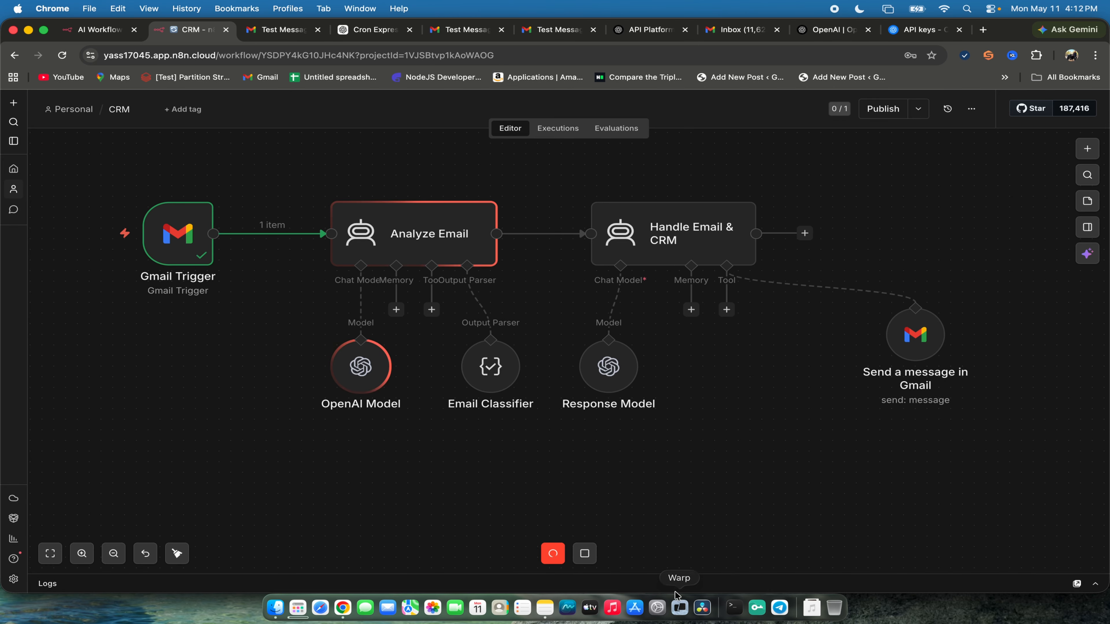
pyautogui.moveTo(682, 574); pyautogui.dragTo(697, 425)
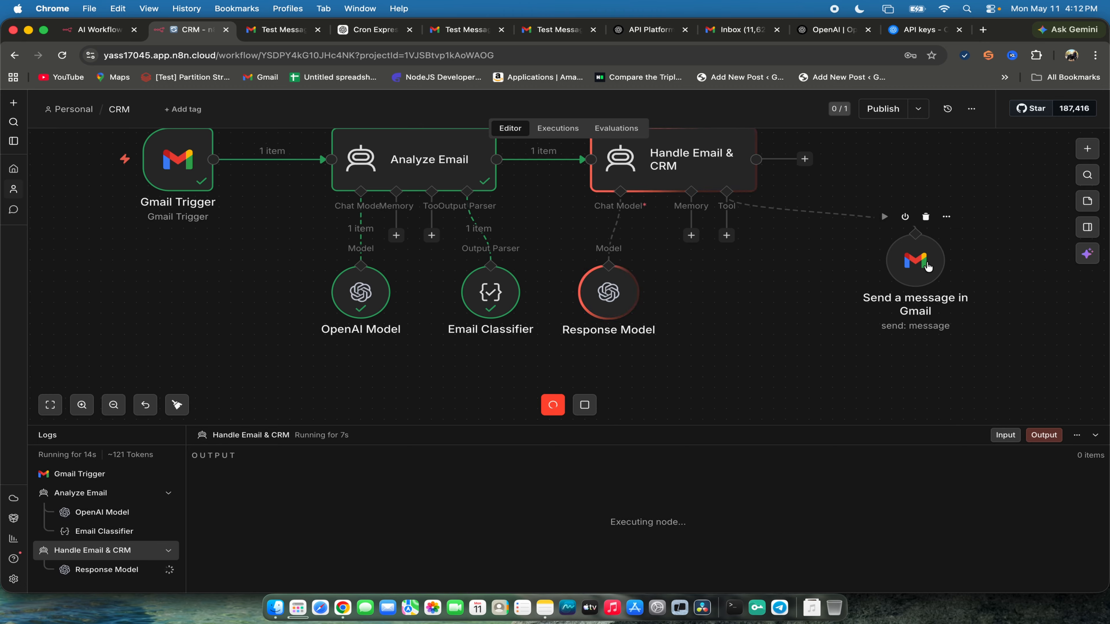
pyautogui.doubleClick(918, 265)
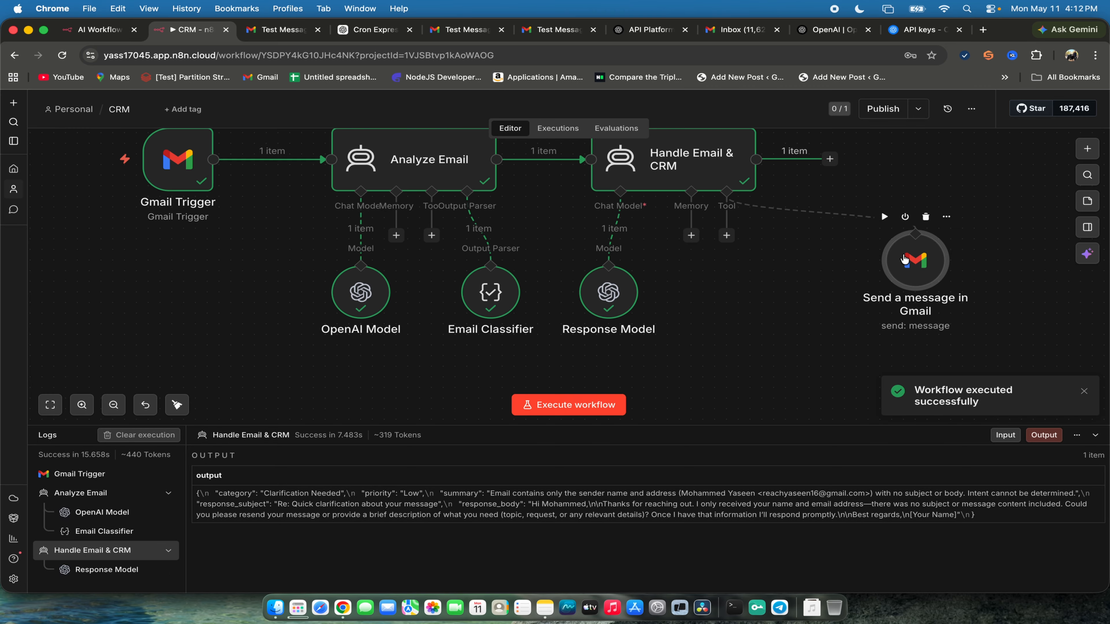
pyautogui.scroll(-2, 513, 414)
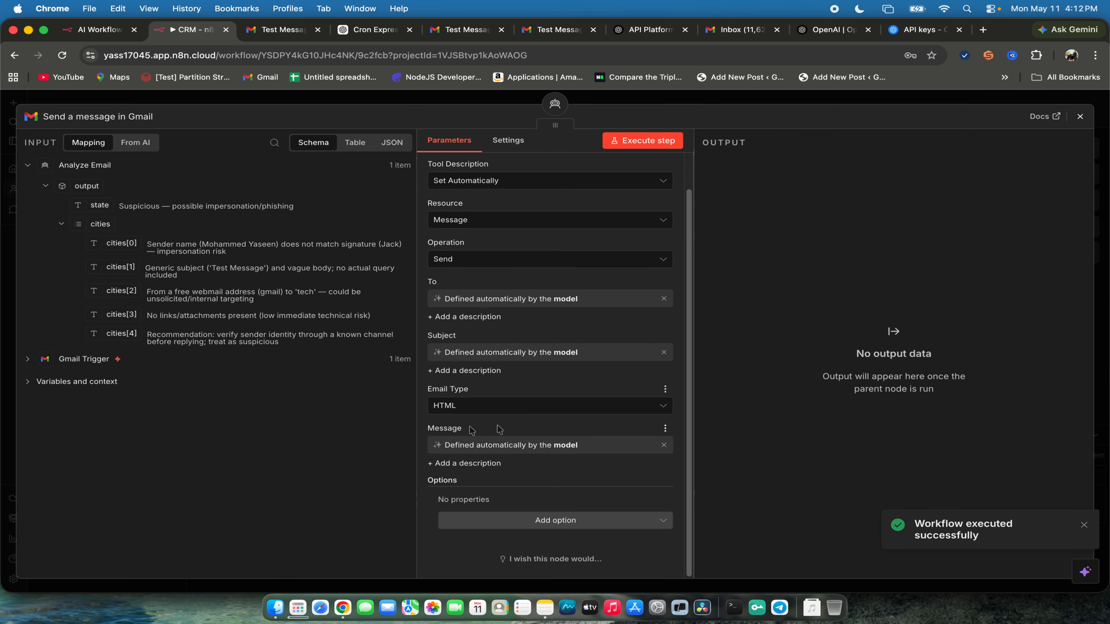
pyautogui.scroll(2, 500, 430)
pyautogui.click(1080, 116)
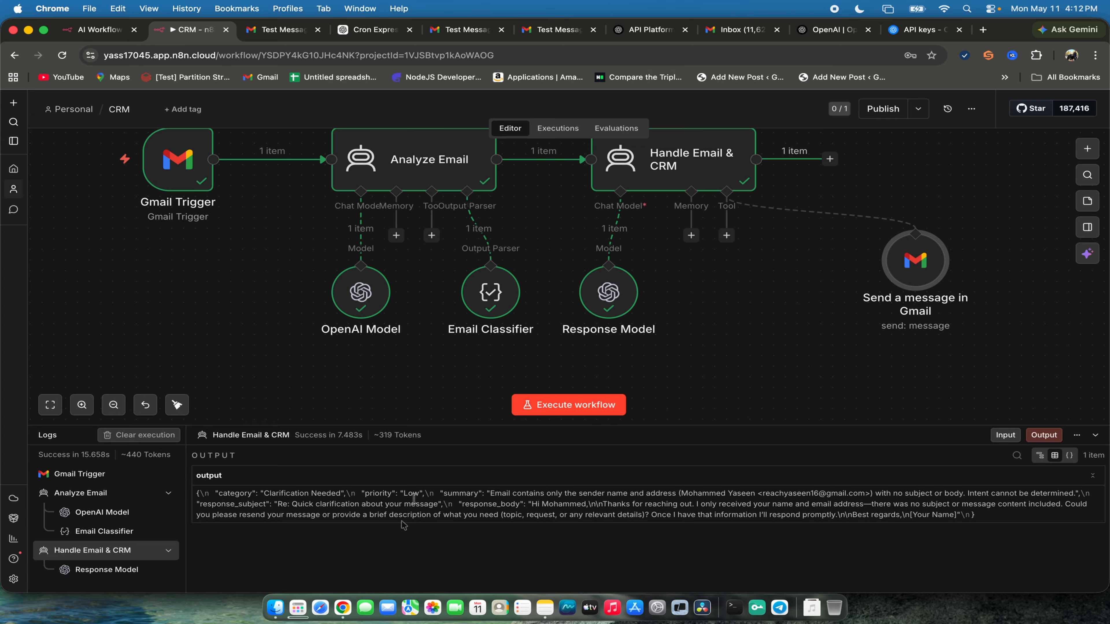
# - Switch to the Gmail inbox, open the Test Message conversation and examine the reply's full text
pyautogui.click(741, 29)
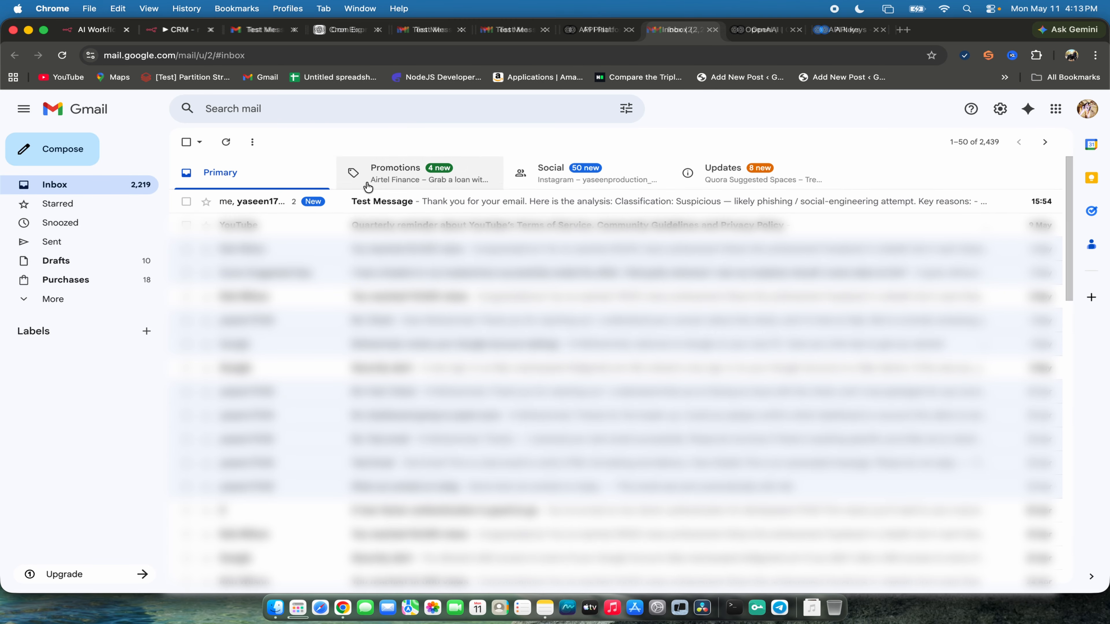
pyautogui.click(332, 206)
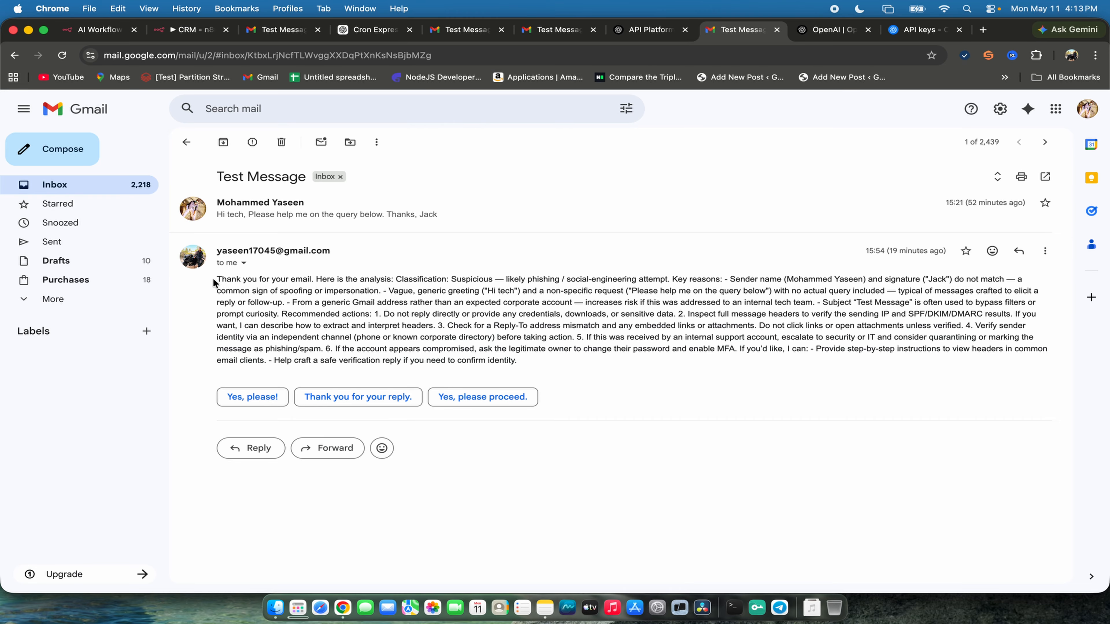
pyautogui.moveTo(214, 279); pyautogui.dragTo(714, 371)
pyautogui.click(629, 376)
pyautogui.moveTo(544, 370); pyautogui.dragTo(218, 283)
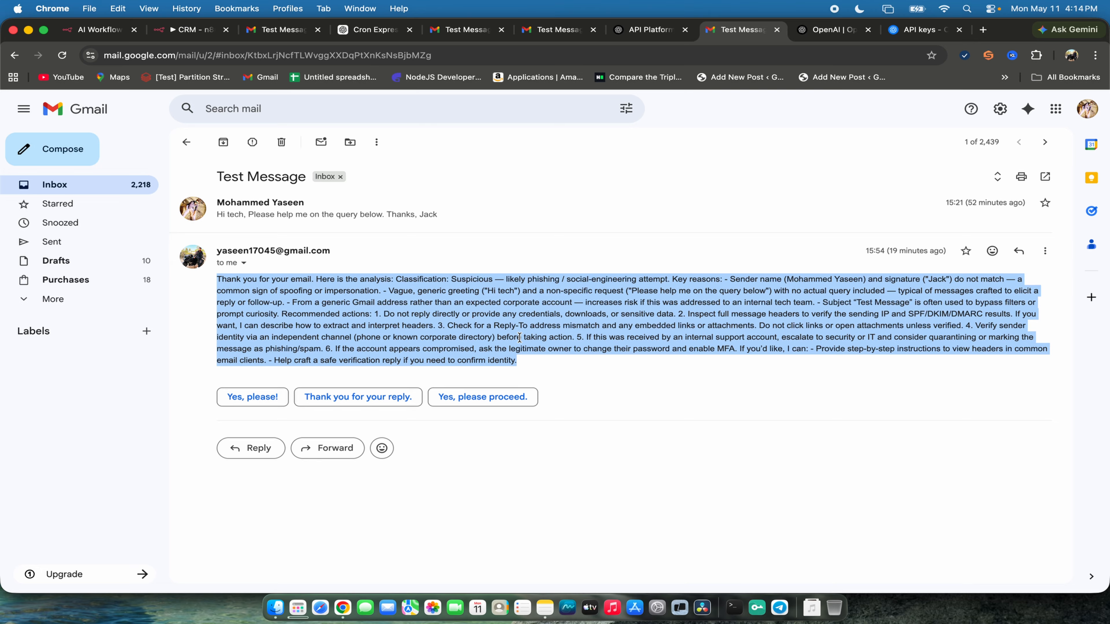
# - Copy the full analysis reply from the Test Message conversation, then switch to the CRM workflow and open the AI assistant
pyautogui.moveTo(540, 372); pyautogui.dragTo(217, 278)
pyautogui.moveTo(558, 360); pyautogui.dragTo(218, 283)
pyautogui.click(188, 29)
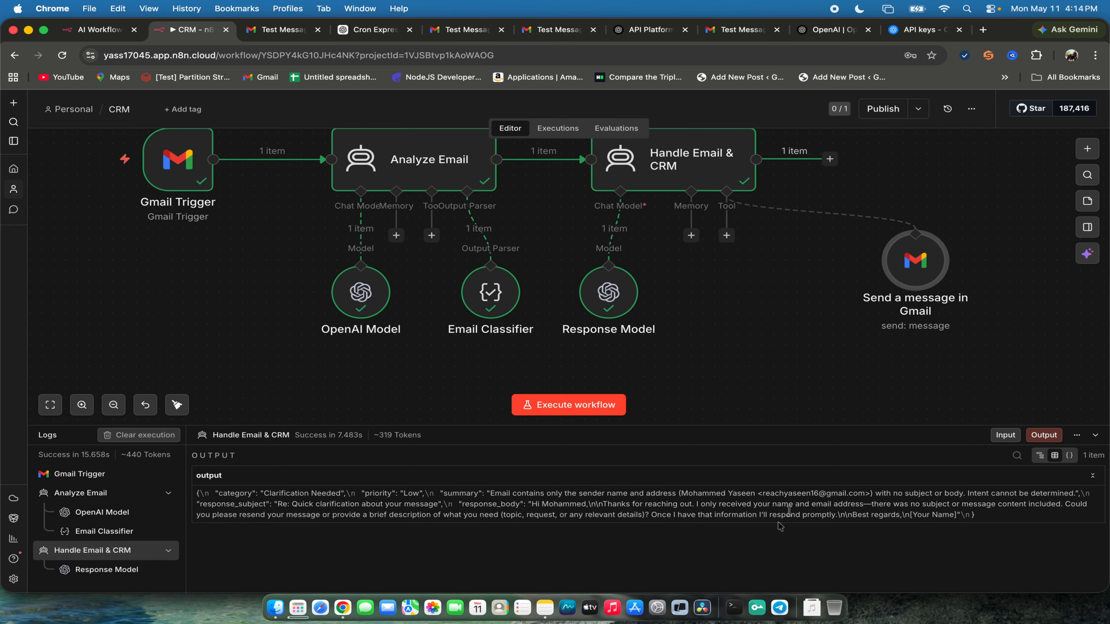
pyautogui.click(1088, 253)
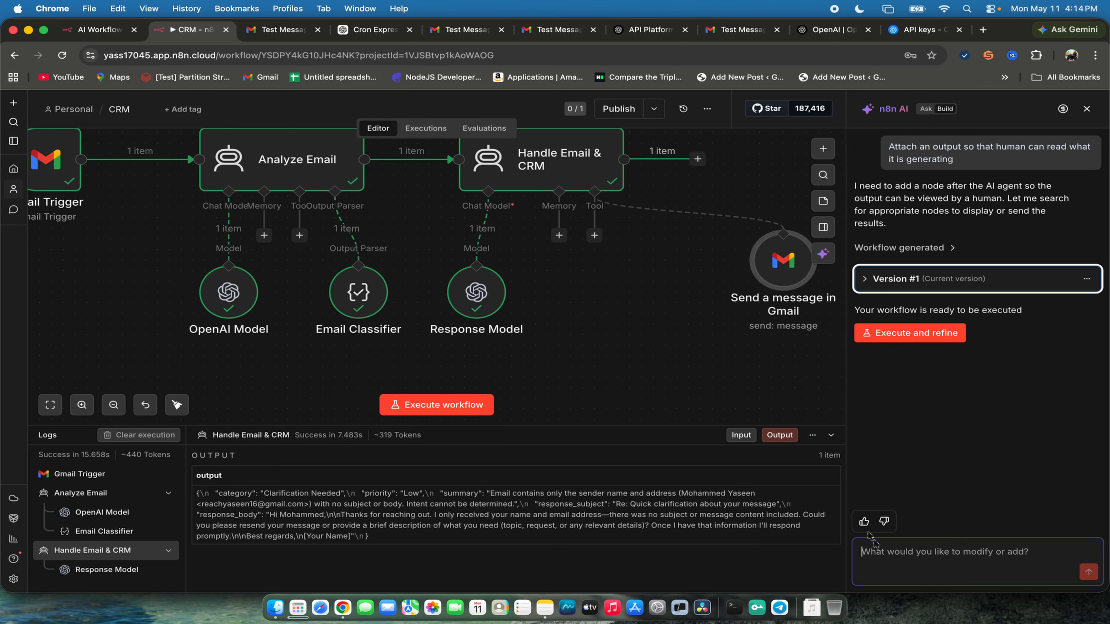
# - Send the assistant "hi Im getting an email response like below for the customer i want to structure it properly", followed by the copied reply text
pyautogui.click(899, 556)
pyautogui.write('hi Im getting an email')
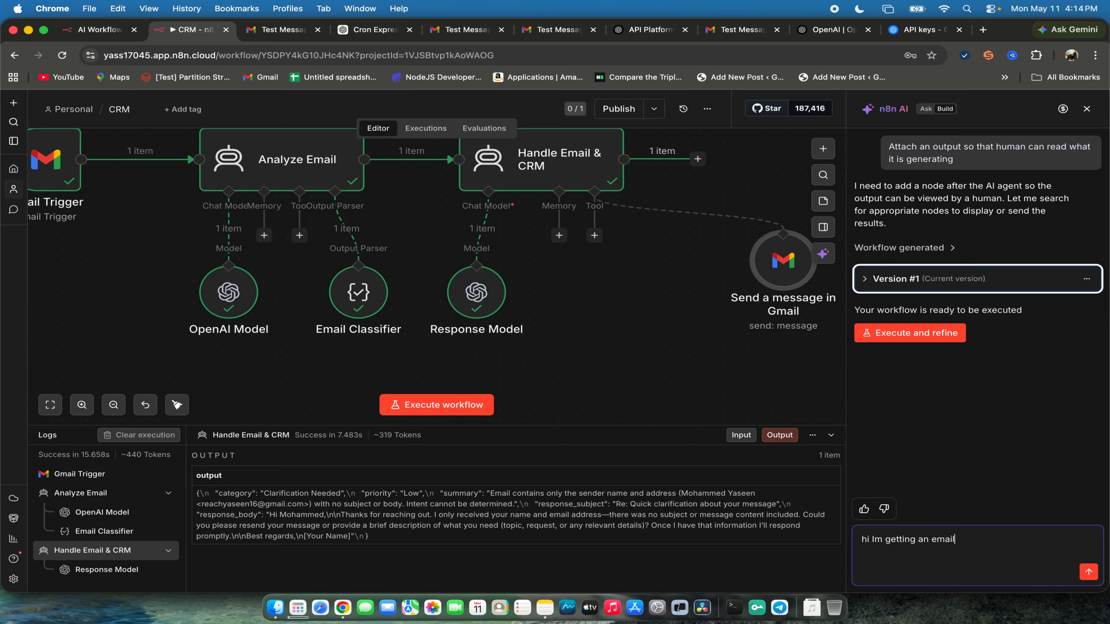
pyautogui.write(' response like below for the customer i want to ')
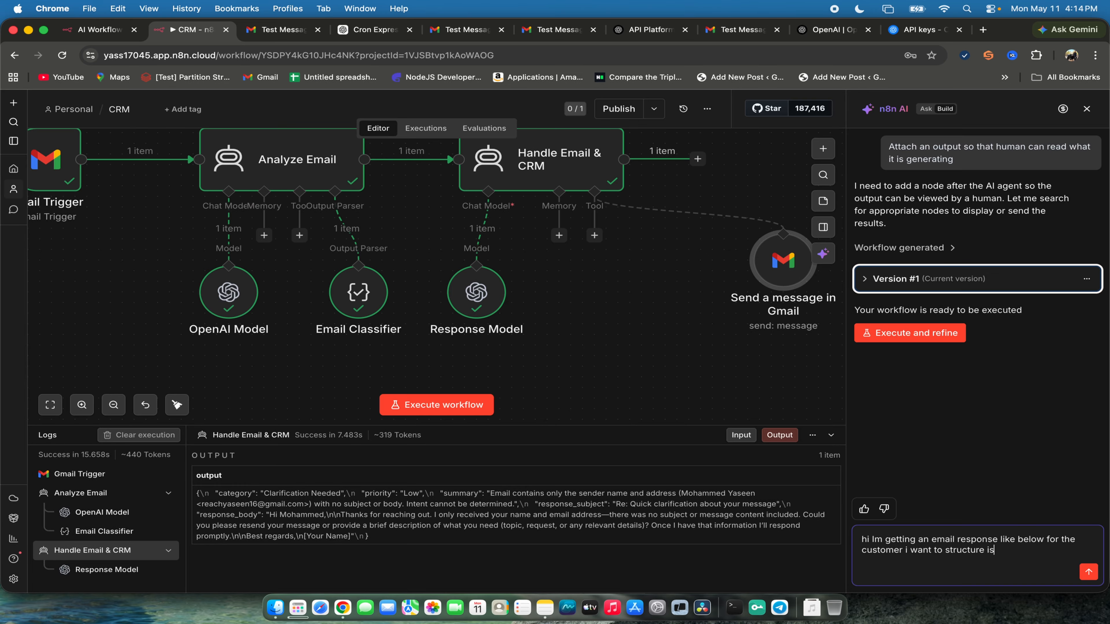
pyautogui.write('structure it properly')
pyautogui.hotkey('shift', 'Return')
pyautogui.press('super+v')
pyautogui.press('Return')
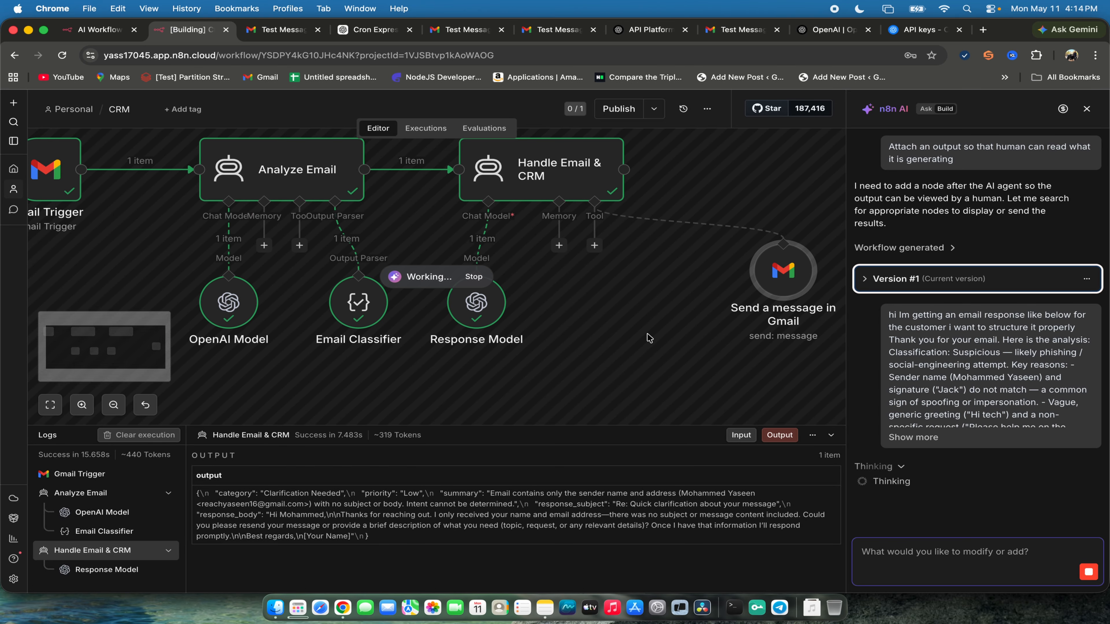
# - Execute and refine the assistant's Version #2 workflow with the Format Customer Response node
pyautogui.click(114, 406)
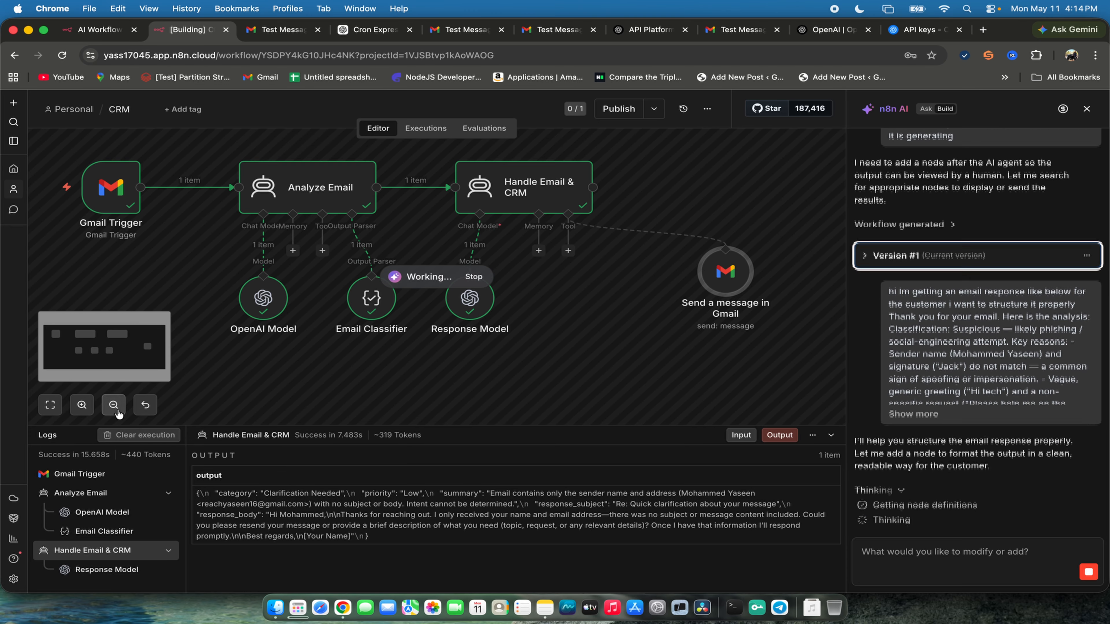
pyautogui.click(115, 406)
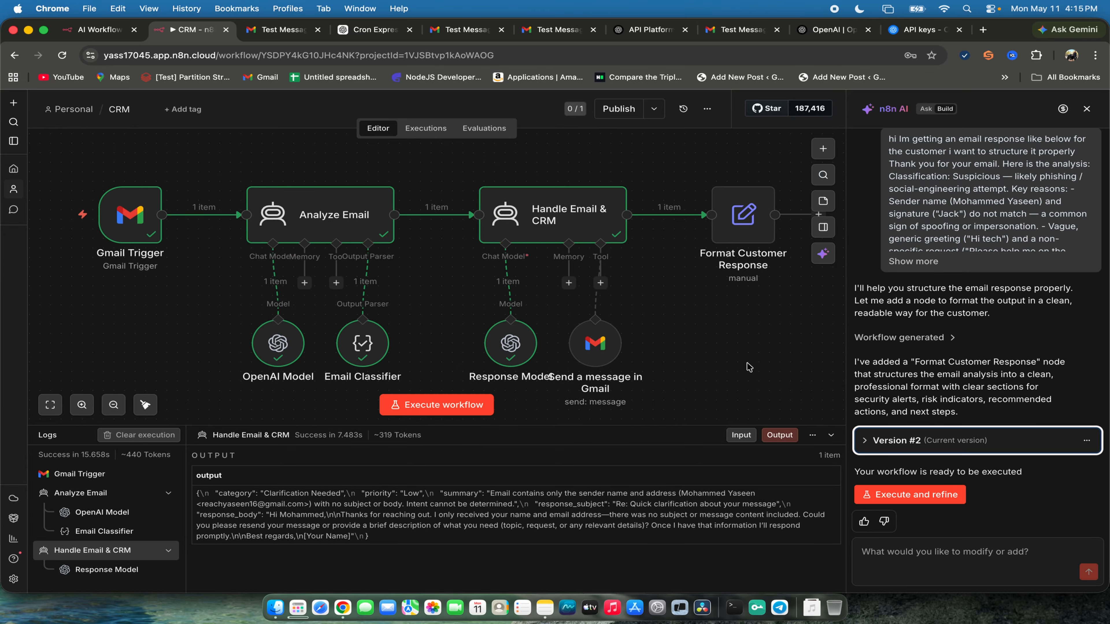
pyautogui.click(949, 496)
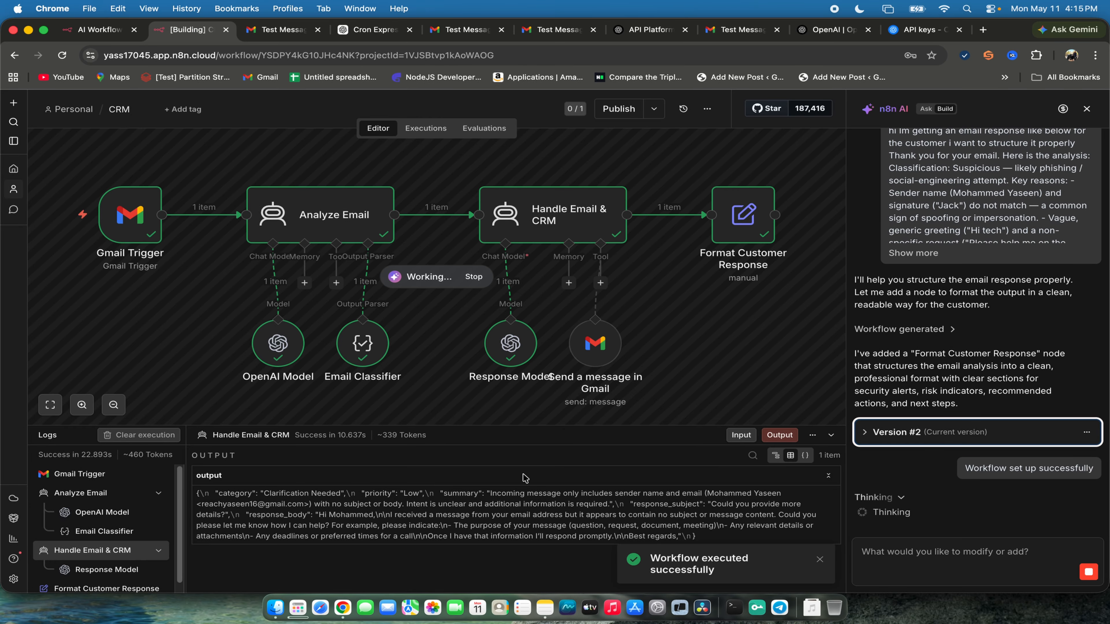
# - Switch to Gmail, check the inbox for a new reply and open the Test Message conversation
pyautogui.click(734, 30)
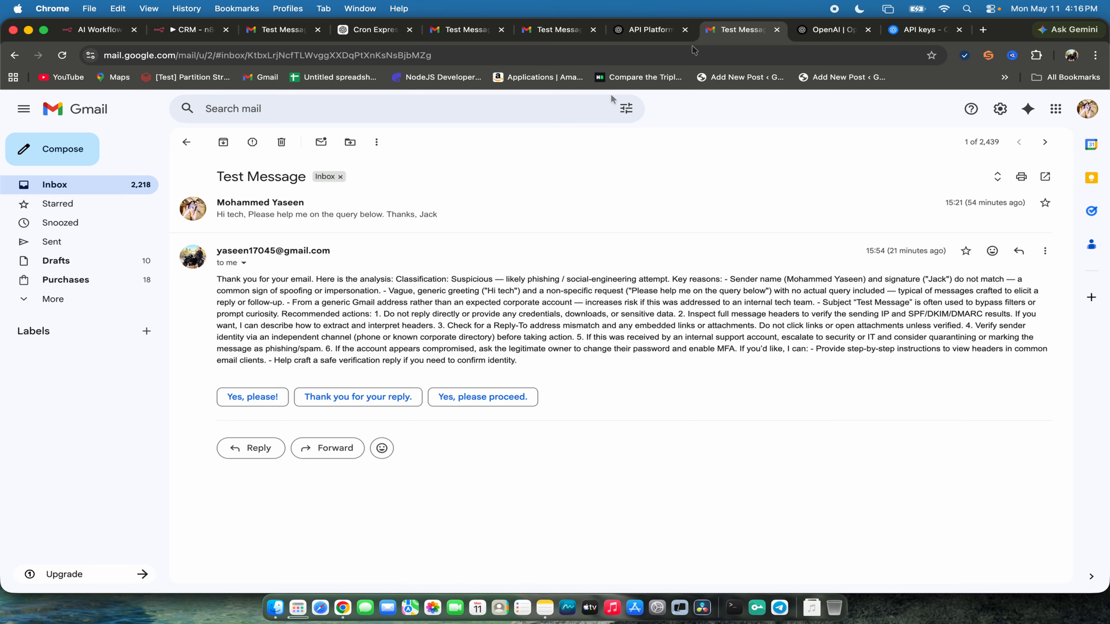
pyautogui.click(187, 143)
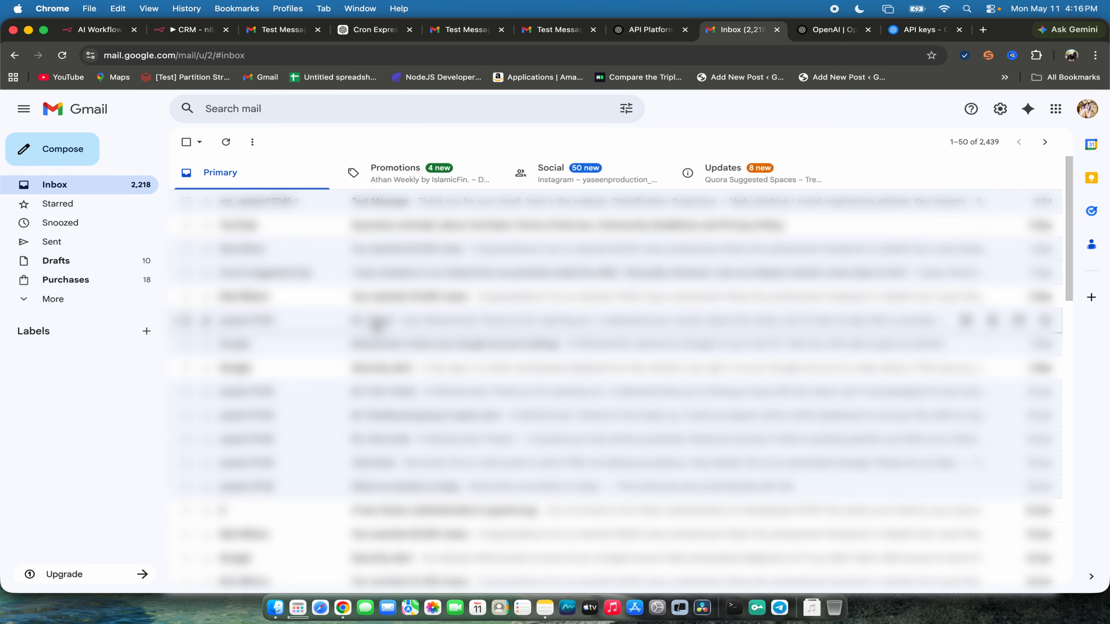
pyautogui.moveTo(370, 212); pyautogui.dragTo(369, 211)
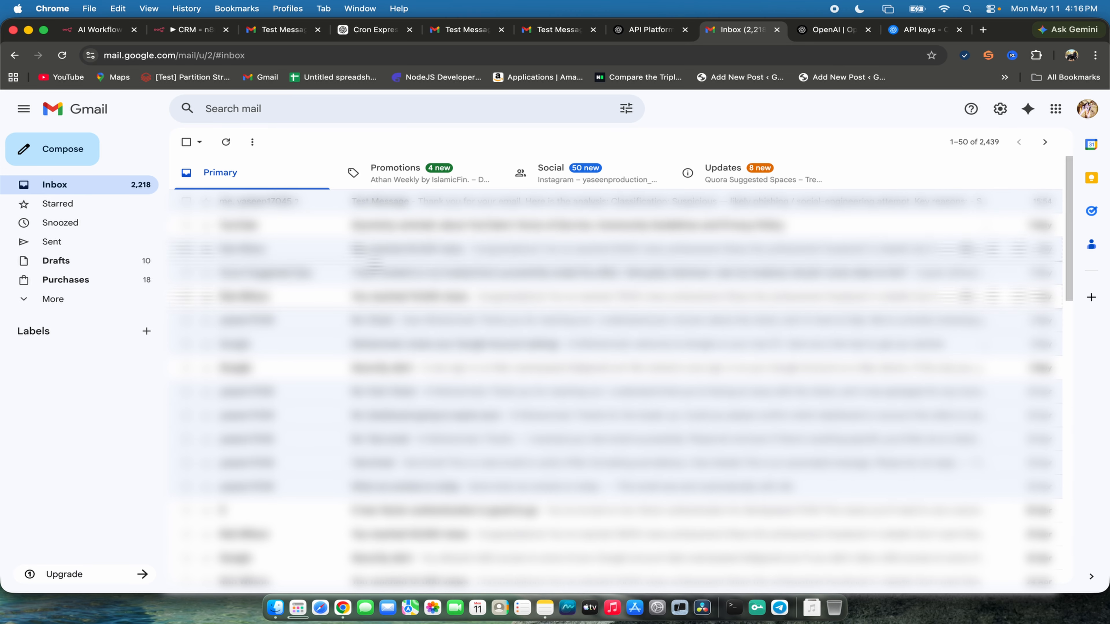
pyautogui.click(370, 206)
# - Return to the CRM workflow, execute it, stop the running execution and close the AI assistant
pyautogui.click(188, 30)
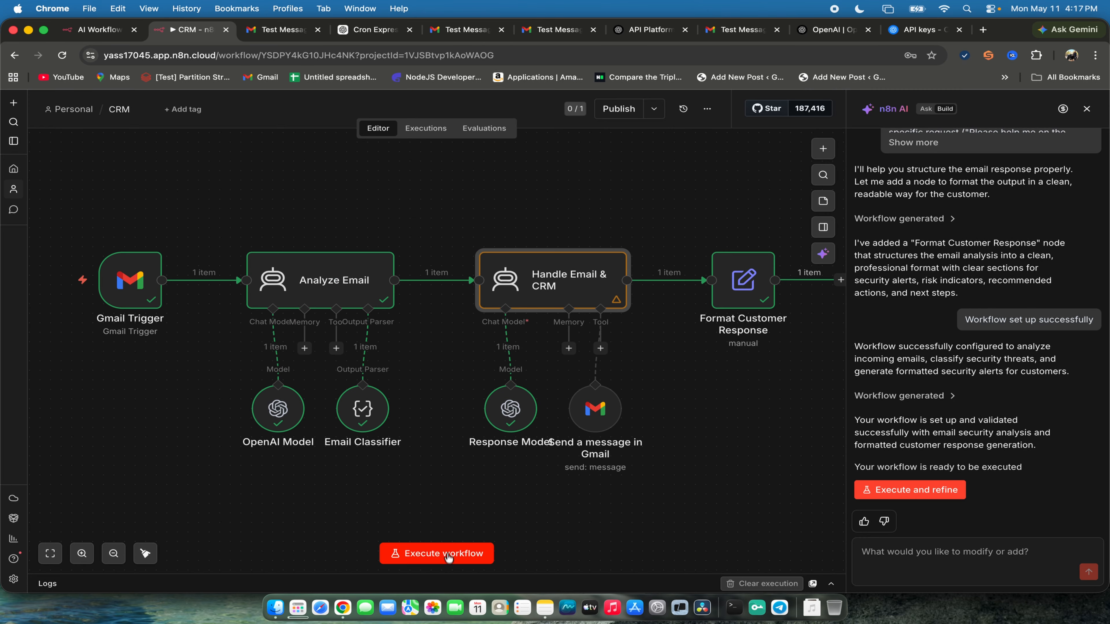
pyautogui.click(449, 554)
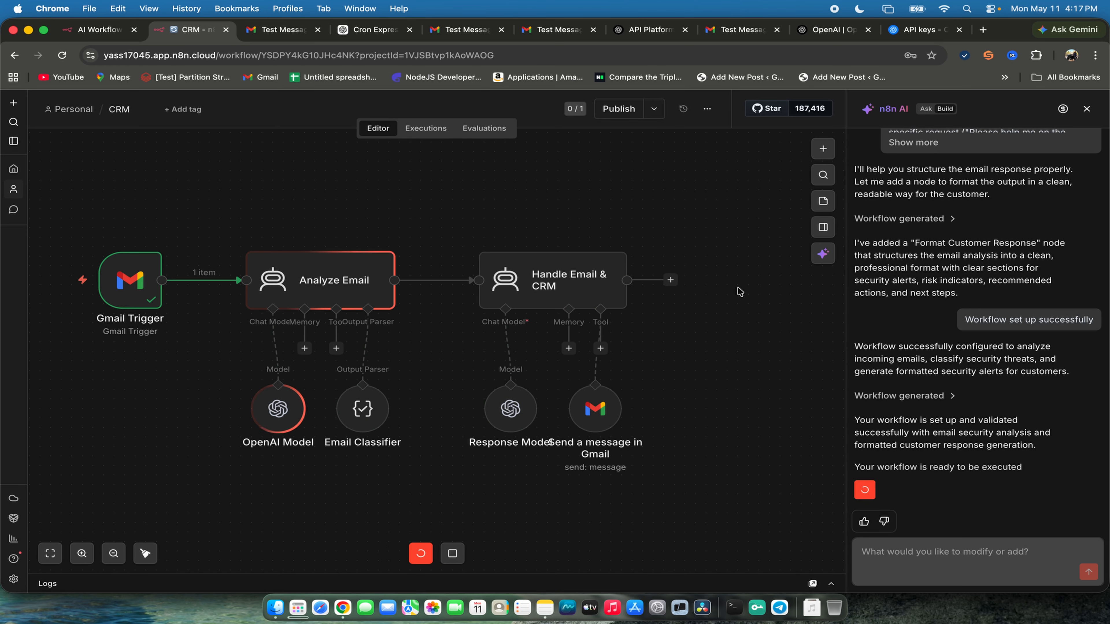
pyautogui.click(455, 556)
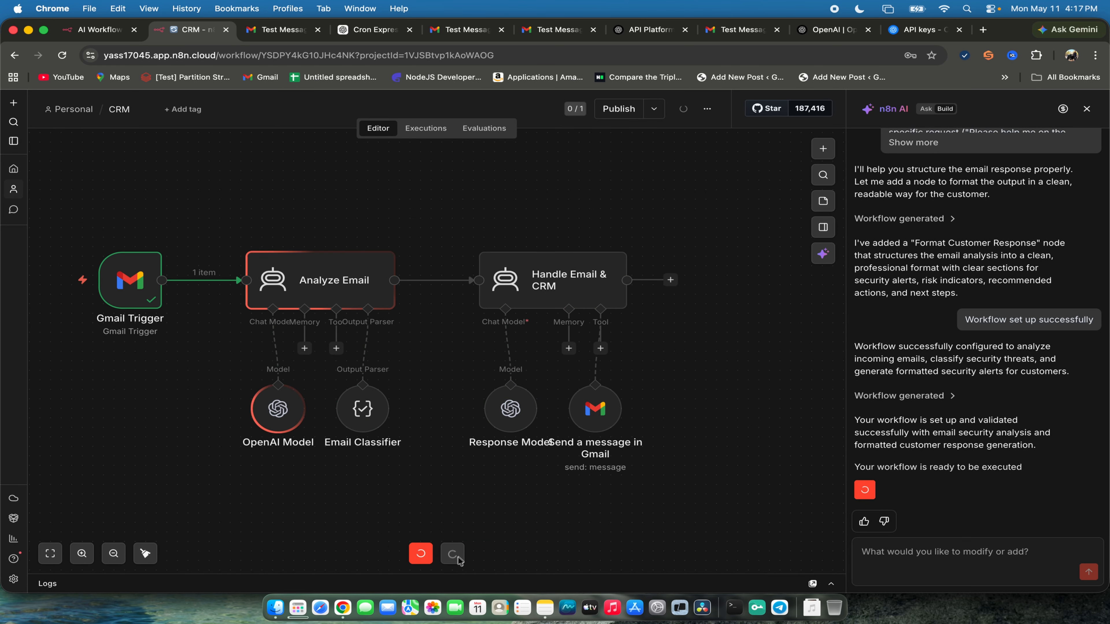
pyautogui.click(458, 561)
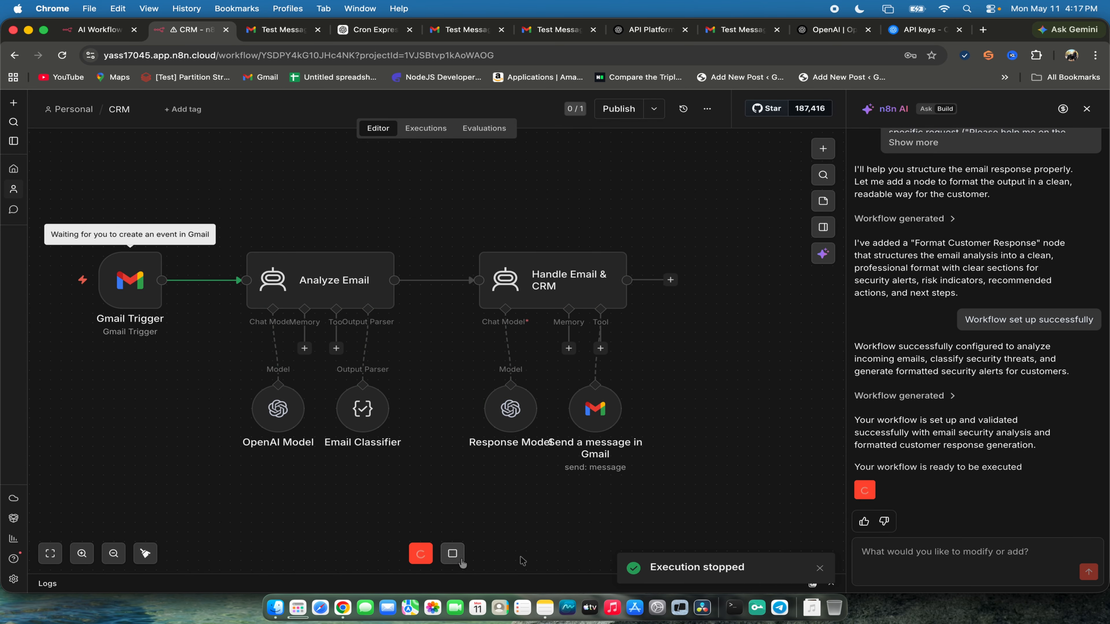
pyautogui.click(821, 569)
pyautogui.click(1087, 109)
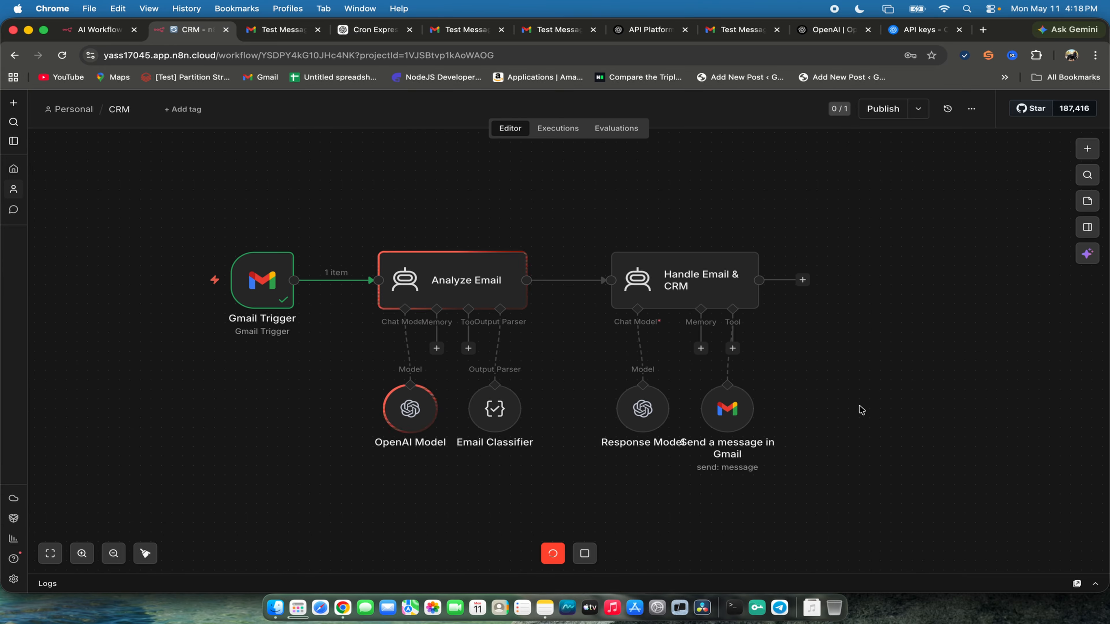
# - Move the Send a message in Gmail node farther right of Response Model, and review the Response Model's output in the expanded logs
pyautogui.click(325, 584)
pyautogui.moveTo(361, 215); pyautogui.dragTo(360, 410)
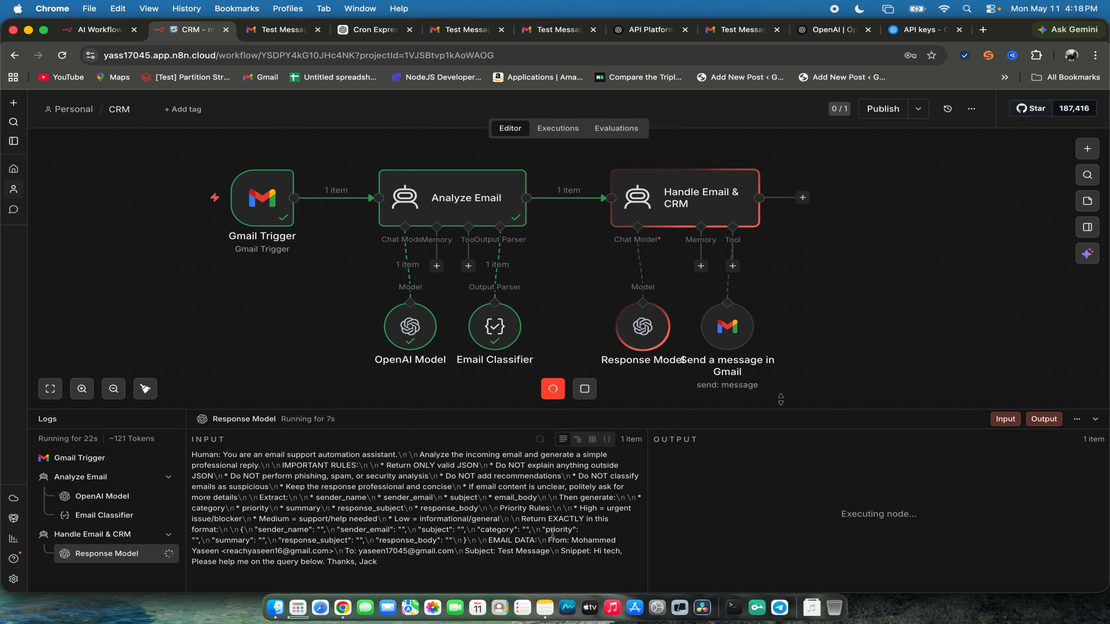
pyautogui.moveTo(727, 327); pyautogui.dragTo(891, 298)
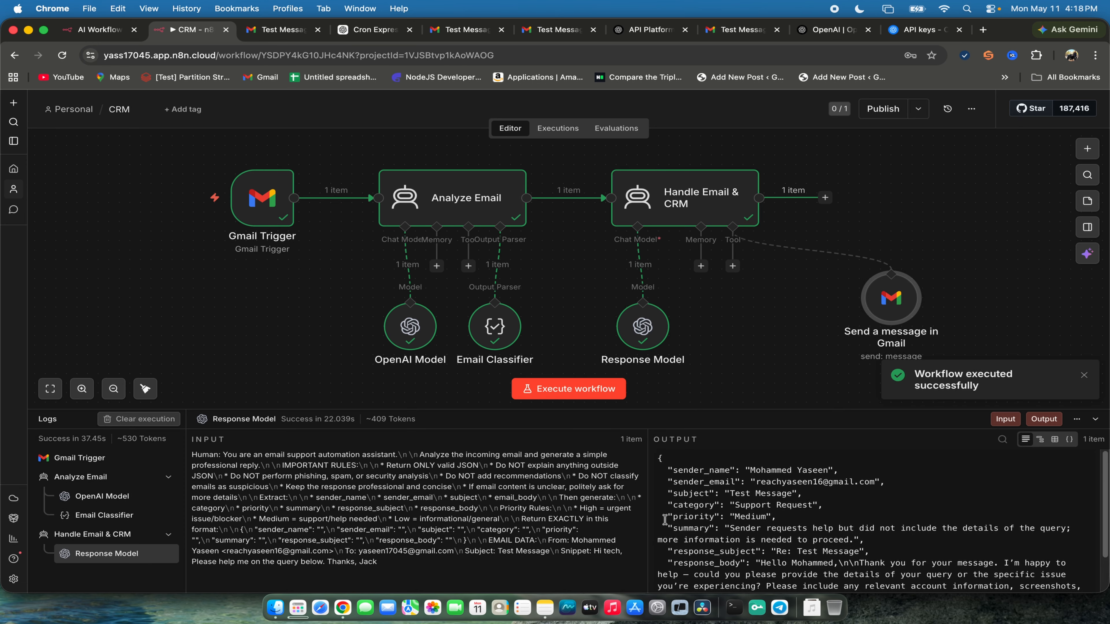
pyautogui.scroll(-3, 691, 498)
pyautogui.scroll(3, 705, 487)
# - Switch to Gmail, refresh the inbox and open the Test Message conversation to check for a new reply
pyautogui.click(743, 30)
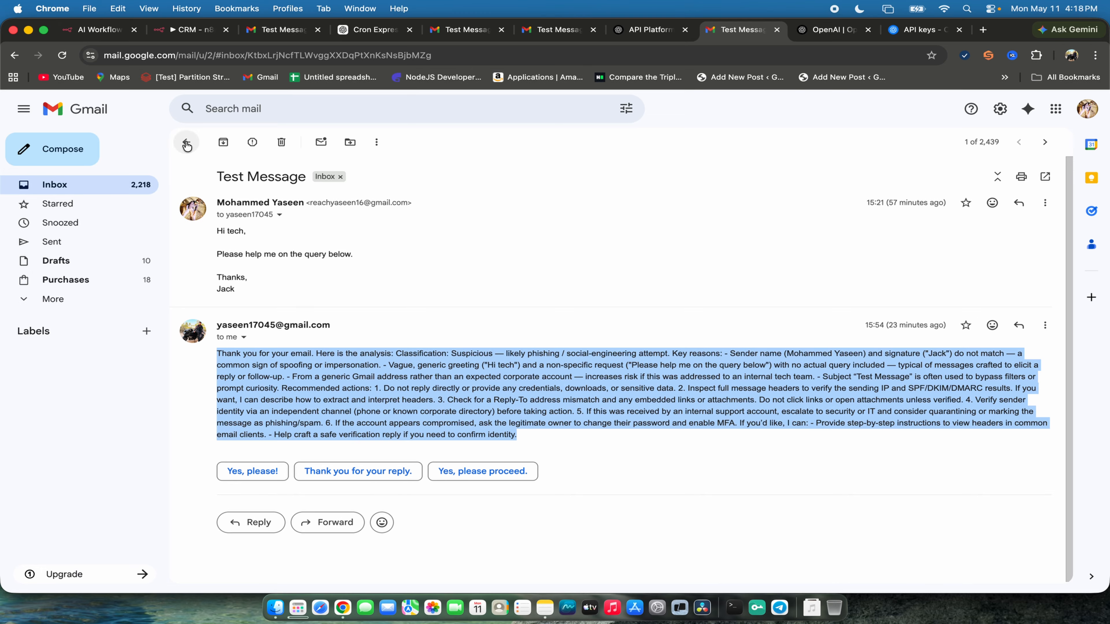
pyautogui.click(68, 188)
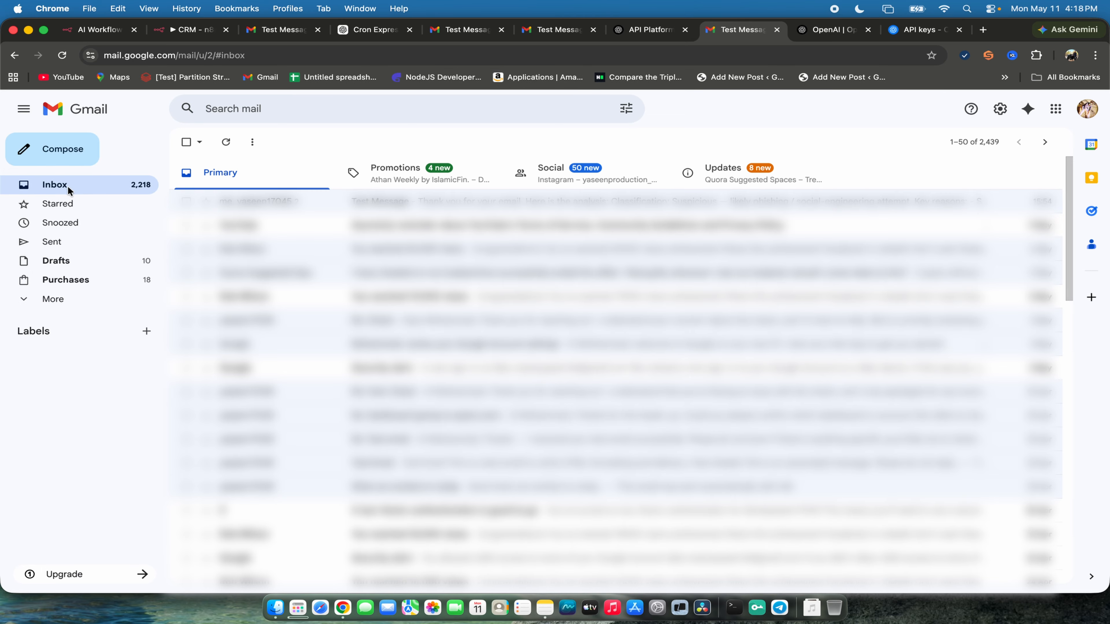
pyautogui.click(226, 143)
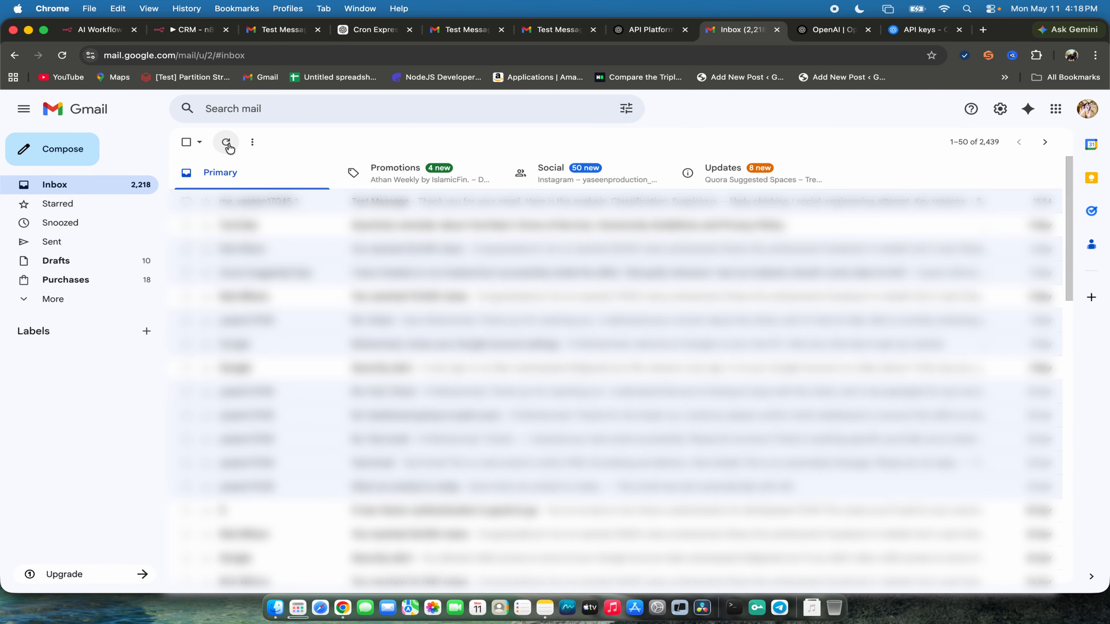
pyautogui.click(308, 203)
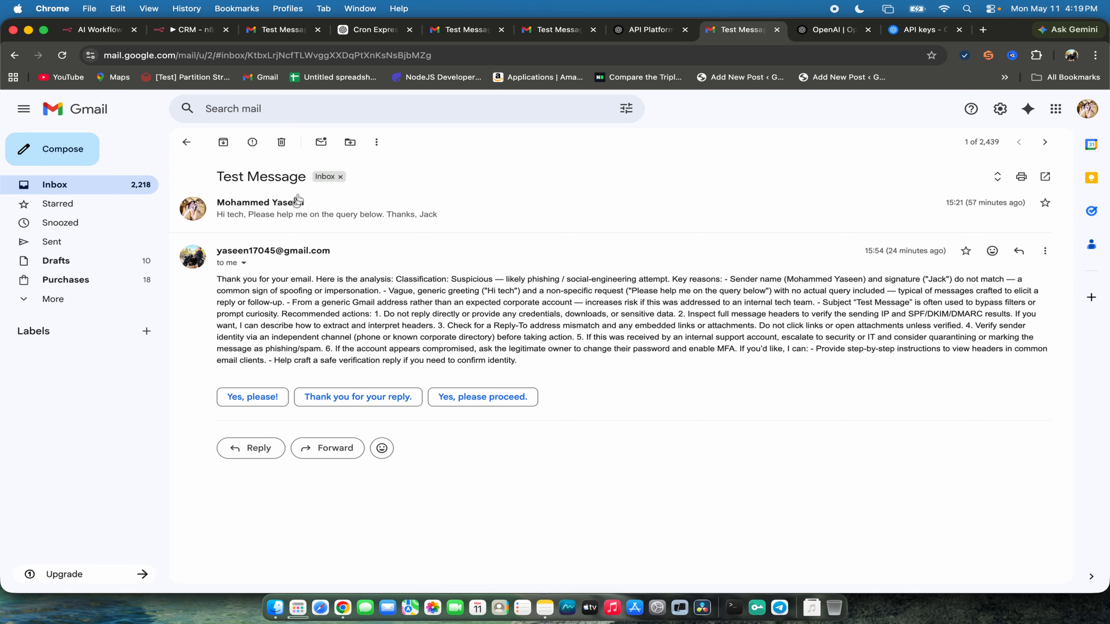
# - Select the original email's text in the Test Message conversation, send a new email with the subject New Message, and return to the inbox
pyautogui.click(297, 202)
pyautogui.moveTo(205, 224)
pyautogui.mouseDown()
pyautogui.moveTo(272, 283)
pyautogui.moveTo(264, 296)
pyautogui.moveTo(221, 247)
pyautogui.moveTo(234, 251)
pyautogui.moveTo(218, 228)
pyautogui.mouseUp()
pyautogui.click(264, 296)
pyautogui.press('super+a')
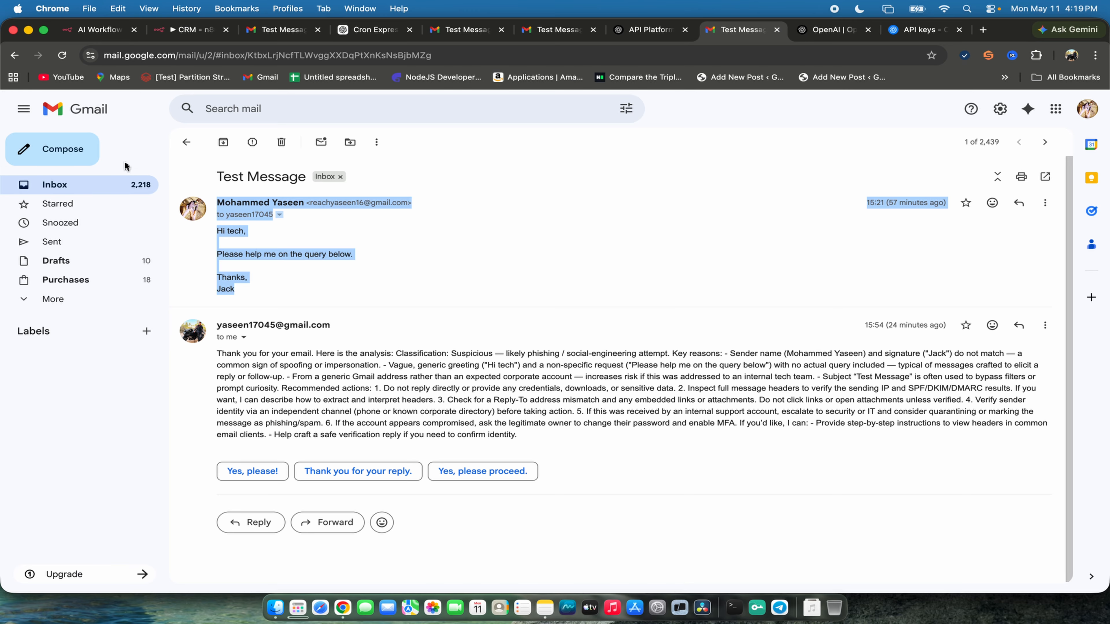
pyautogui.click(94, 158)
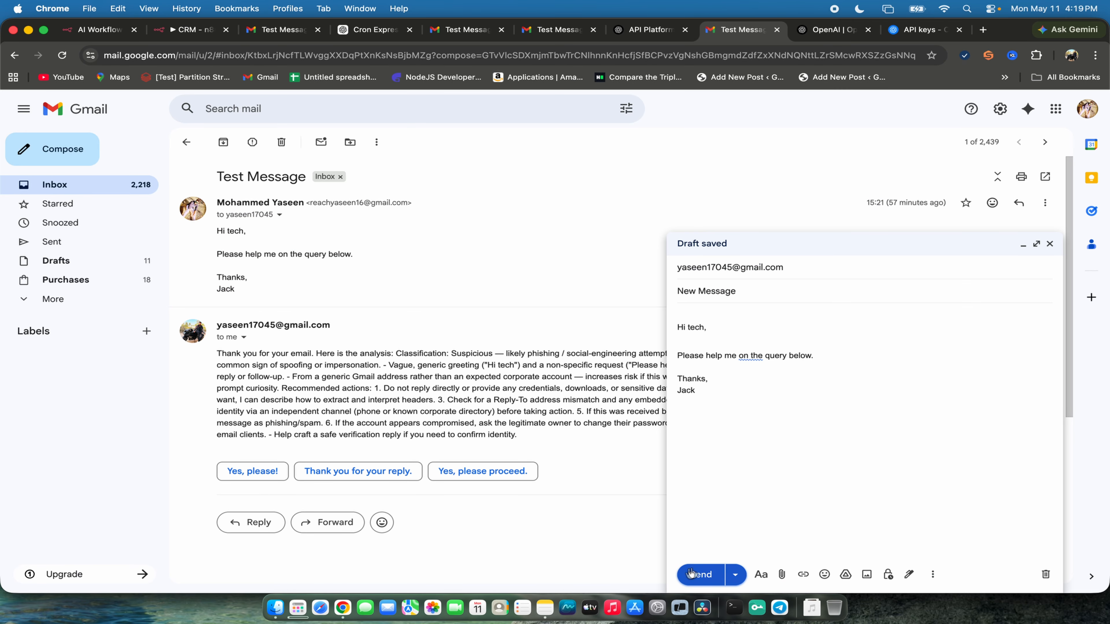
pyautogui.click(692, 571)
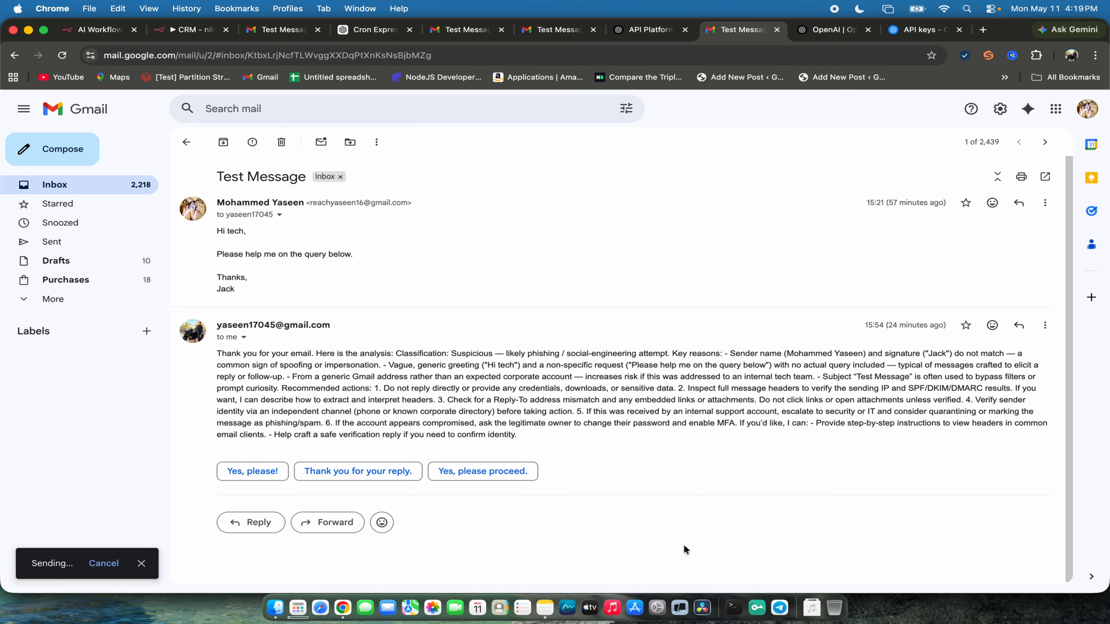
pyautogui.click(79, 184)
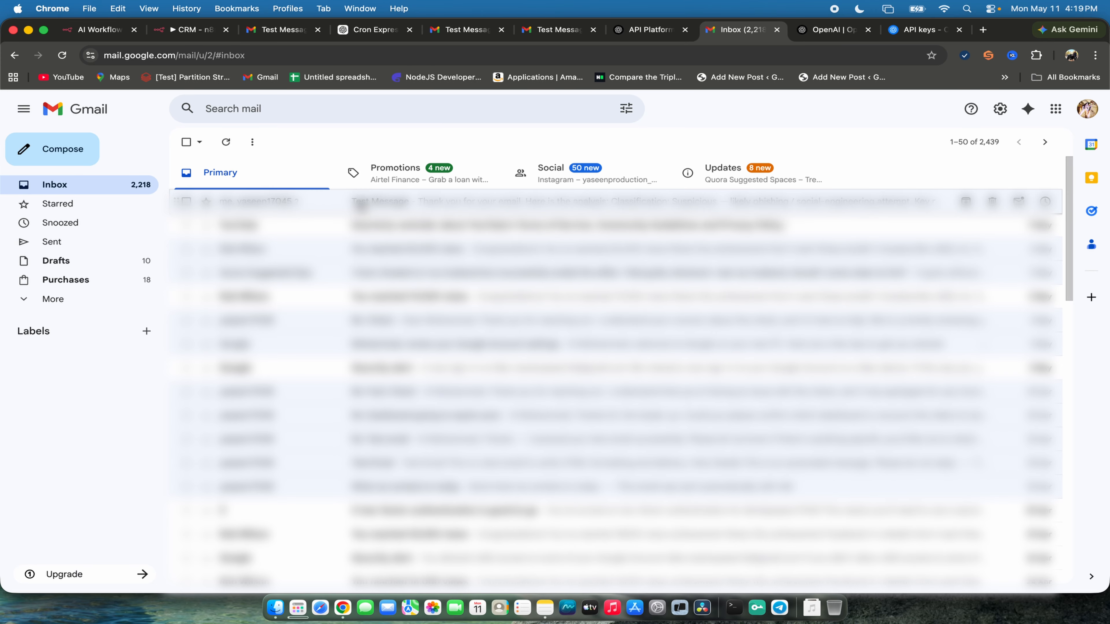
# - Execute the whole CRM workflow again and check the Gmail inbox for its reply
pyautogui.click(177, 29)
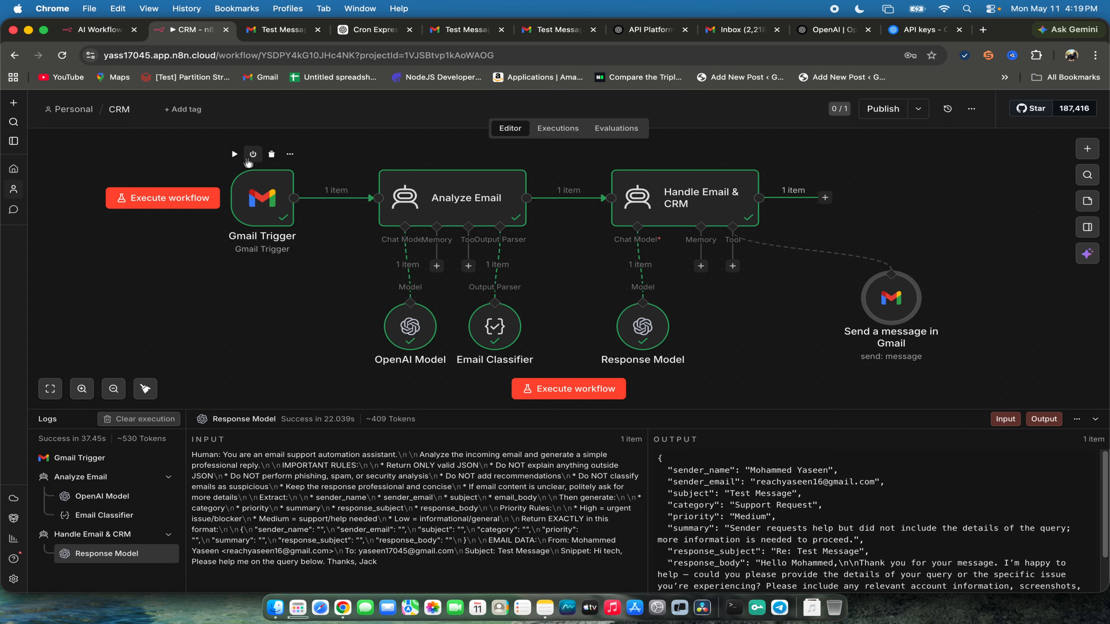
pyautogui.click(568, 389)
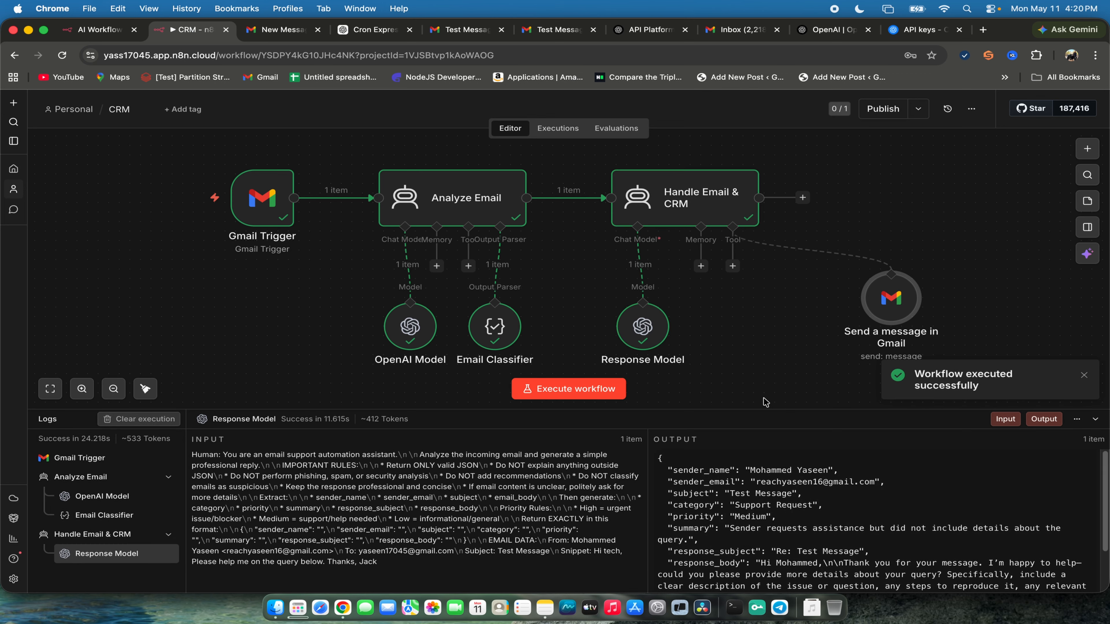
pyautogui.click(770, 39)
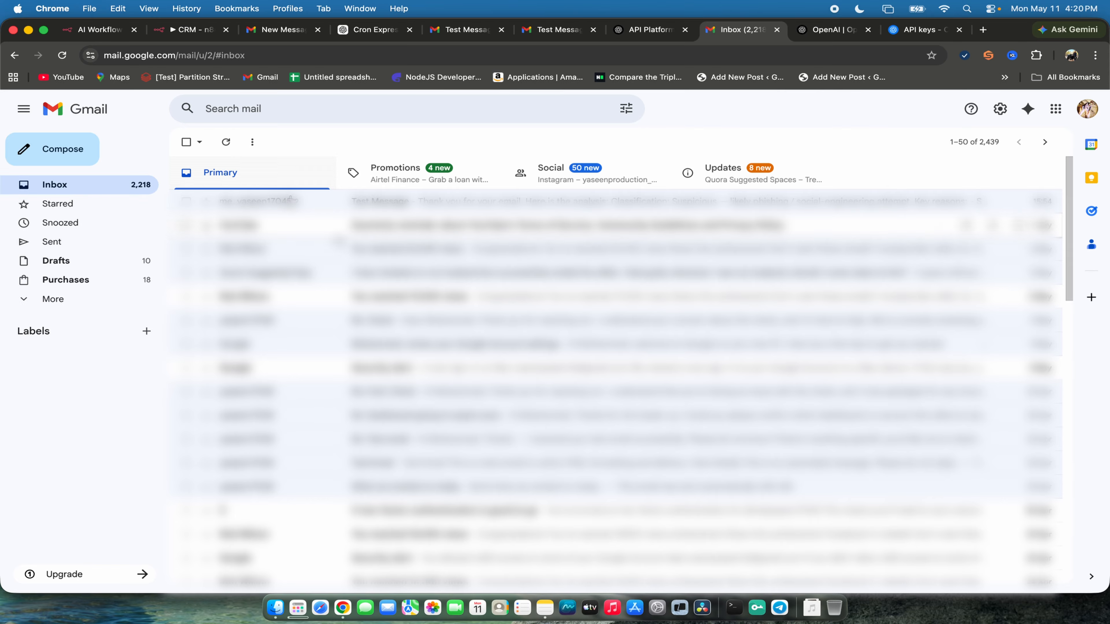
# - Return to the CRM workflow and check the input fields in the Send a message in Gmail test form
pyautogui.click(196, 35)
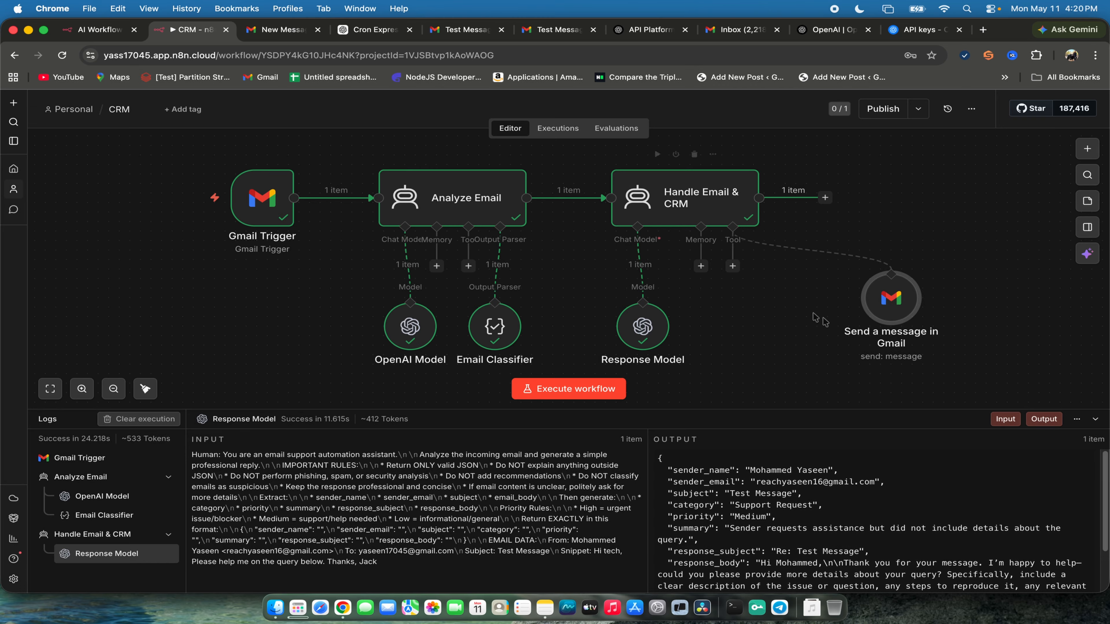
pyautogui.click(863, 259)
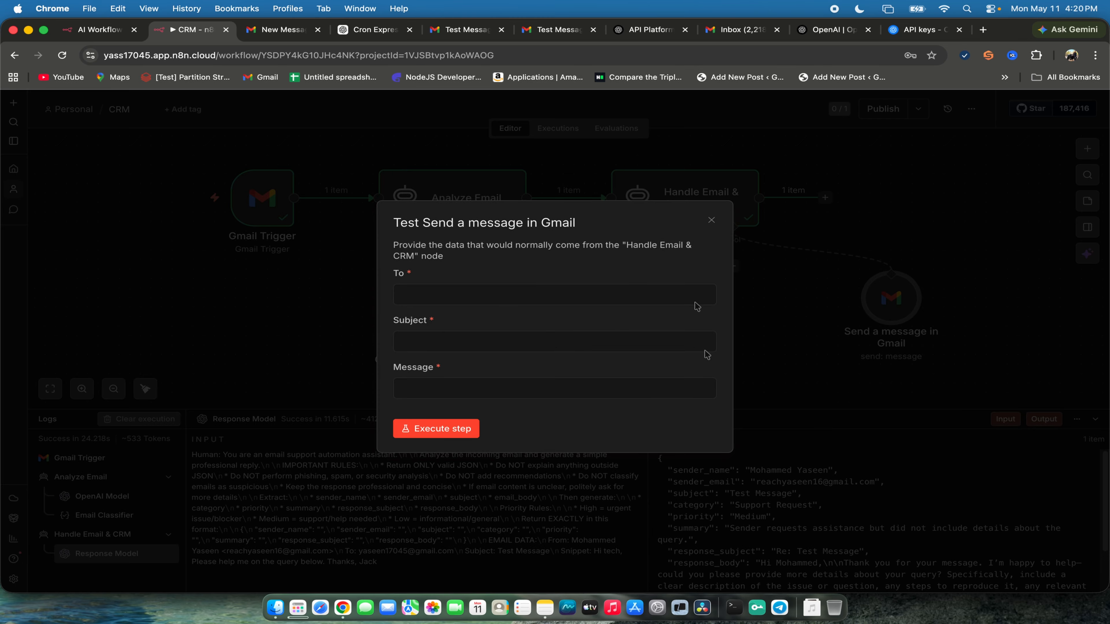
pyautogui.click(712, 216)
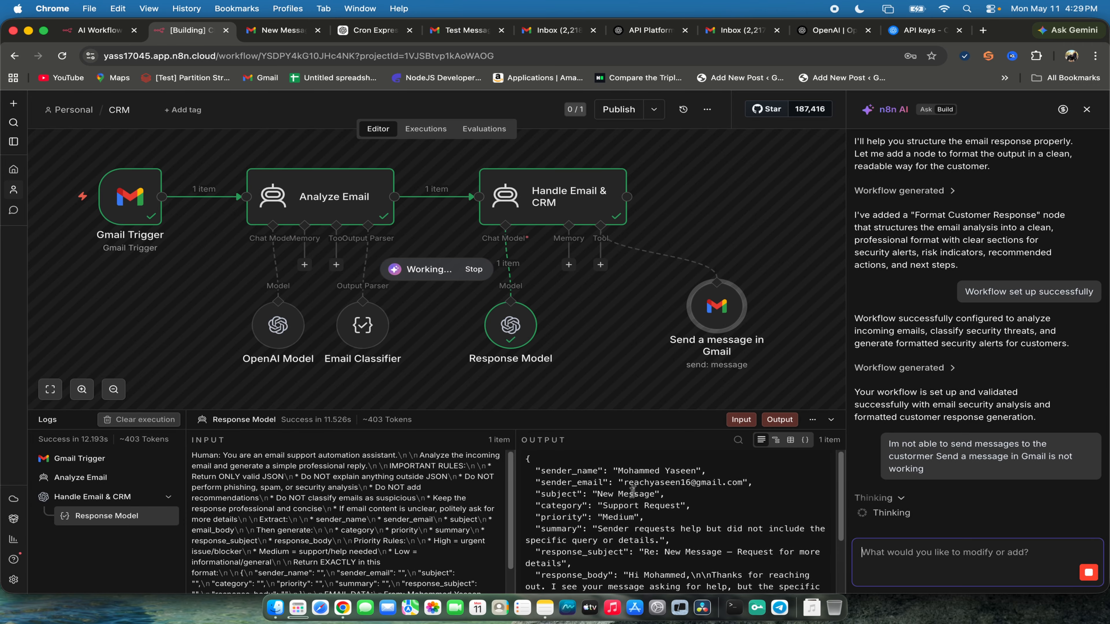
# - Examine the Response Model's full JSON output, including the response subject and body, in the logs
pyautogui.scroll(-4, 715, 506)
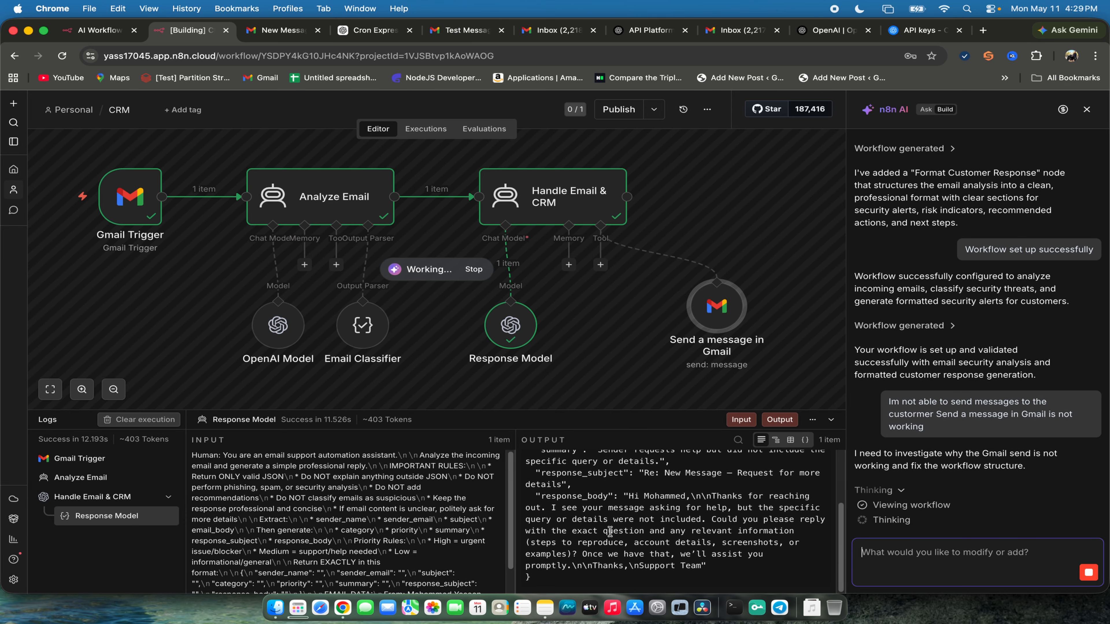
pyautogui.scroll(3, 610, 531)
pyautogui.scroll(-4, 614, 527)
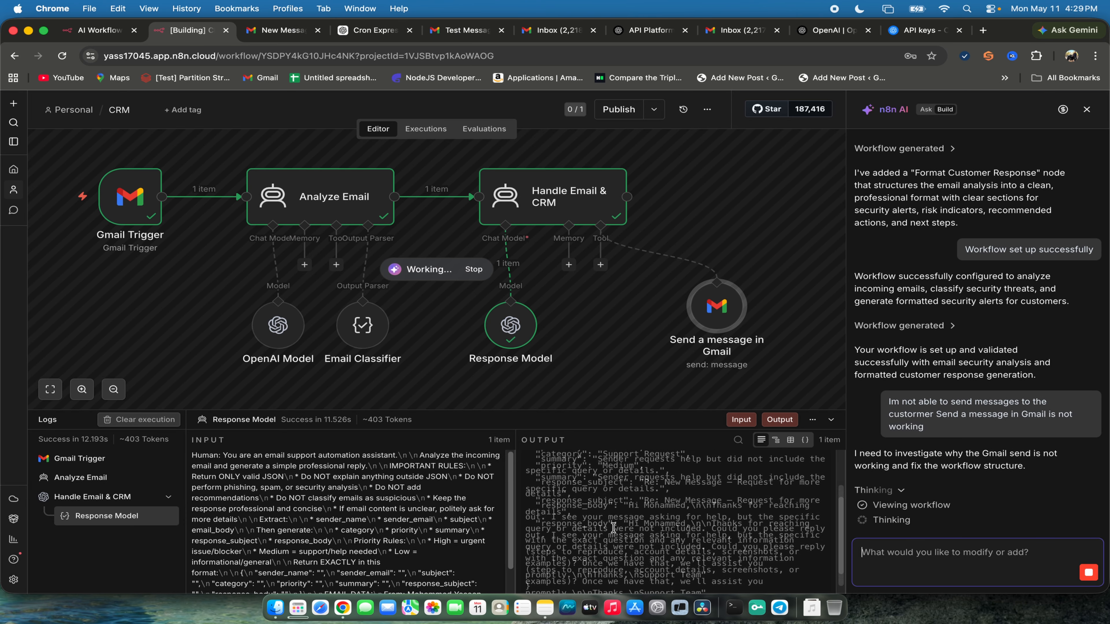
pyautogui.scroll(4, 613, 527)
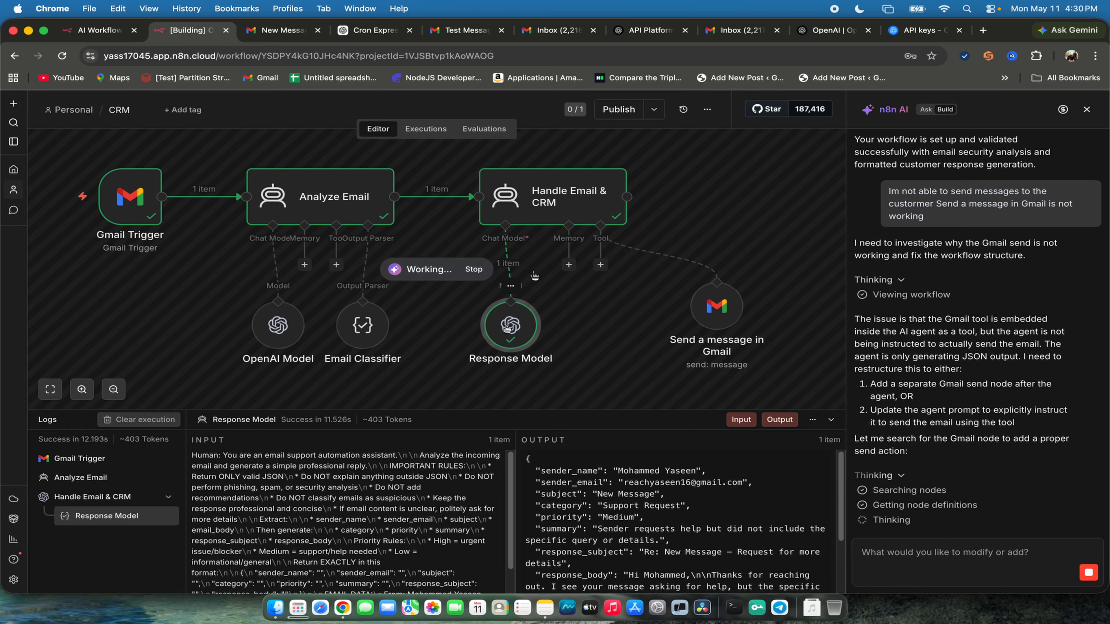
# - Review the prompt text and JSON output of the Handle Email & CRM node
pyautogui.doubleClick(552, 199)
pyautogui.scroll(5, 403, 302)
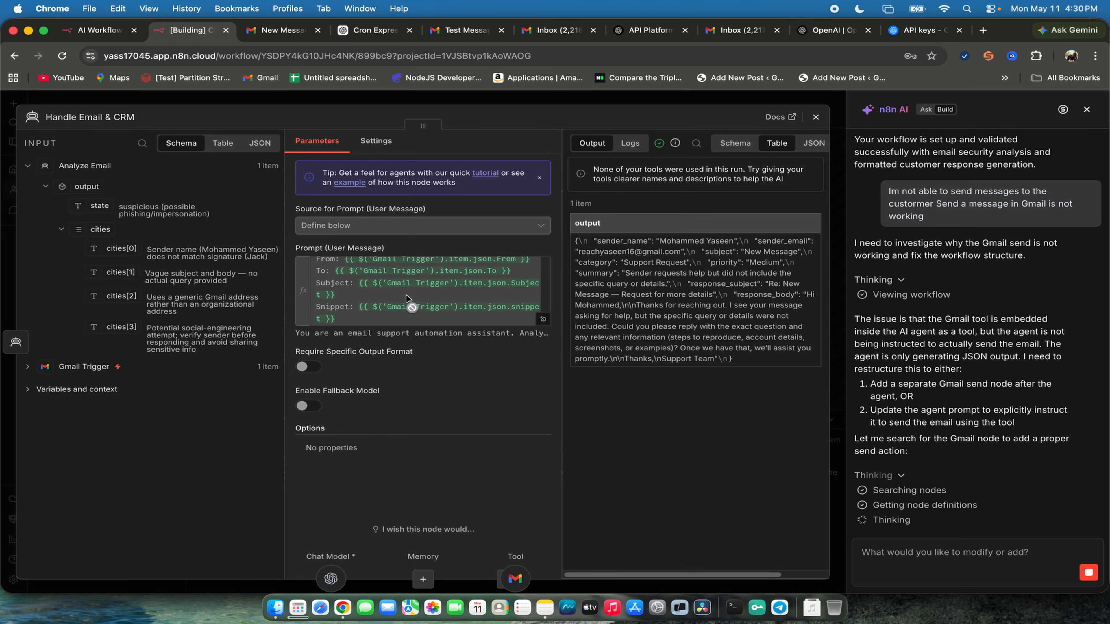
pyautogui.scroll(-5, 406, 299)
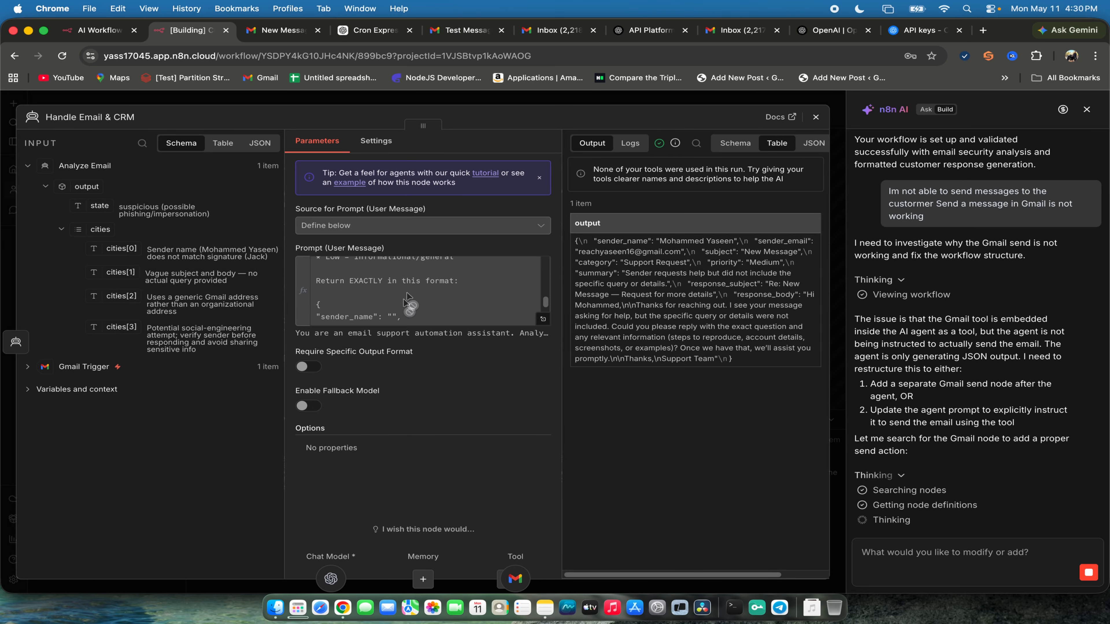
pyautogui.scroll(-3, 420, 302)
pyautogui.scroll(8, 428, 305)
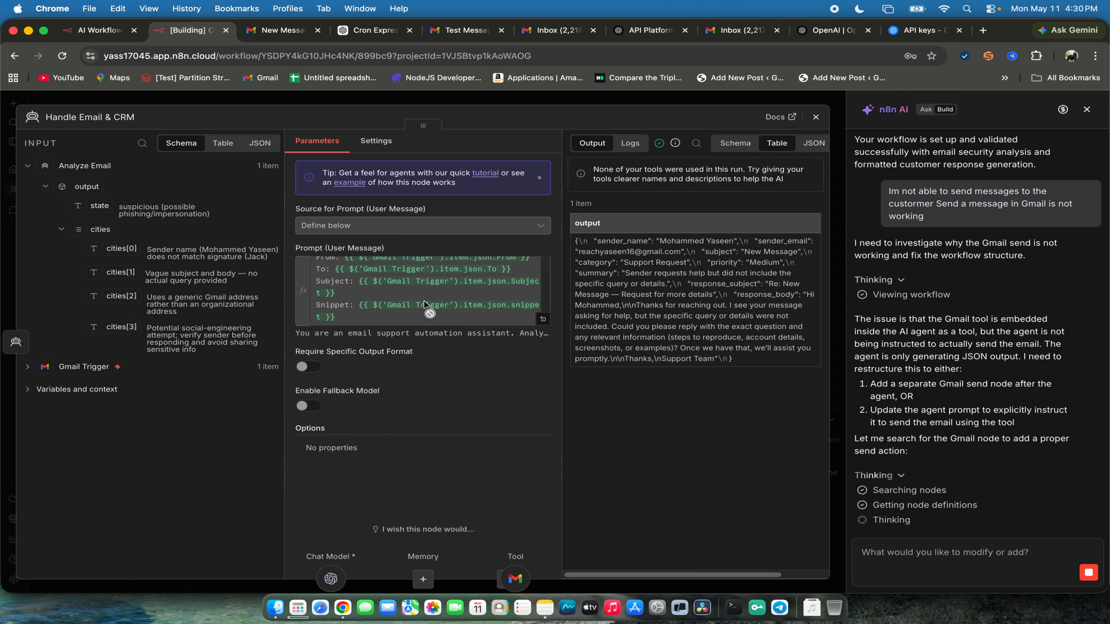
pyautogui.scroll(-6, 429, 315)
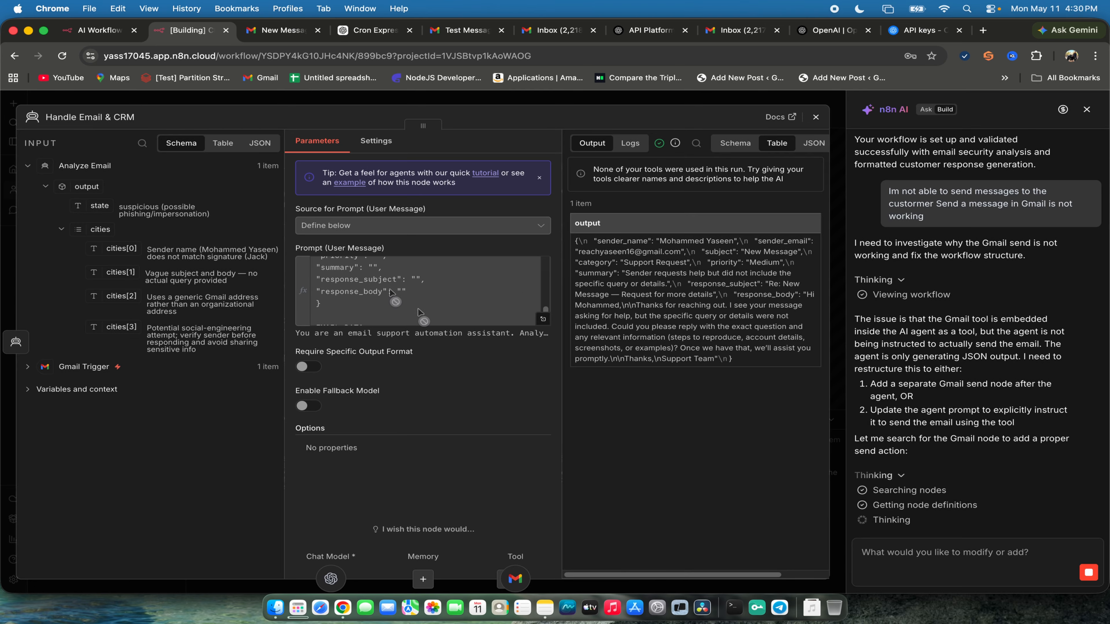
pyautogui.click(813, 123)
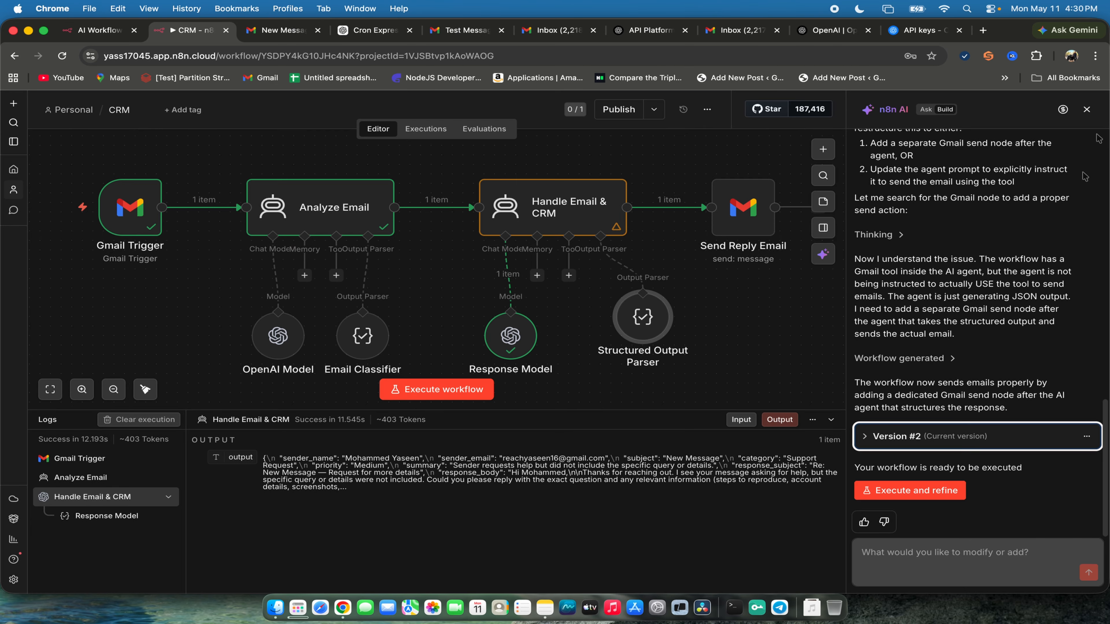
# - Close the AI assistant, execute the CRM workflow, and check the parameters of the Send Reply Email node
pyautogui.click(1087, 113)
pyautogui.click(567, 389)
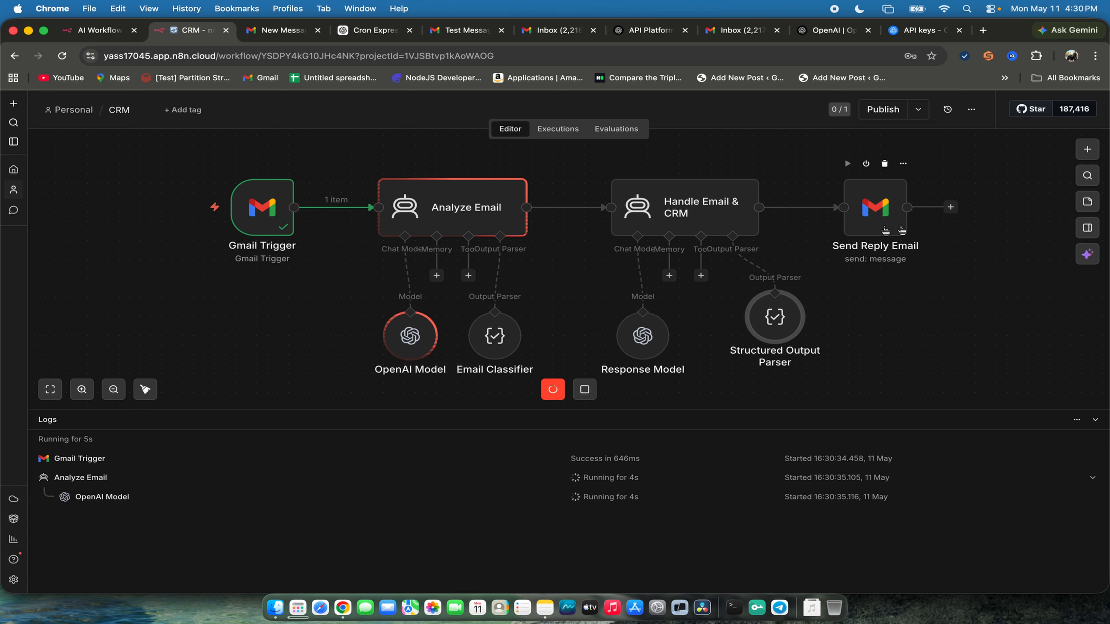
pyautogui.doubleClick(876, 210)
pyautogui.click(902, 400)
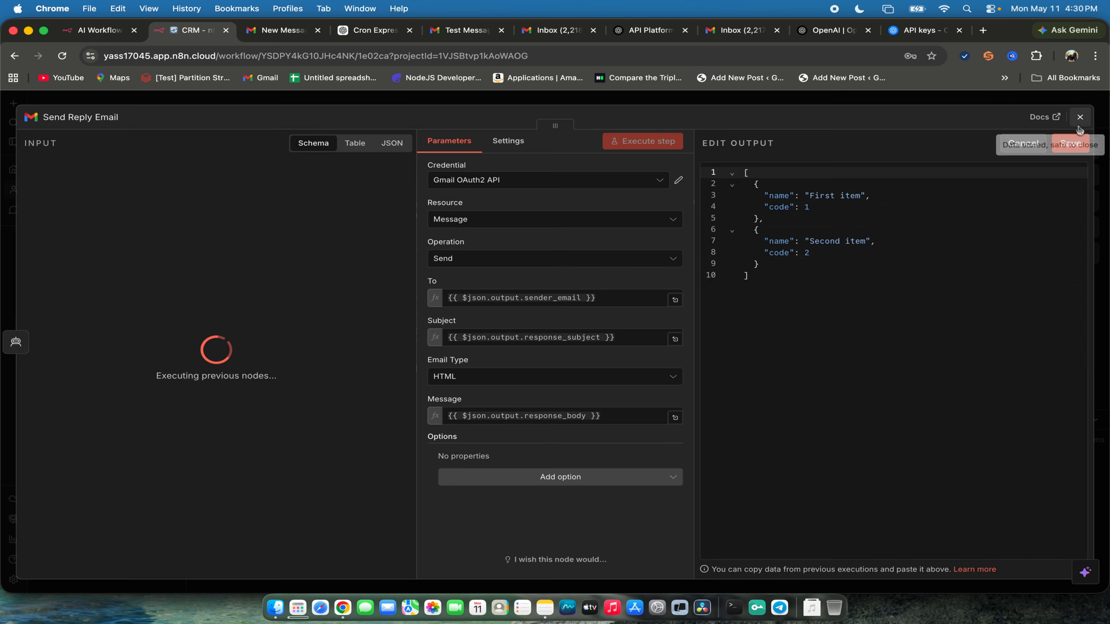
pyautogui.click(1080, 118)
pyautogui.click(612, 360)
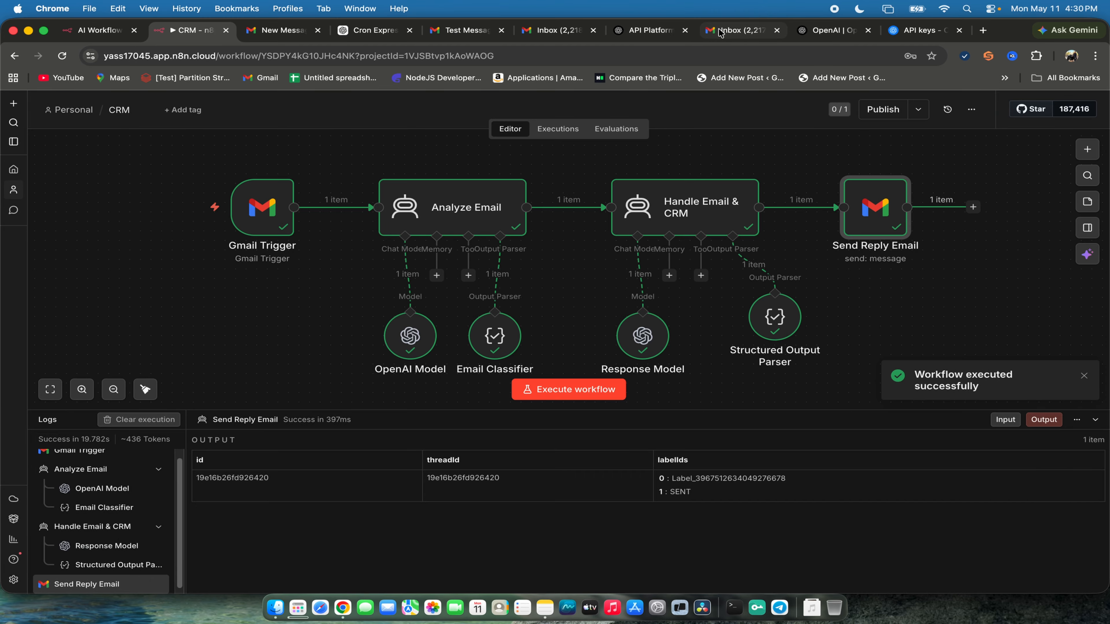
# - Open the newest automated reply in the Gmail inbox and highlight its body text
pyautogui.click(738, 29)
pyautogui.click(236, 144)
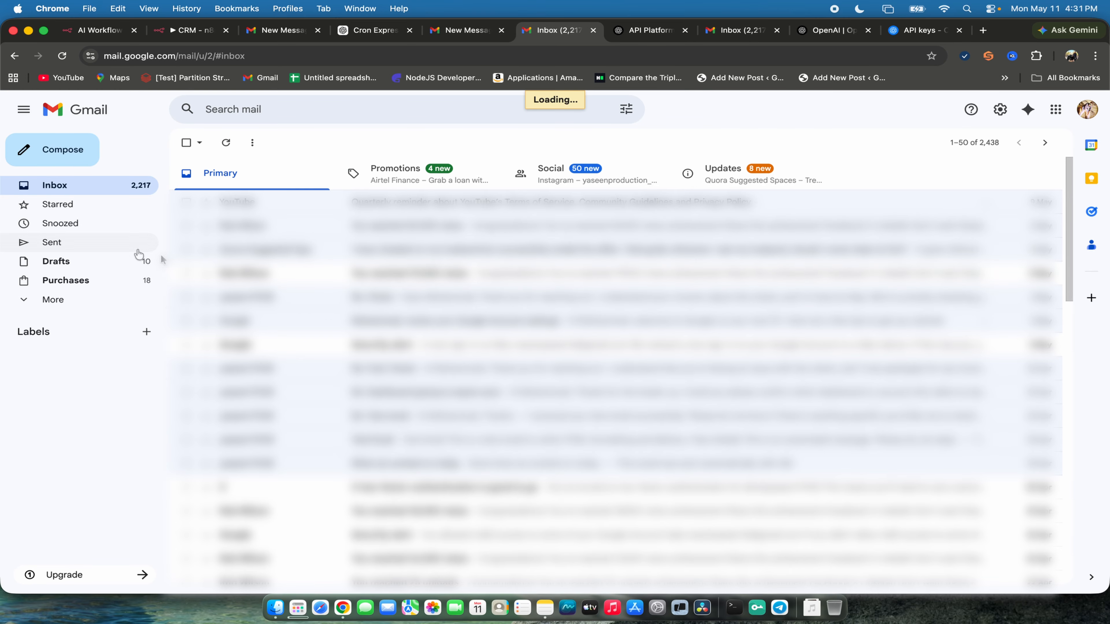
pyautogui.click(306, 203)
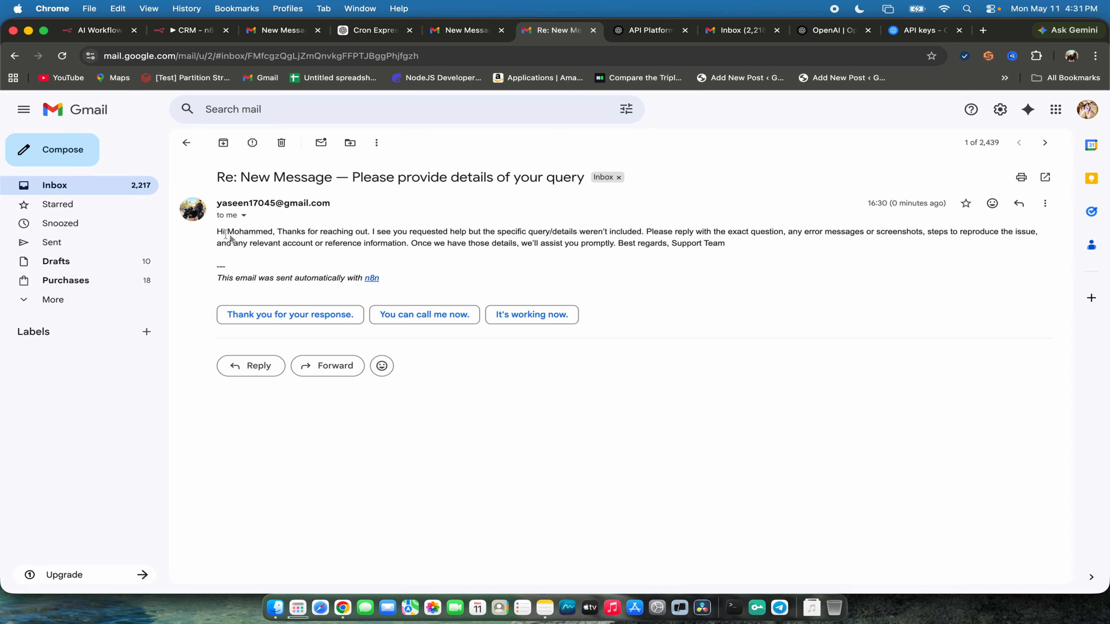
pyautogui.moveTo(214, 218); pyautogui.dragTo(726, 244)
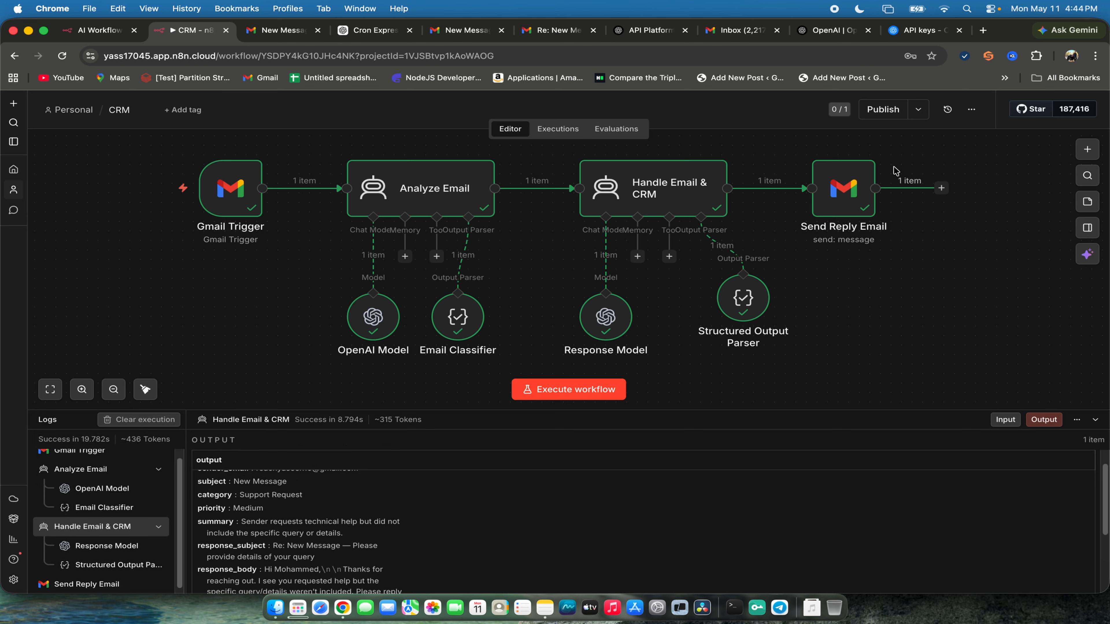
# - Download the CRM workflow file and open Claude in a new browser tab through a Google search for claude
pyautogui.click(972, 113)
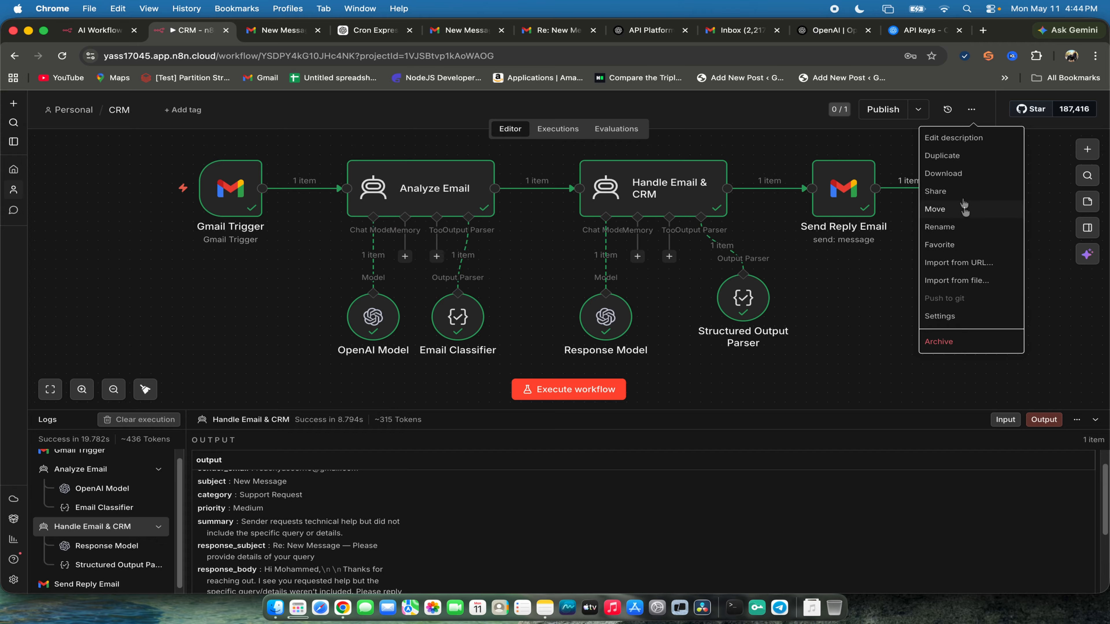
pyautogui.click(946, 175)
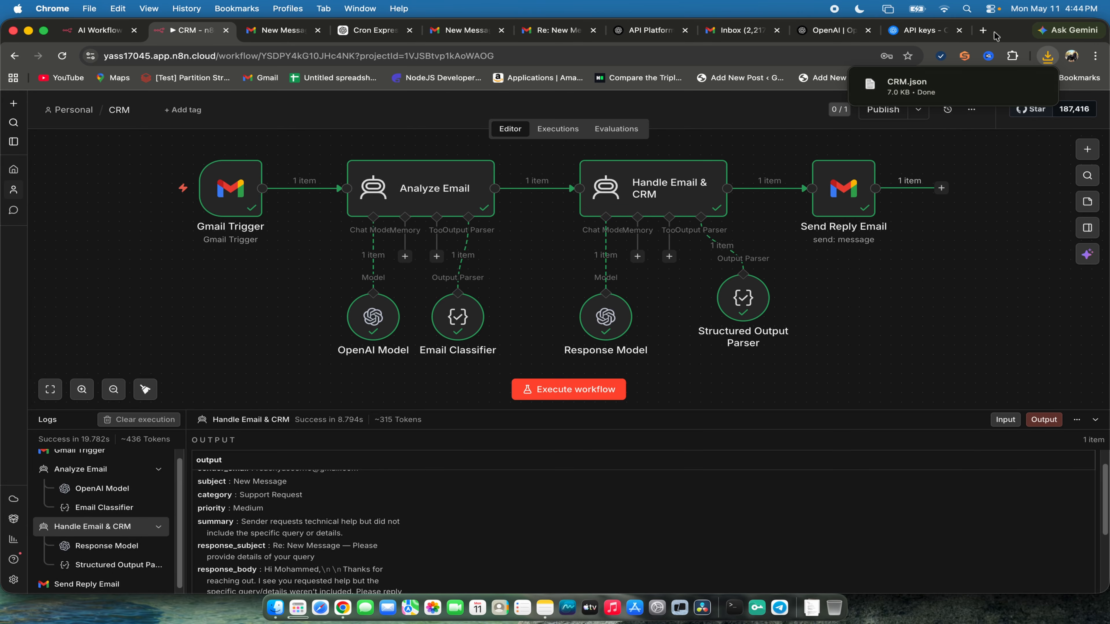
pyautogui.click(984, 30)
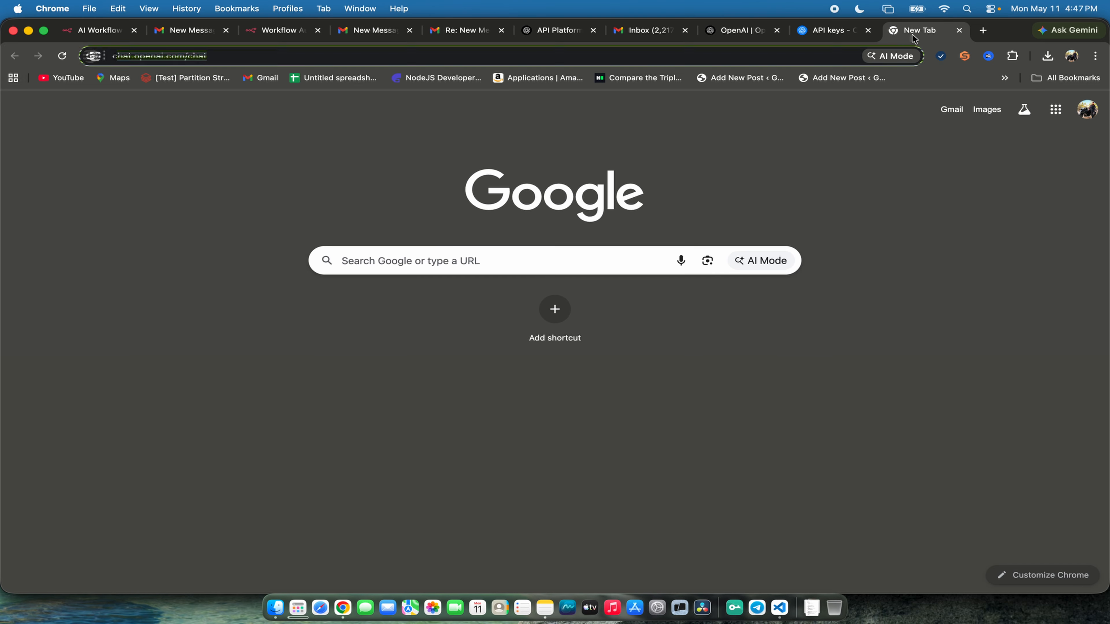
pyautogui.write('clas')
pyautogui.press('BackSpace')
pyautogui.write('ude')
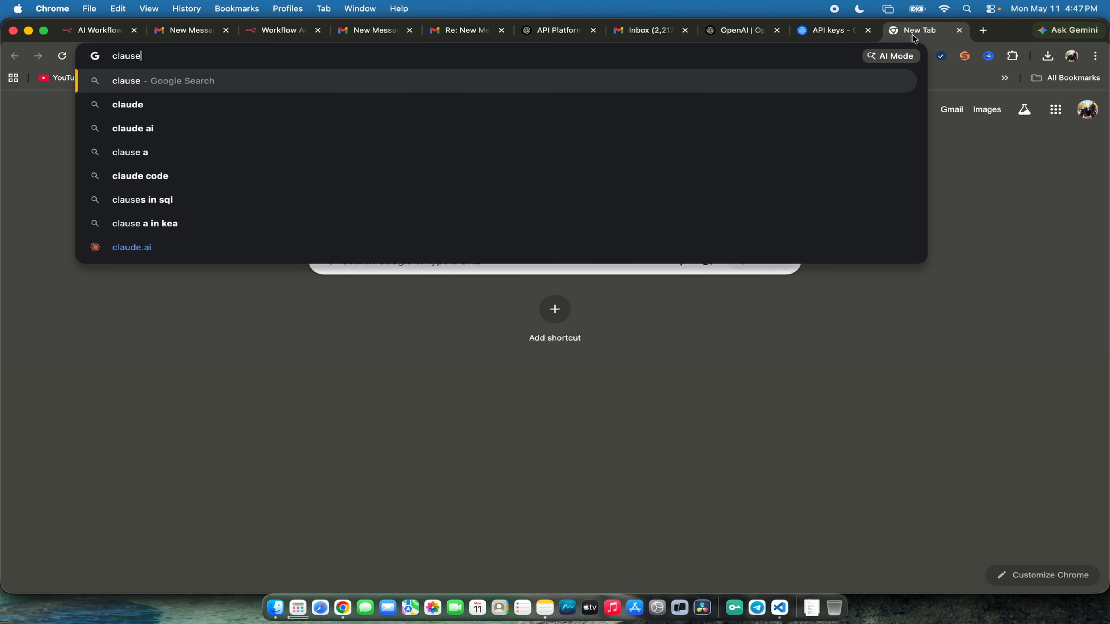
pyautogui.press('Return')
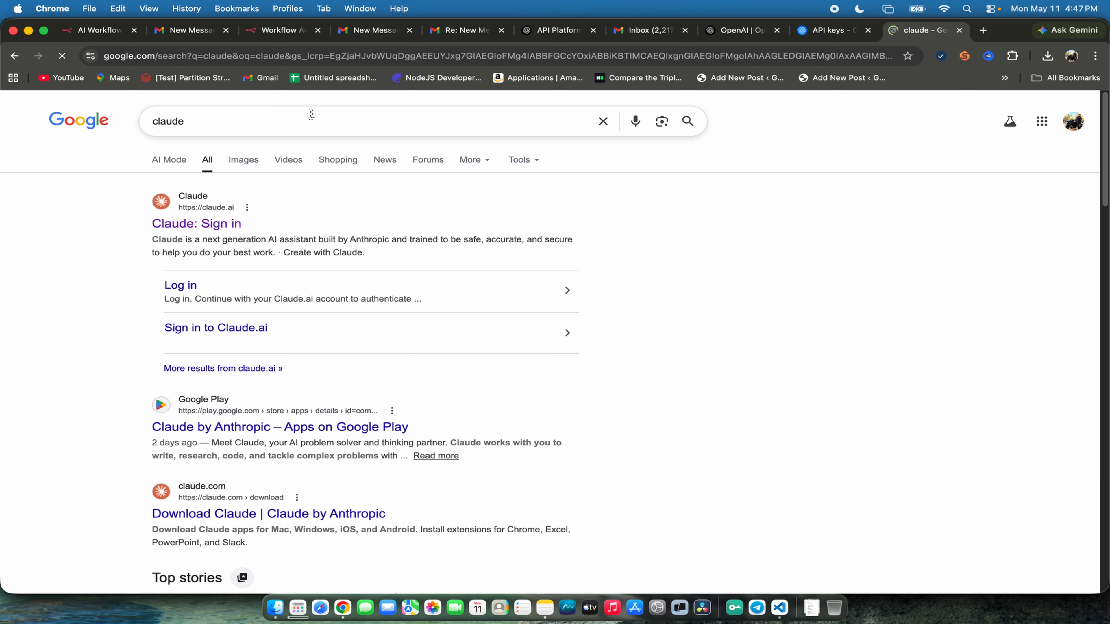
pyautogui.click(170, 225)
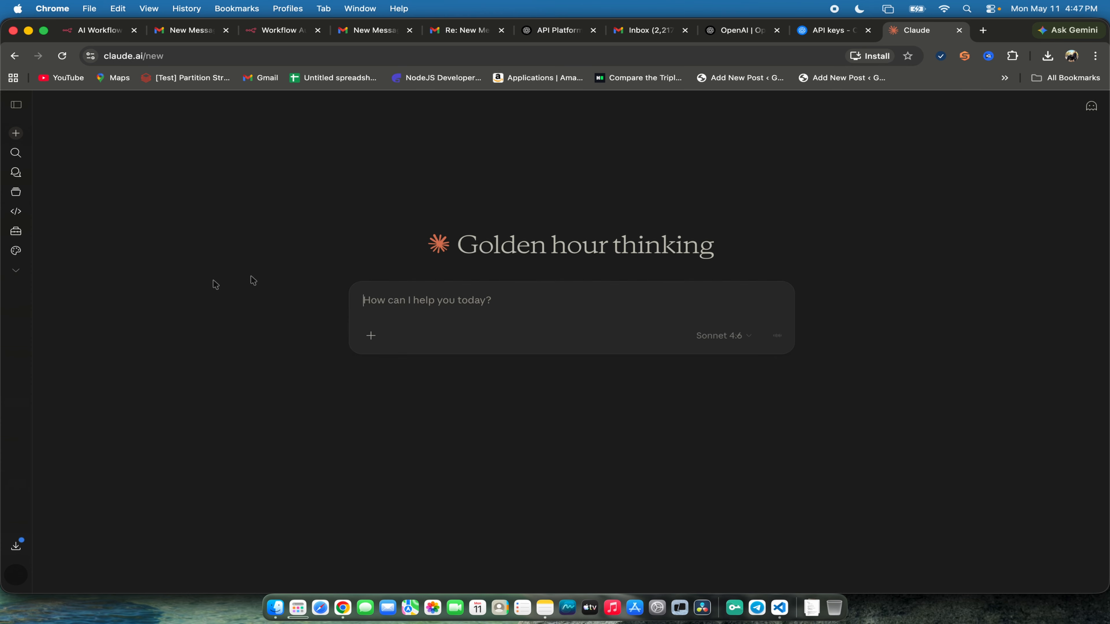
# - Attach CRM.json from Downloads and send Claude the request "make this CRM professional im using n8n"
pyautogui.click(371, 335)
pyautogui.click(386, 361)
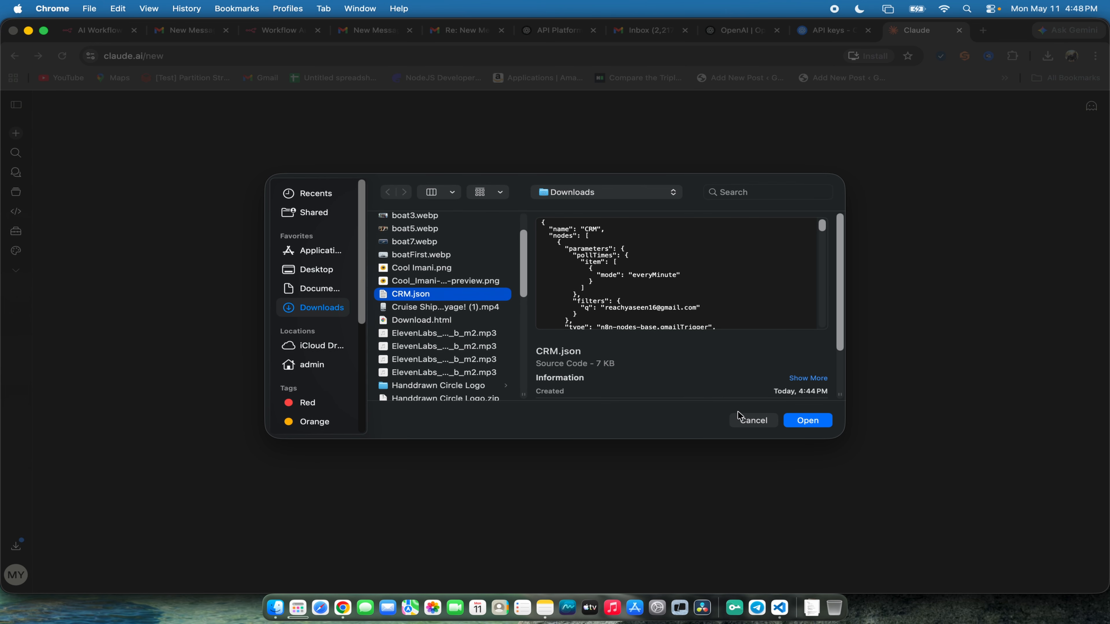
pyautogui.click(818, 423)
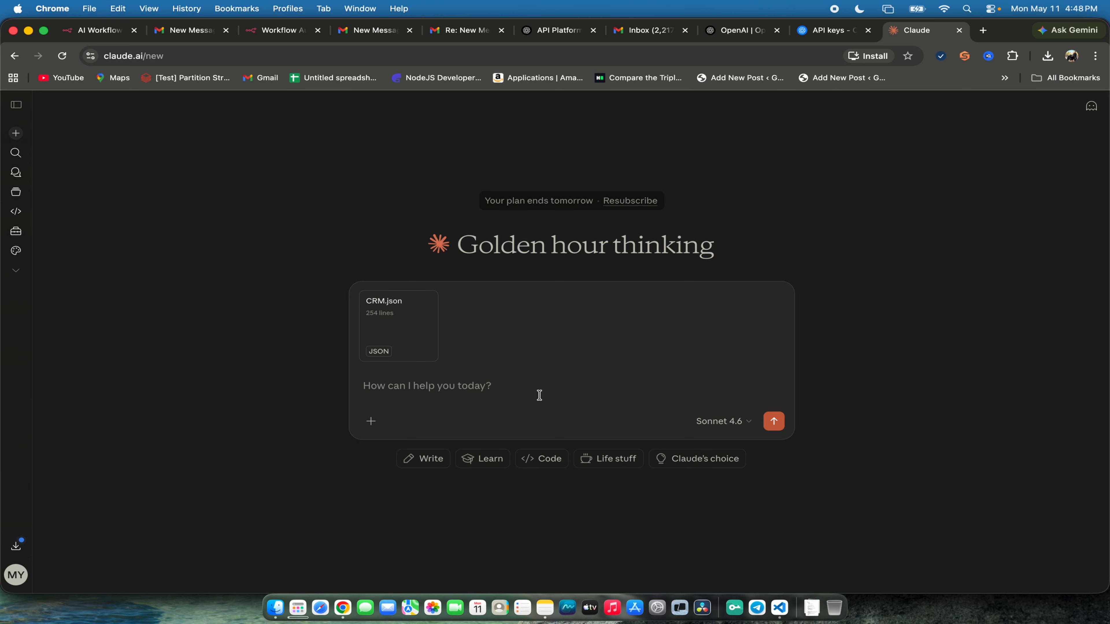
pyautogui.write('ma')
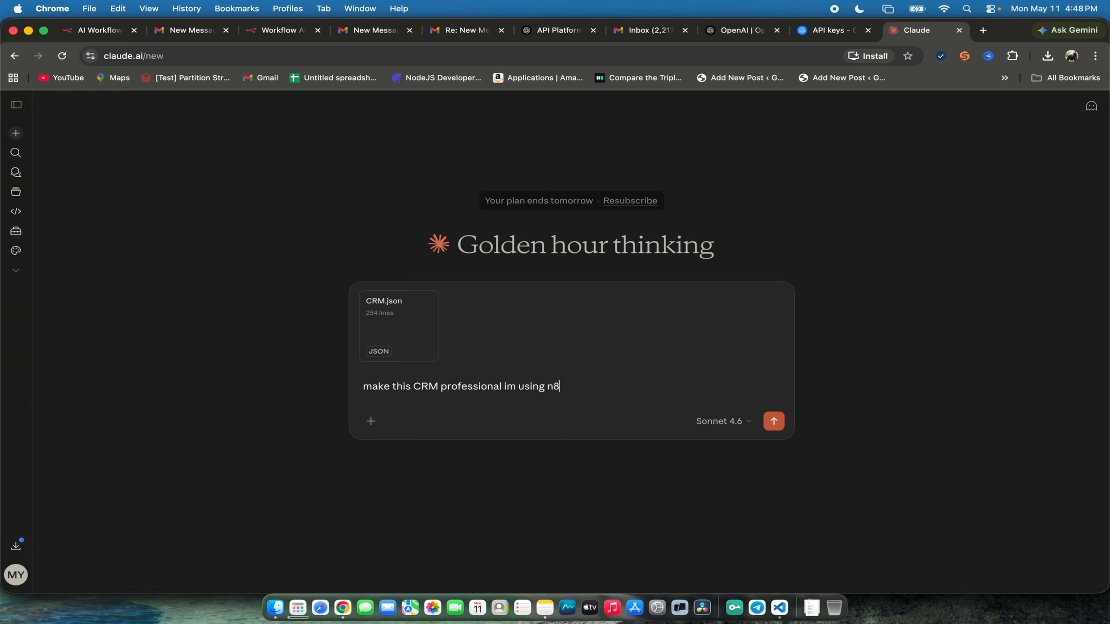
pyautogui.write('n')
pyautogui.press('Return')
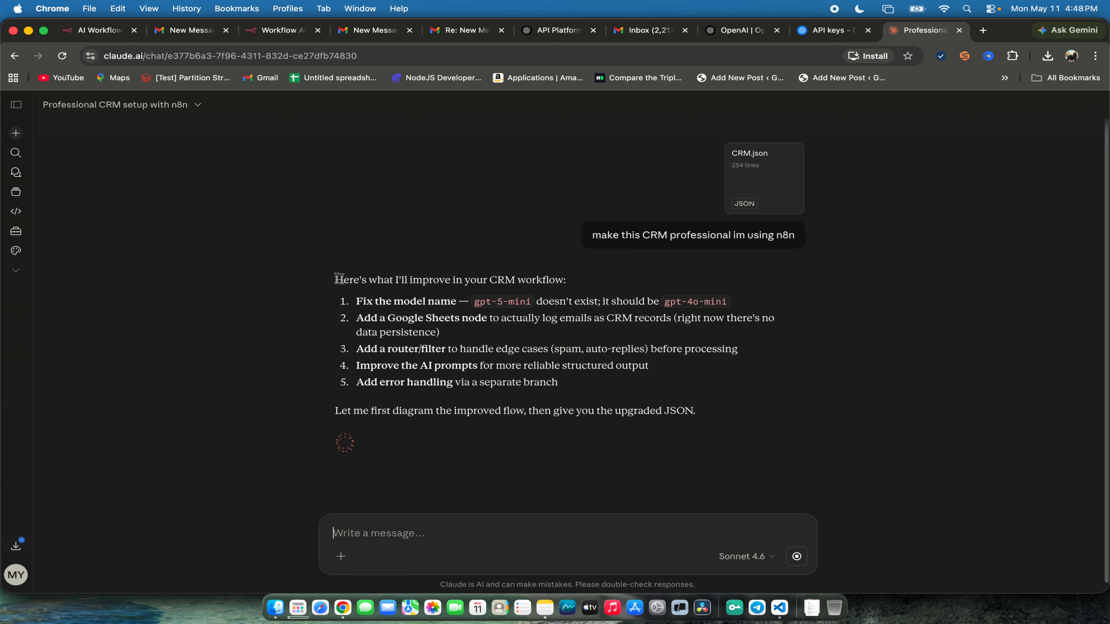
# - Highlight Claude's list of improvements, launch VS Code, and copy the upgraded CRM workflow JSON from Claude's answer
pyautogui.moveTo(339, 279); pyautogui.dragTo(719, 401)
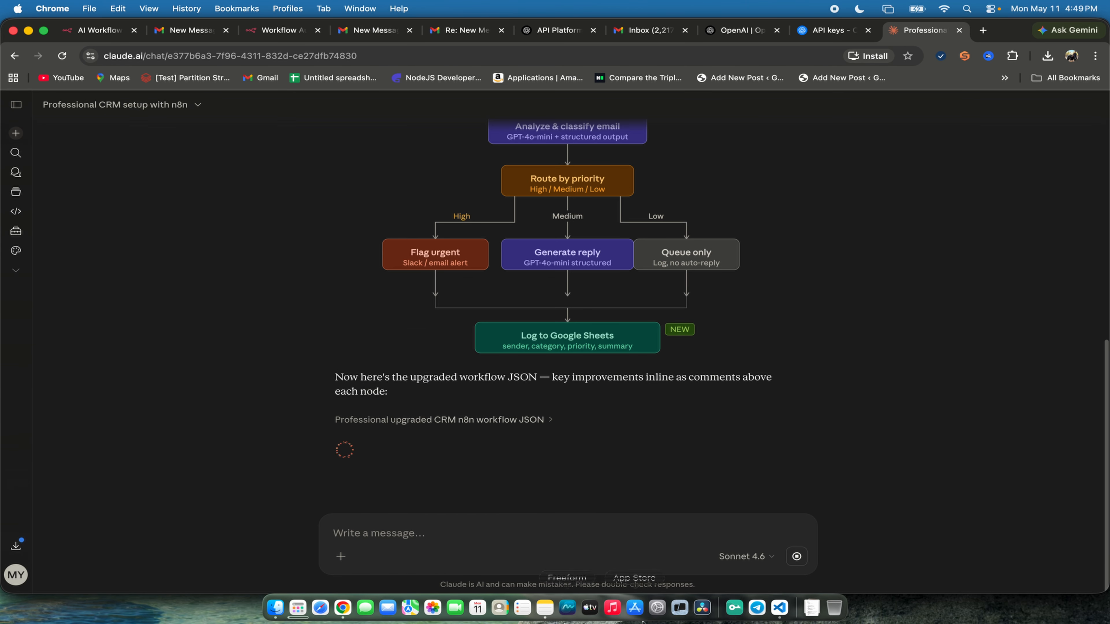
pyautogui.rightClick(779, 608)
pyautogui.click(789, 569)
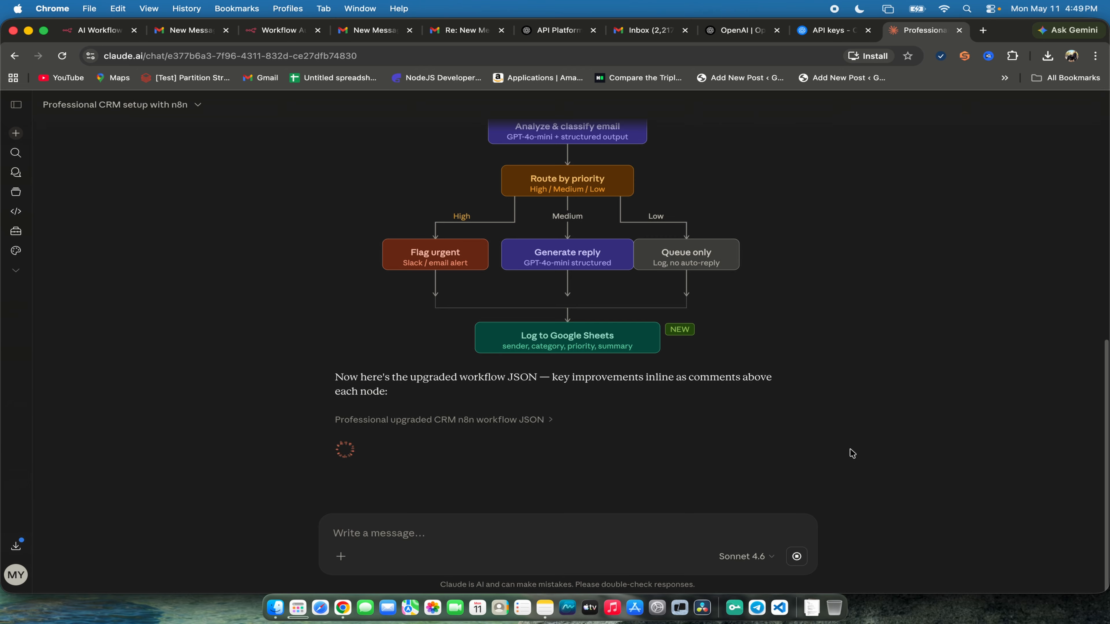
pyautogui.click(552, 422)
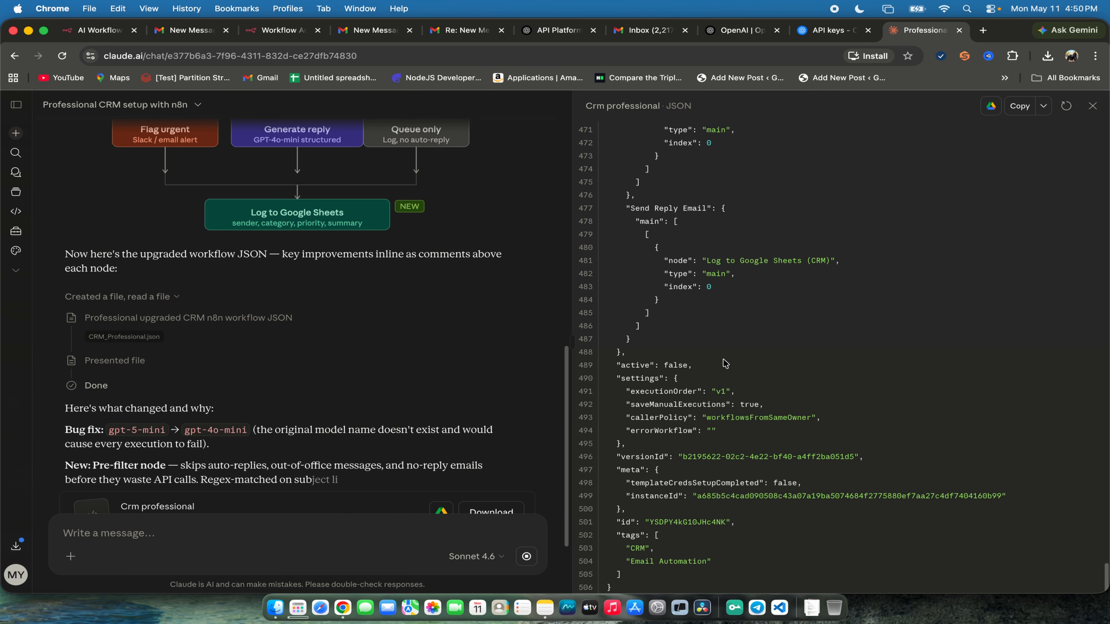
pyautogui.click(1008, 112)
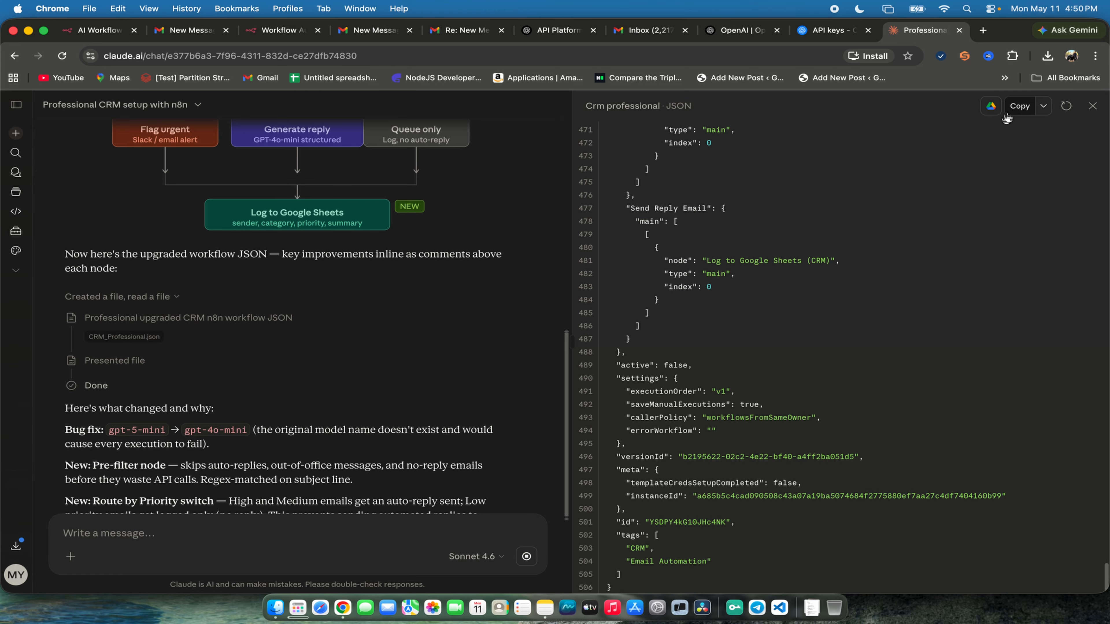
pyautogui.click(1015, 110)
# - Switch to the myApp project in VS Code, save CRMNew.json, and reveal the file in Finder
pyautogui.rightClick(780, 608)
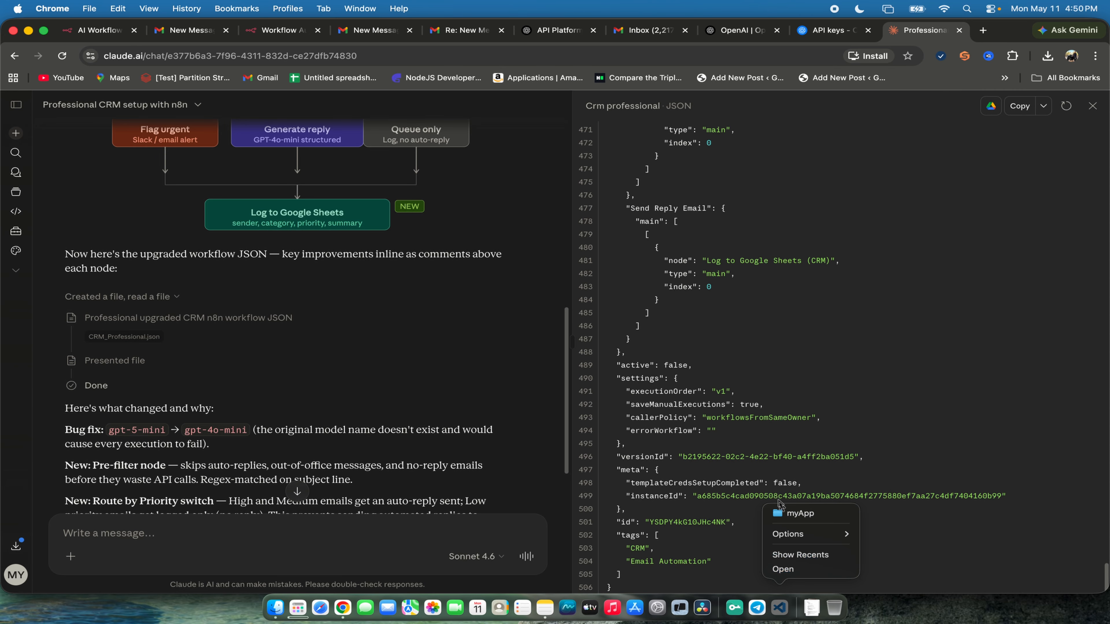
pyautogui.click(794, 514)
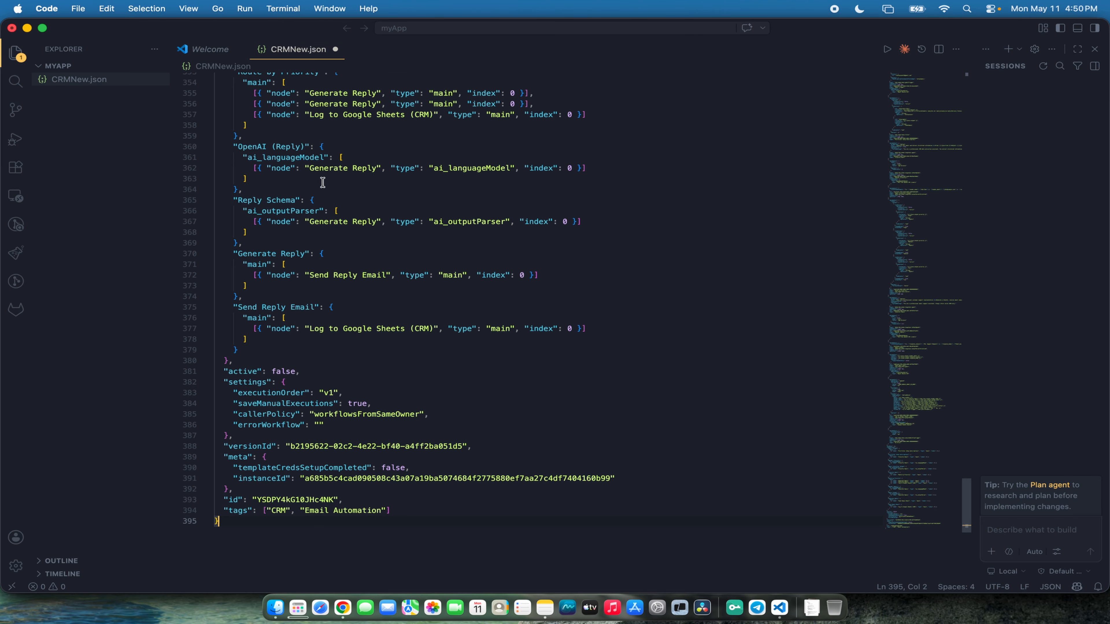
pyautogui.click(480, 49)
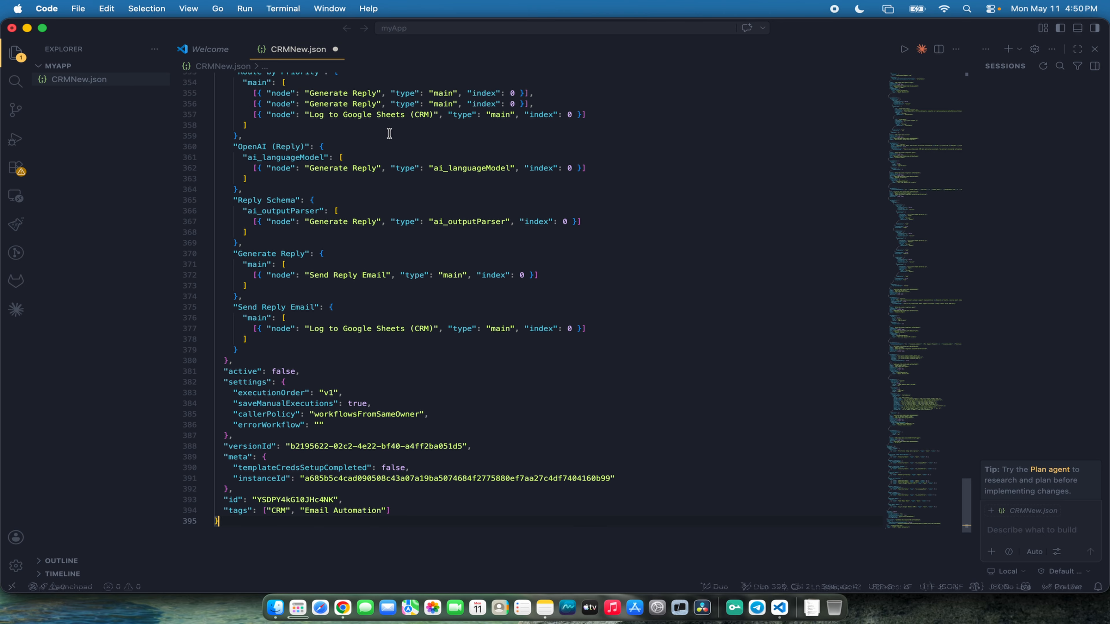
pyautogui.press('super+s')
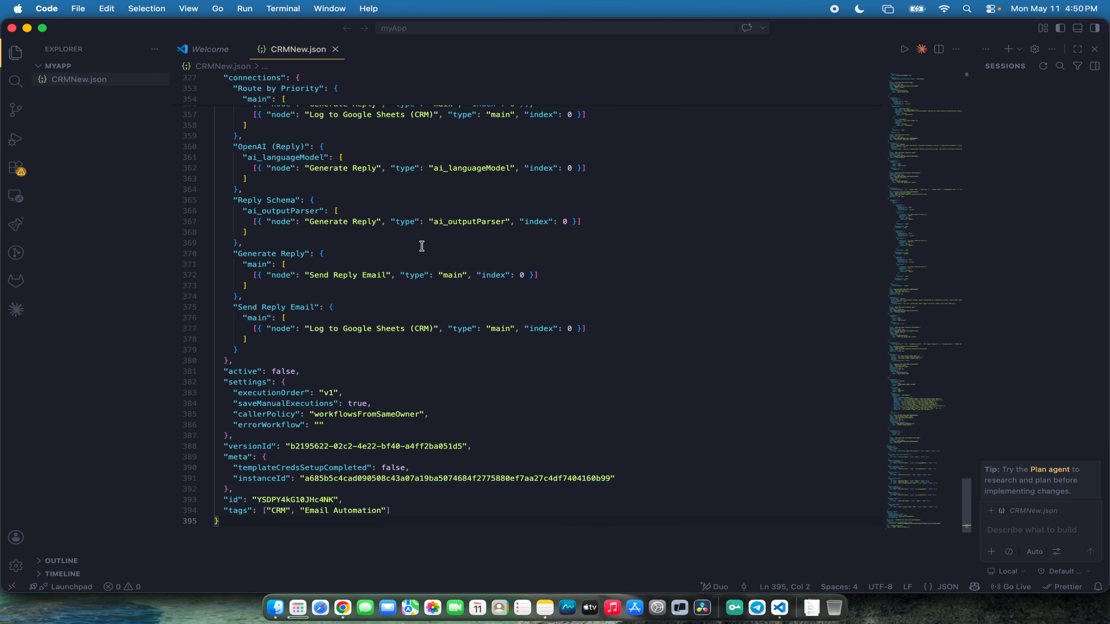
pyautogui.scroll(-3, 612, 349)
pyautogui.scroll(8, 384, 418)
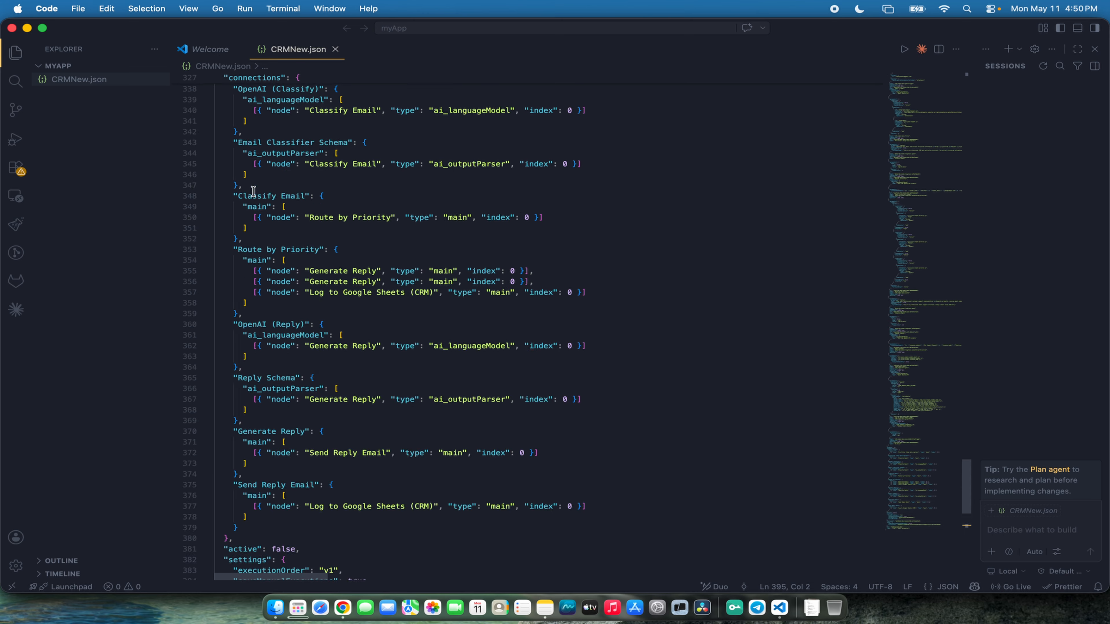
pyautogui.rightClick(102, 80)
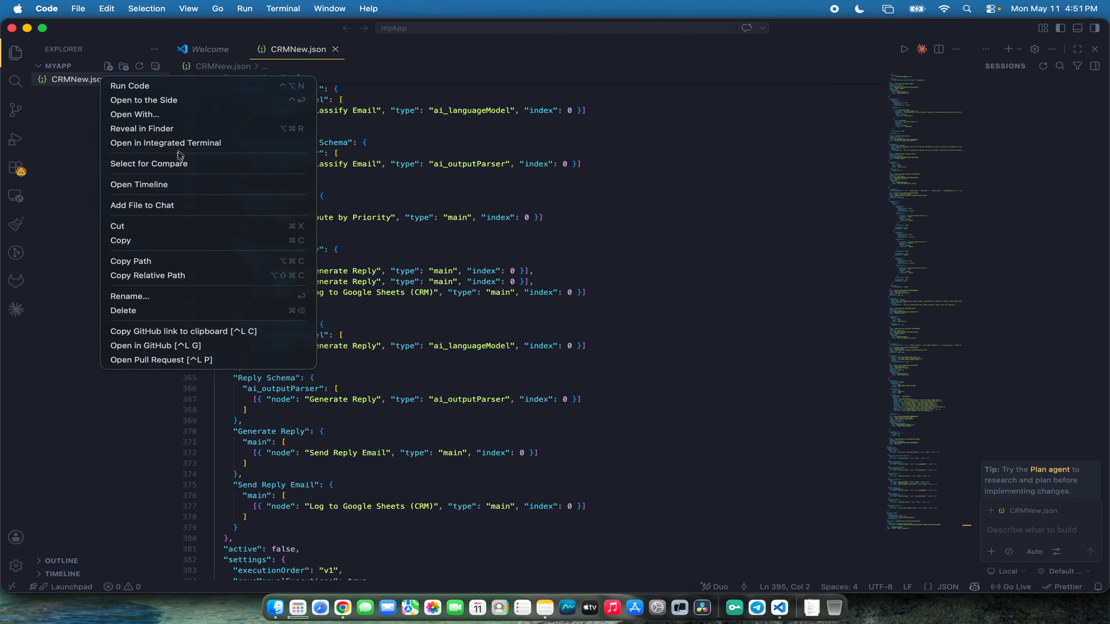
pyautogui.click(176, 129)
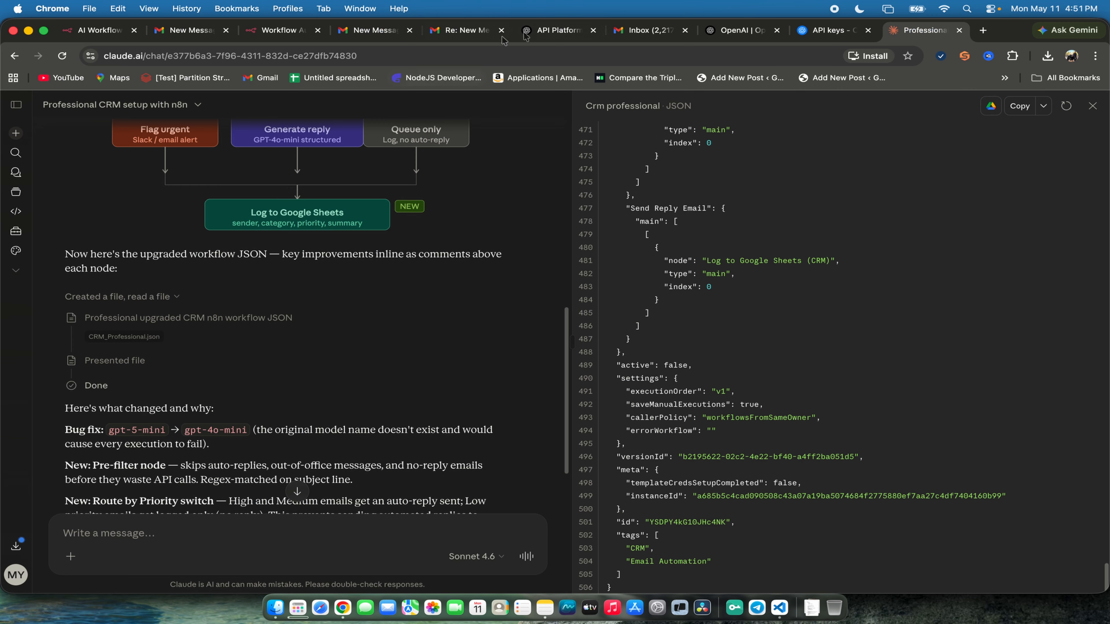
# - Switch to the n8n tab, create a new workflow in the Personal project, and import the upgraded CRMNew.json workflow file into it
pyautogui.click(134, 30)
pyautogui.click(186, 36)
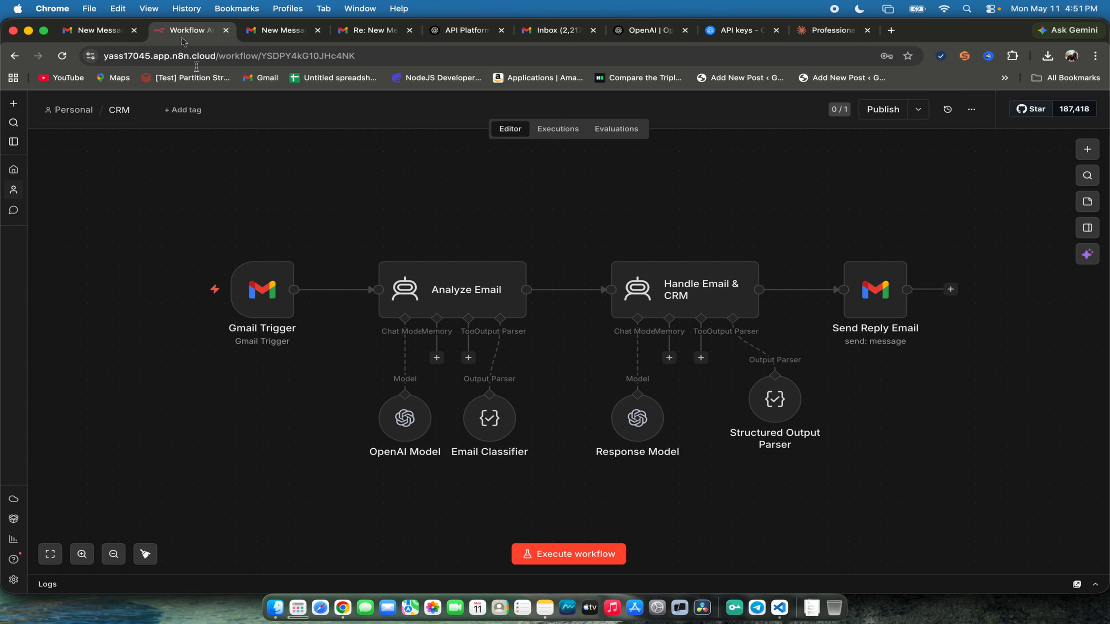
pyautogui.click(50, 110)
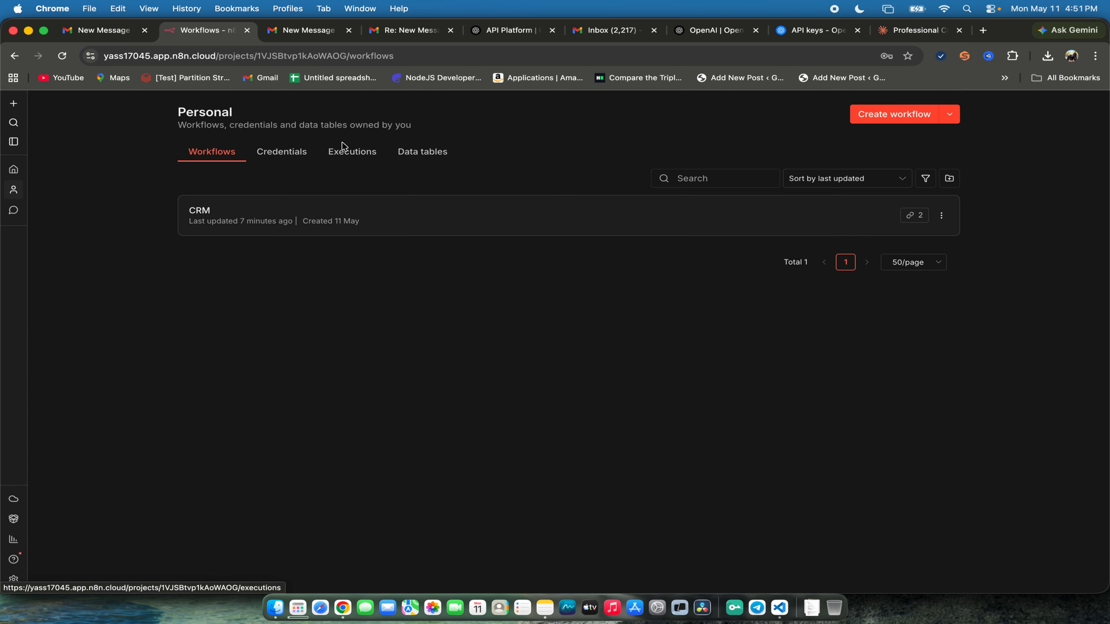
pyautogui.click(873, 115)
pyautogui.press('super+Tab')
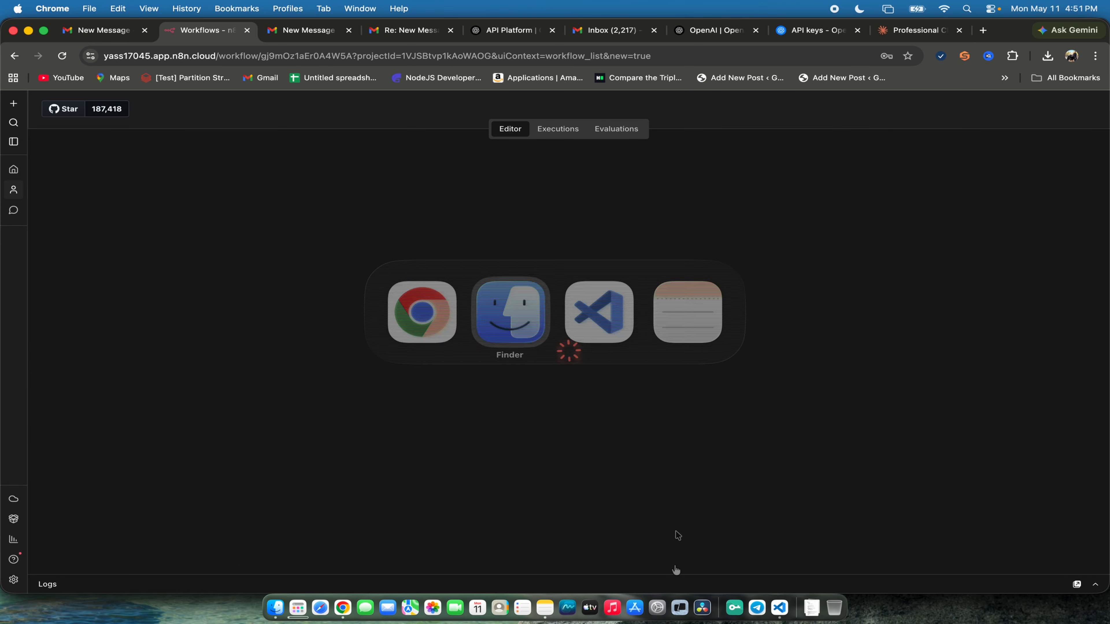
pyautogui.press('Escape')
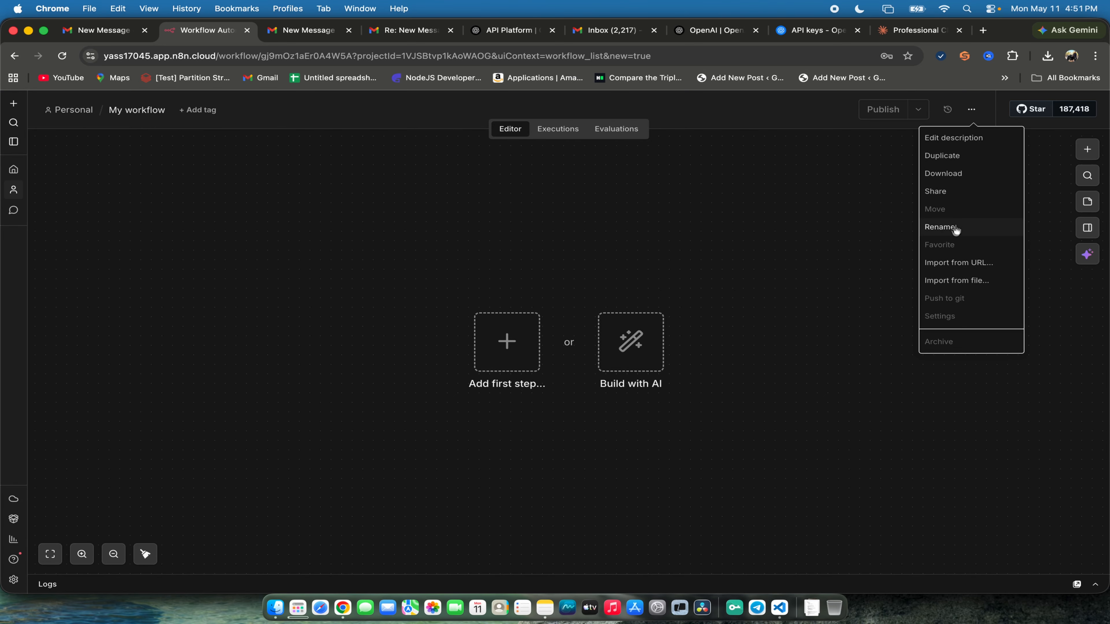
pyautogui.click(956, 284)
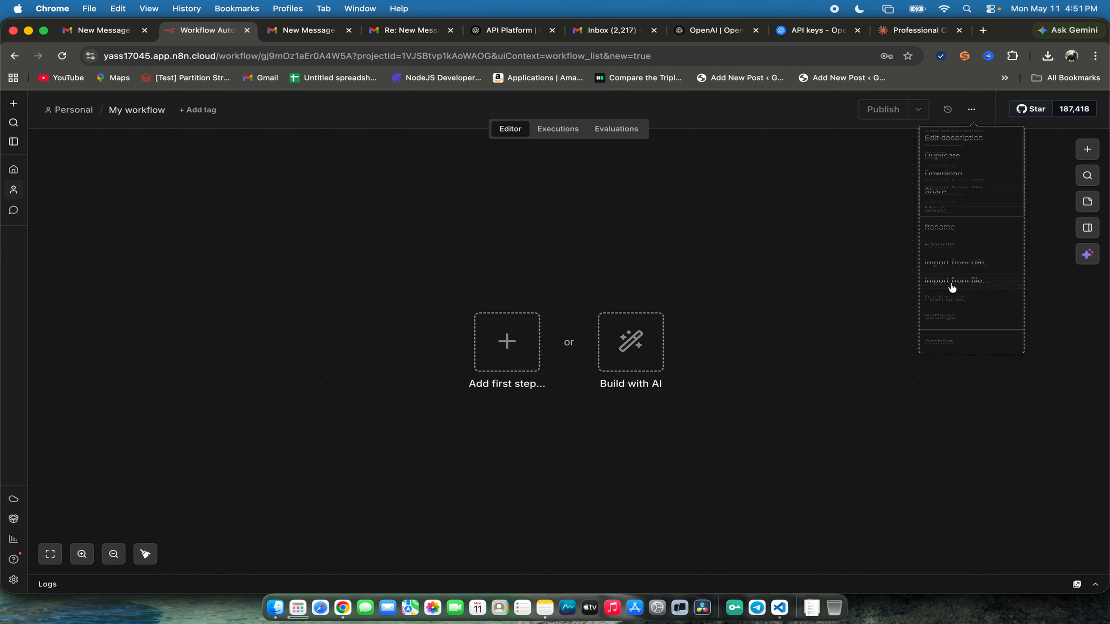
pyautogui.click(802, 419)
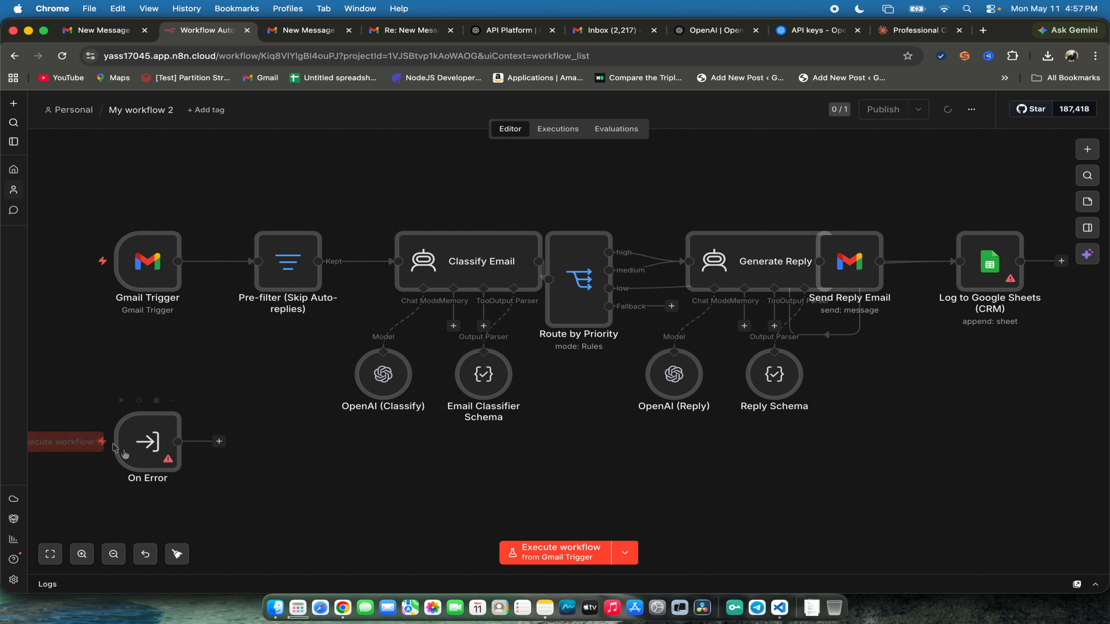
# - Delete the On Error node and tidy up the layout of the remaining workflow nodes
pyautogui.moveTo(83, 362); pyautogui.dragTo(246, 500)
pyautogui.press('Delete')
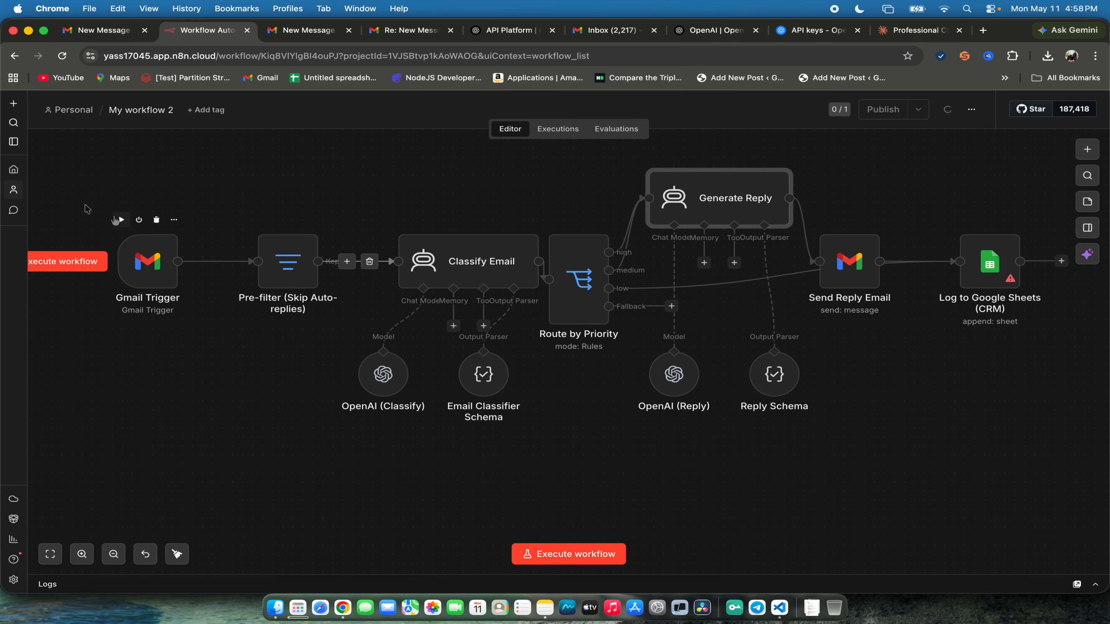
pyautogui.moveTo(70, 197); pyautogui.dragTo(1066, 516)
pyautogui.click(371, 539)
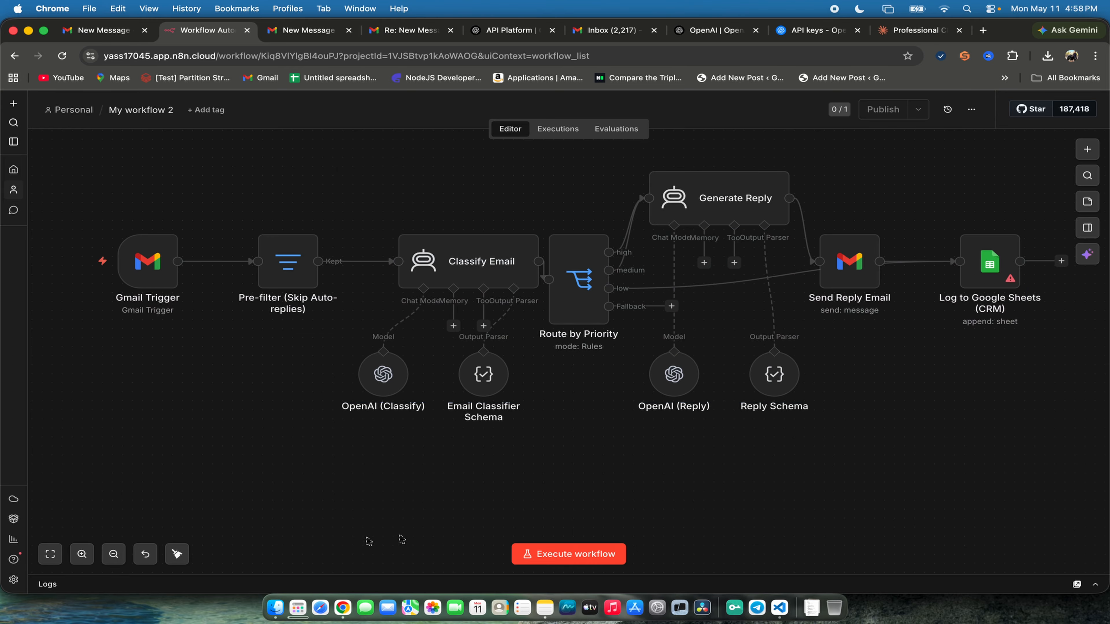
pyautogui.click(177, 555)
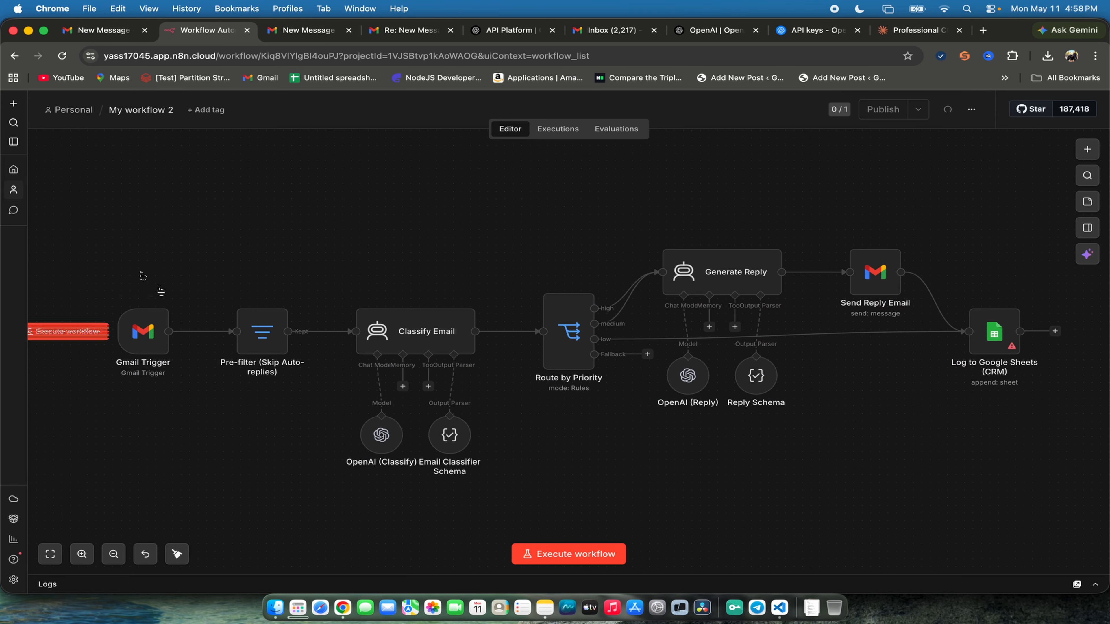
pyautogui.moveTo(98, 222); pyautogui.dragTo(1082, 532)
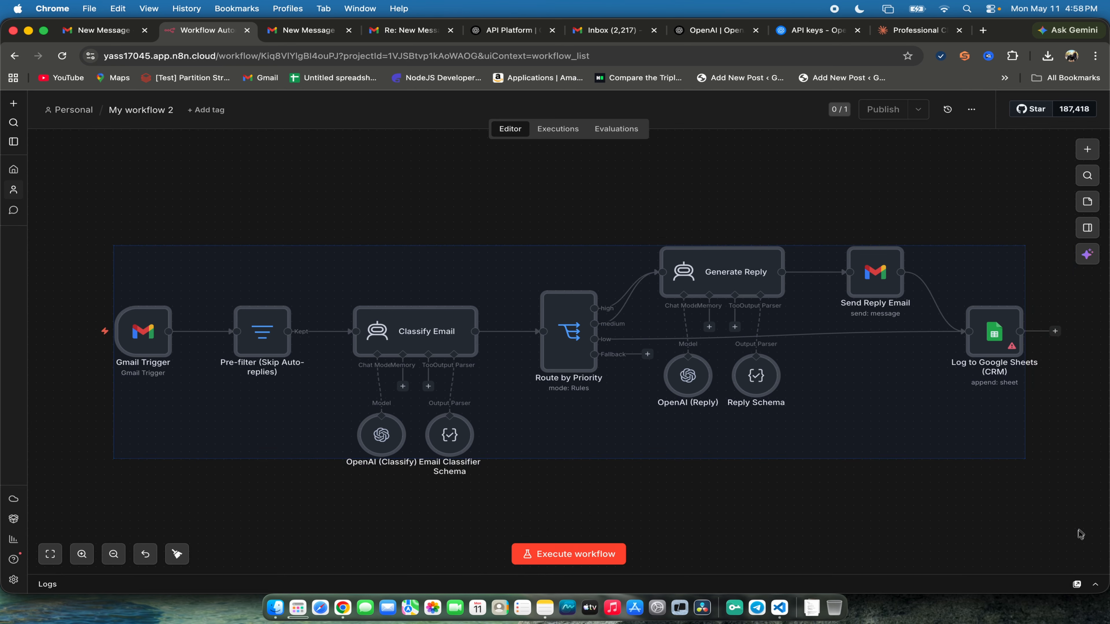
pyautogui.click(1079, 534)
# - Select the Google Sheets OAuth2 API credential in the Log to Google Sheets (CRM) node, and check the Gmail Trigger's parameters
pyautogui.doubleClick(994, 332)
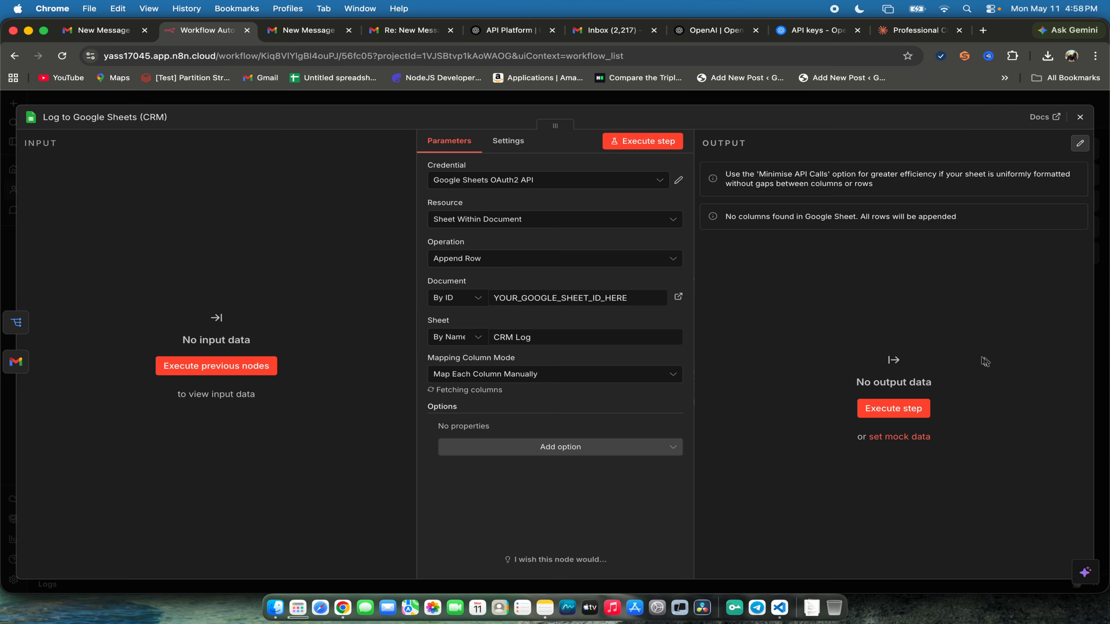
pyautogui.click(570, 181)
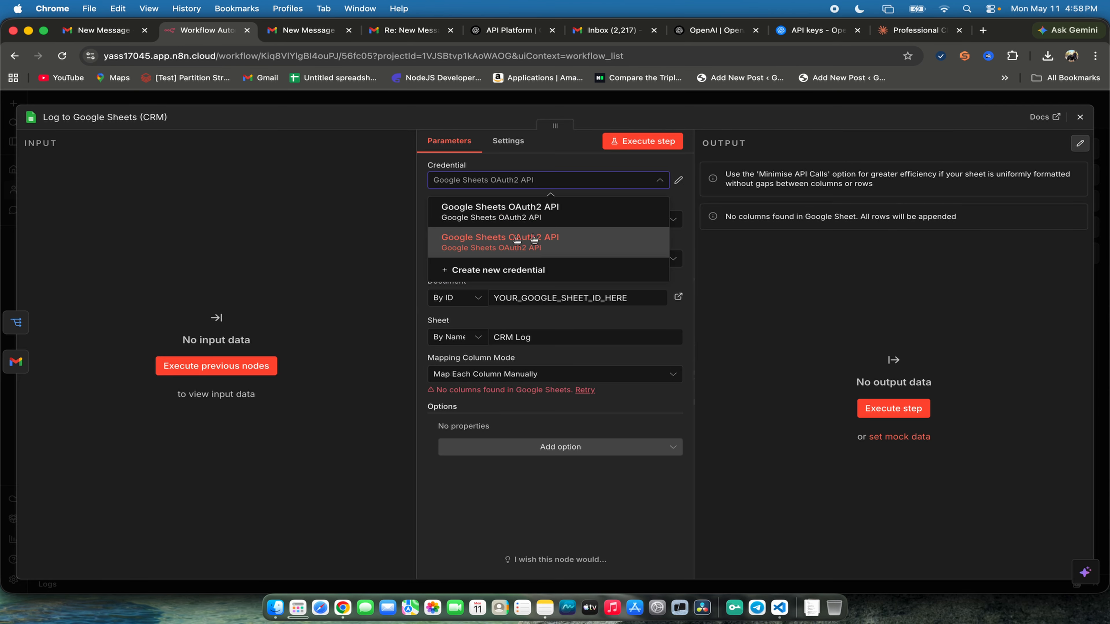
pyautogui.click(1080, 116)
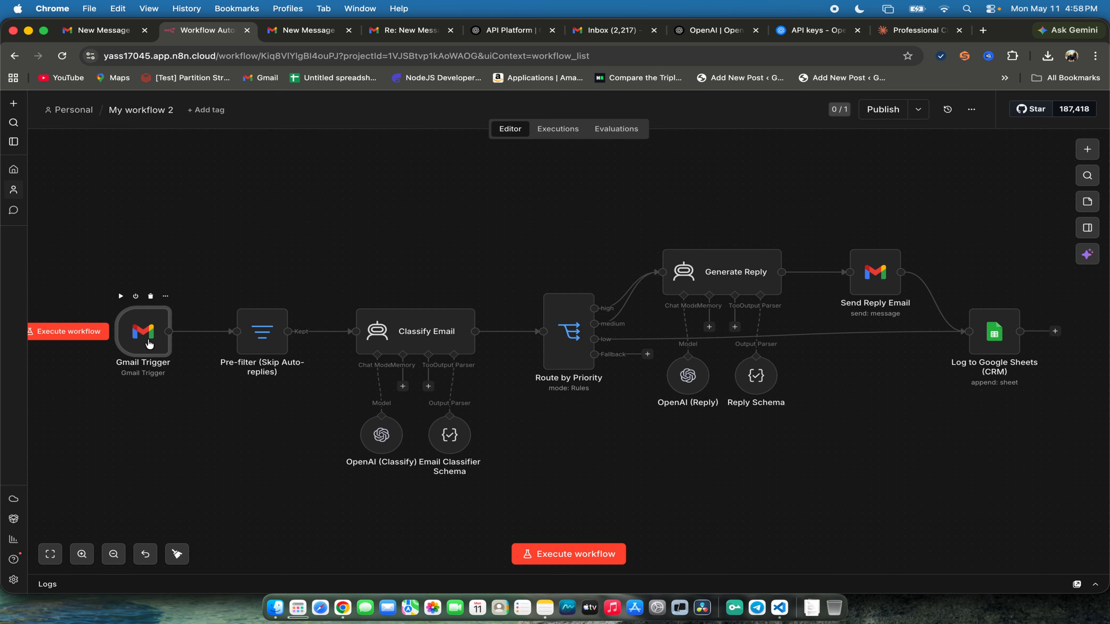
pyautogui.doubleClick(142, 331)
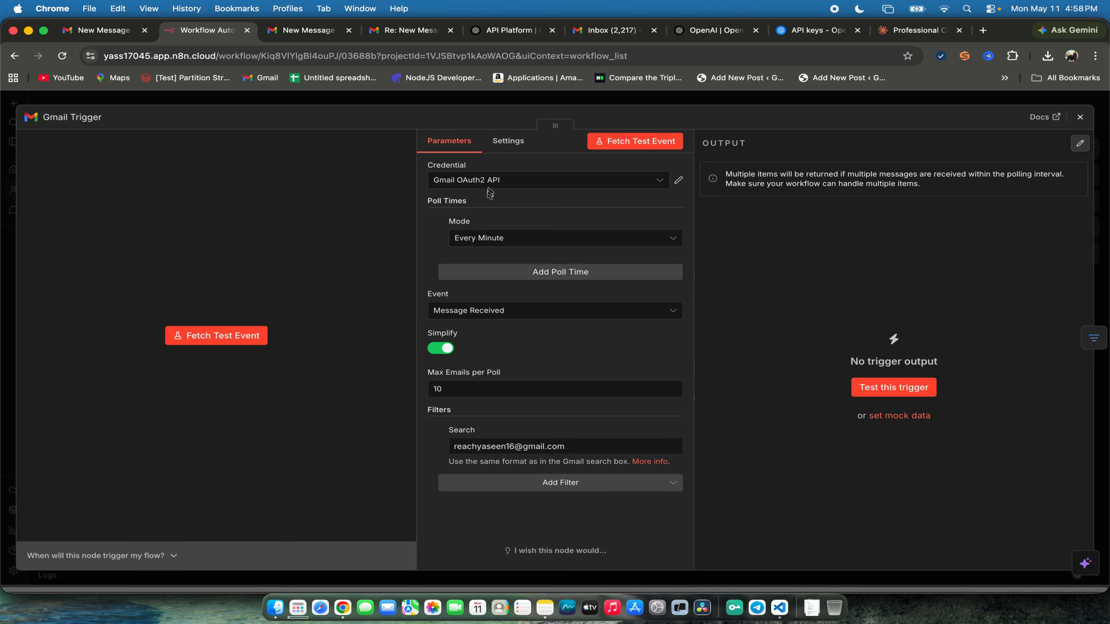
pyautogui.click(1100, 137)
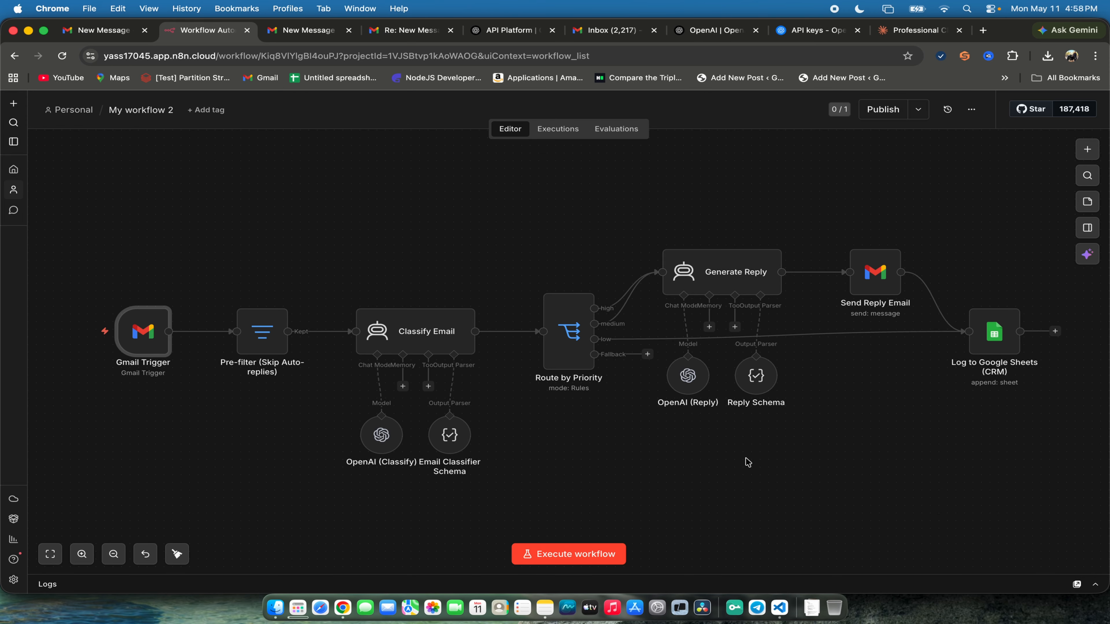